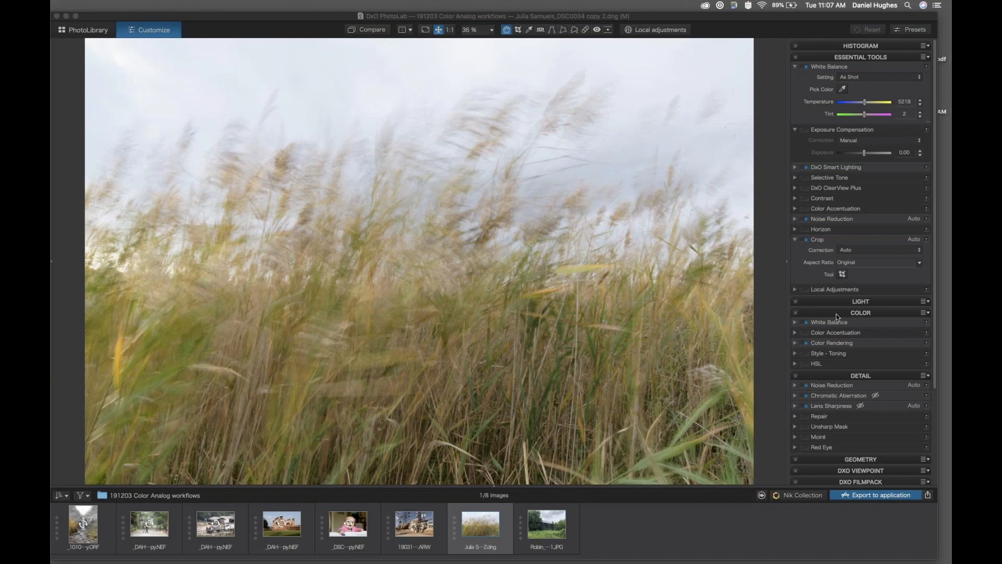
Step: Review the sample photos in the folder, including the antenna towers, windblown grass, abandoned house, Indian palace and street sweeper
{"action": "left_click", "coordinate": [413, 522]}
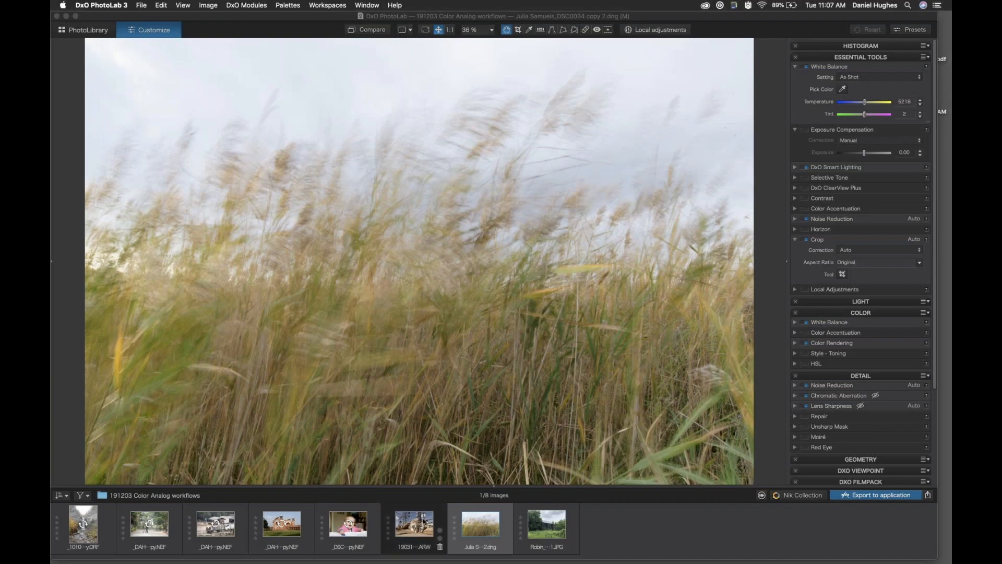
{"action": "left_click", "coordinate": [414, 522]}
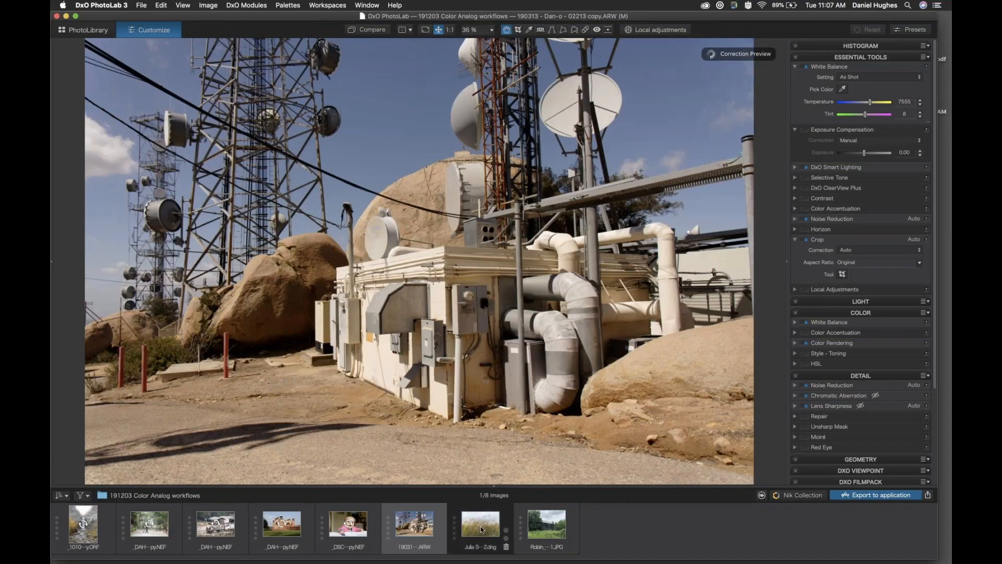
{"action": "left_click", "coordinate": [480, 530]}
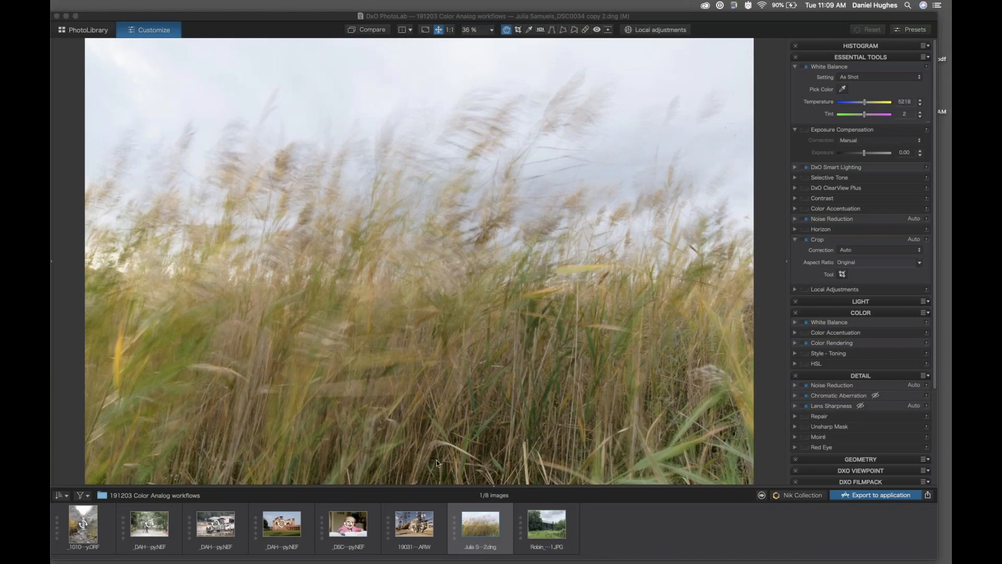
{"action": "left_click", "coordinate": [552, 530]}
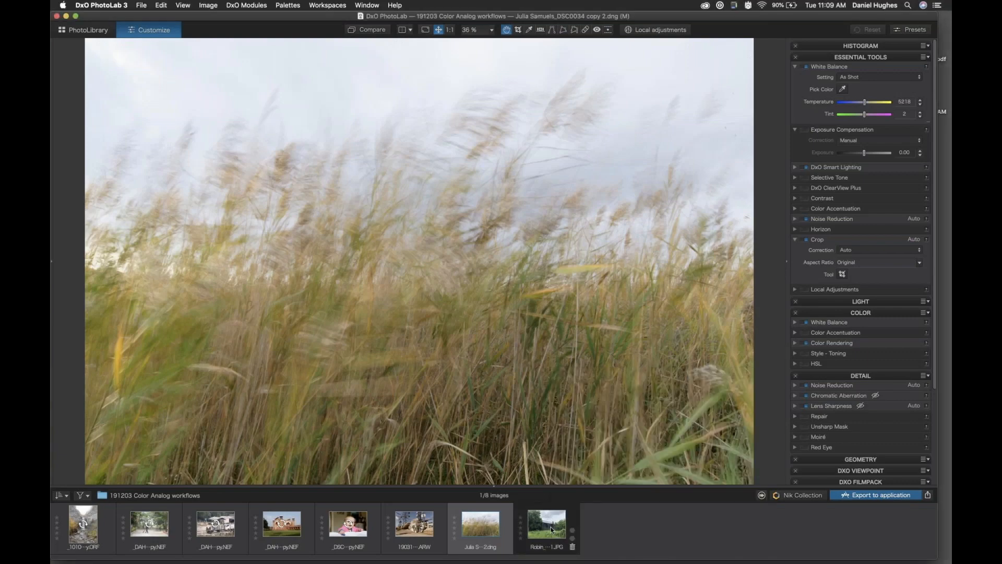
{"action": "left_click", "coordinate": [551, 530]}
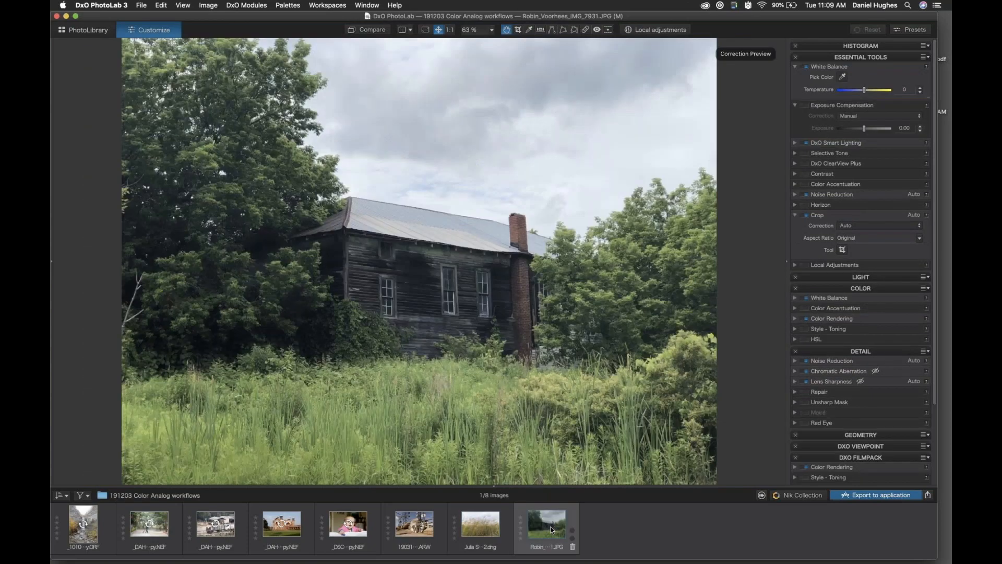
{"action": "left_click", "coordinate": [477, 523]}
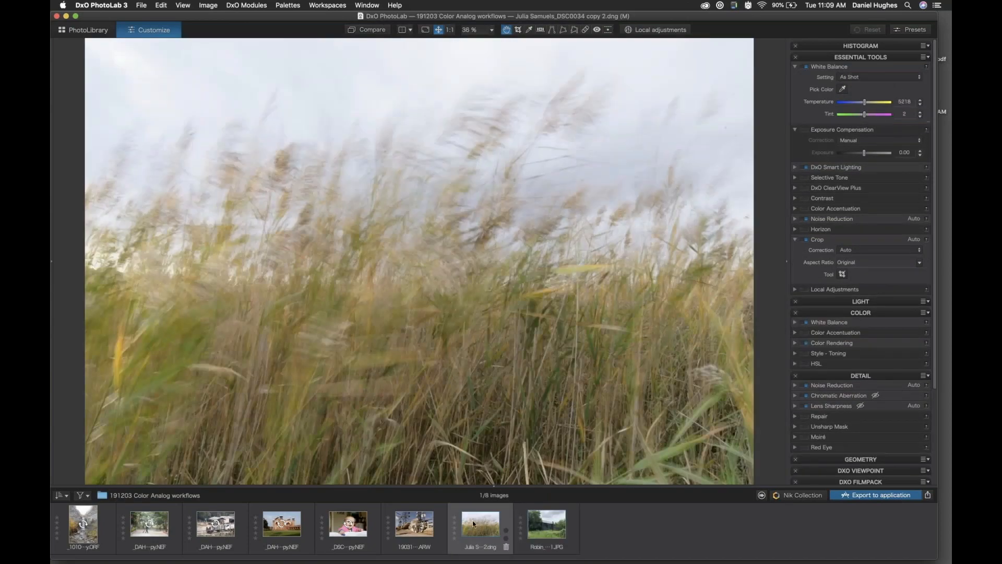
{"action": "left_click", "coordinate": [405, 519]}
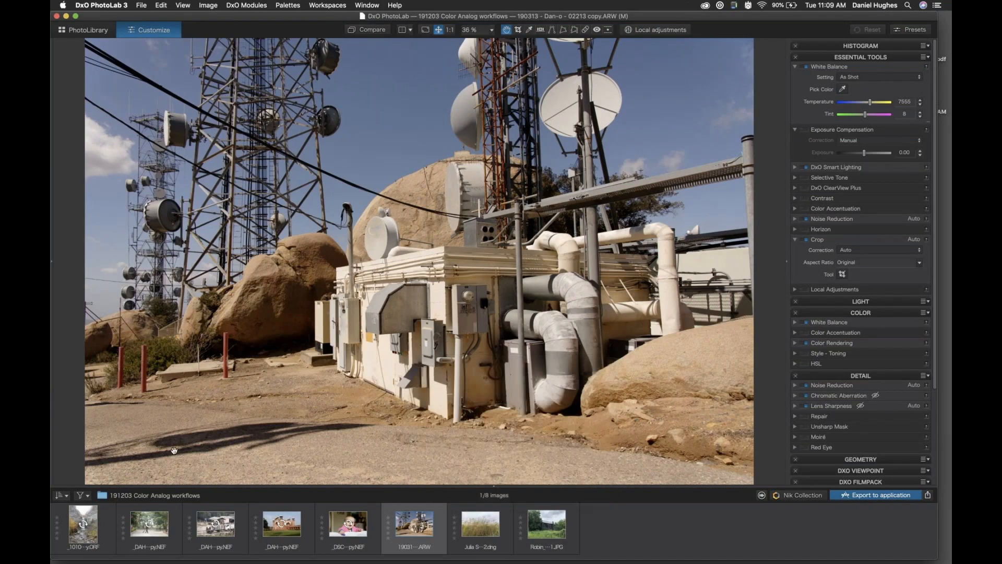
{"action": "left_click", "coordinate": [285, 531]}
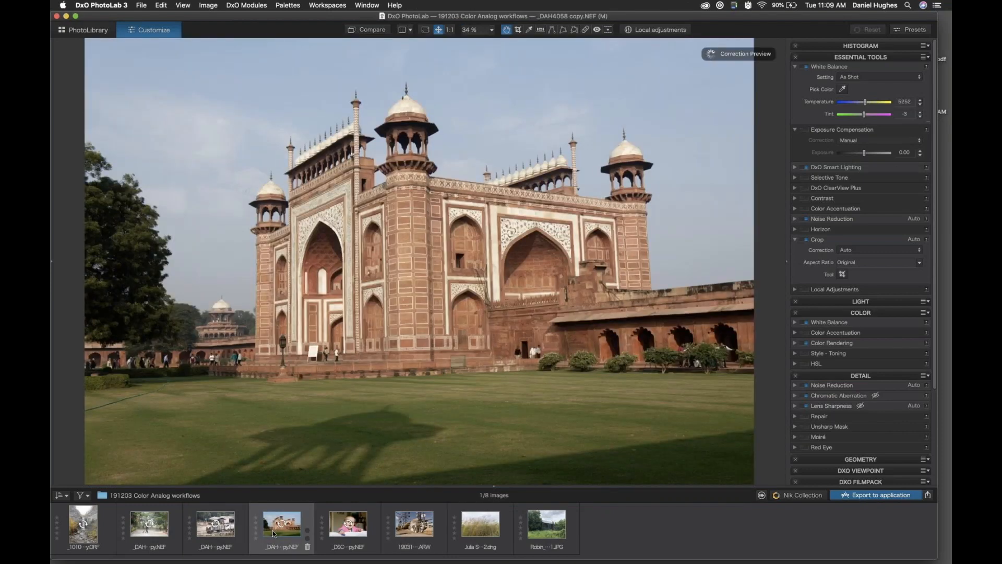
{"action": "left_click", "coordinate": [149, 525]}
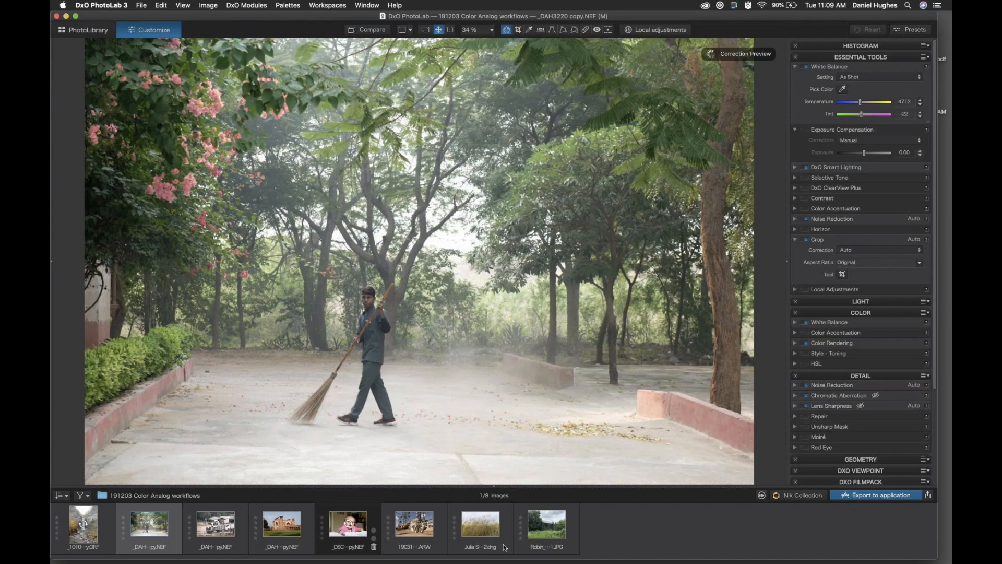
Step: Send the windblown grass DNG to the Nik Collection and switch to Color Efex Pro 4 with the photo loaded
{"action": "left_click", "coordinate": [479, 530]}
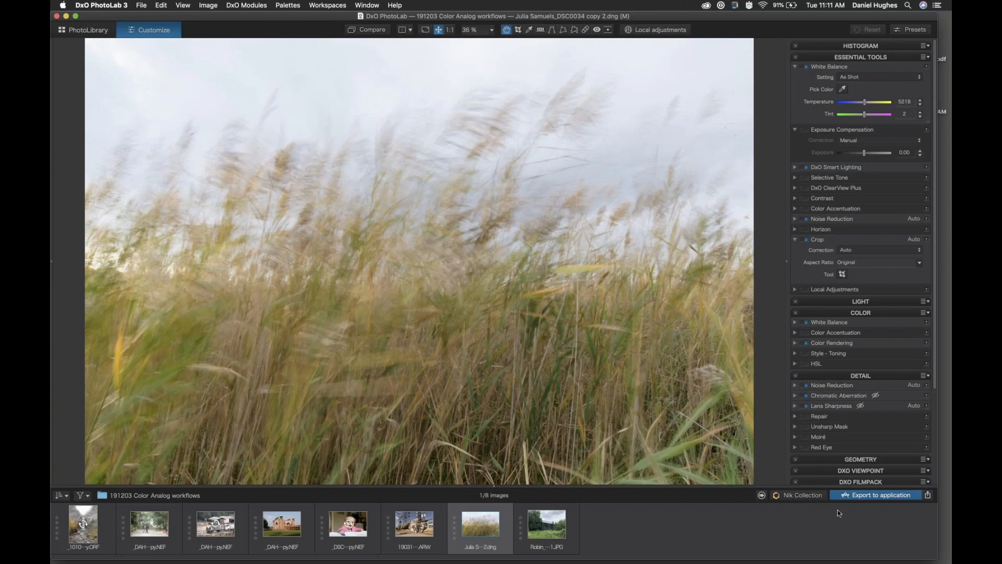
{"action": "left_click", "coordinate": [800, 496]}
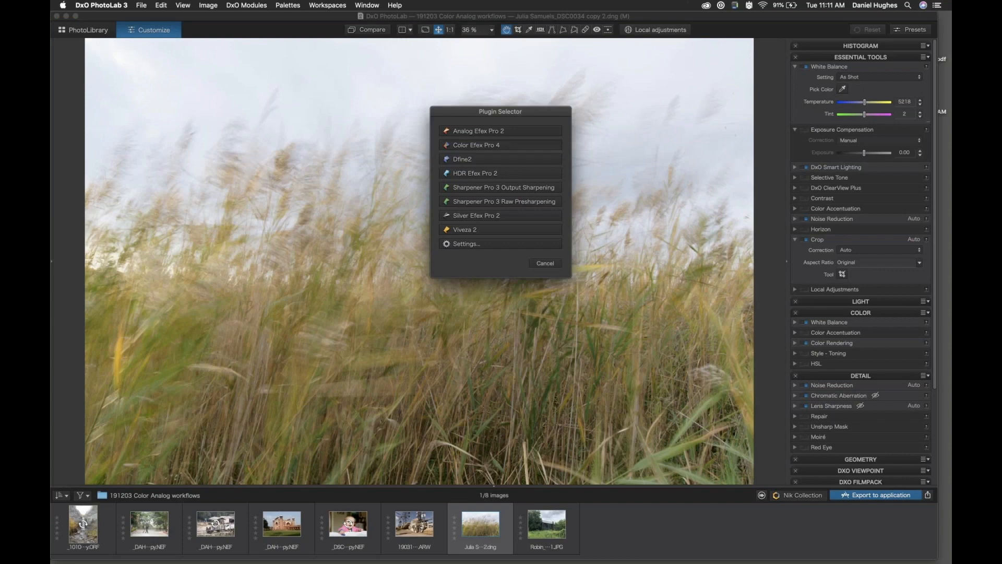
{"action": "left_click", "coordinate": [502, 161]}
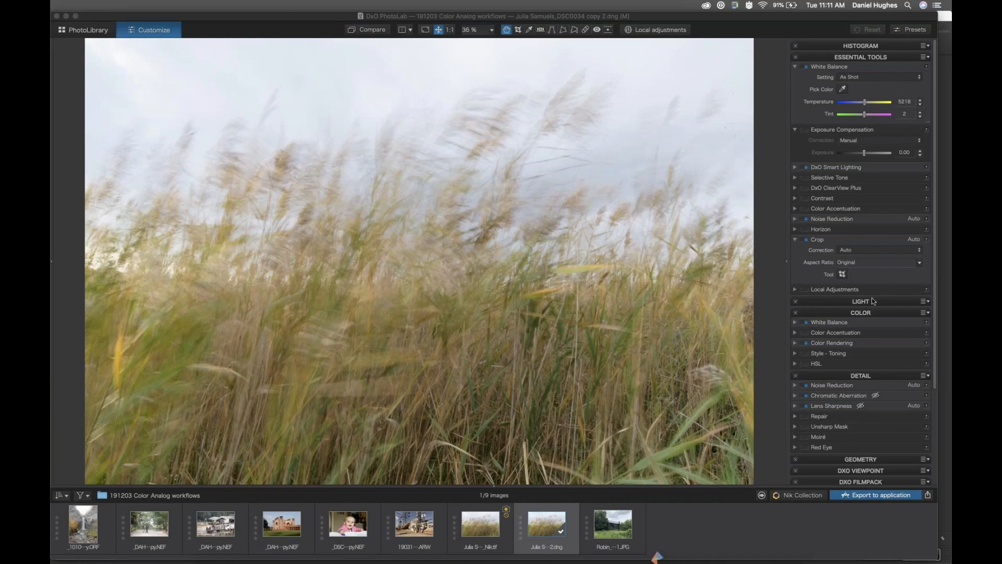
{"action": "left_click", "coordinate": [628, 236]}
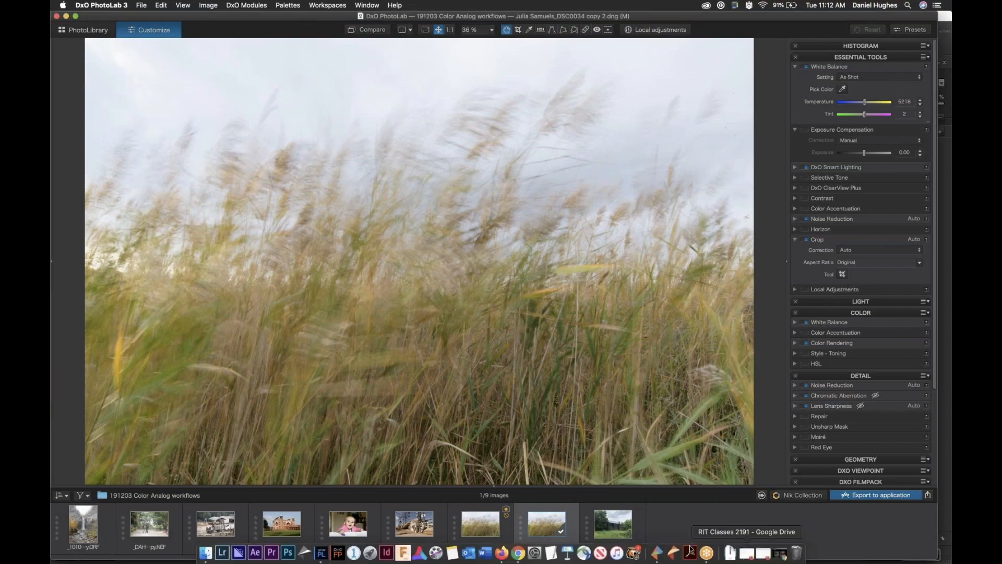
{"action": "left_click", "coordinate": [657, 552]}
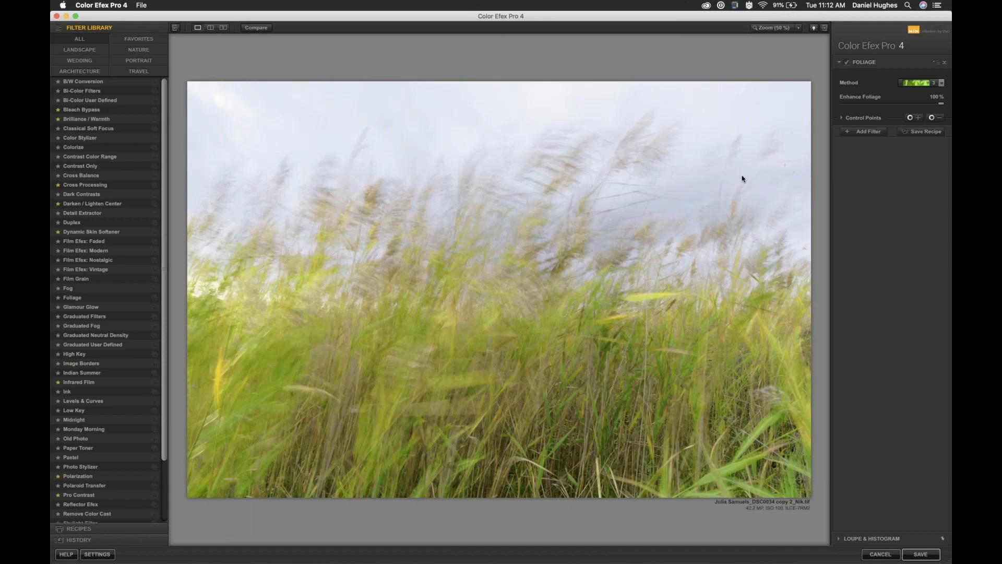
Step: Compare the photo with and without the Foliage filter and preview its methods, choosing method 3
{"action": "left_click", "coordinate": [847, 63]}
{"action": "left_click", "coordinate": [848, 63]}
{"action": "left_click", "coordinate": [847, 63]}
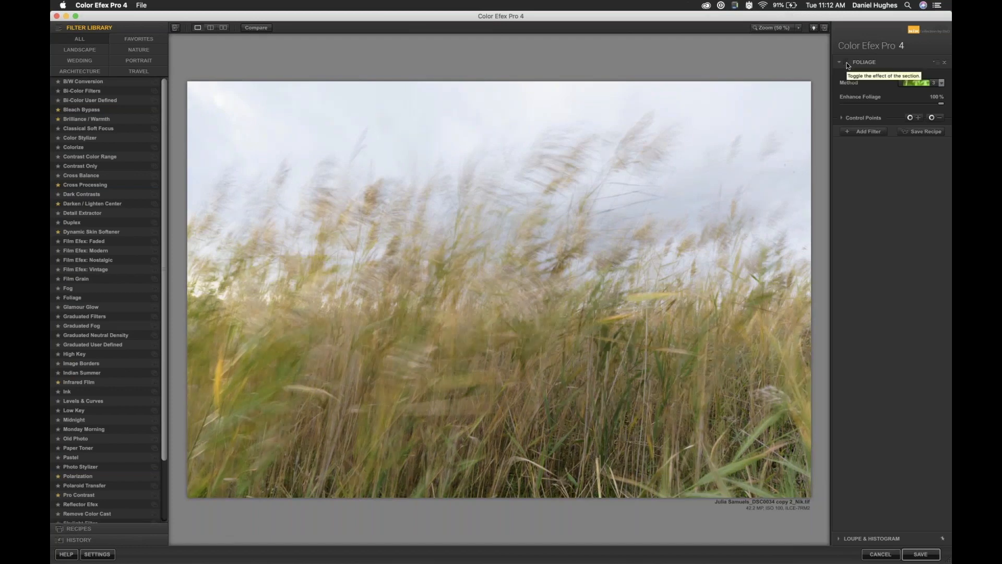
{"action": "left_click", "coordinate": [847, 63]}
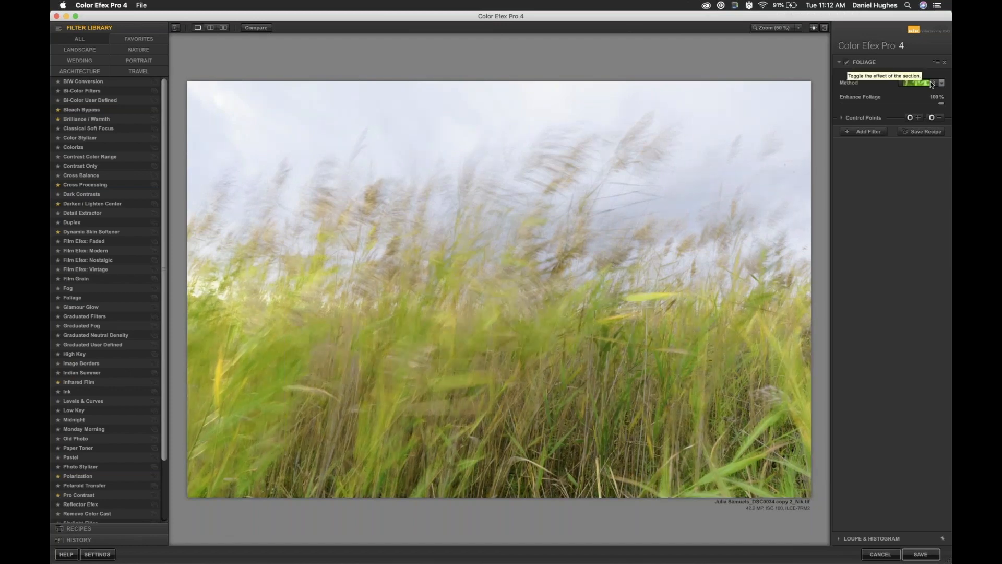
{"action": "left_click", "coordinate": [929, 84]}
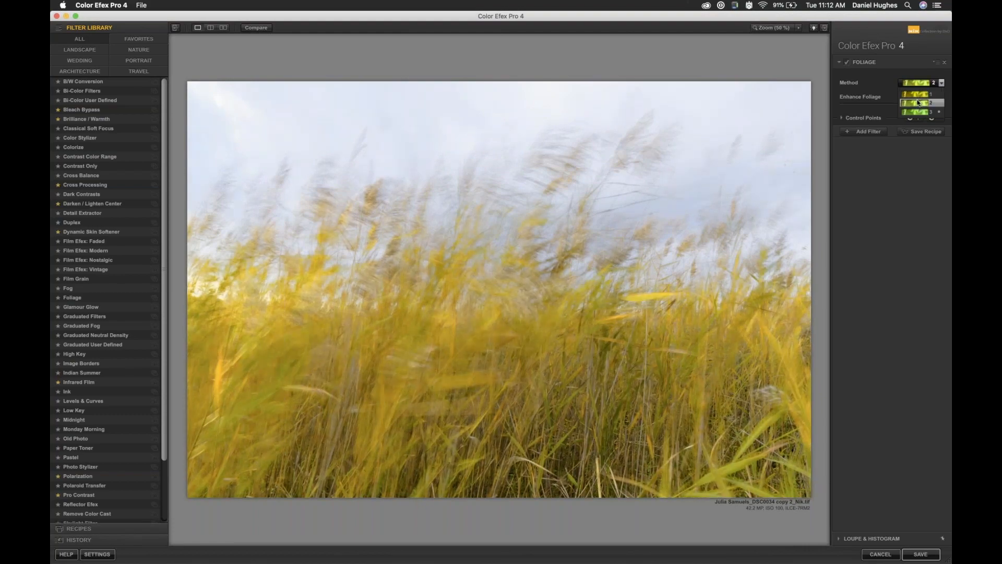
{"action": "left_click", "coordinate": [917, 112]}
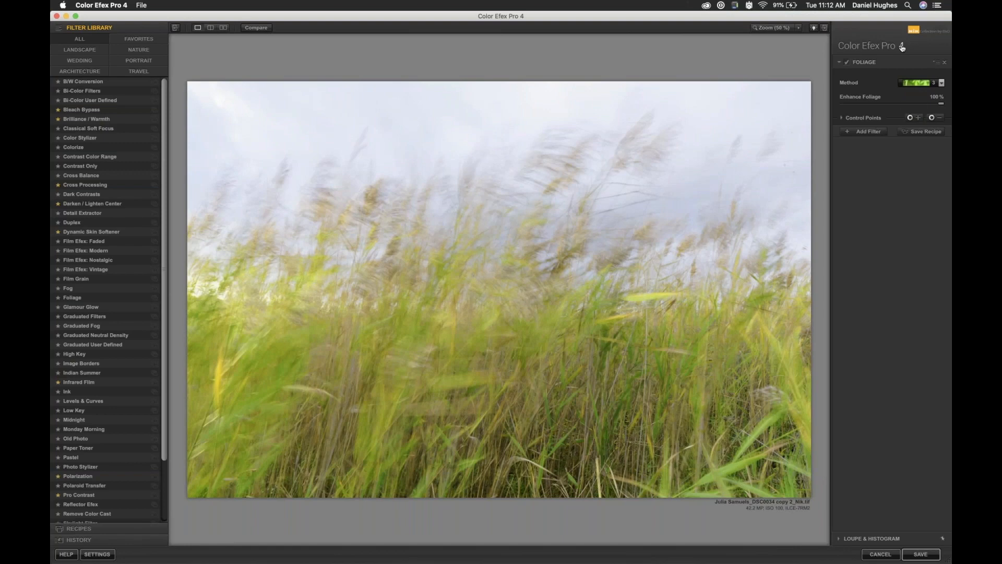
Step: Remove the Foliage filter, apply Film Efex: Modern instead, preview its film types and hide the filter library
{"action": "left_click", "coordinate": [945, 63]}
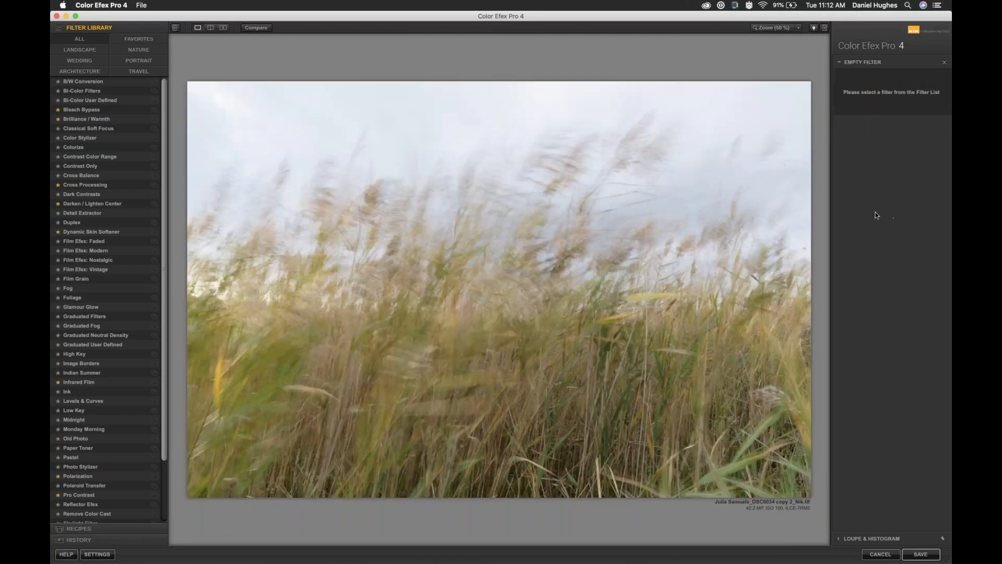
{"action": "left_click", "coordinate": [74, 252]}
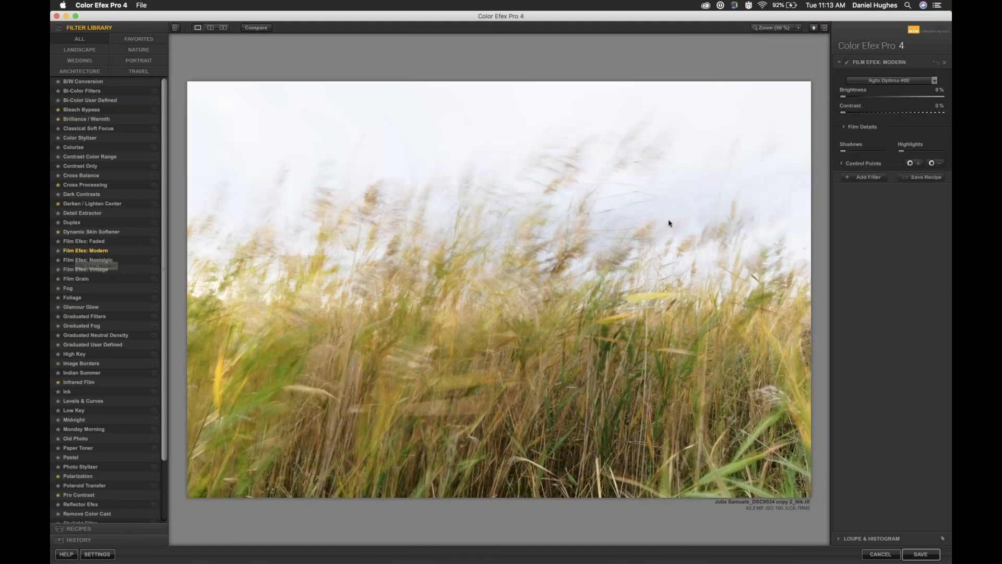
{"action": "left_click", "coordinate": [935, 80]}
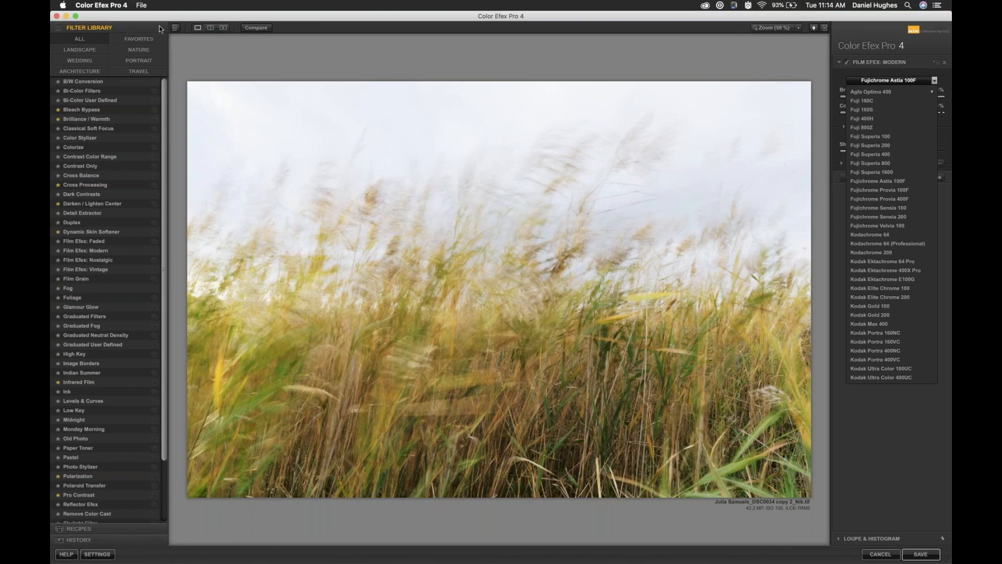
{"action": "left_click", "coordinate": [175, 28]}
{"action": "left_click", "coordinate": [175, 28]}
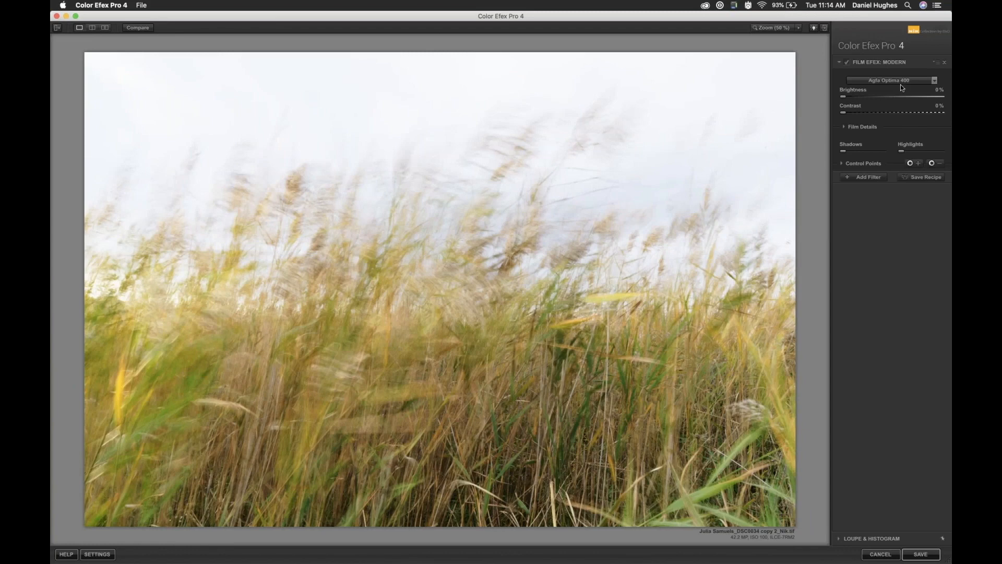
Step: Try the Fujichrome Sensia 200 film type, then settle on Kodak Max 400 for the Film Efex: Modern filter
{"action": "left_click", "coordinate": [935, 80]}
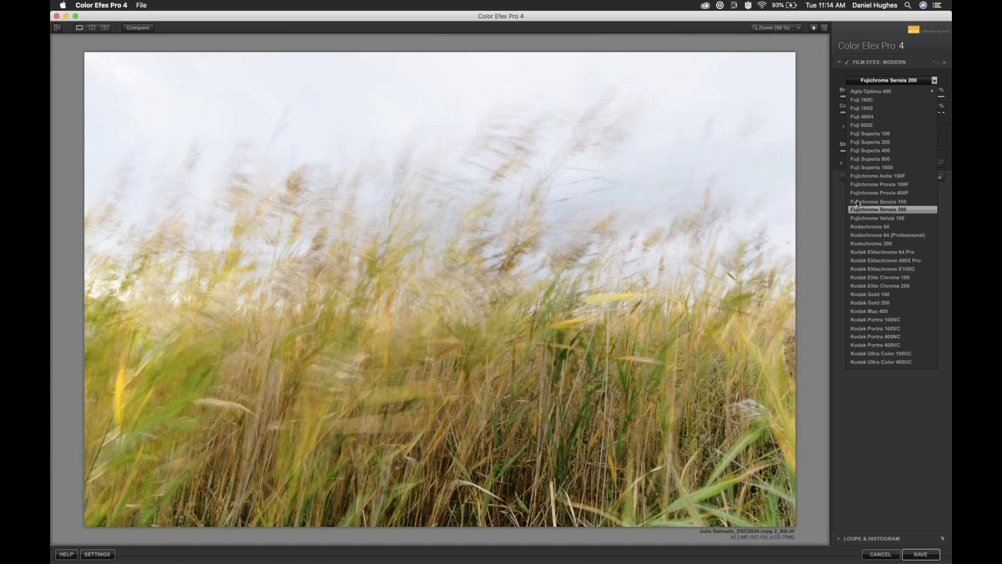
{"action": "left_click", "coordinate": [858, 209]}
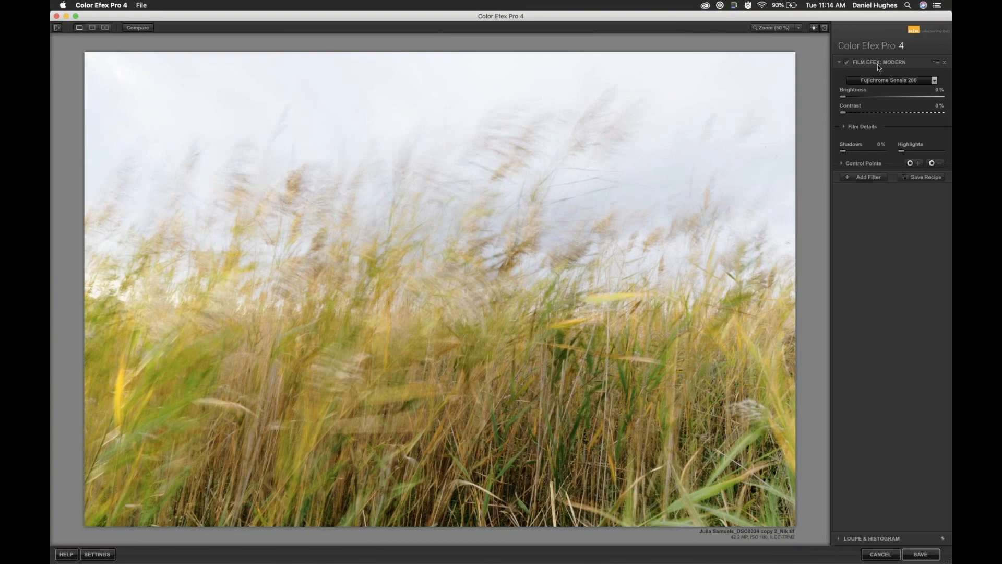
{"action": "left_click", "coordinate": [869, 79]}
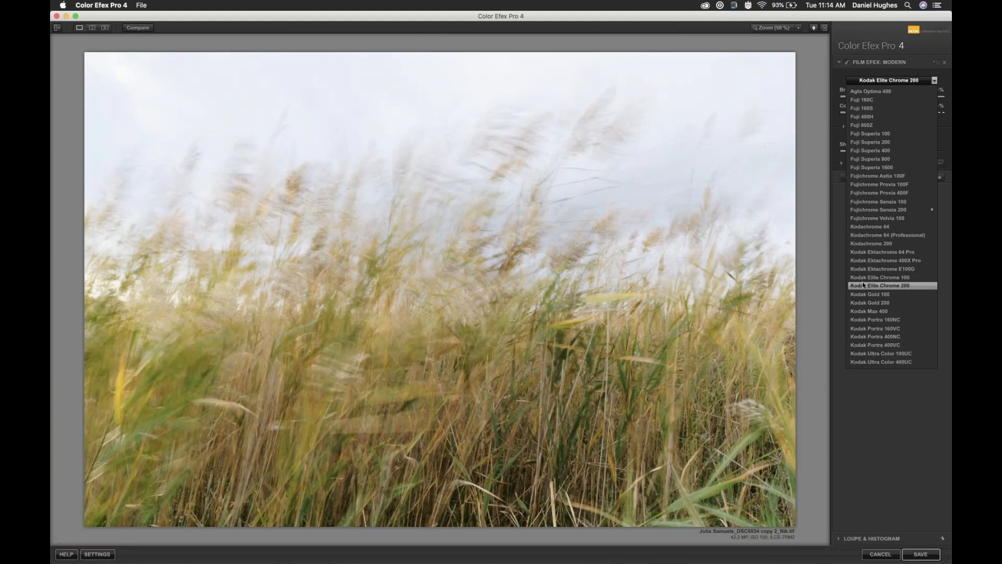
{"action": "left_click", "coordinate": [853, 311]}
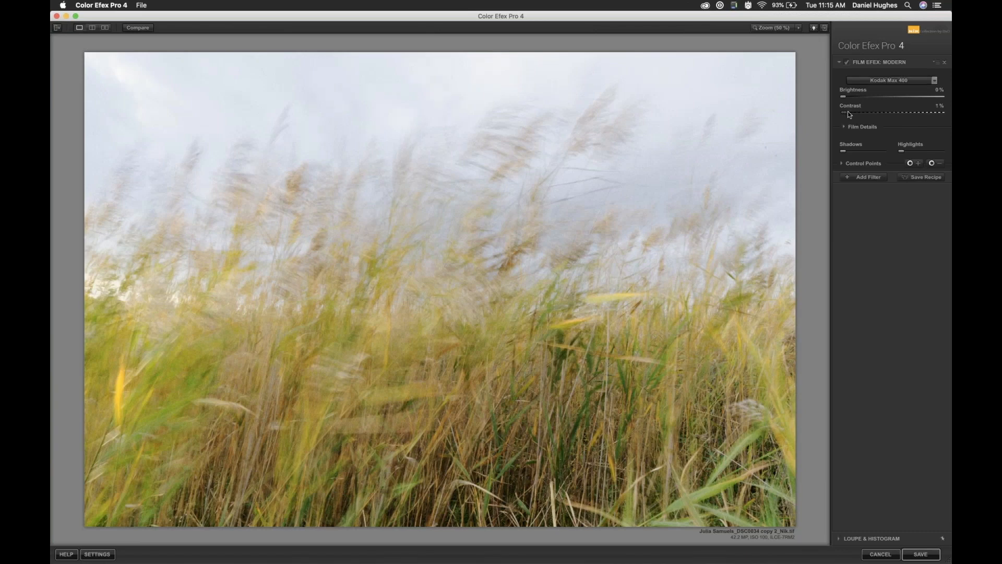
Step: Raise the Film Efex: Modern contrast to 66%, keeping the shadows protection at 0%
{"action": "mouse_move", "coordinate": [848, 114]}
{"action": "left_mouse_down"}
{"action": "mouse_move", "coordinate": [900, 109]}
{"action": "mouse_move", "coordinate": [860, 113]}
{"action": "left_mouse_up"}
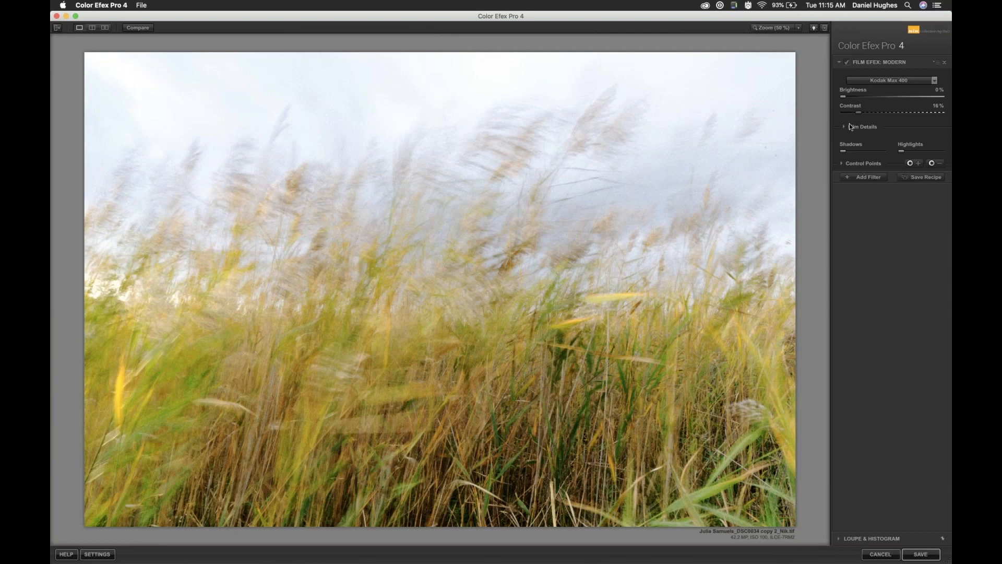
{"action": "mouse_move", "coordinate": [844, 147]}
{"action": "mouse_move", "coordinate": [849, 151]}
{"action": "left_mouse_down"}
{"action": "mouse_move", "coordinate": [883, 150]}
{"action": "mouse_move", "coordinate": [841, 152]}
{"action": "left_mouse_up"}
{"action": "left_click_drag", "start_coordinate": [878, 110], "coordinate": [887, 111]}
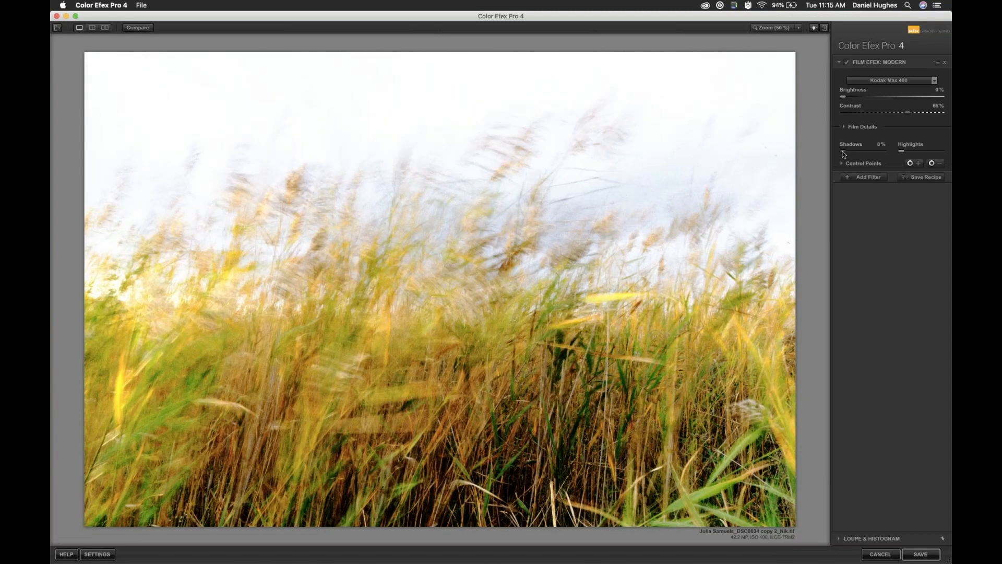
Step: Set the filter's shadows protection to 61% and try the highlights protection at its maximum
{"action": "left_click_drag", "start_coordinate": [844, 152], "coordinate": [869, 153]}
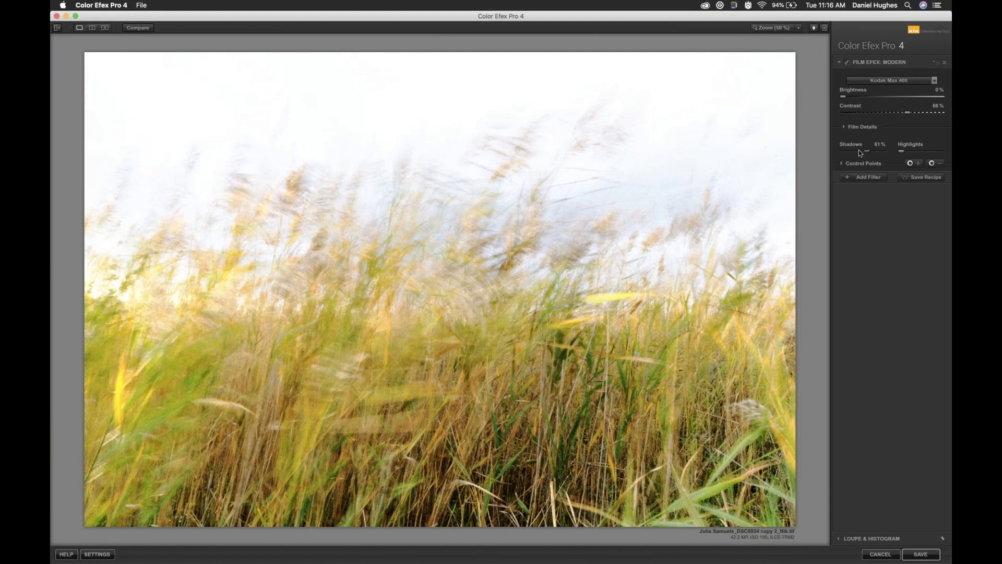
{"action": "mouse_move", "coordinate": [868, 153]}
{"action": "left_click_drag", "start_coordinate": [839, 151], "coordinate": [861, 153]}
{"action": "mouse_move", "coordinate": [903, 151]}
{"action": "left_click_drag", "start_coordinate": [907, 150], "coordinate": [947, 146]}
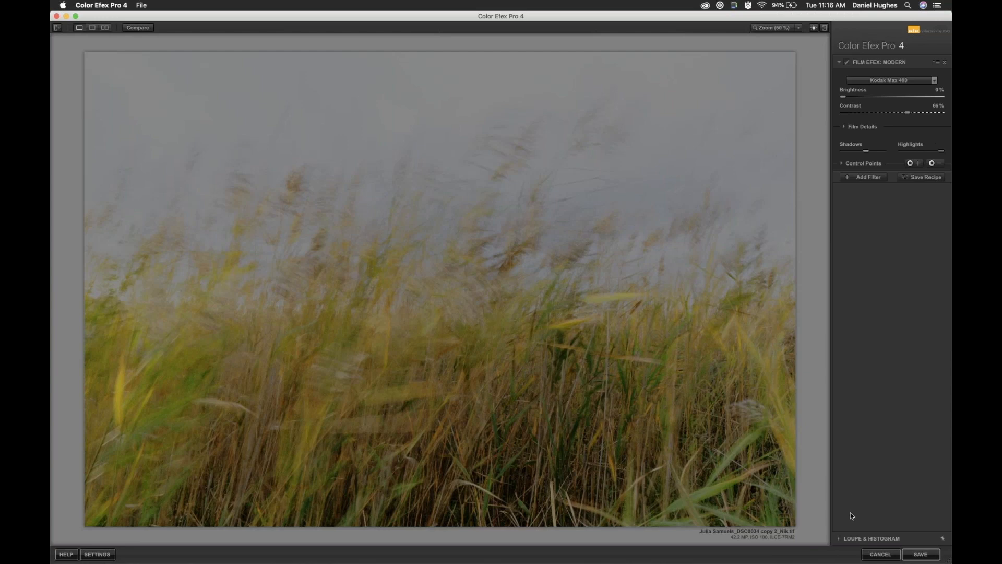
Step: Display the histogram and bring the highlights protection down to 38%
{"action": "left_click", "coordinate": [853, 539]}
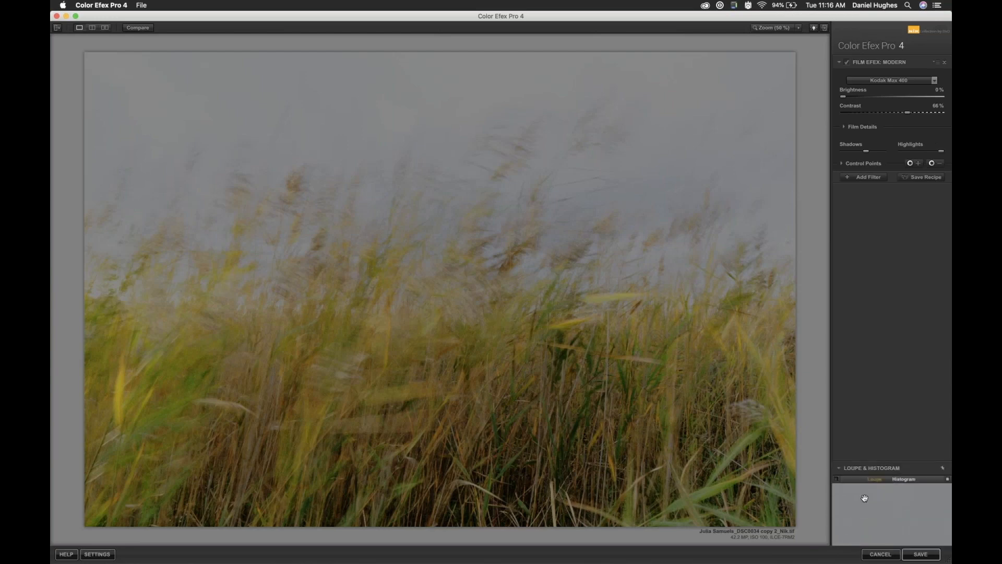
{"action": "left_click", "coordinate": [900, 480]}
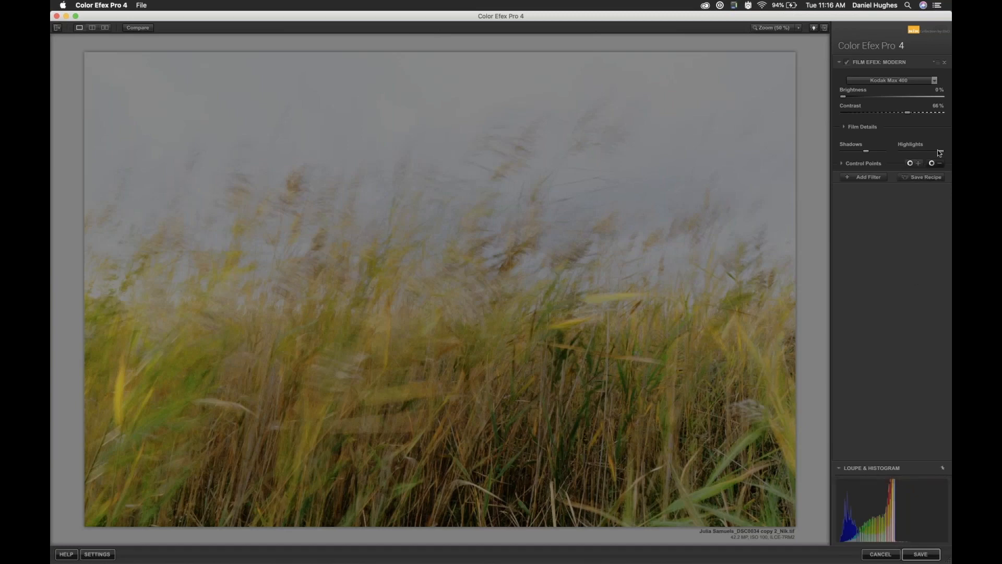
{"action": "left_click_drag", "start_coordinate": [941, 151], "coordinate": [882, 142]}
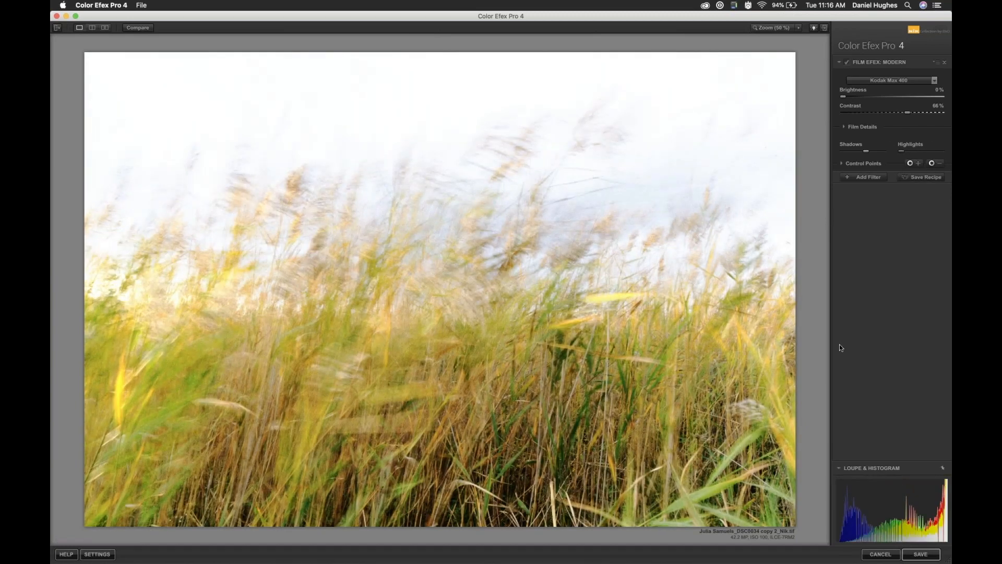
{"action": "mouse_move", "coordinate": [887, 499]}
{"action": "mouse_move", "coordinate": [901, 151]}
{"action": "left_click_drag", "start_coordinate": [905, 151], "coordinate": [906, 151]}
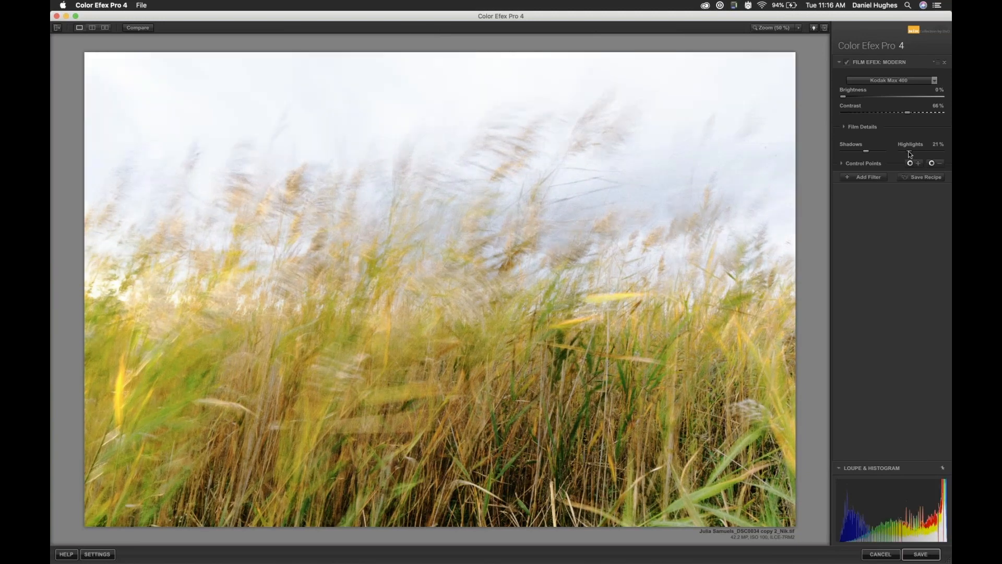
{"action": "left_click_drag", "start_coordinate": [911, 151], "coordinate": [914, 155]}
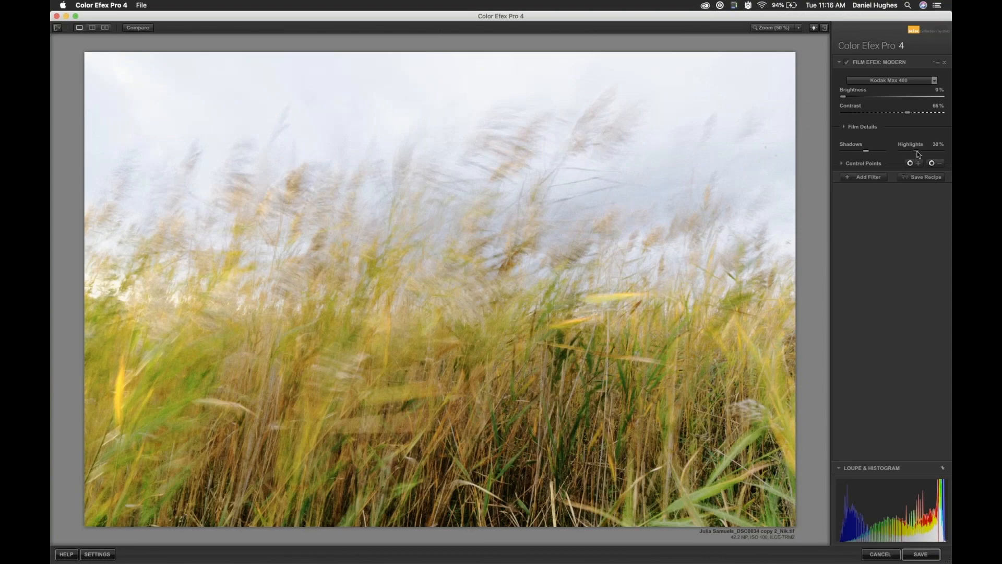
Step: Try the Film Efex: Modern highlights protection at its maximum, then bring it down to 22%
{"action": "left_click_drag", "start_coordinate": [919, 154], "coordinate": [923, 154]}
{"action": "left_click", "coordinate": [942, 151]}
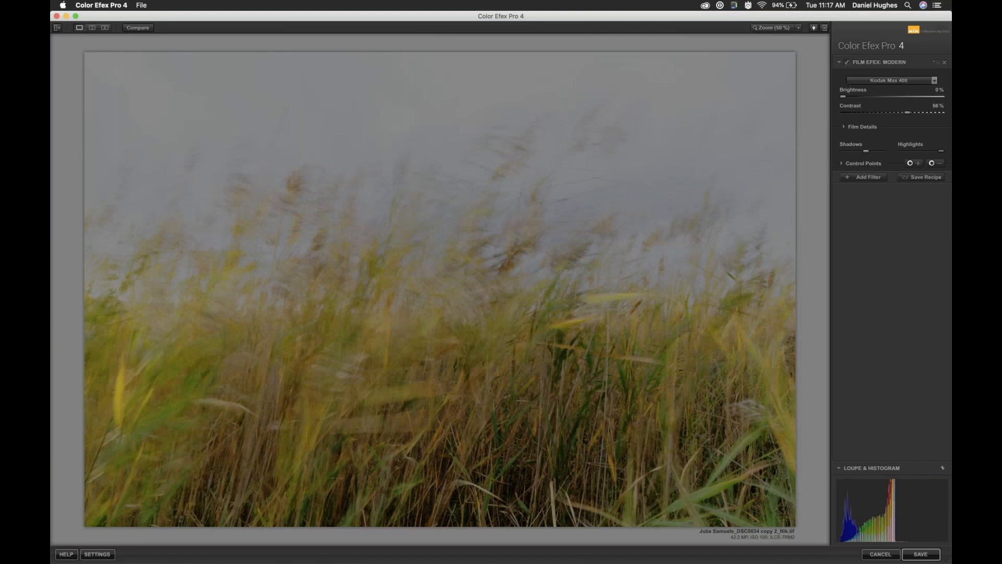
{"action": "left_click", "coordinate": [935, 150]}
{"action": "left_click_drag", "start_coordinate": [935, 150], "coordinate": [910, 150]}
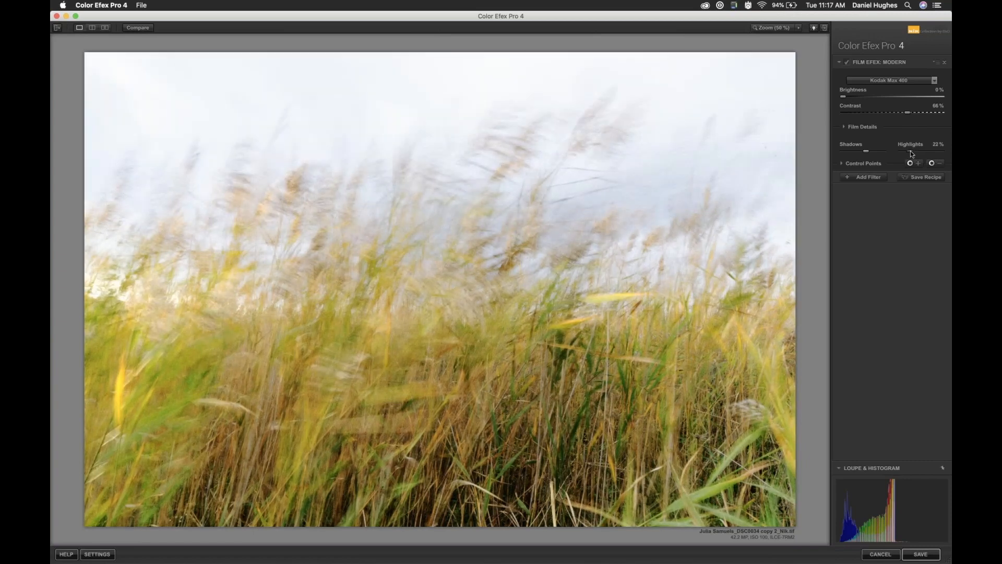
Step: Lower the Film Efex: Modern contrast to 47%, slightly reduce the shadows protection, and compare the result with the original photo
{"action": "left_click_drag", "start_coordinate": [906, 113], "coordinate": [888, 114]}
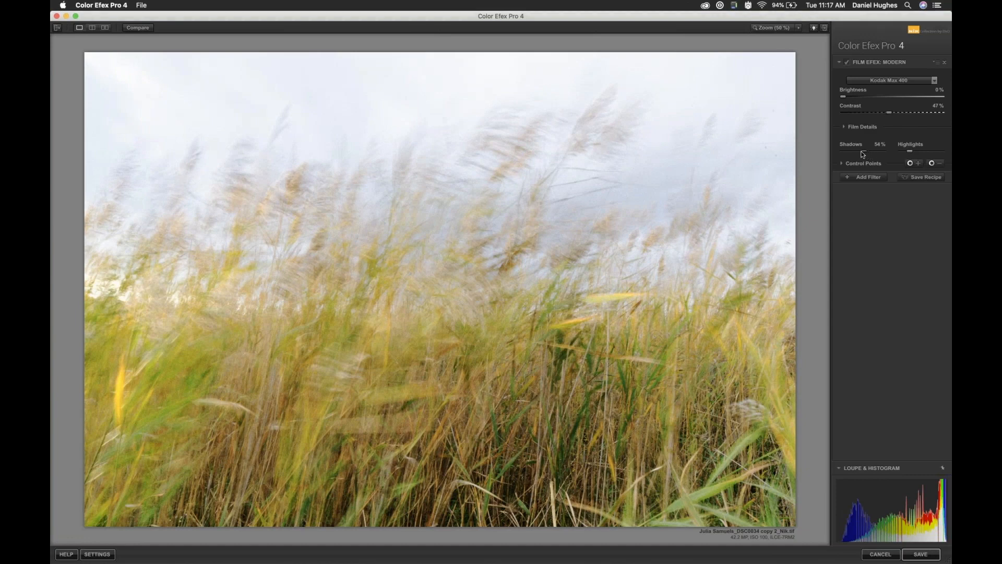
{"action": "left_click_drag", "start_coordinate": [862, 155], "coordinate": [858, 154]}
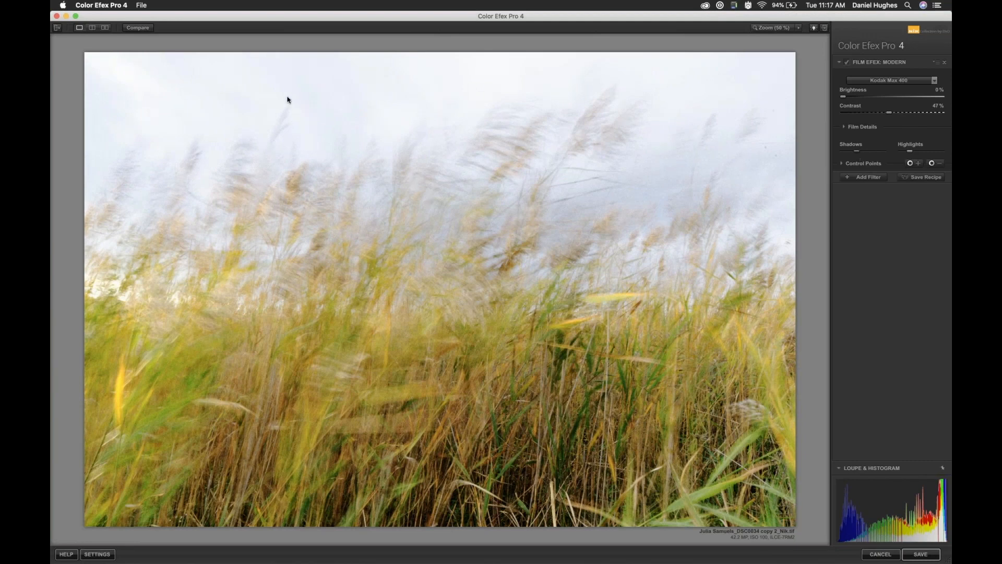
{"action": "left_click", "coordinate": [141, 29]}
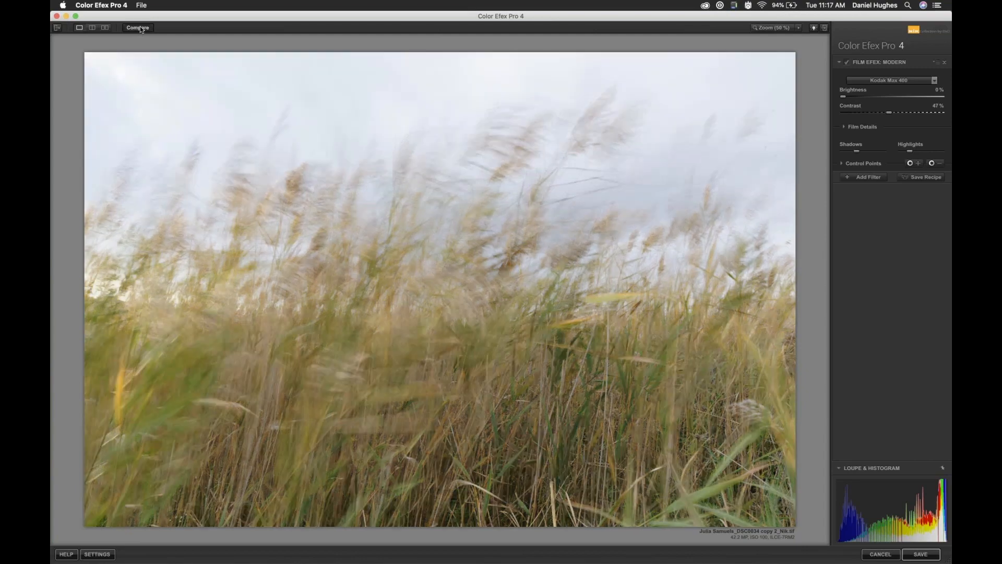
{"action": "left_click", "coordinate": [141, 29]}
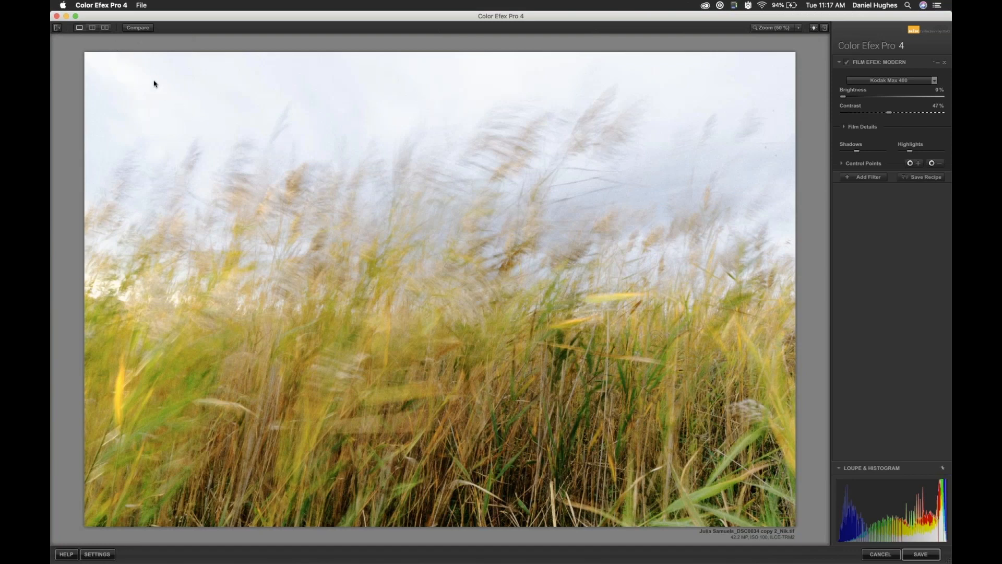
Step: Show the filter library, stack an Image Borders filter on the photo, and try it with size -84% and different spreads
{"action": "left_click", "coordinate": [57, 28]}
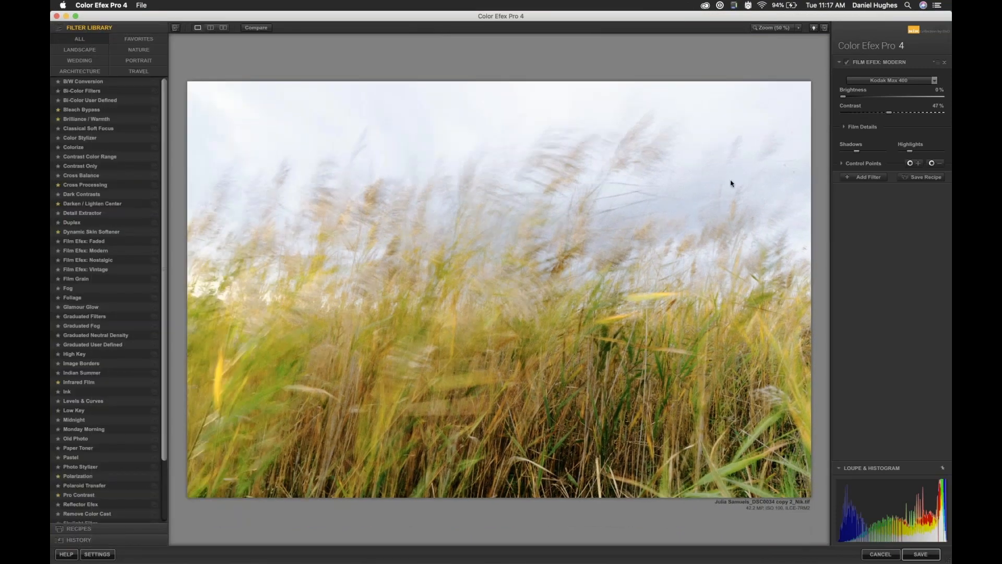
{"action": "left_click", "coordinate": [869, 176]}
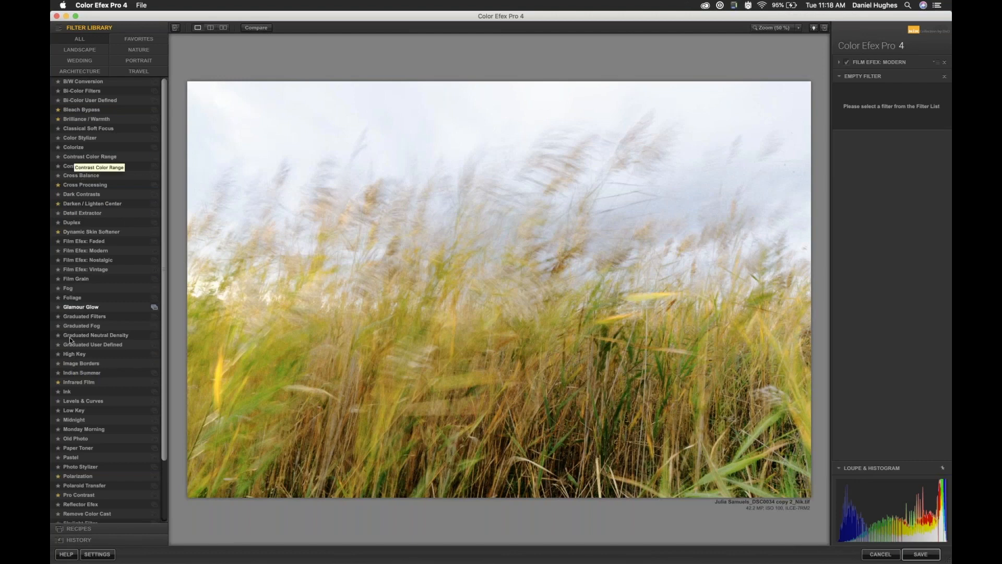
{"action": "left_click", "coordinate": [77, 366]}
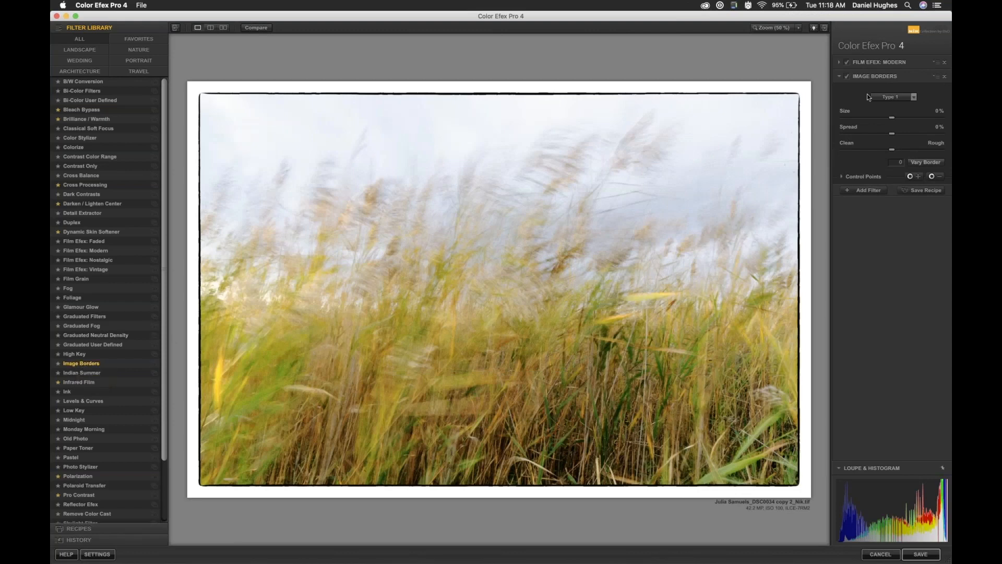
{"action": "left_click_drag", "start_coordinate": [892, 119], "coordinate": [850, 117]}
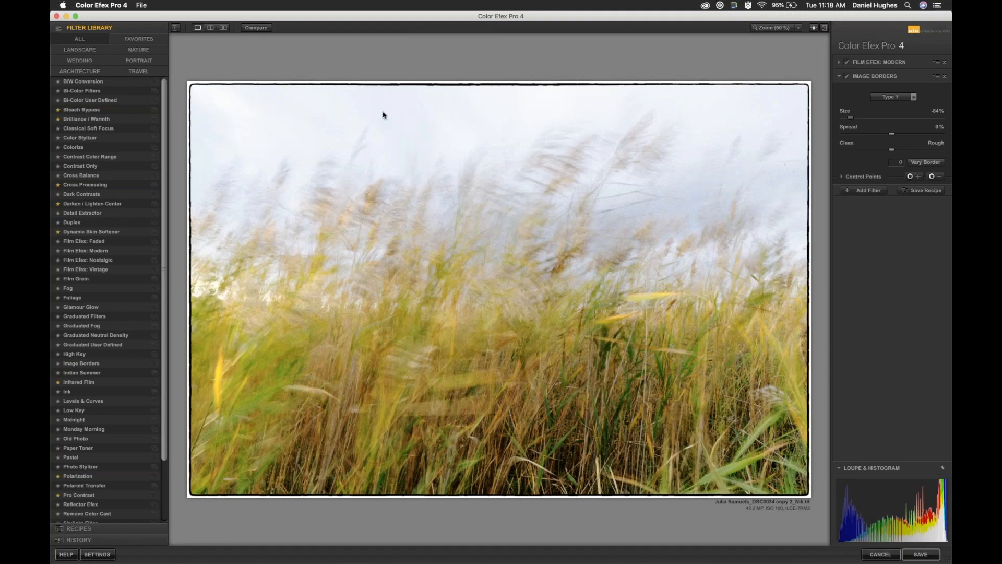
{"action": "mouse_move", "coordinate": [893, 134]}
{"action": "left_mouse_down"}
{"action": "mouse_move", "coordinate": [852, 139]}
{"action": "mouse_move", "coordinate": [901, 140]}
{"action": "left_mouse_up"}
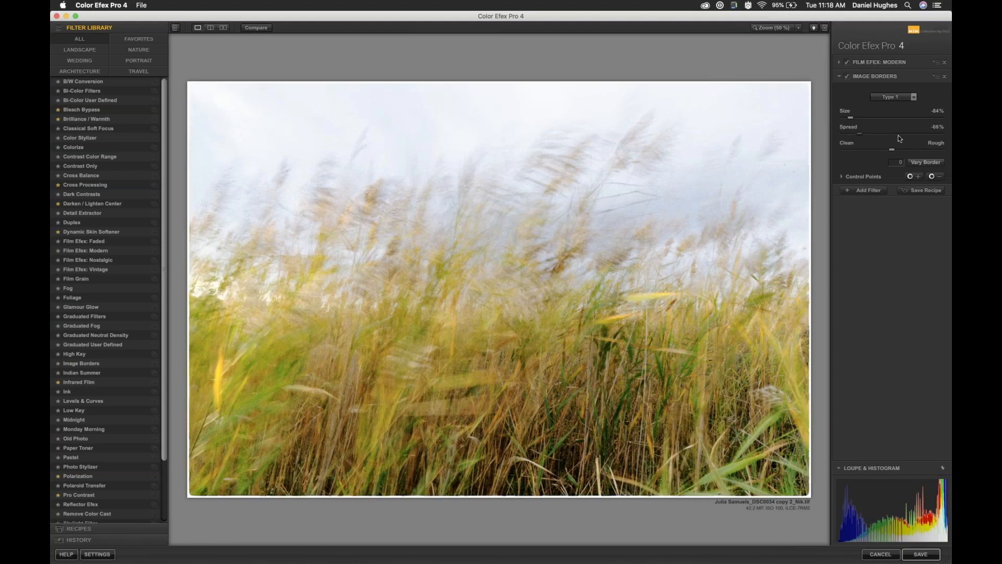
Step: Change the image border to Type 8 and set its size to -21%
{"action": "left_click", "coordinate": [912, 97]}
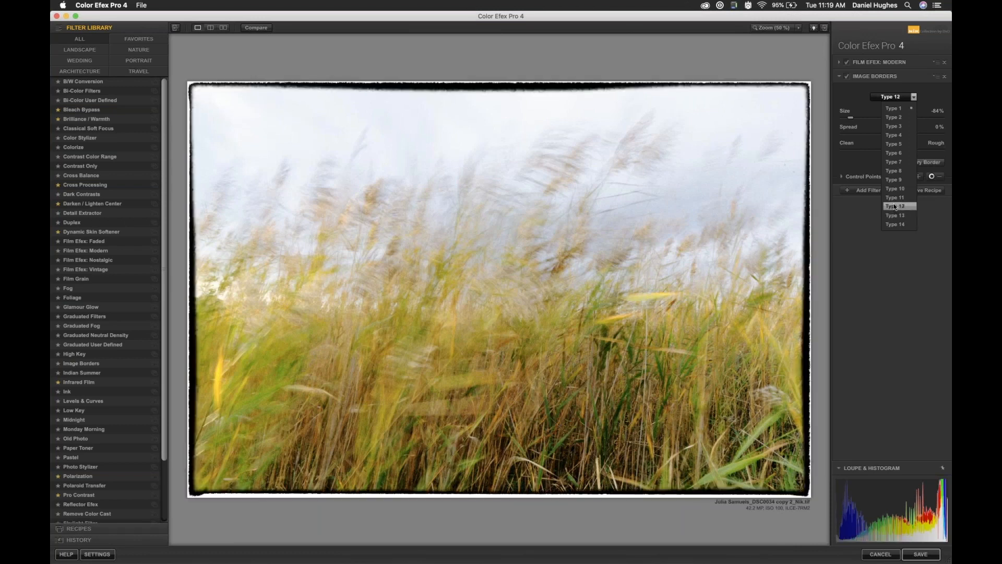
{"action": "left_click", "coordinate": [891, 176]}
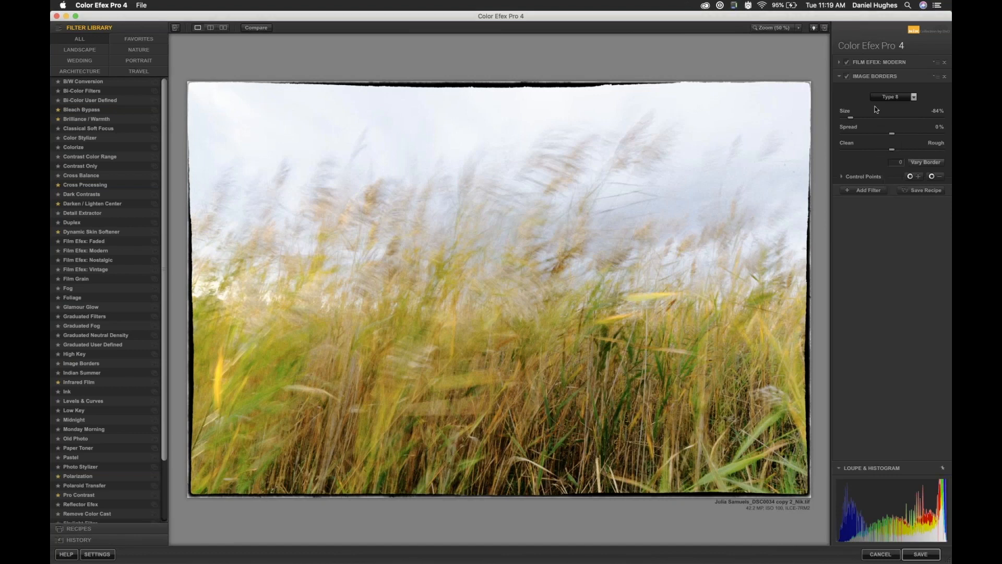
{"action": "left_click_drag", "start_coordinate": [850, 119], "coordinate": [882, 122]}
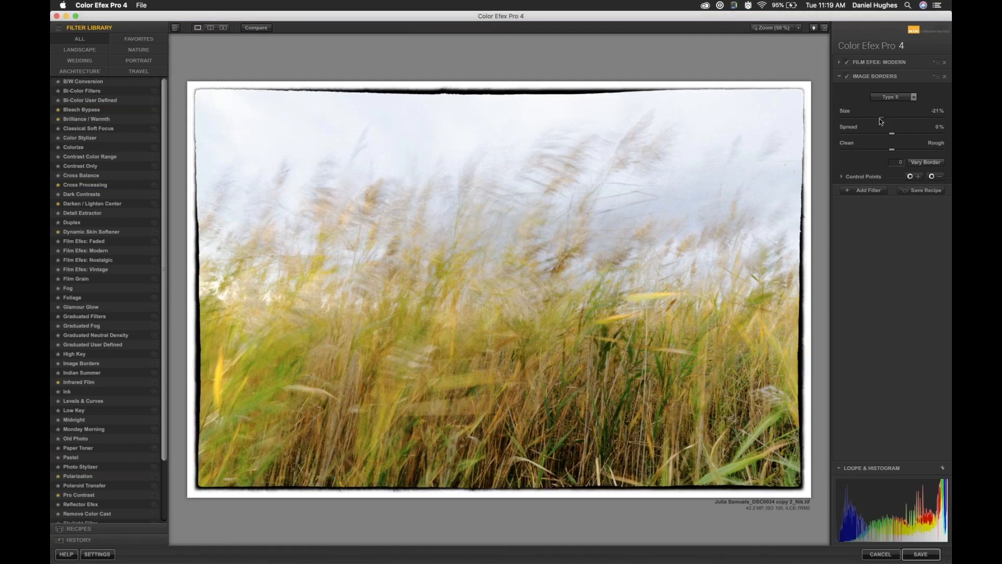
Step: Randomly vary the border's edge pattern five times with Vary Border
{"action": "left_click", "coordinate": [930, 162]}
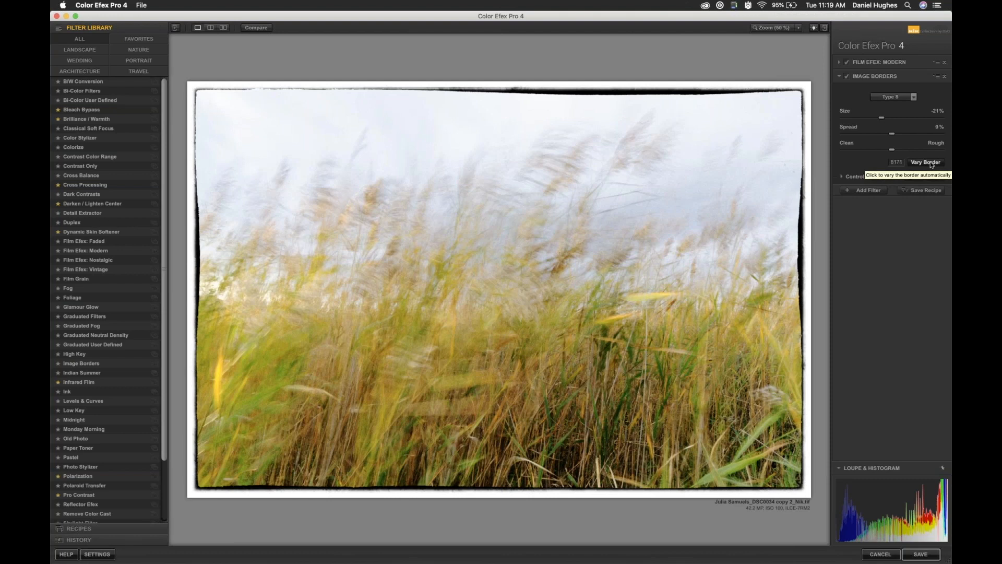
{"action": "left_click", "coordinate": [930, 161]}
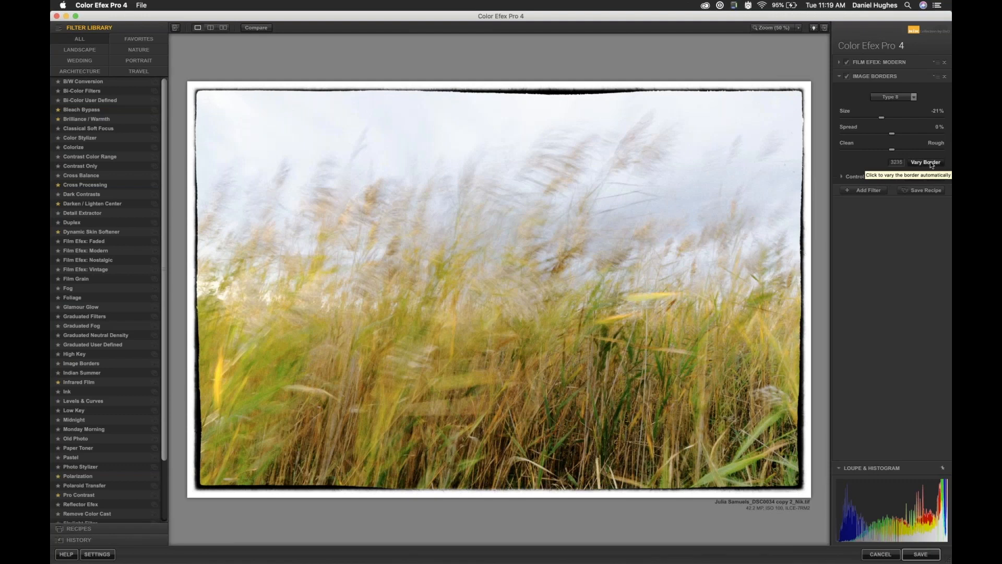
{"action": "left_click", "coordinate": [930, 161]}
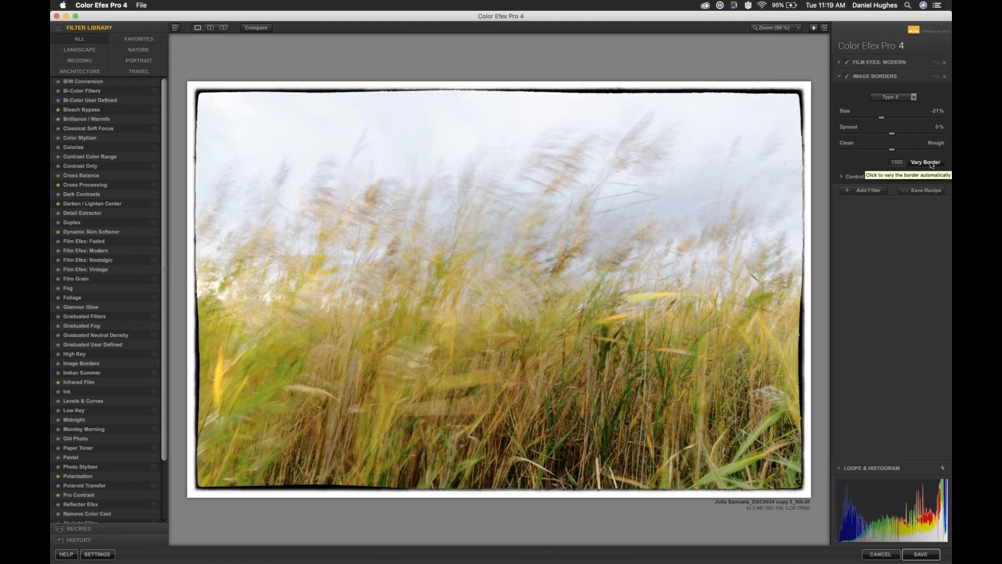
{"action": "left_click", "coordinate": [930, 161]}
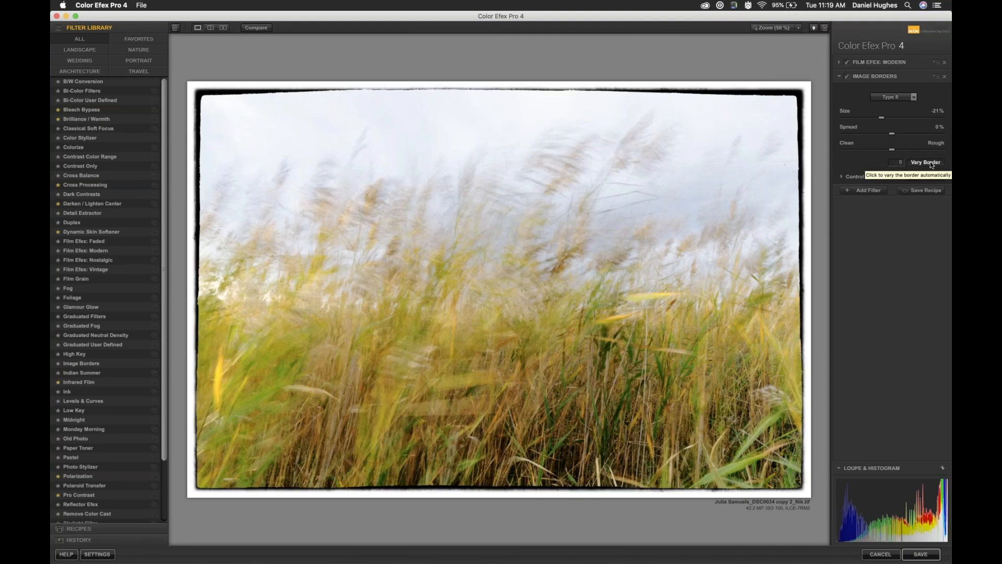
{"action": "left_click", "coordinate": [930, 161]}
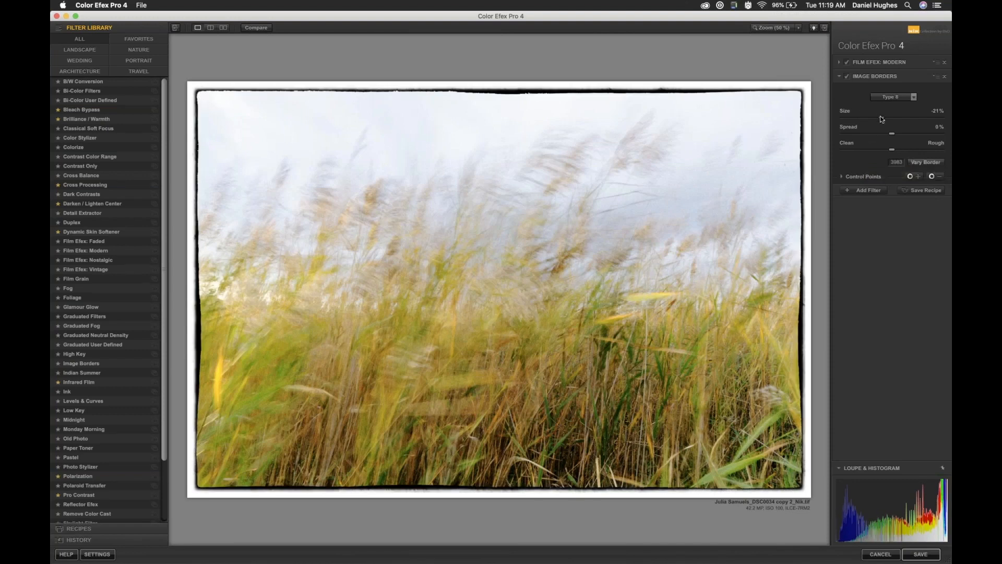
Step: Set the border size to -35% and spread to 100%, and try its edge both fully clean and fully rough
{"action": "left_click", "coordinate": [916, 117]}
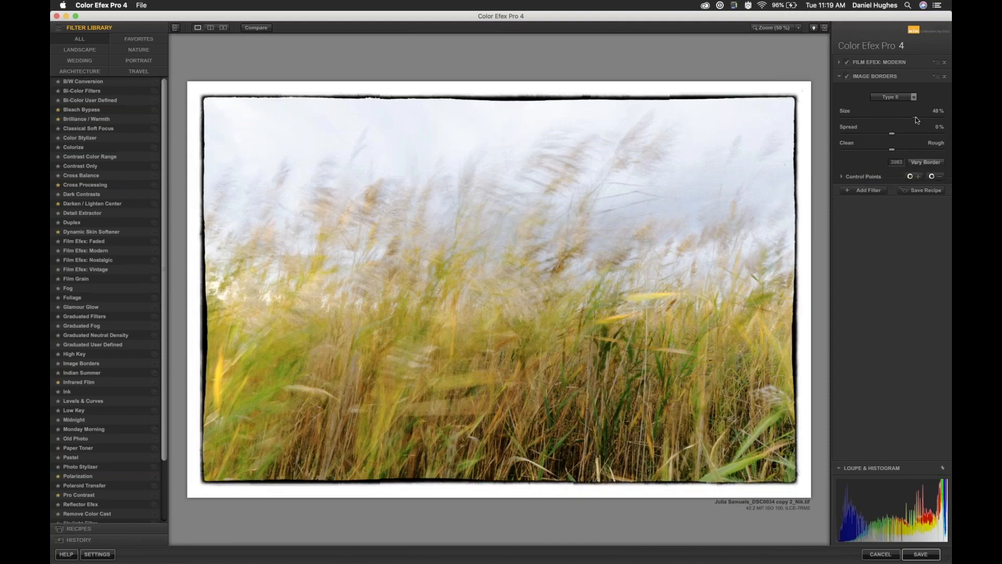
{"action": "left_click_drag", "start_coordinate": [916, 117], "coordinate": [945, 140]}
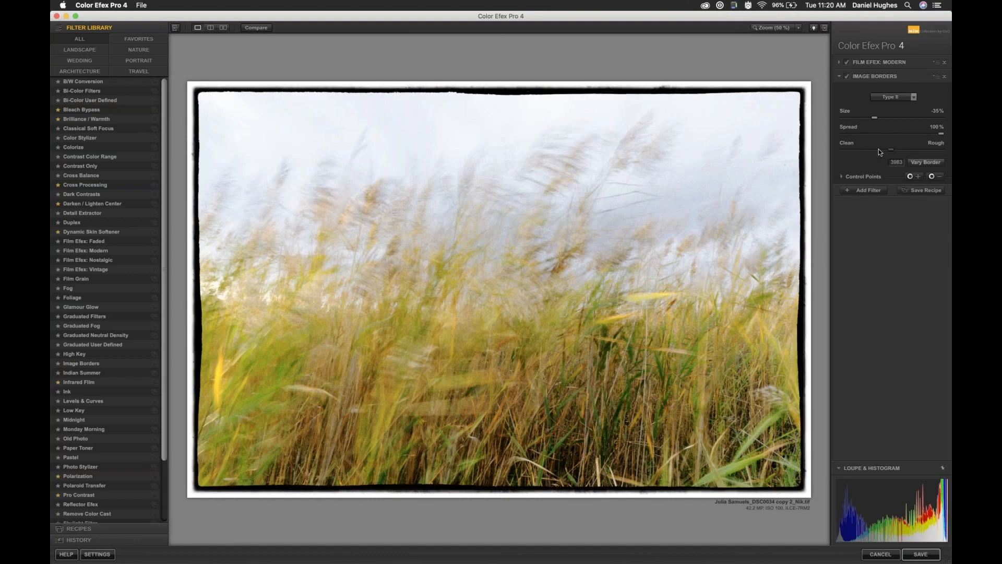
{"action": "left_click_drag", "start_coordinate": [890, 150], "coordinate": [851, 149]}
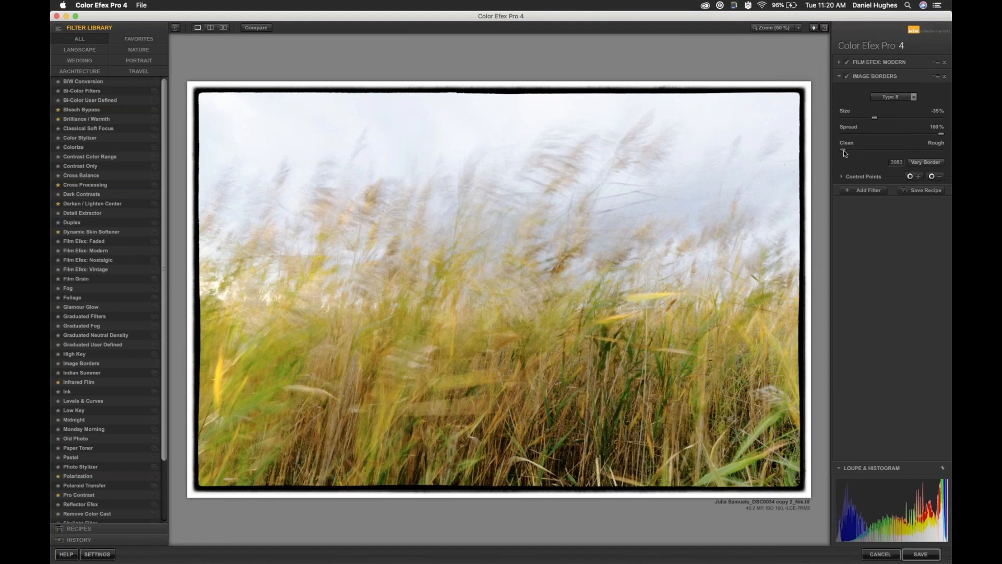
{"action": "left_click_drag", "start_coordinate": [843, 151], "coordinate": [948, 151]}
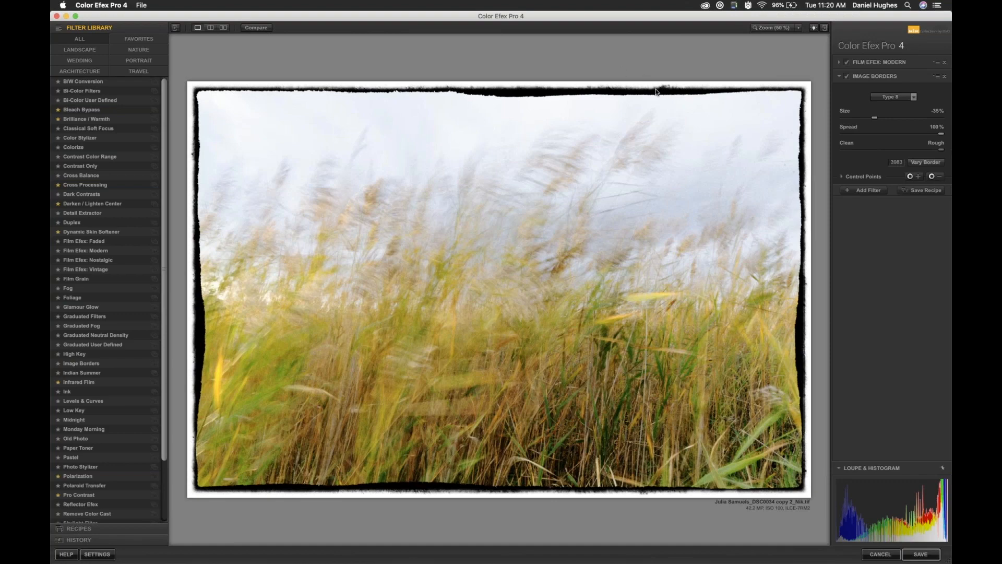
Step: Compare the clean and rough extremes on the top border at 100% zoom, settle midway between them, and reduce the border size to -61%
{"action": "key", "text": "space"}
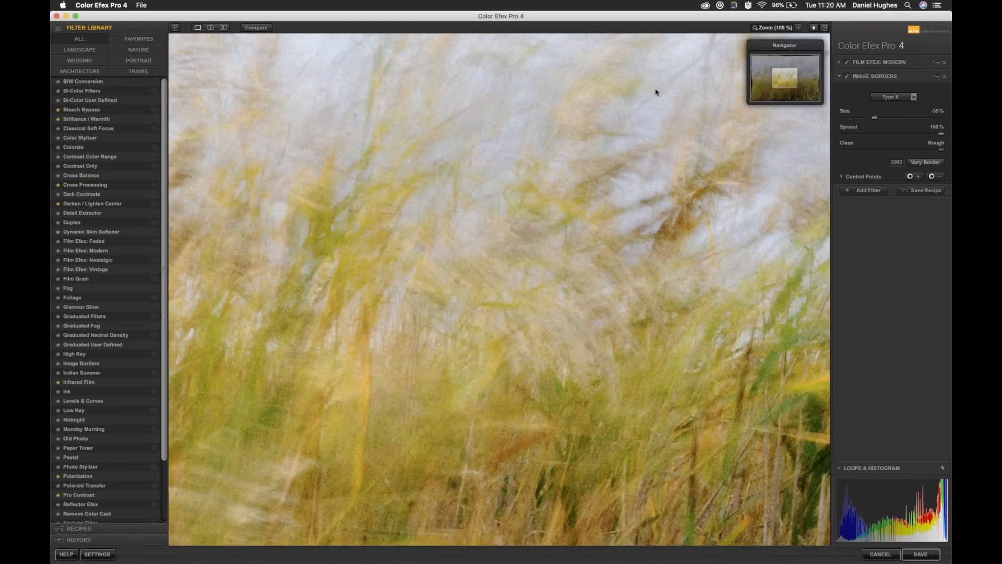
{"action": "left_click_drag", "start_coordinate": [788, 70], "coordinate": [799, 57]}
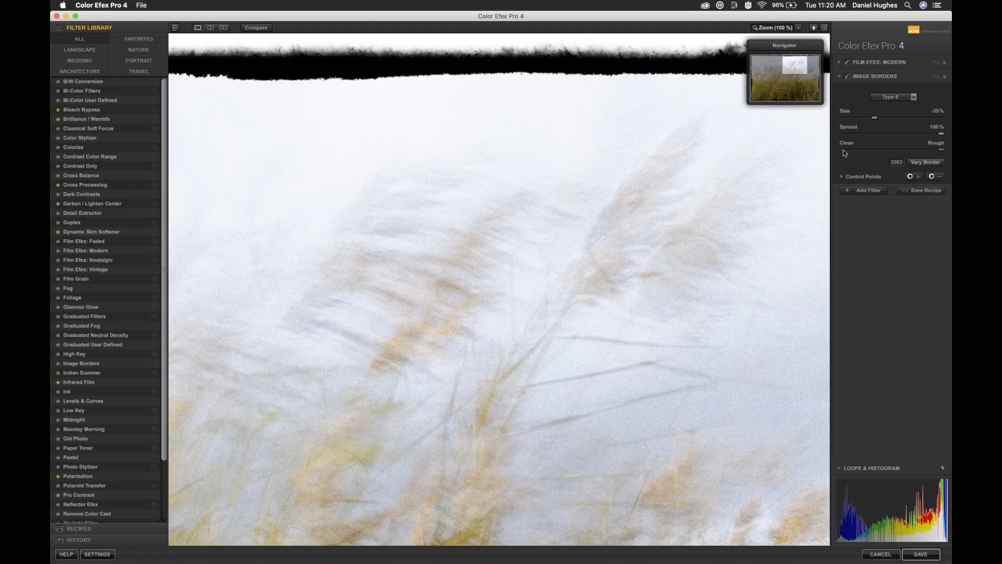
{"action": "left_click", "coordinate": [844, 150]}
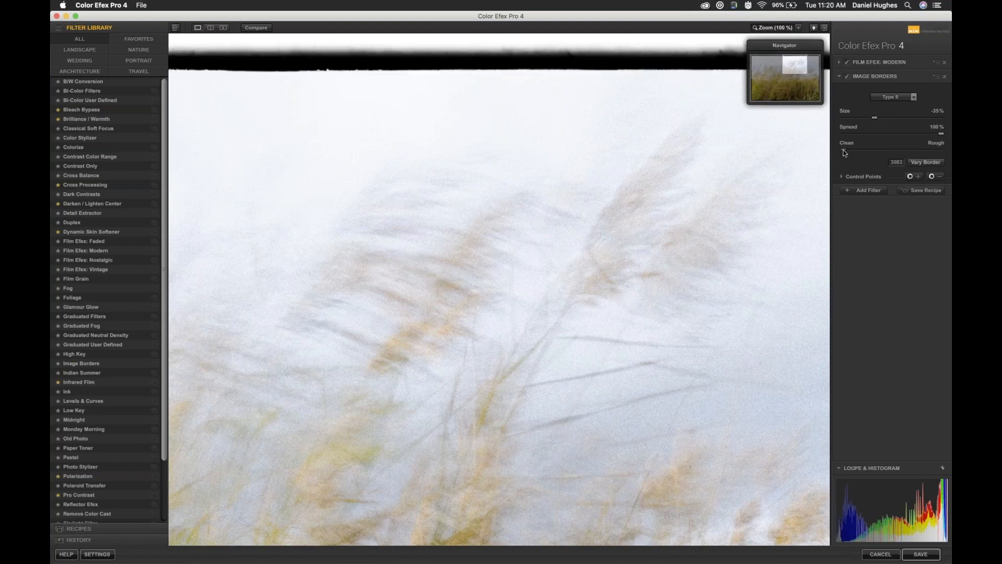
{"action": "left_click", "coordinate": [940, 150]}
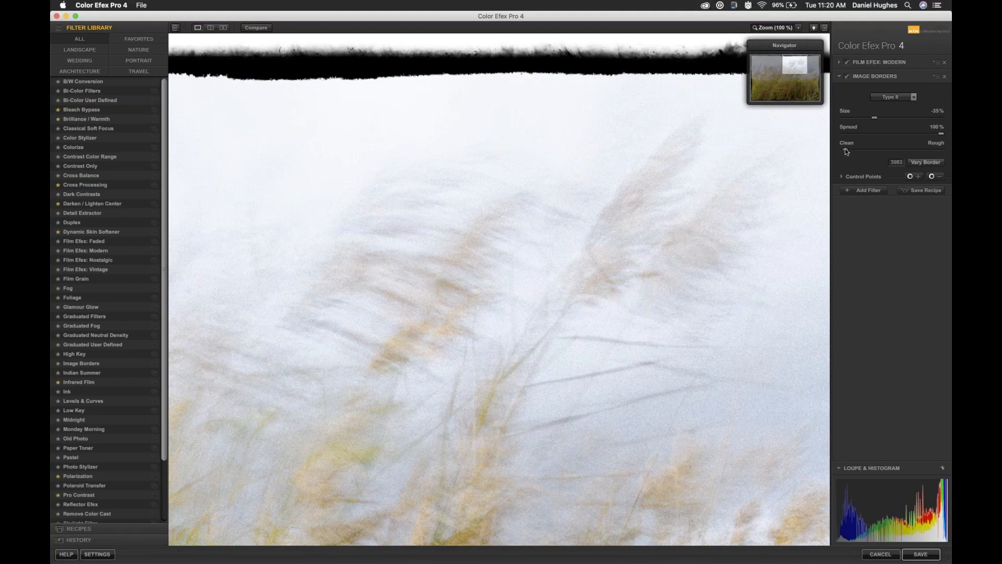
{"action": "left_click", "coordinate": [893, 149]}
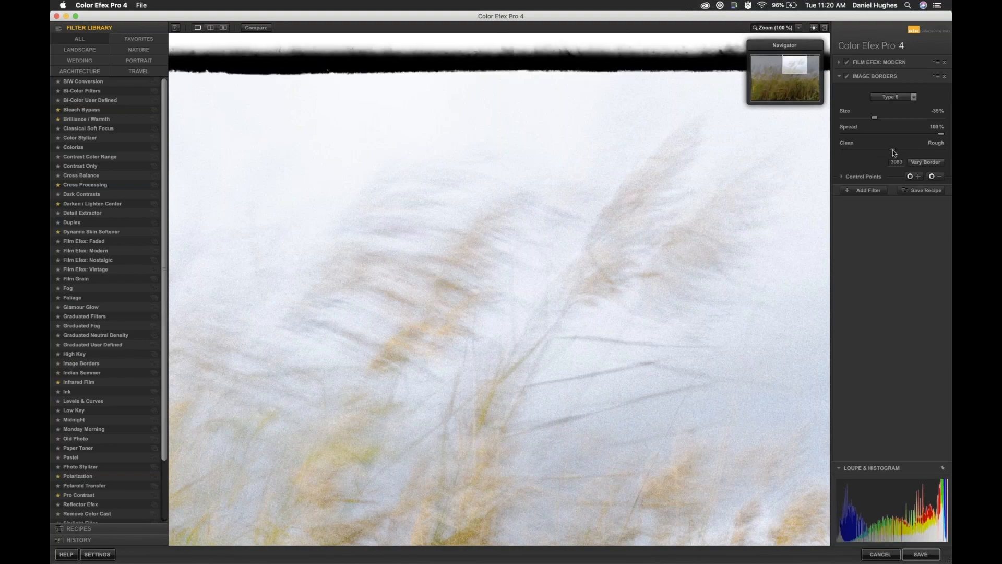
{"action": "key", "text": "super+minus"}
{"action": "key", "text": "super+minus"}
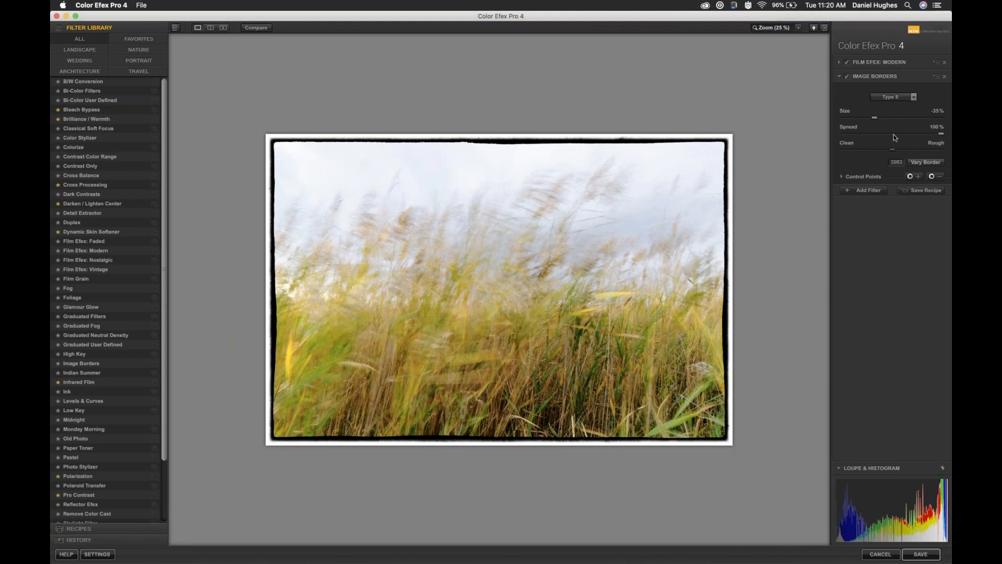
{"action": "left_click_drag", "start_coordinate": [876, 119], "coordinate": [863, 119]}
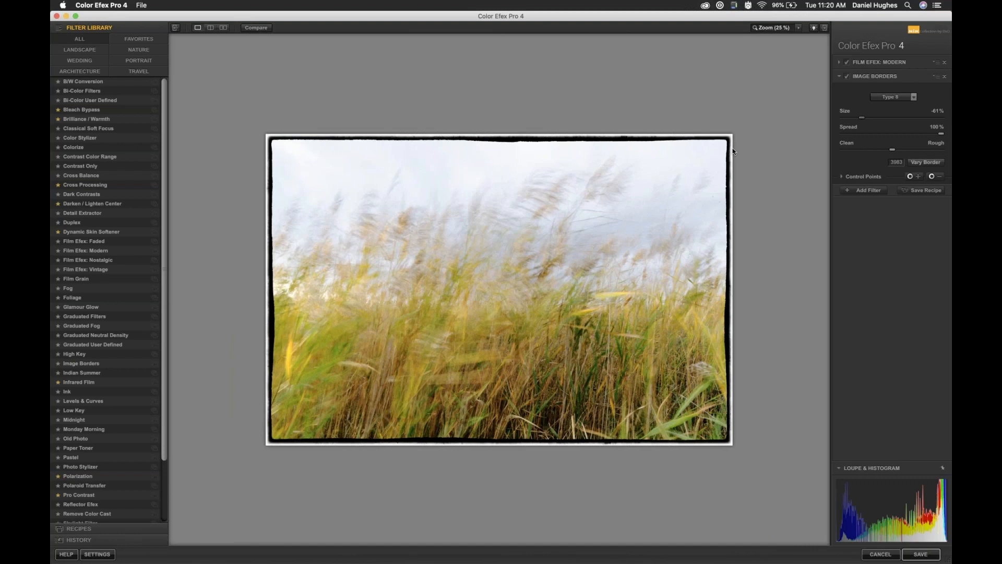
Step: Save the Film Efex: Modern and Image Borders filters as a recipe named "custom kodak 400max w edge" and locate it among the custom recipes
{"action": "left_click", "coordinate": [916, 190]}
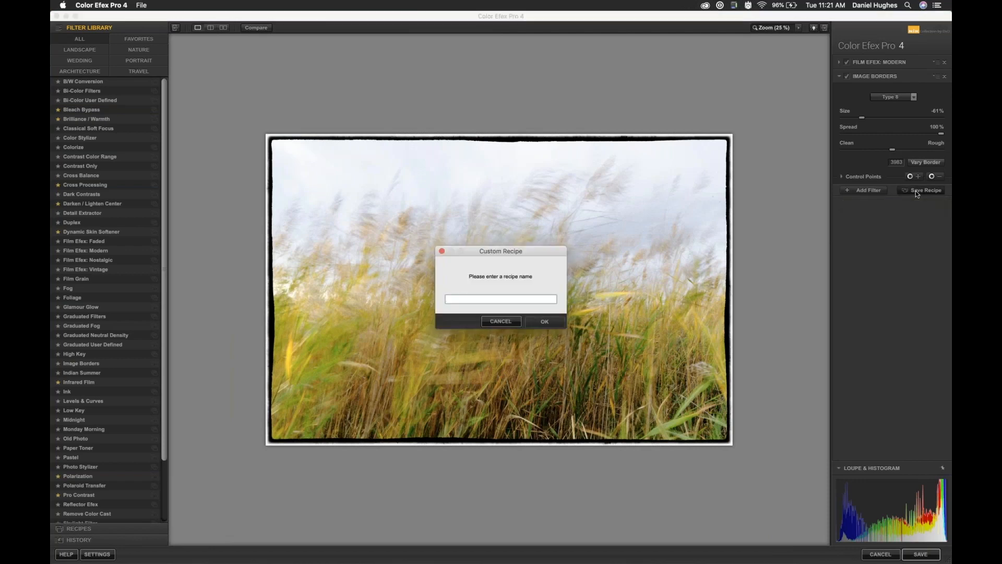
{"action": "left_click", "coordinate": [498, 321]}
{"action": "left_click", "coordinate": [839, 62]}
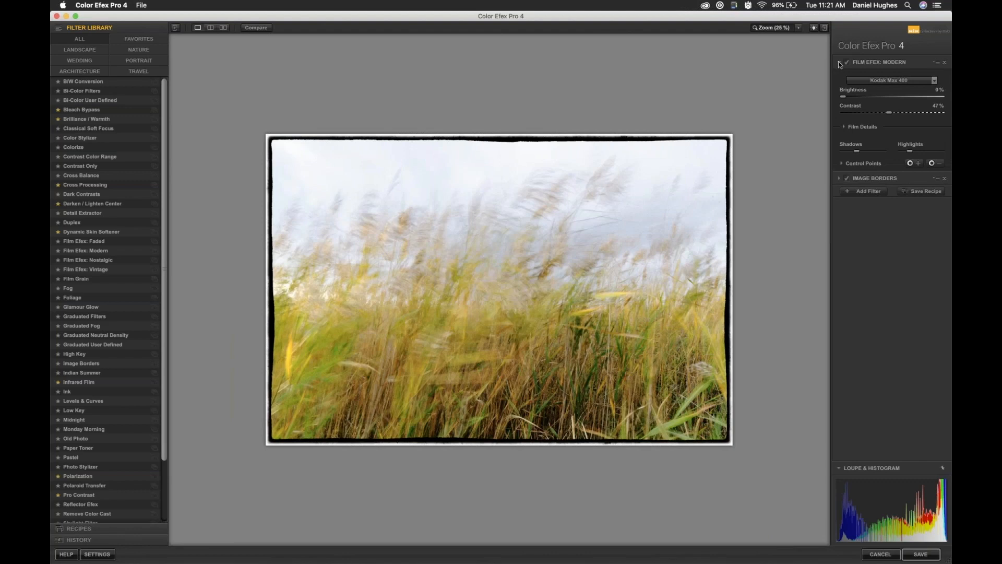
{"action": "left_click", "coordinate": [918, 191]}
{"action": "type", "text": "custom"}
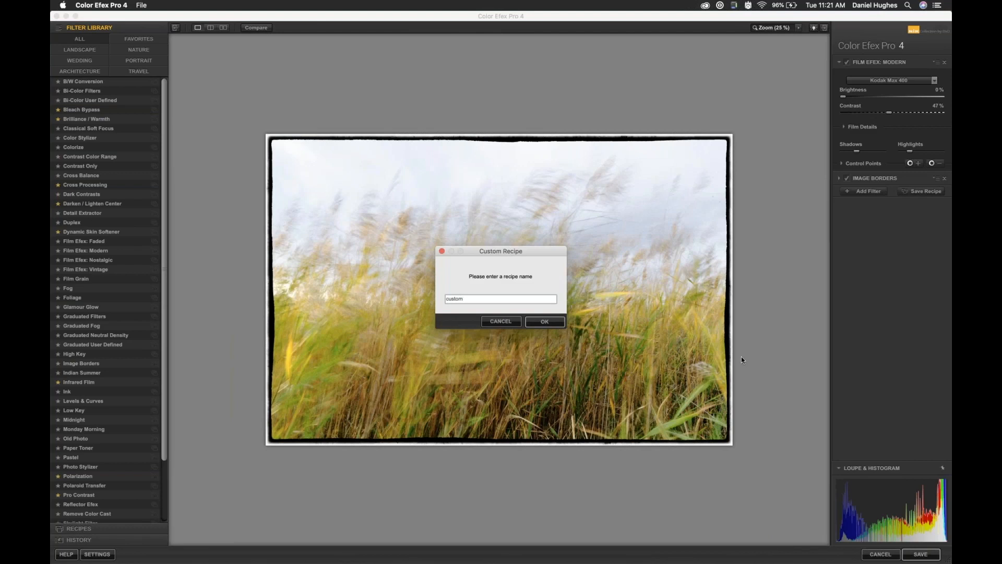
{"action": "type", "text": "e kodak 400max w edge"}
{"action": "left_click", "coordinate": [542, 320]}
{"action": "left_click", "coordinate": [542, 323]}
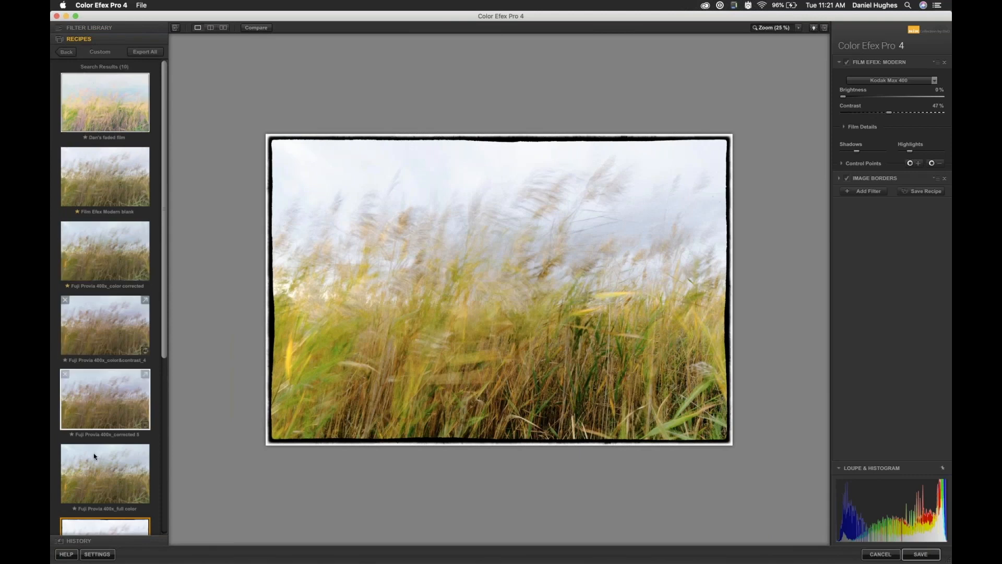
{"action": "scroll", "coordinate": [94, 456], "scroll_direction": "down", "scroll_amount": 10}
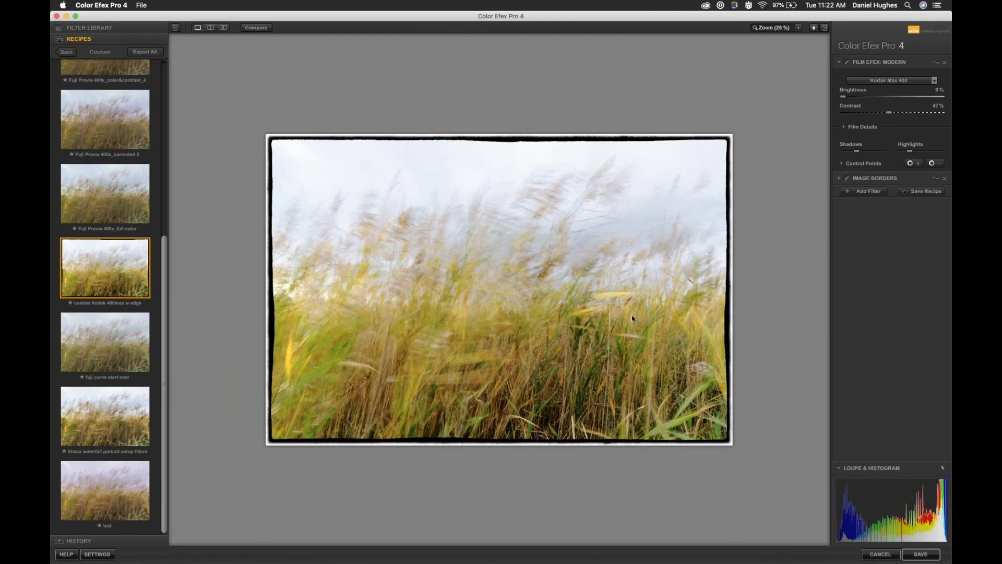
Step: Save the filtered grass photo back to DxO PhotoLab and compare the resulting TIFF with the original DNG
{"action": "left_click", "coordinate": [920, 554]}
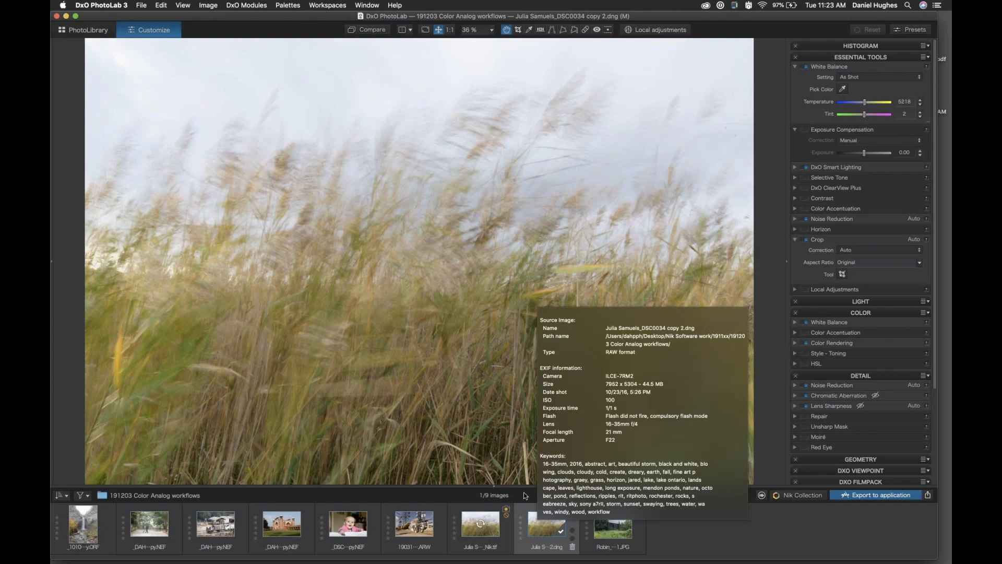
{"action": "left_click", "coordinate": [477, 535]}
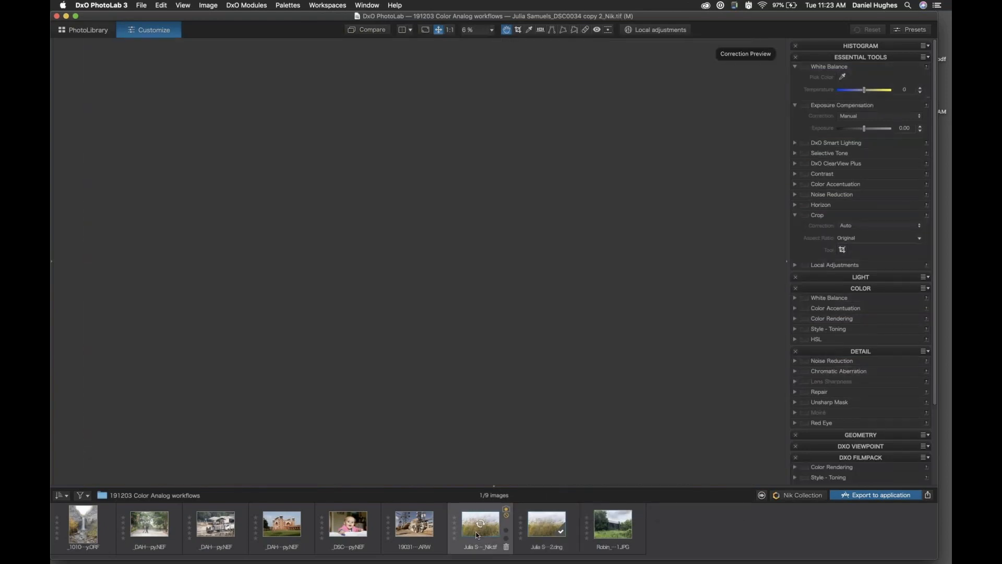
{"action": "mouse_move", "coordinate": [477, 535]}
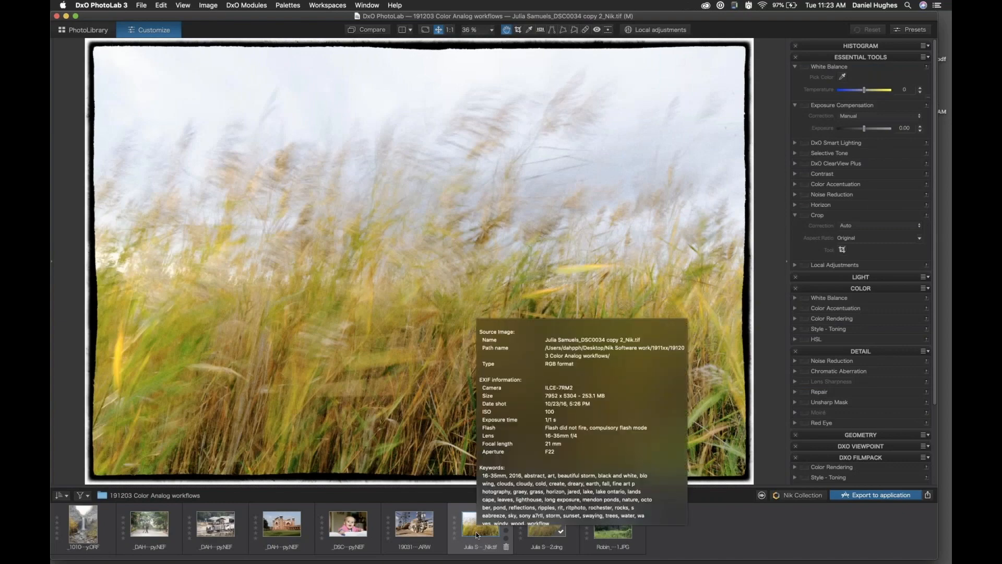
{"action": "key", "text": "Right"}
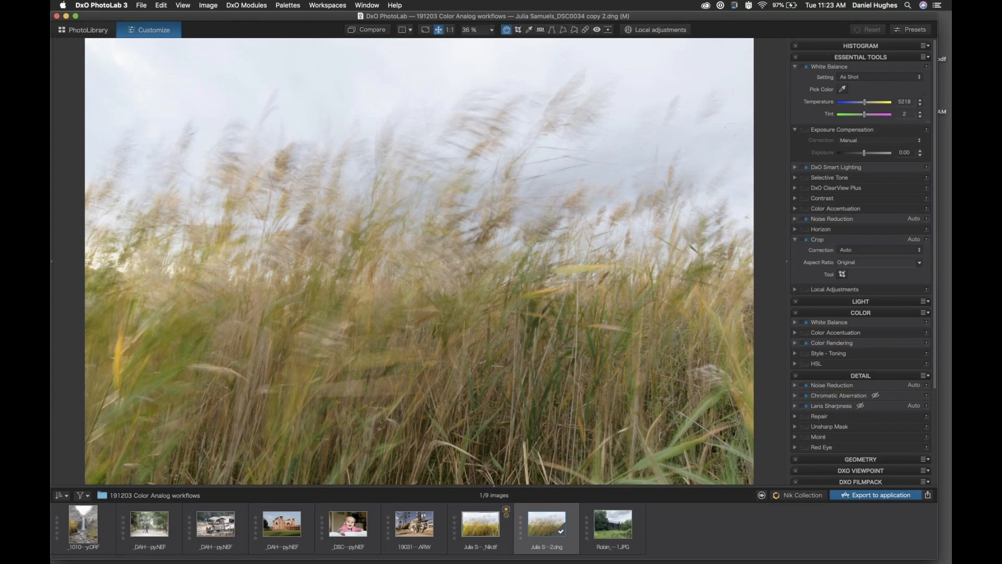
{"action": "key", "text": "Left"}
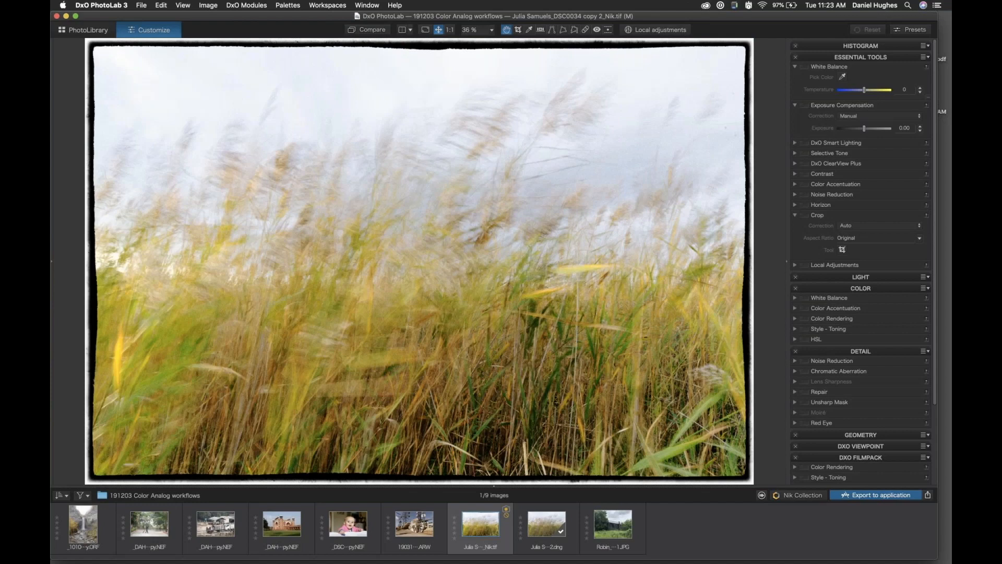
Step: Open the baby portrait _DSC0812 copy.NEF for customizing and expand its histogram
{"action": "left_click", "coordinate": [335, 525]}
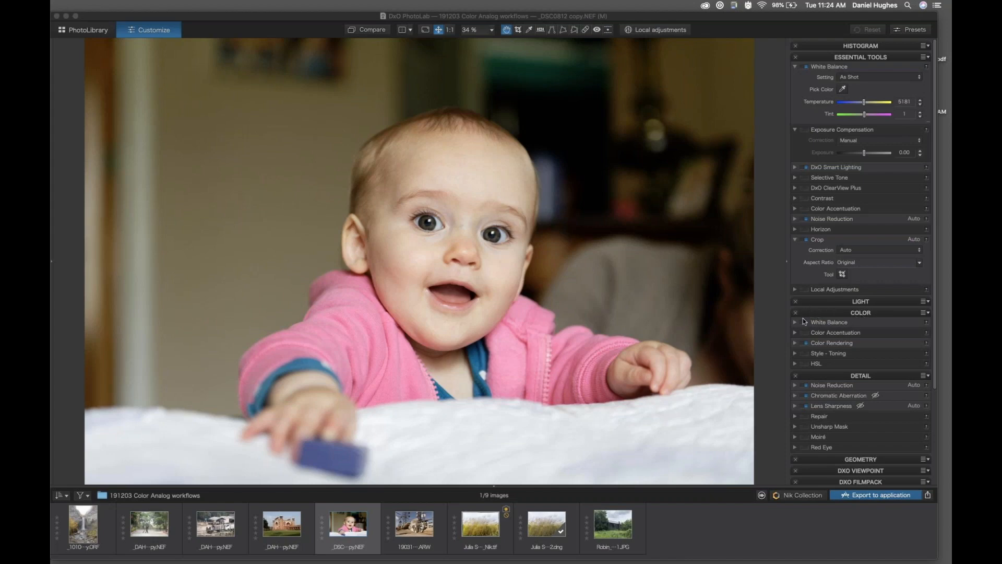
{"action": "left_click", "coordinate": [711, 332]}
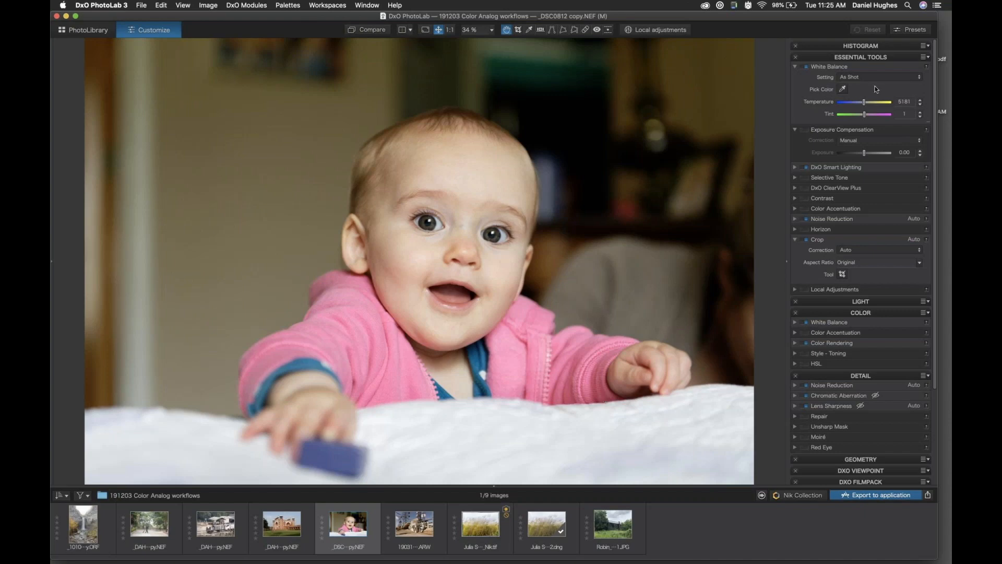
{"action": "left_click", "coordinate": [817, 45]}
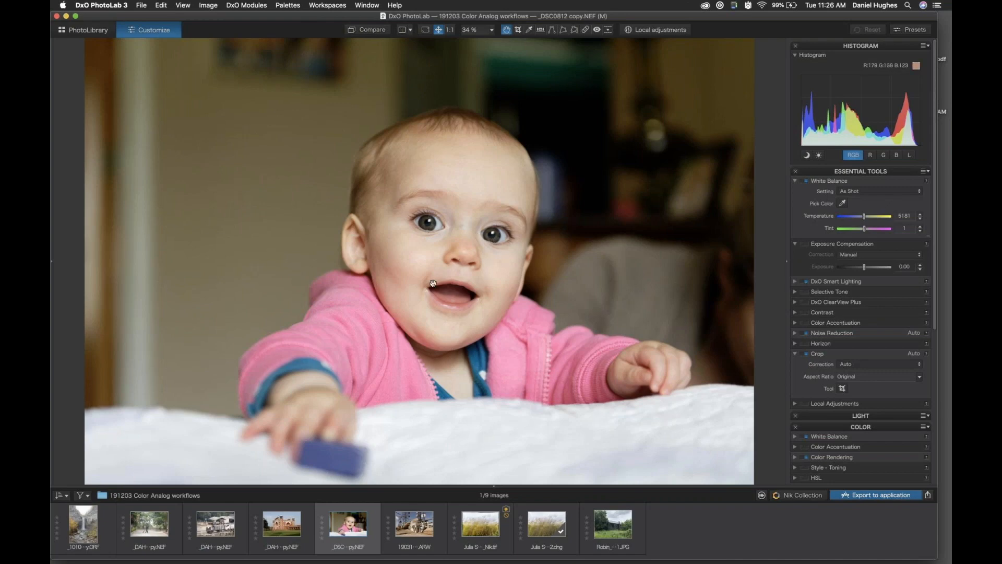
Step: Examine the baby's face up close, and view the whole portrait at 30% zoom
{"action": "scroll", "coordinate": [433, 284], "scroll_direction": "up", "scroll_amount": 3}
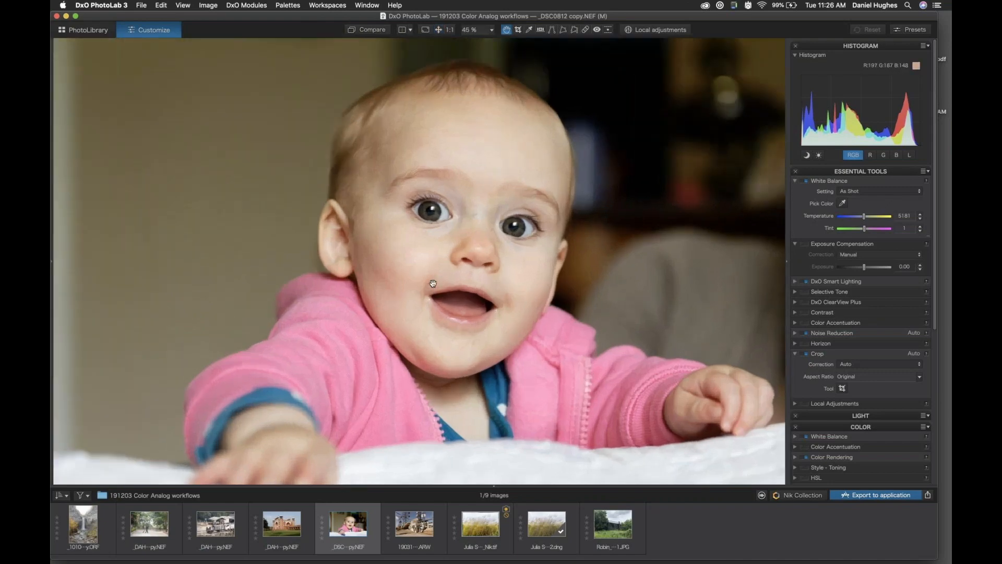
{"action": "scroll", "coordinate": [433, 284], "scroll_direction": "up", "scroll_amount": 4}
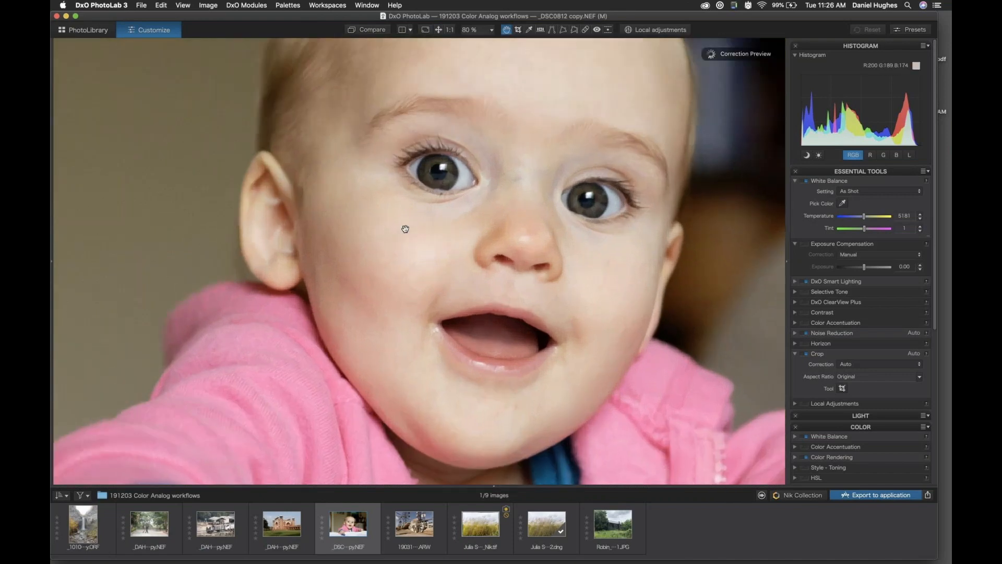
{"action": "left_click_drag", "start_coordinate": [419, 230], "coordinate": [371, 274]}
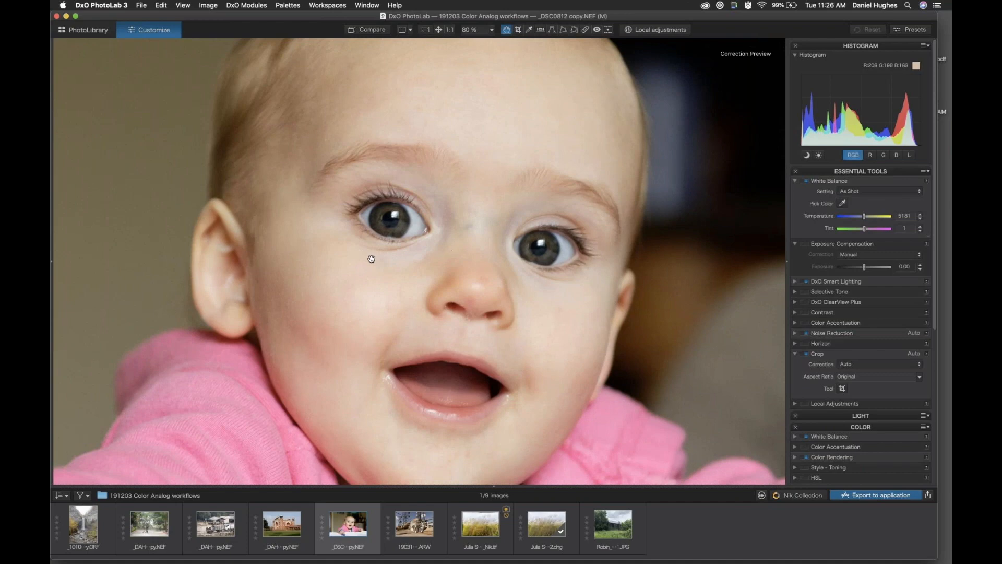
{"action": "double_click", "coordinate": [390, 233]}
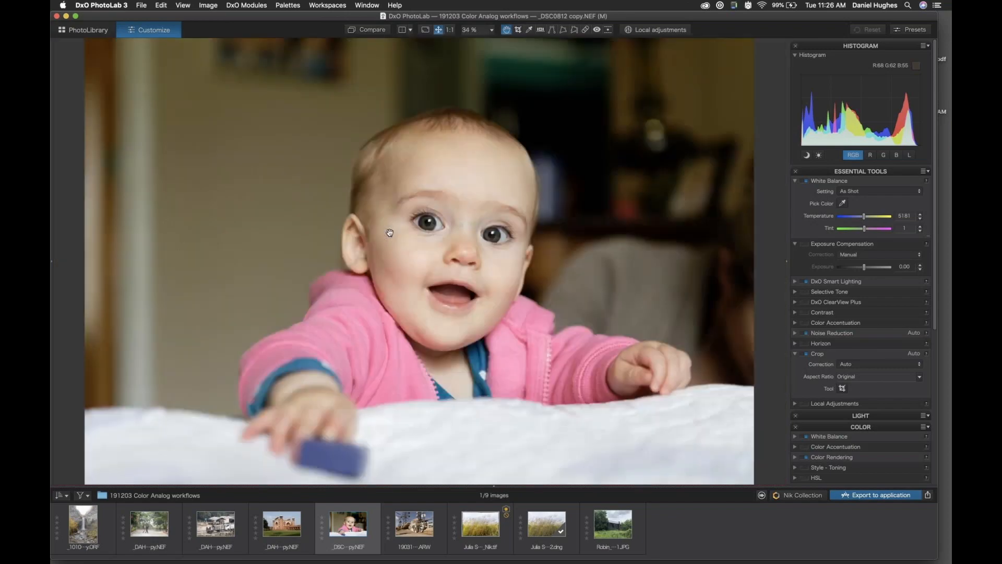
{"action": "scroll", "coordinate": [389, 233], "scroll_direction": "down", "scroll_amount": 1}
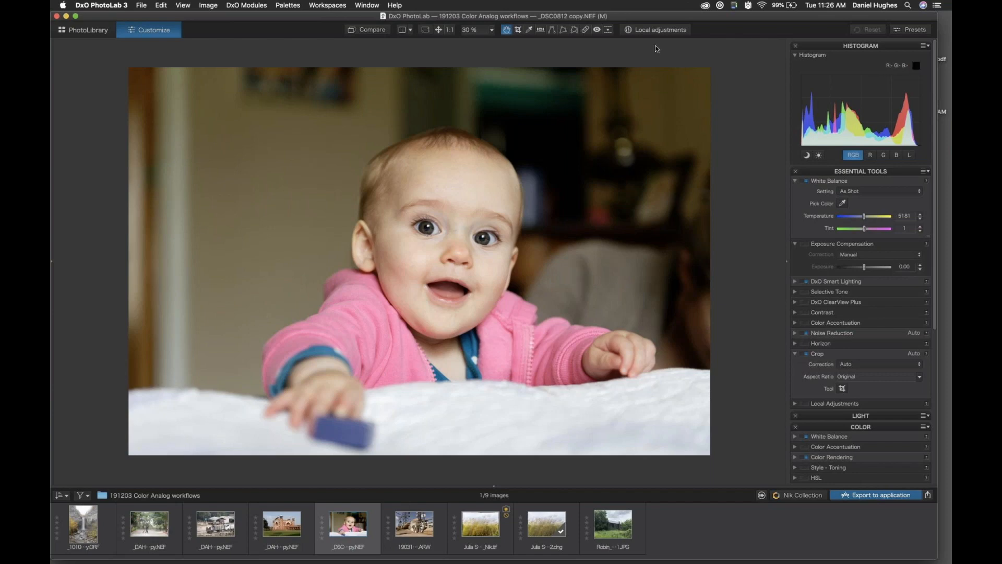
Step: Start a local adjustment with an Auto mask control point on the white blanket, and reduce its area of influence
{"action": "left_click", "coordinate": [653, 29]}
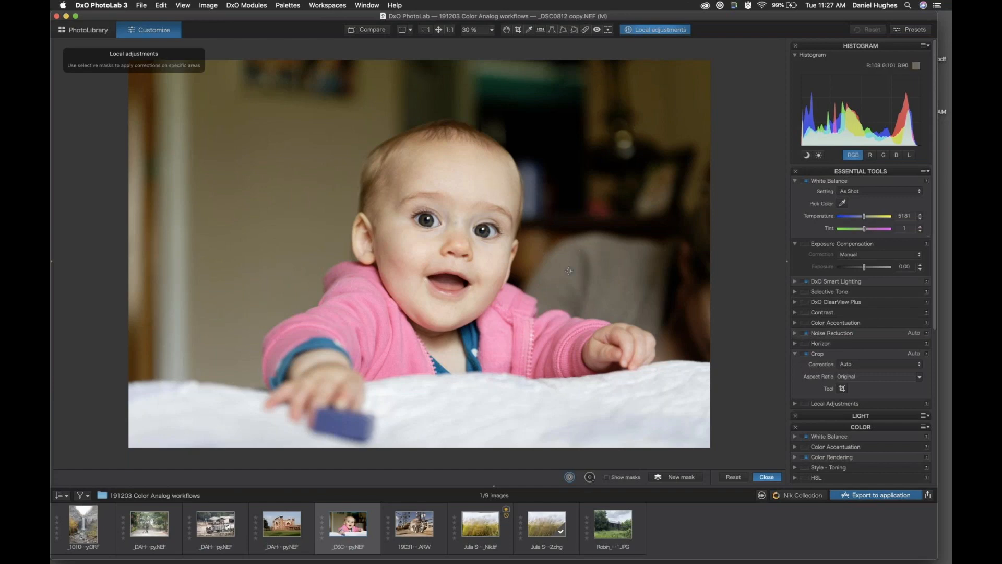
{"action": "right_click", "coordinate": [559, 202]}
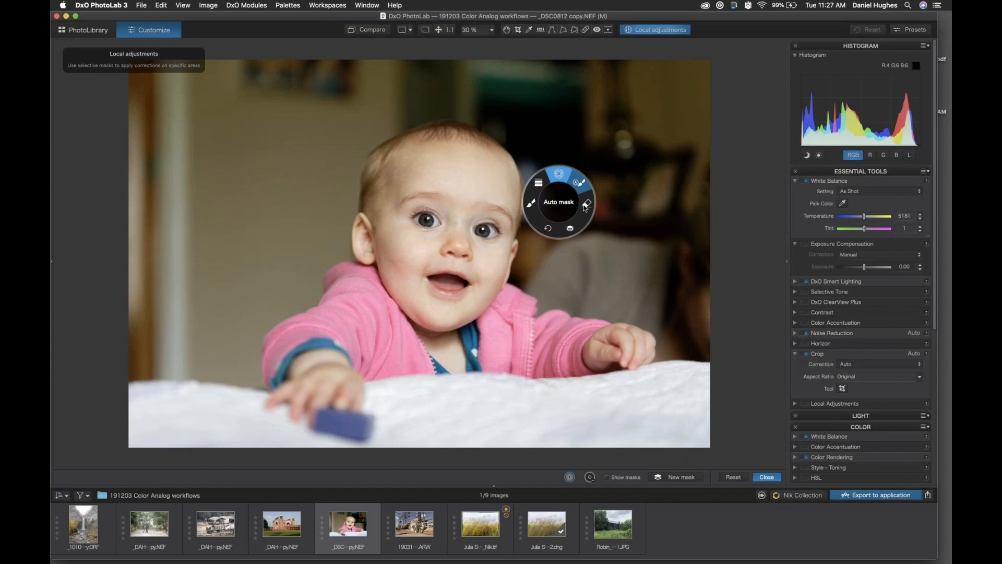
{"action": "left_click", "coordinate": [558, 177]}
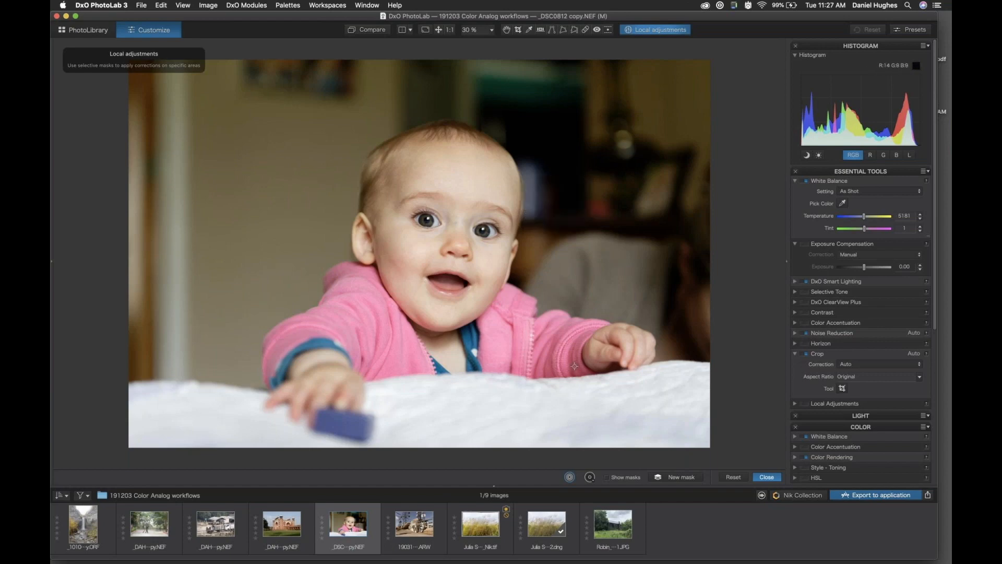
{"action": "left_click", "coordinate": [584, 411]}
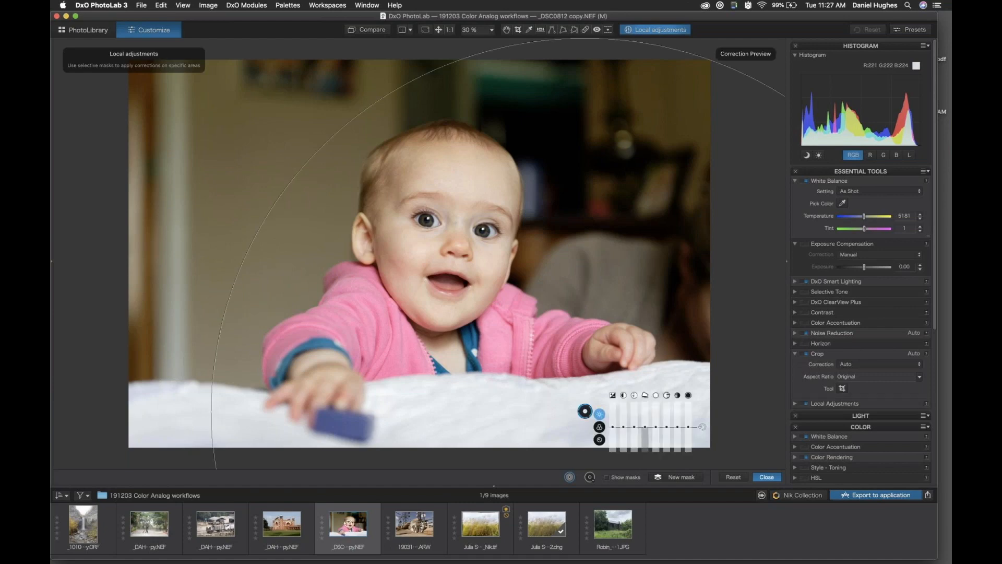
{"action": "left_click_drag", "start_coordinate": [330, 125], "coordinate": [437, 245]}
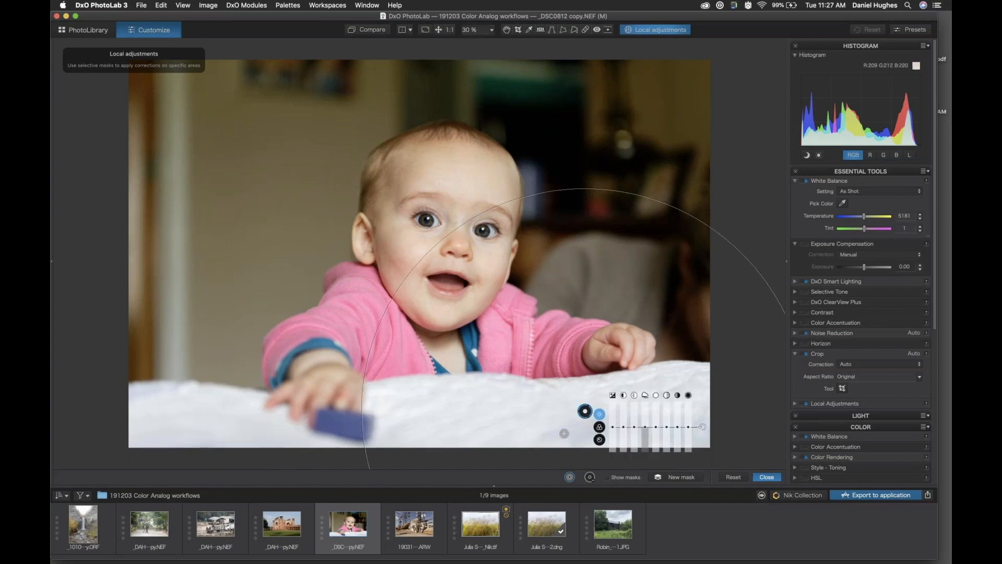
Step: Try the control point on the baby's cheek with a smaller radius, and return it to the white blanket
{"action": "left_click_drag", "start_coordinate": [585, 411], "coordinate": [385, 250]}
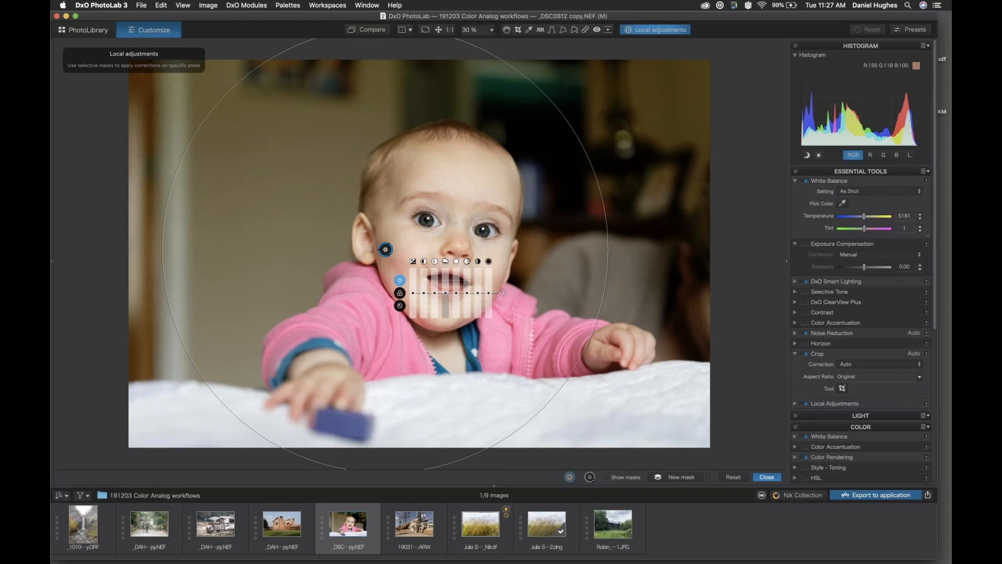
{"action": "left_click_drag", "start_coordinate": [227, 92], "coordinate": [266, 130]}
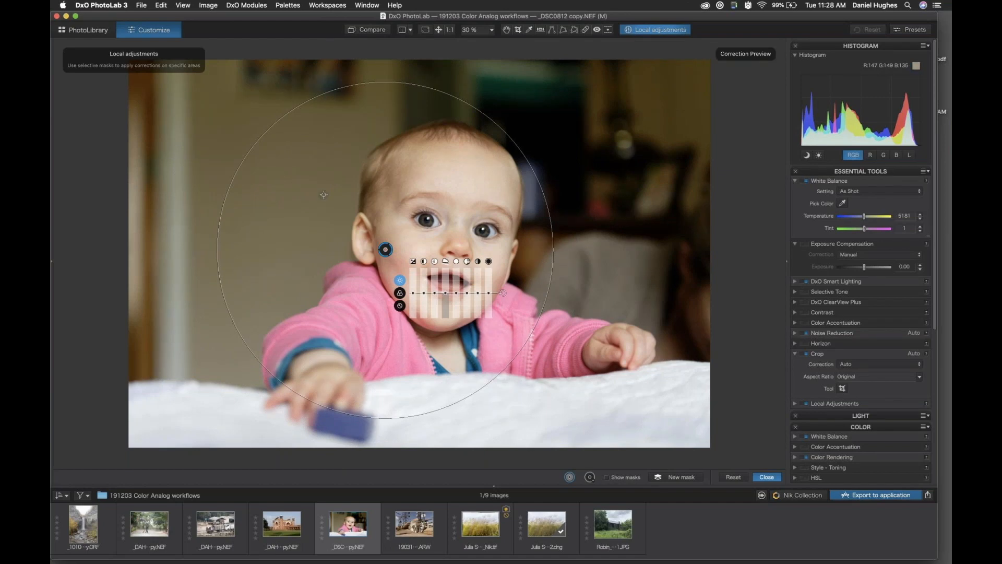
{"action": "left_click_drag", "start_coordinate": [385, 249], "coordinate": [591, 403]}
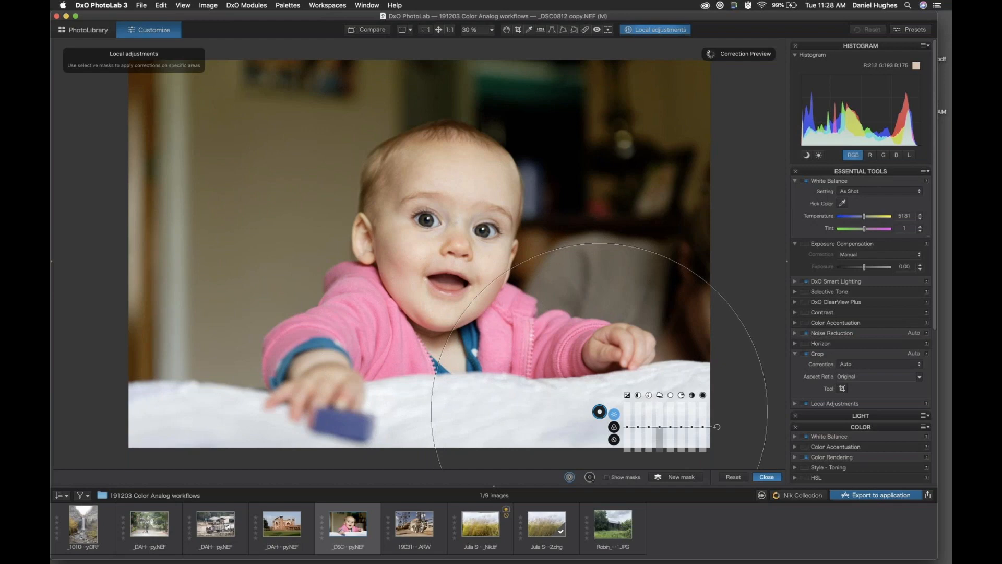
Step: Shrink and fine-position the blanket control point's area, slightly lowering its exposure and raising its contrast and microcontrast
{"action": "left_click_drag", "start_coordinate": [480, 293], "coordinate": [518, 330]}
{"action": "left_click_drag", "start_coordinate": [599, 411], "coordinate": [612, 411]}
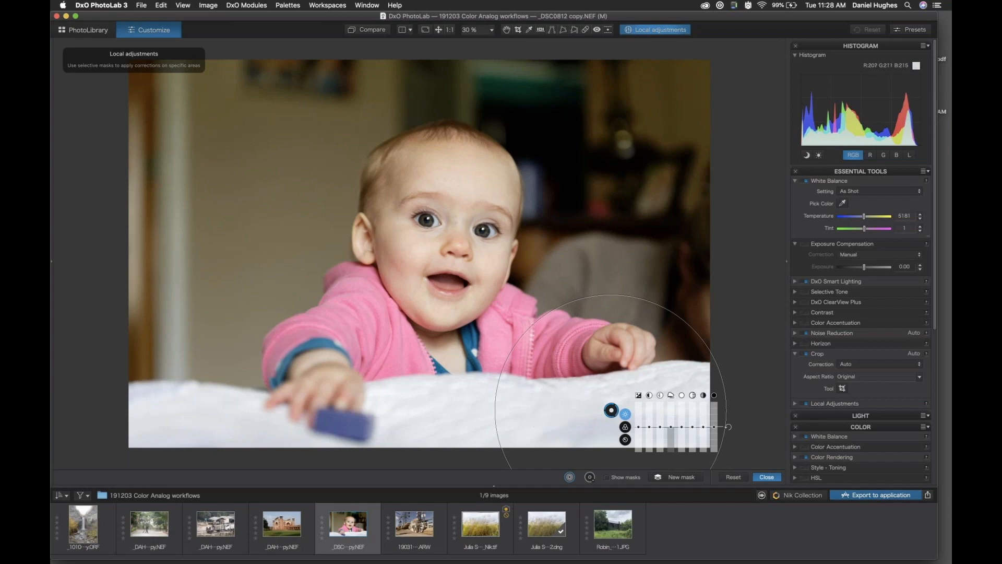
{"action": "left_click_drag", "start_coordinate": [611, 411], "coordinate": [615, 408]}
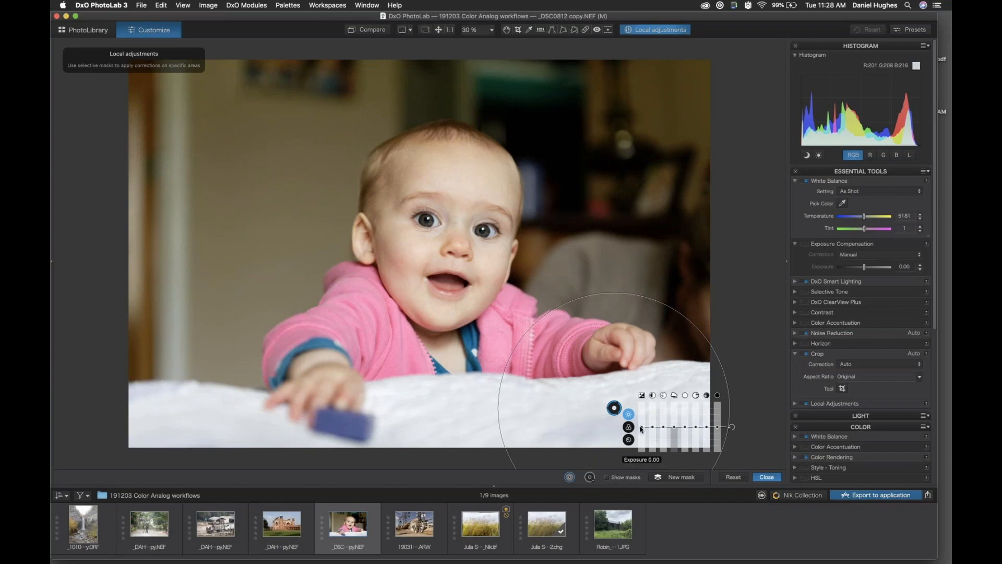
{"action": "left_click_drag", "start_coordinate": [641, 426], "coordinate": [662, 424]}
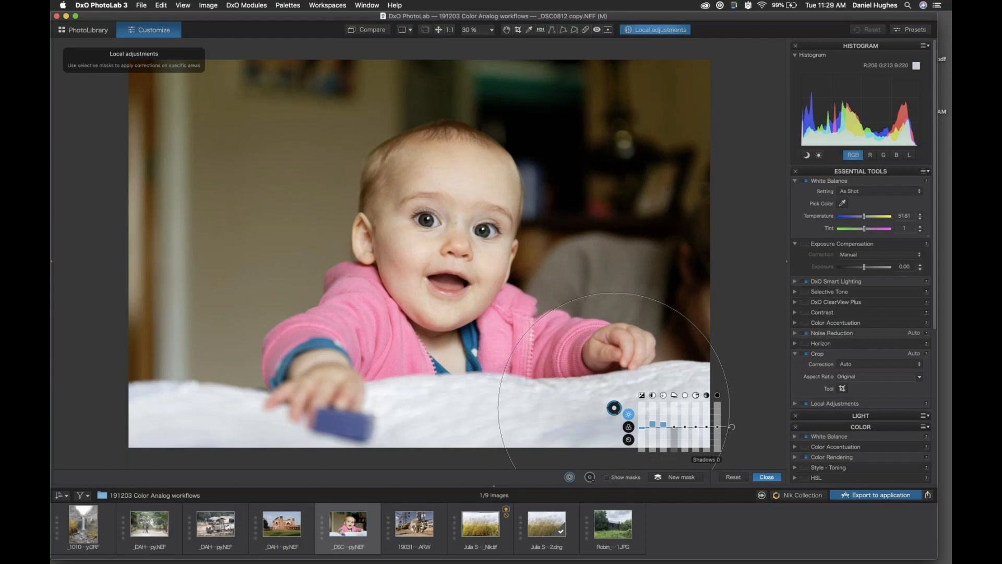
Step: Review the control point's color and detail adjustments, and return to its light adjustments
{"action": "left_click", "coordinate": [629, 427]}
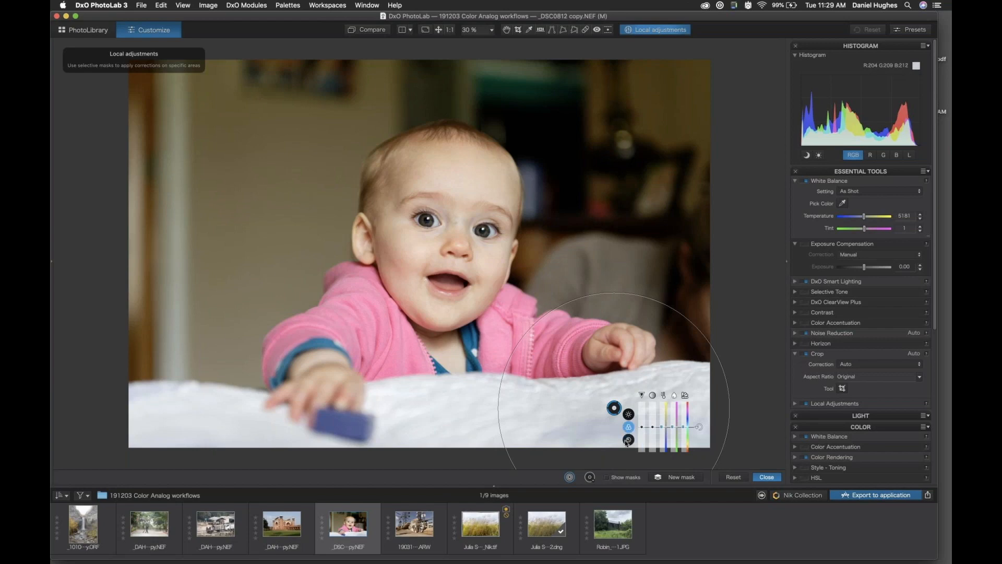
{"action": "left_click", "coordinate": [628, 440]}
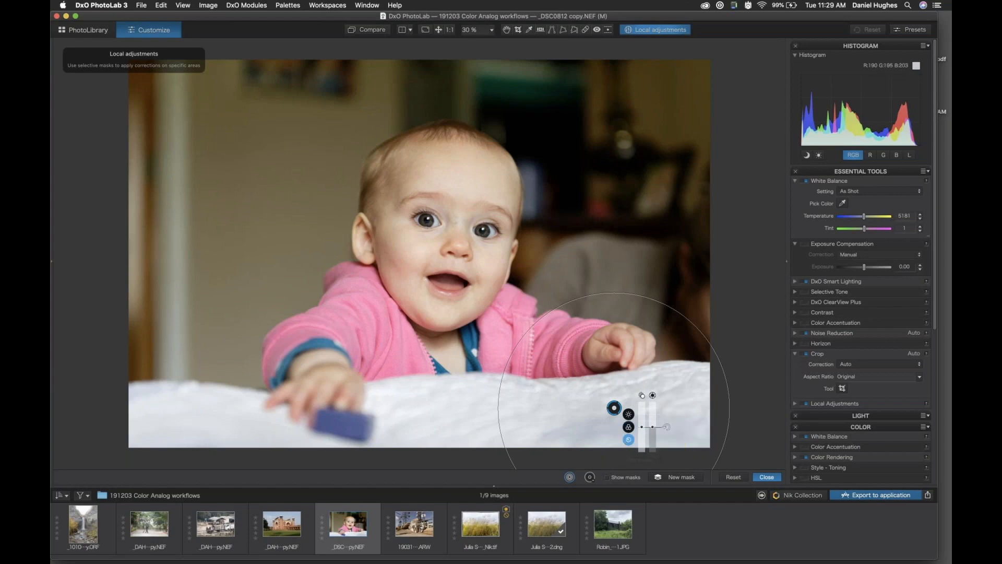
{"action": "left_click", "coordinate": [629, 414]}
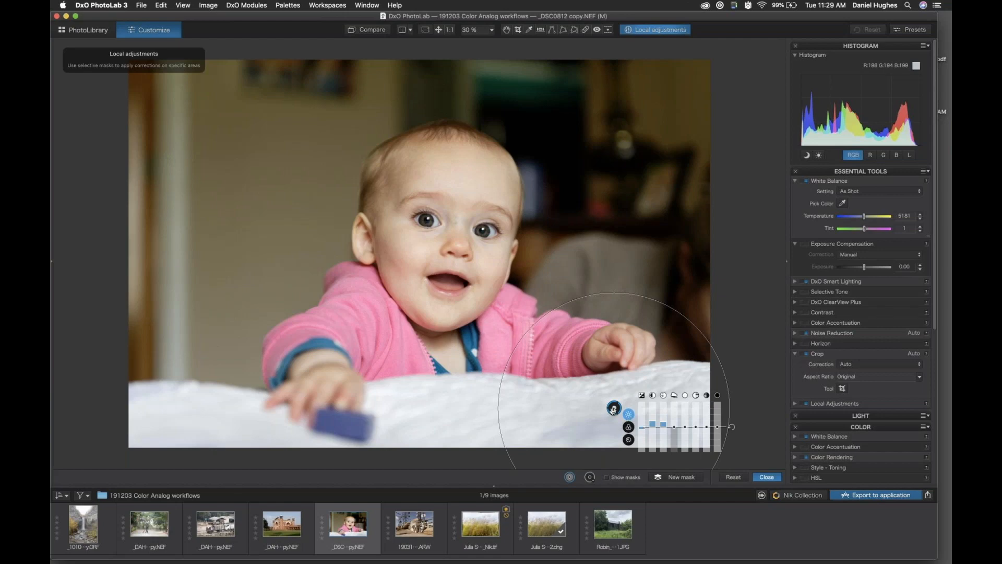
Step: Widen the control point's radius to span nearly the whole photo, reposition it on the blanket, and lower its exposure further
{"action": "left_click_drag", "start_coordinate": [614, 410], "coordinate": [611, 417]}
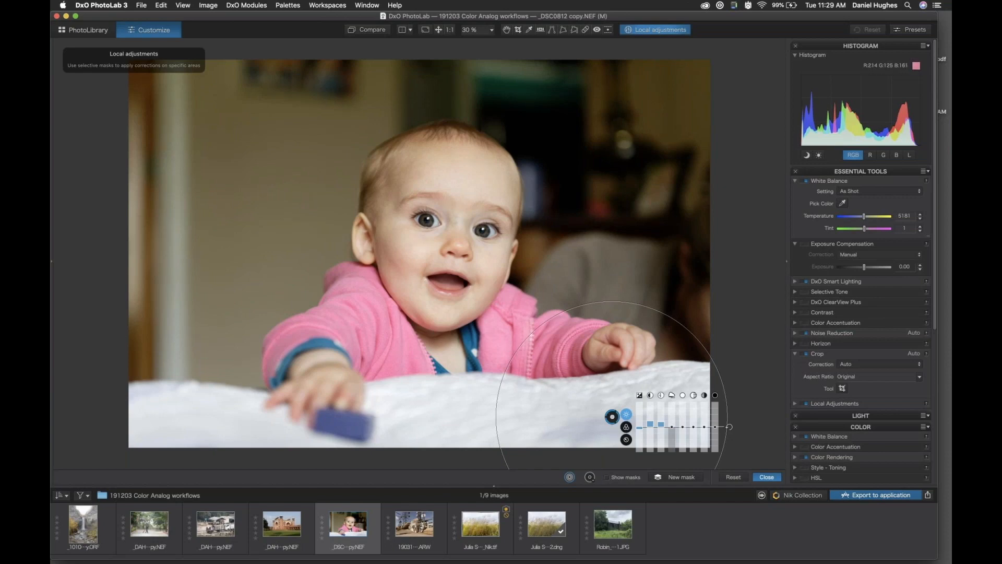
{"action": "left_click_drag", "start_coordinate": [531, 335], "coordinate": [145, 118]}
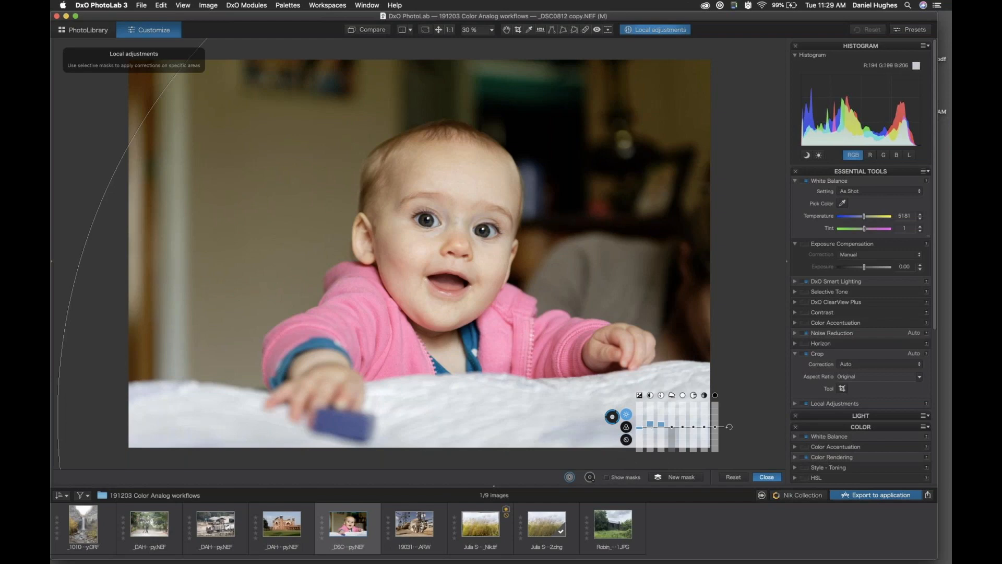
{"action": "left_click_drag", "start_coordinate": [613, 416], "coordinate": [648, 438]}
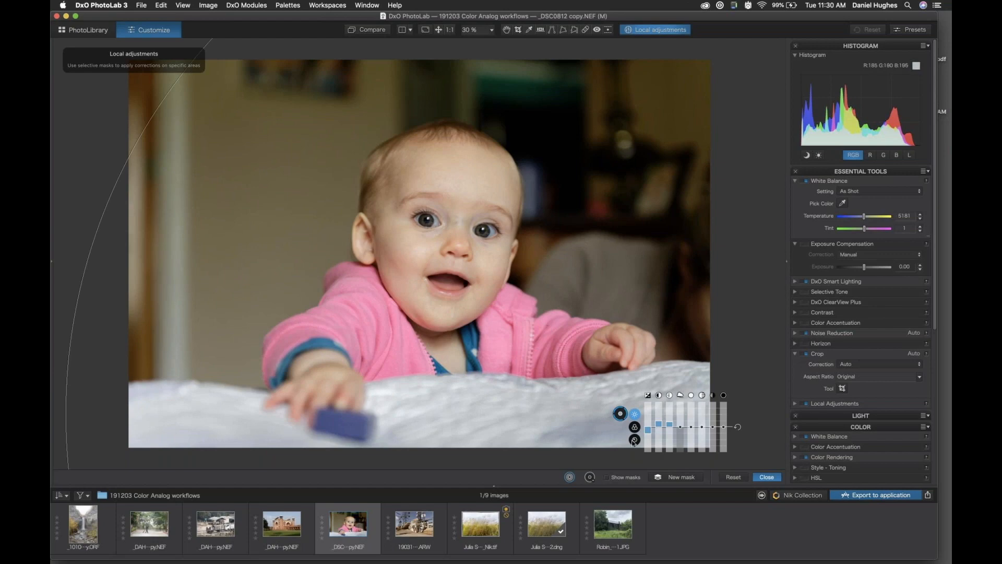
{"action": "left_click_drag", "start_coordinate": [650, 437], "coordinate": [647, 433]}
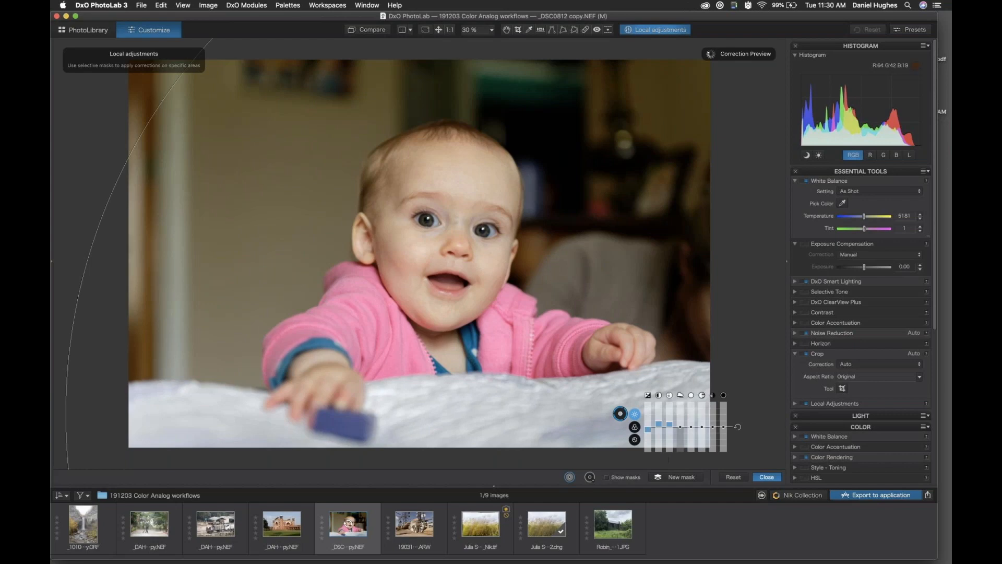
Step: Try the control point on the wall behind the baby, return it to the blanket, and shrink its radius to the blanket's corner area
{"action": "left_click_drag", "start_coordinate": [158, 108], "coordinate": [271, 183]}
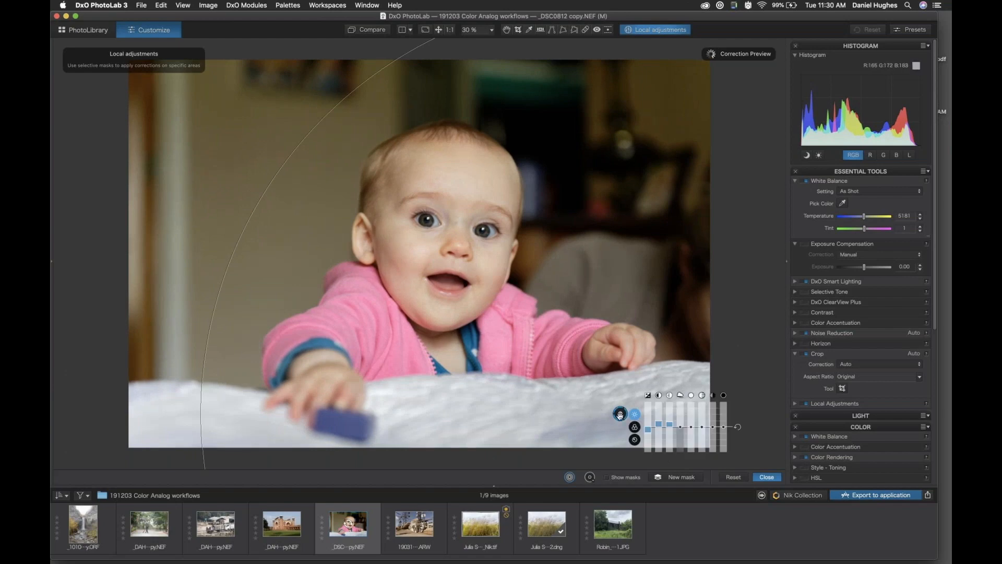
{"action": "left_click_drag", "start_coordinate": [620, 414], "coordinate": [220, 147]}
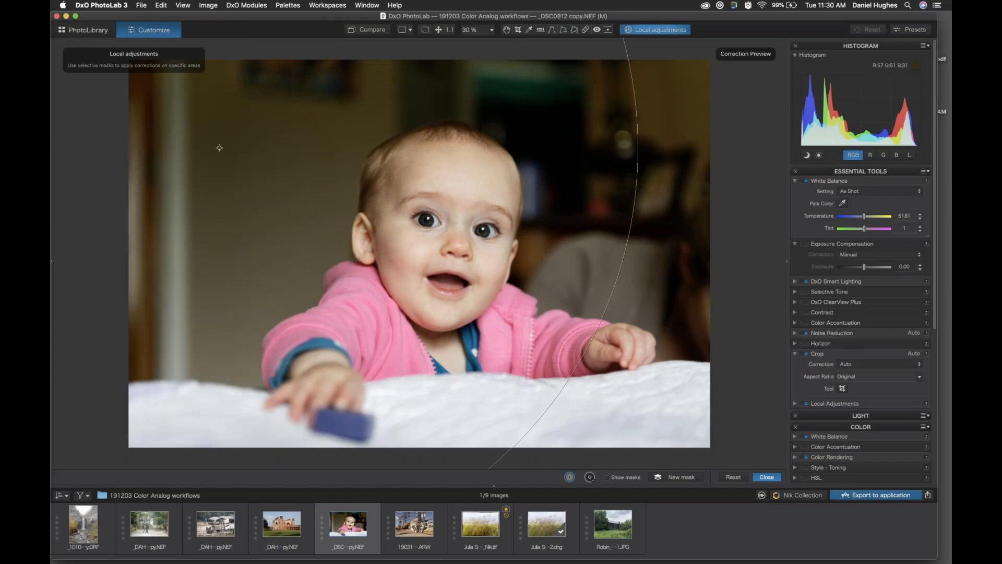
{"action": "left_click_drag", "start_coordinate": [219, 147], "coordinate": [620, 413]}
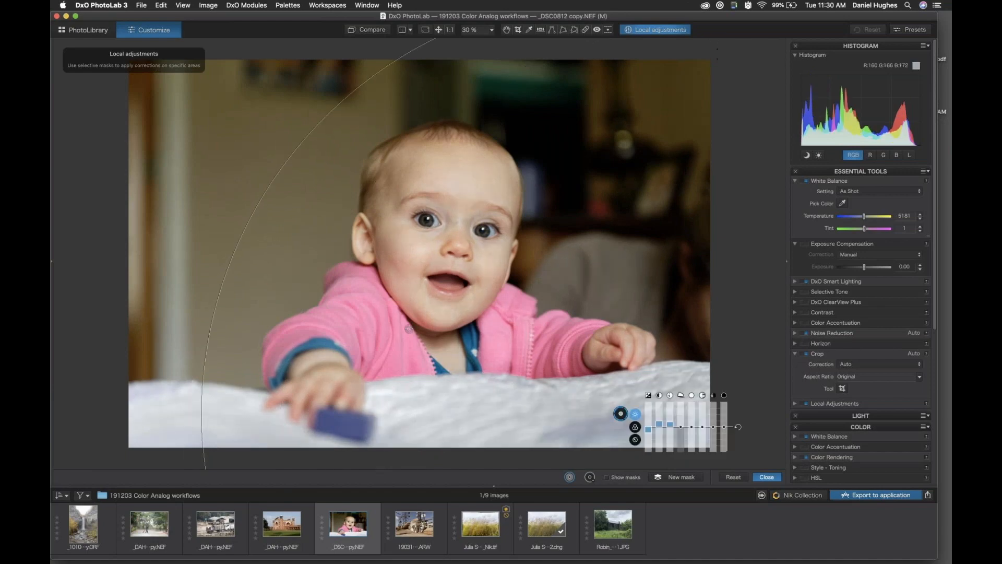
{"action": "left_click_drag", "start_coordinate": [208, 344], "coordinate": [490, 392]}
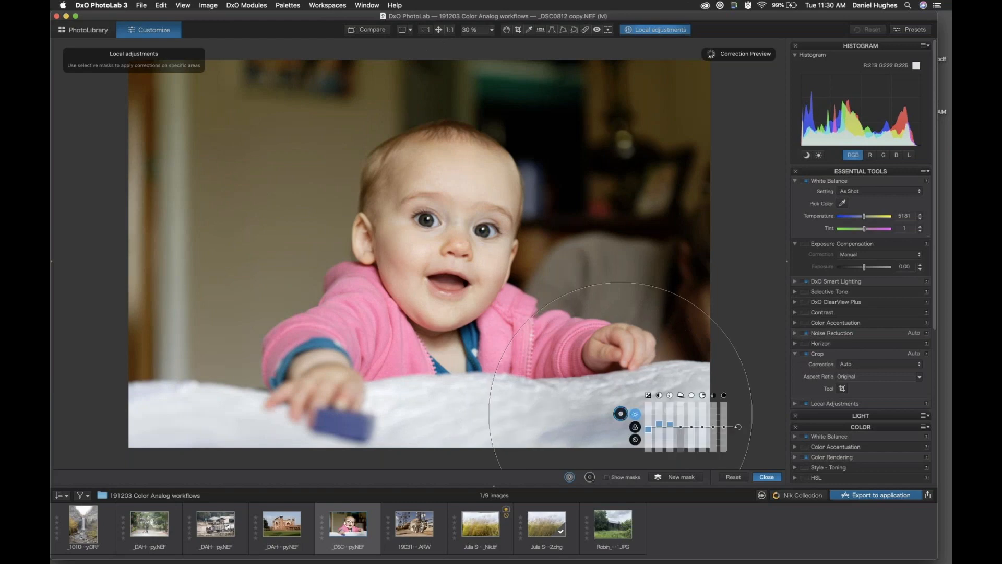
Step: Add a second control point on the middle of the blanket, slightly reduce its radius, and nudge it toward the first point
{"action": "left_click", "coordinate": [445, 418]}
{"action": "left_click_drag", "start_coordinate": [572, 378], "coordinate": [560, 382]}
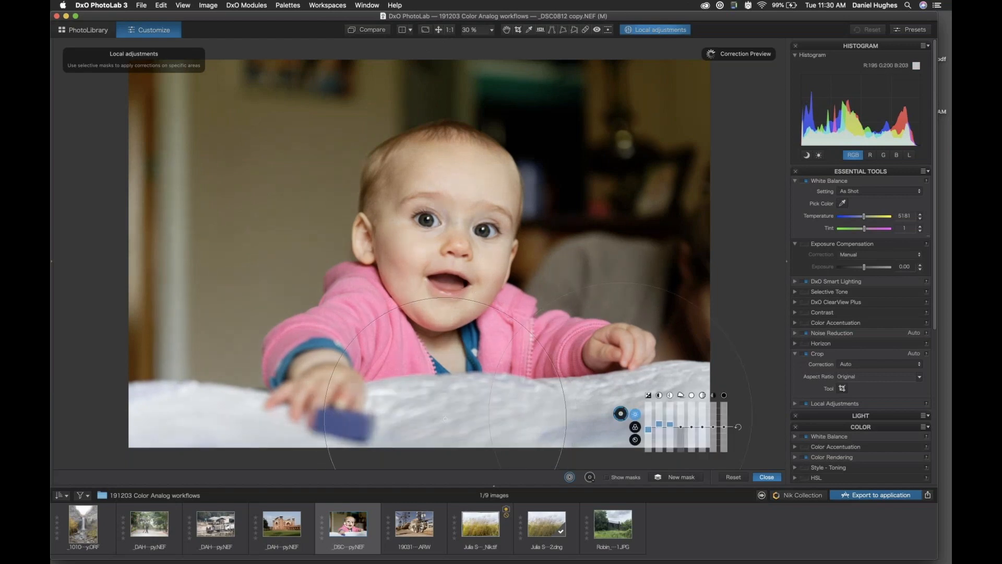
{"action": "left_click_drag", "start_coordinate": [445, 418], "coordinate": [462, 424]}
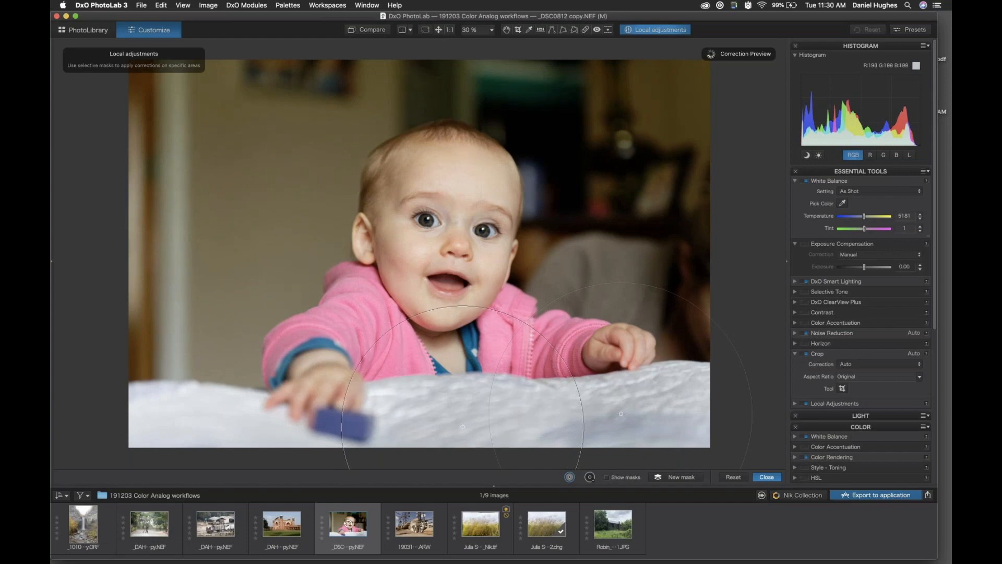
{"action": "left_click", "coordinate": [621, 414]}
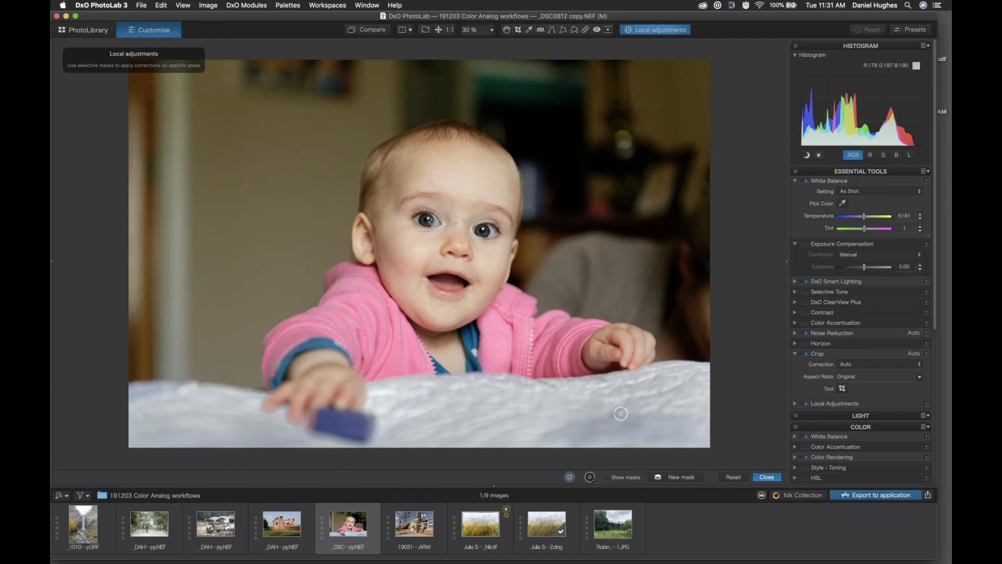
Step: Place a control point in a new mask on the baby's eye nearer the visible ear, and shrink its radius to the eye area
{"action": "left_click", "coordinate": [431, 222]}
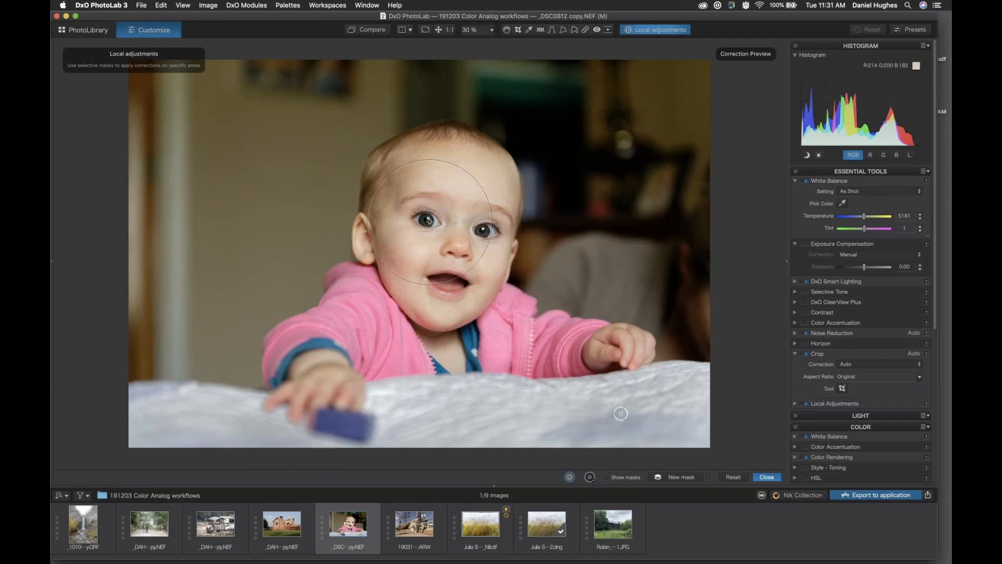
{"action": "scroll", "coordinate": [430, 222], "scroll_direction": "up", "scroll_amount": 5}
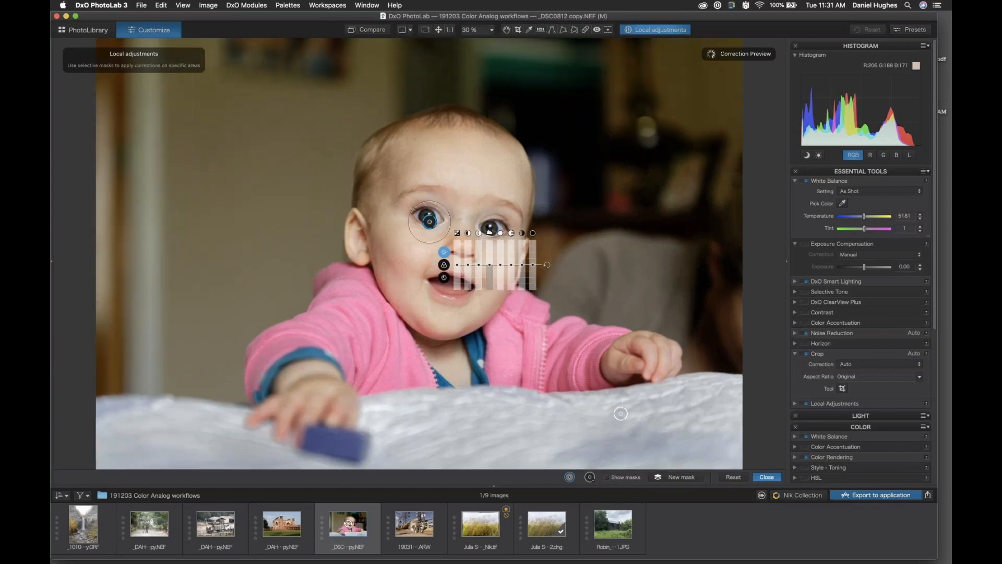
{"action": "scroll", "coordinate": [419, 253], "scroll_direction": "up", "scroll_amount": 3}
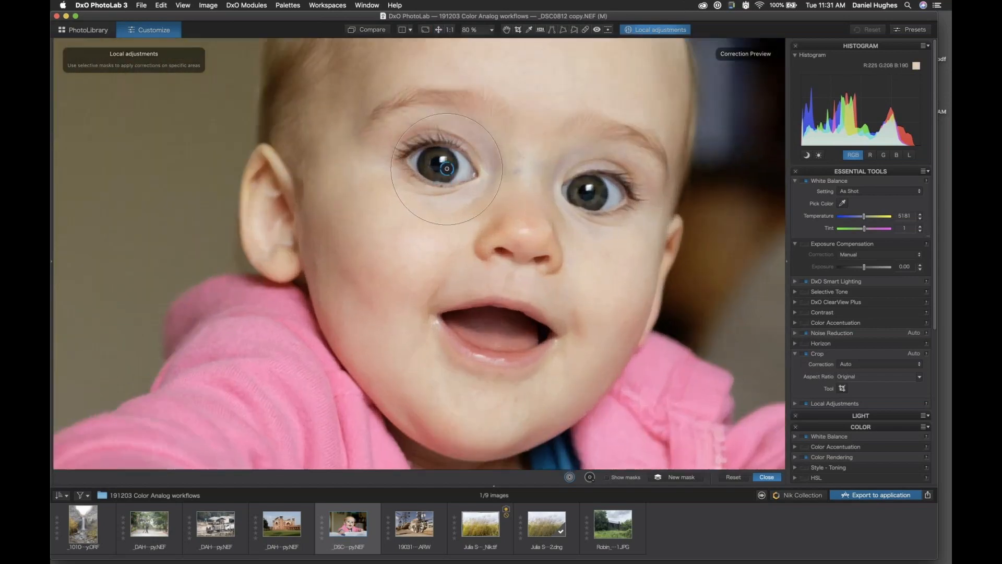
{"action": "key", "text": "space"}
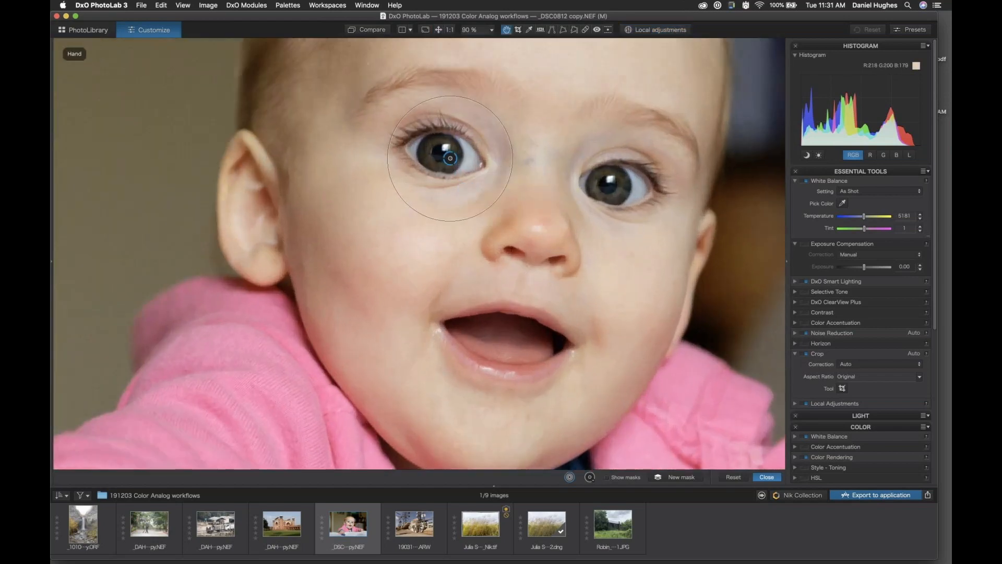
{"action": "left_click_drag", "start_coordinate": [445, 169], "coordinate": [467, 224]}
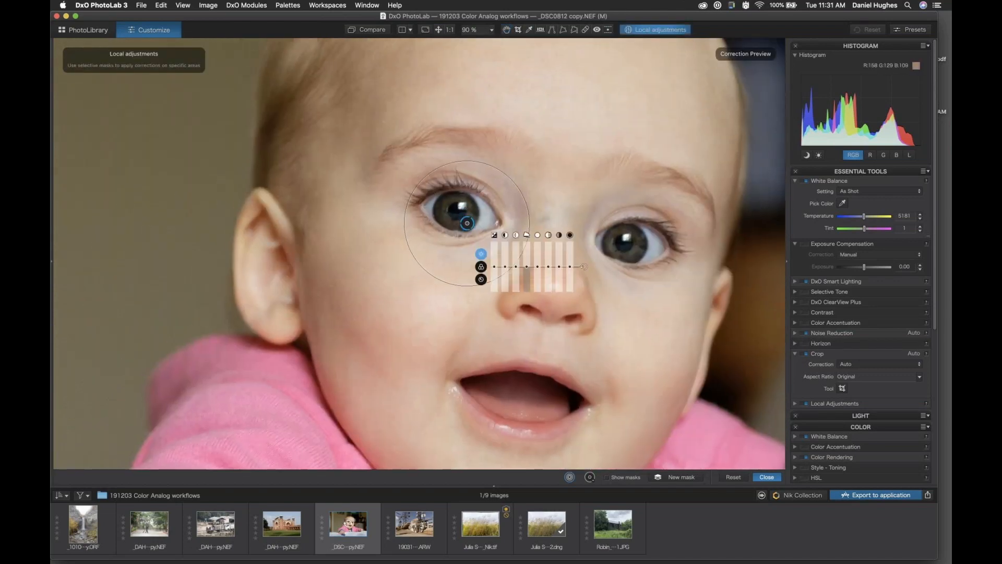
{"action": "left_click_drag", "start_coordinate": [529, 223], "coordinate": [517, 224]}
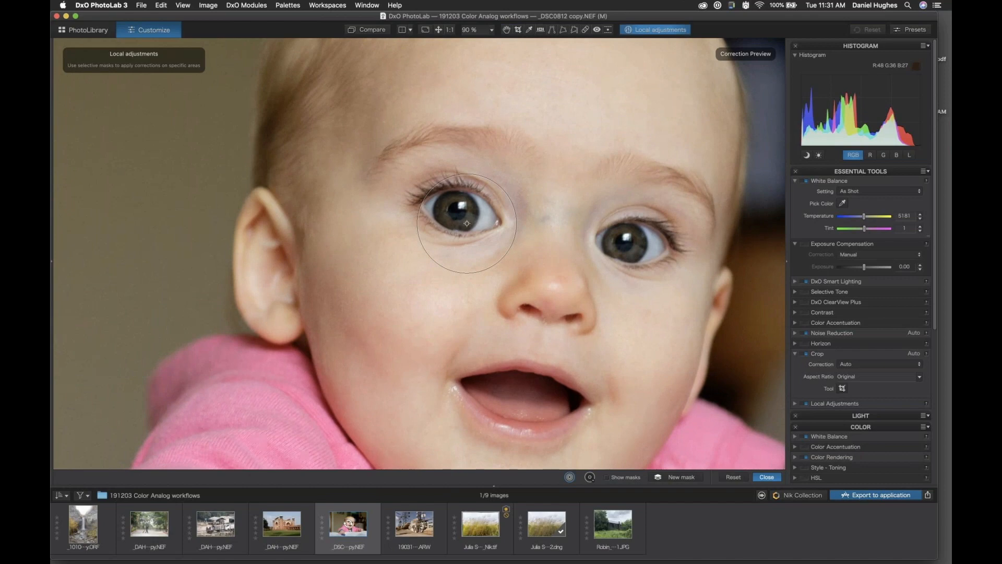
Step: Slightly raise the eye control point's exposure, contrast and microcontrast, then raise its vibrancy and set its temperature to 5813
{"action": "mouse_move", "coordinate": [467, 224]}
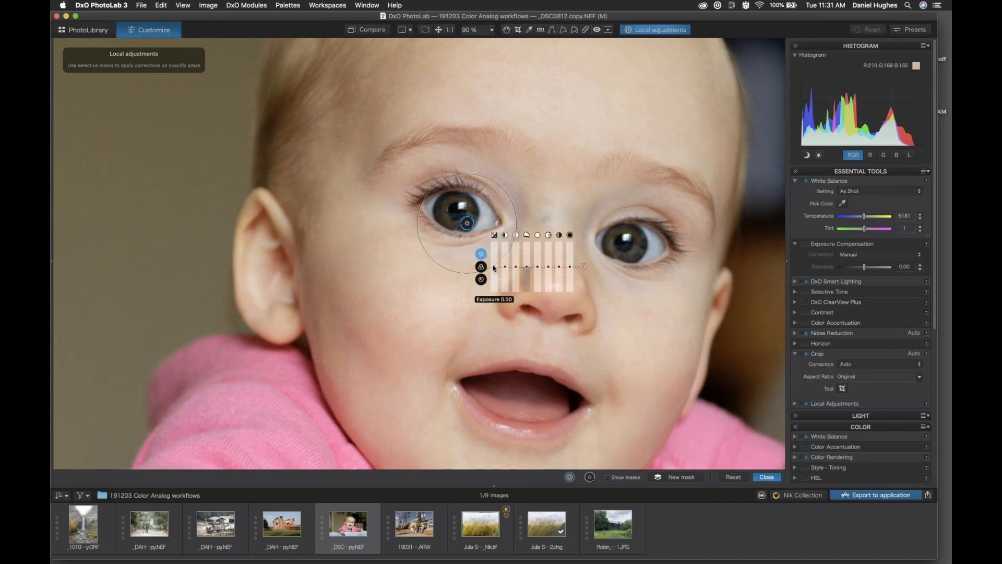
{"action": "mouse_move", "coordinate": [494, 268]}
{"action": "left_mouse_down"}
{"action": "mouse_move", "coordinate": [496, 255]}
{"action": "mouse_move", "coordinate": [512, 266]}
{"action": "left_mouse_up"}
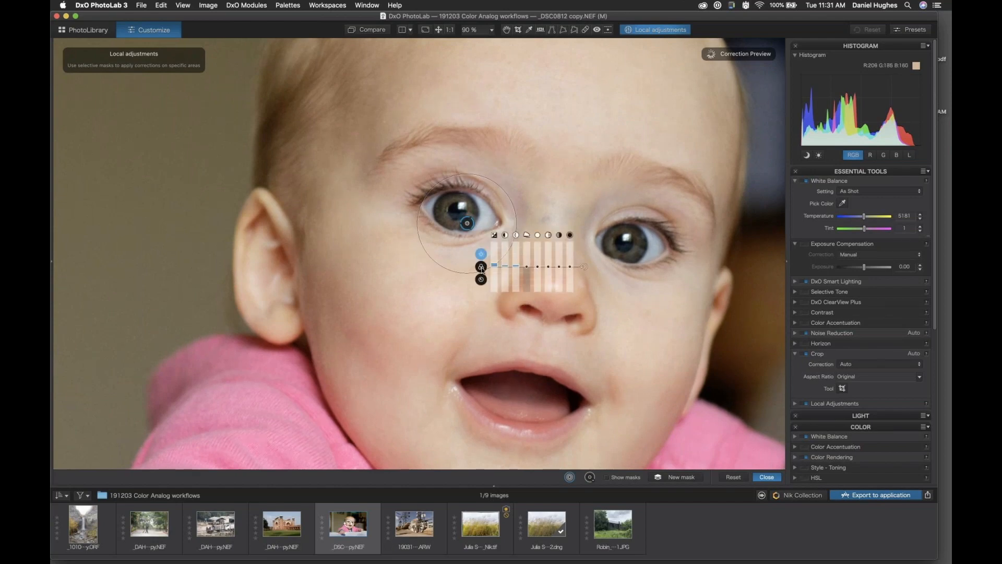
{"action": "left_click", "coordinate": [481, 268]}
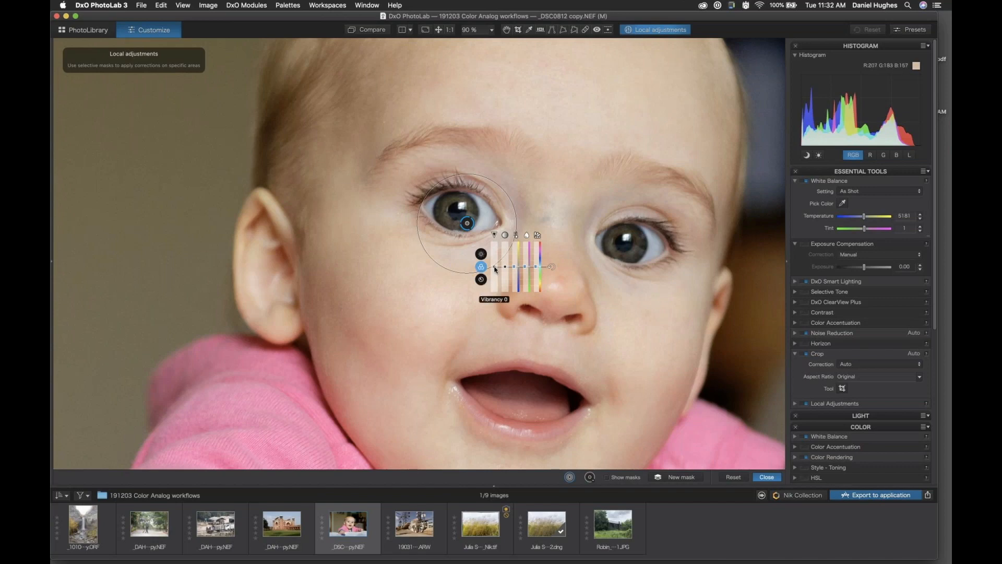
{"action": "left_click_drag", "start_coordinate": [495, 269], "coordinate": [495, 266]}
{"action": "left_click_drag", "start_coordinate": [514, 270], "coordinate": [515, 266]}
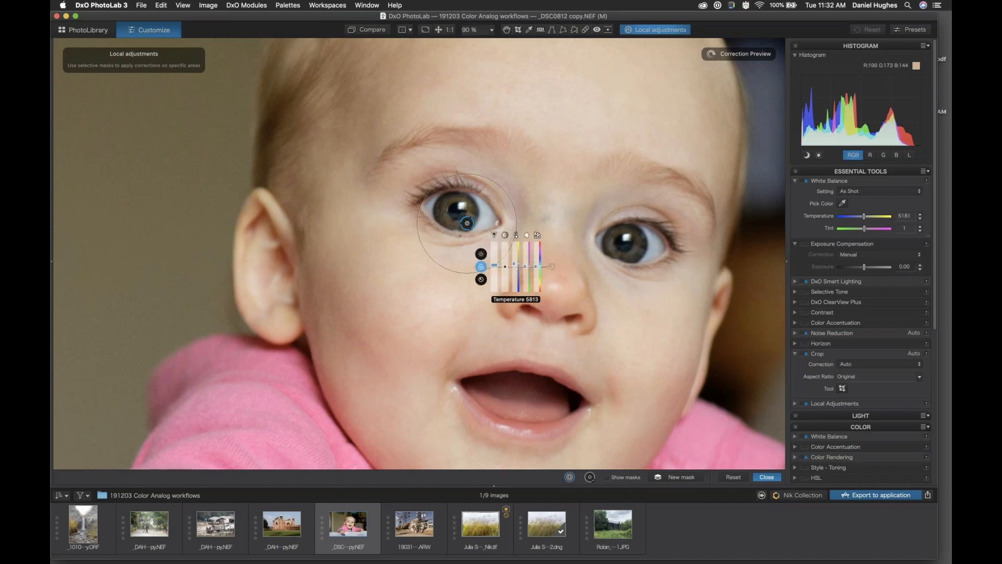
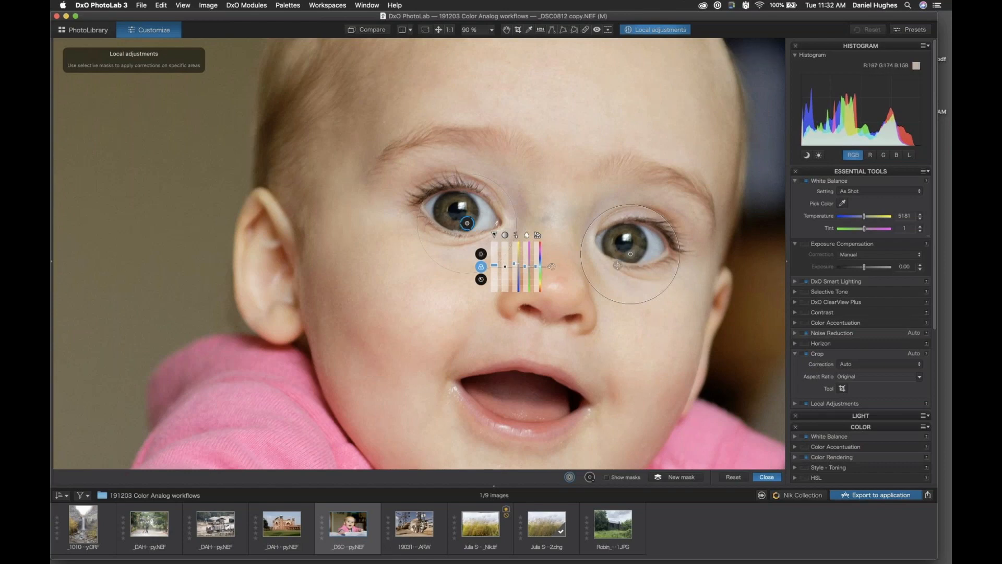
Step: Extend the eye adjustment to the baby's other eye and slightly lower its exposure
{"action": "left_click", "coordinate": [480, 254]}
{"action": "left_click_drag", "start_coordinate": [494, 265], "coordinate": [495, 267]}
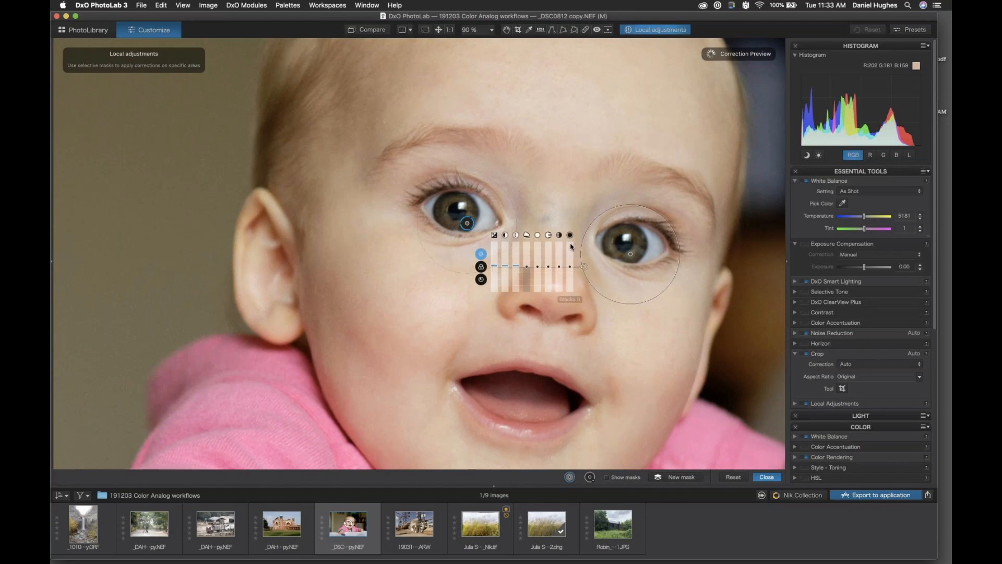
Step: Create a new mask with a large control point on the wall behind the baby, lower its exposure, and close the local adjustments
{"action": "key", "text": "super+0"}
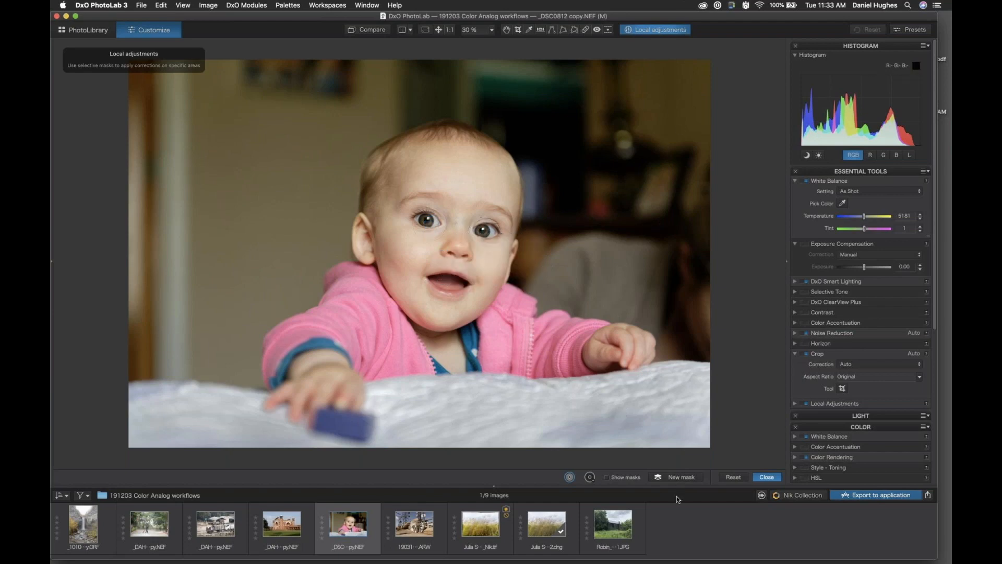
{"action": "left_click", "coordinate": [675, 479]}
{"action": "left_click", "coordinate": [210, 121]}
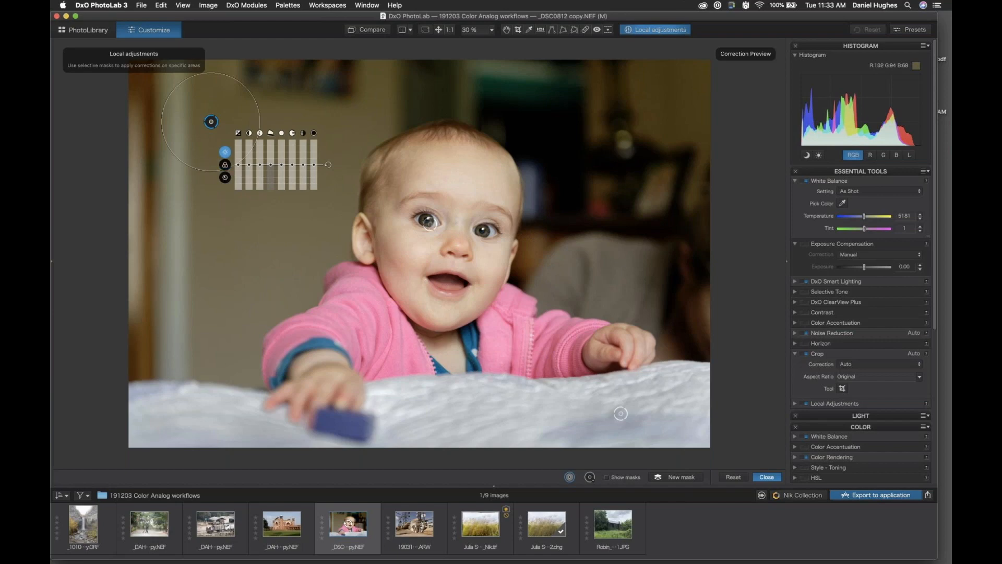
{"action": "left_click_drag", "start_coordinate": [260, 122], "coordinate": [371, 121]}
{"action": "left_click_drag", "start_coordinate": [239, 166], "coordinate": [239, 169]}
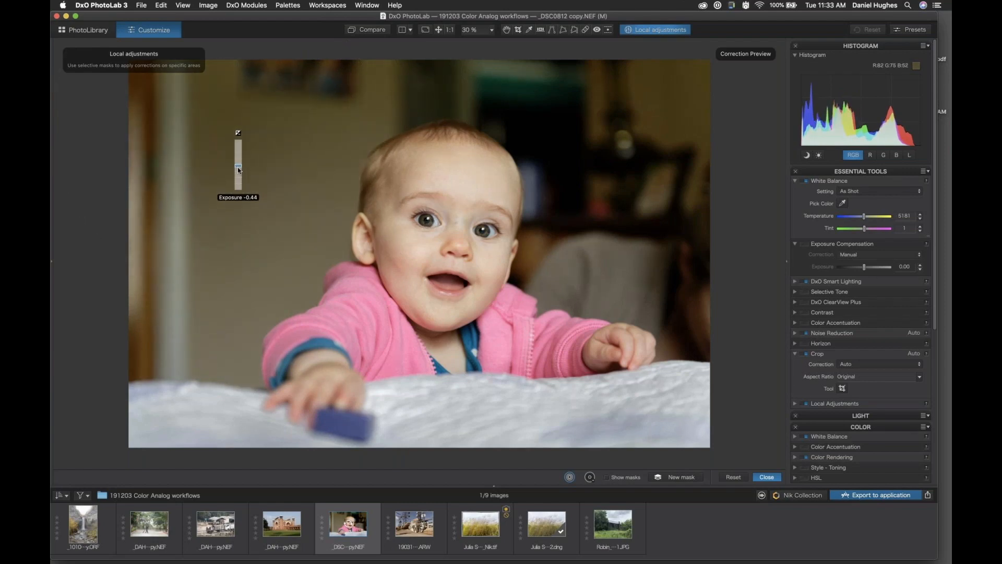
{"action": "left_click_drag", "start_coordinate": [238, 170], "coordinate": [238, 170]}
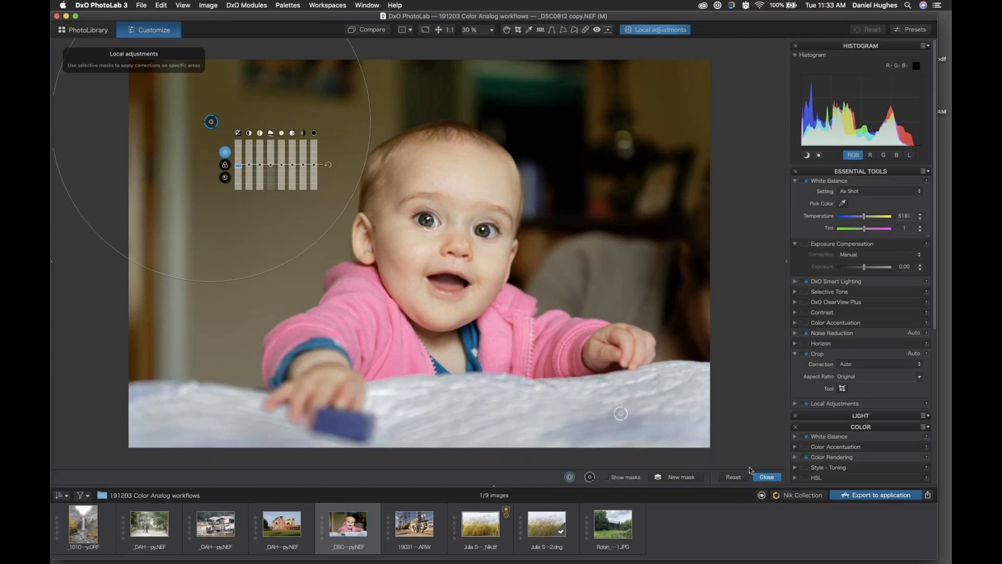
{"action": "left_click", "coordinate": [765, 477]}
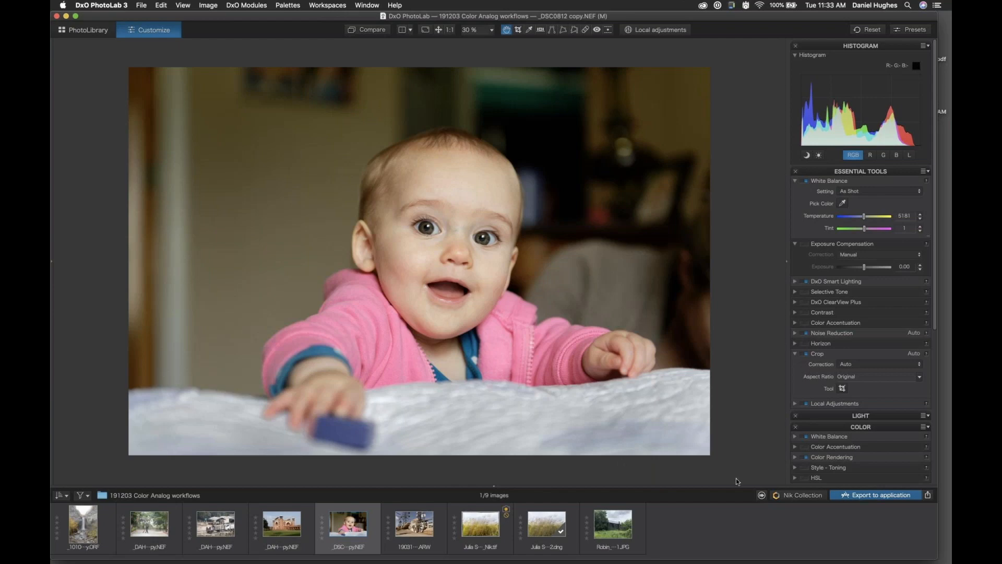
Step: Send the baby portrait to Color Efex Pro 4 from the Nik Collection and show the filter library
{"action": "left_click", "coordinate": [792, 497]}
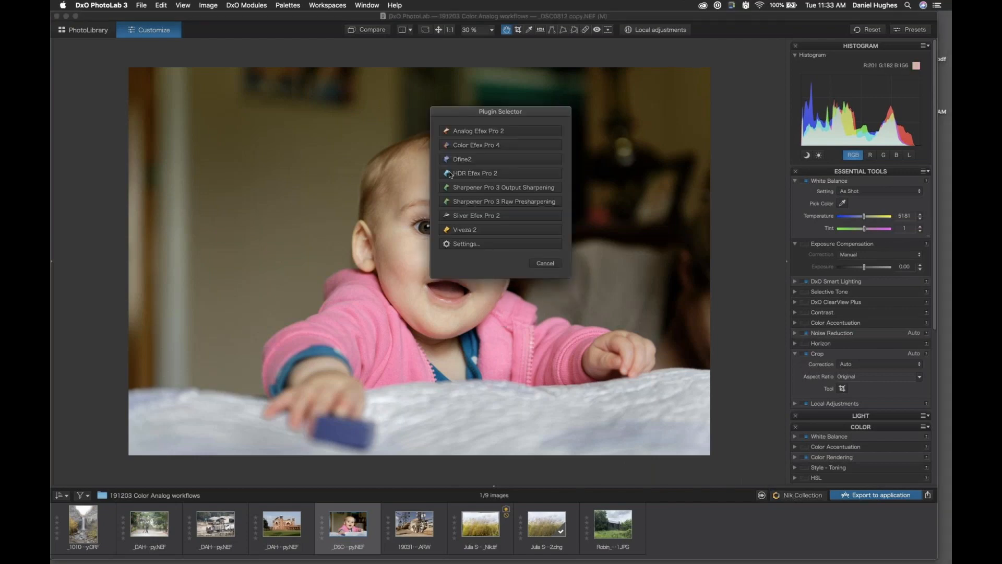
{"action": "left_click", "coordinate": [460, 146]}
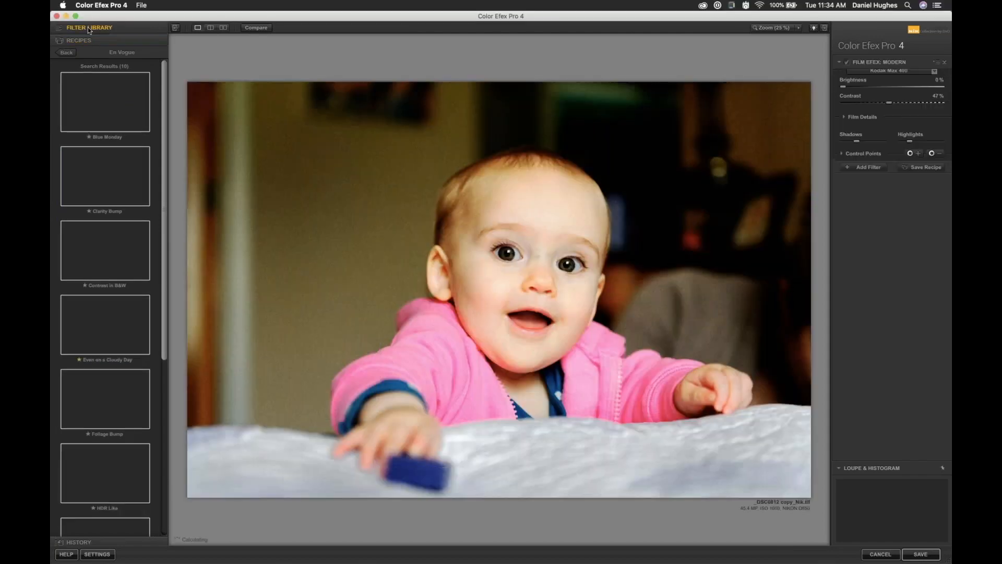
{"action": "left_click", "coordinate": [88, 28]}
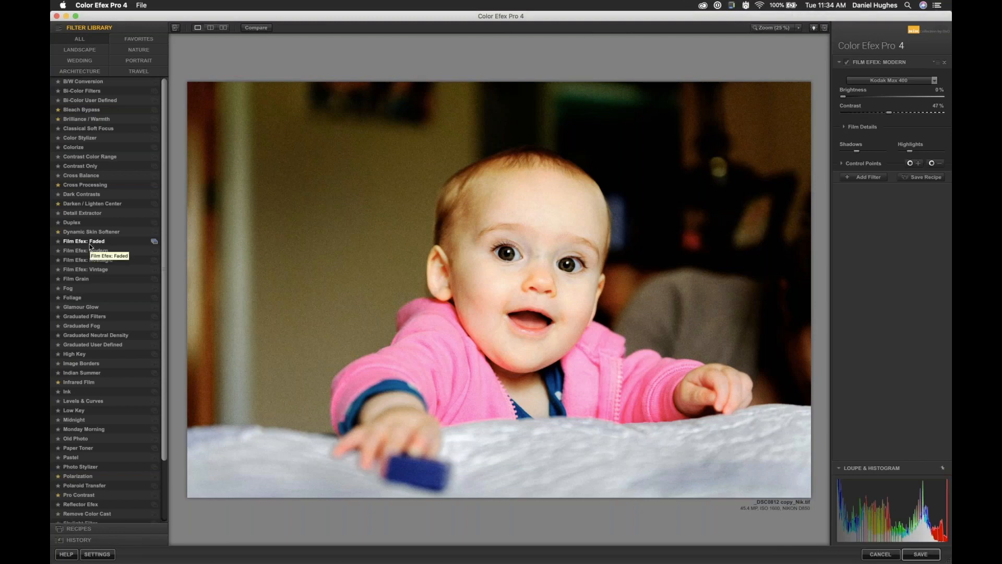
Step: Try the Film Efex: Vintage, Film Efex: Nostalgic and Film Efex: Faded filters on the portrait
{"action": "left_click", "coordinate": [80, 269]}
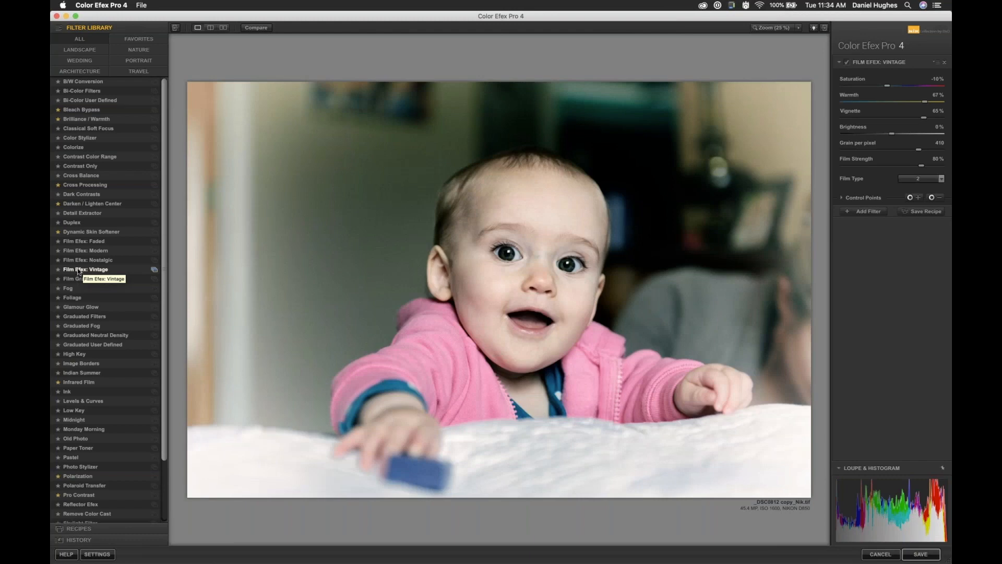
{"action": "left_click", "coordinate": [82, 260]}
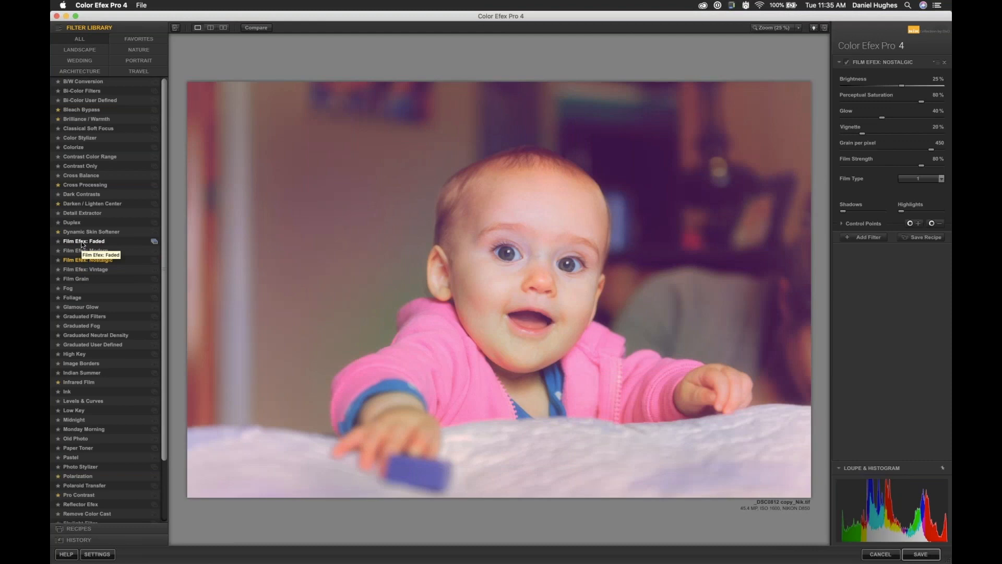
{"action": "left_click", "coordinate": [82, 242]}
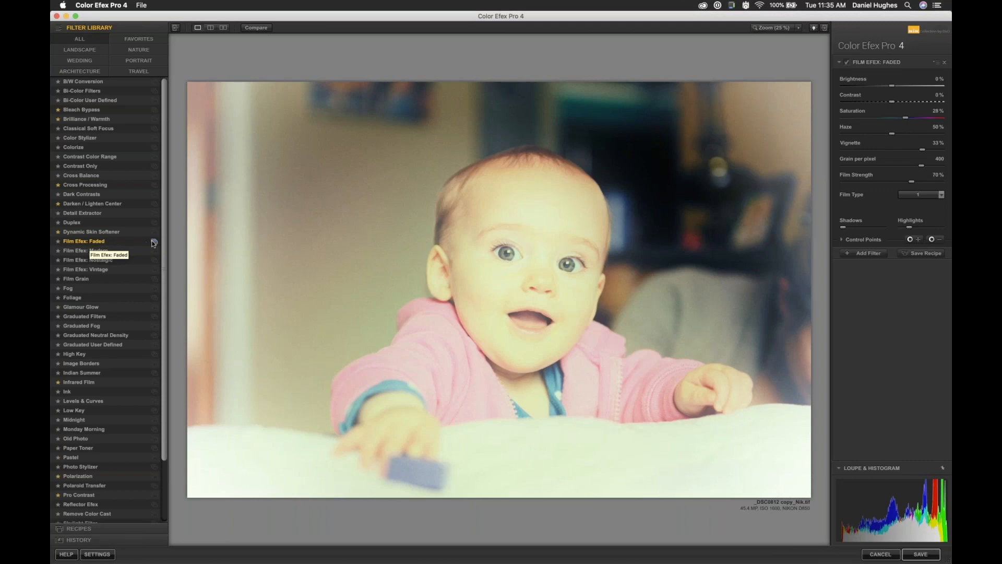
Step: Try the Film Efex: Faded presets Bright Blue, Magenta Dye Migration, 70s Toy Camera and Soft Purple
{"action": "left_click", "coordinate": [153, 242]}
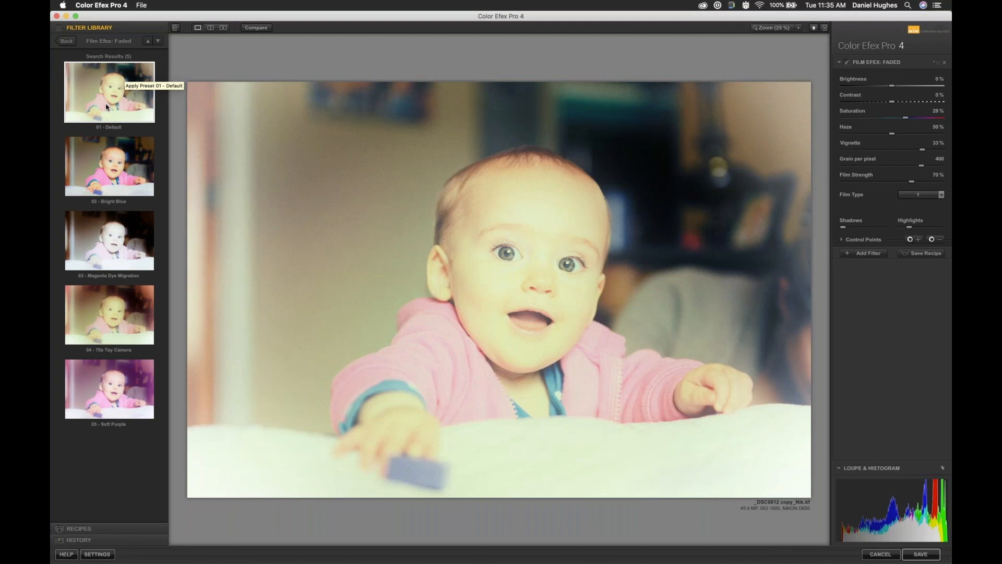
{"action": "left_click", "coordinate": [110, 181]}
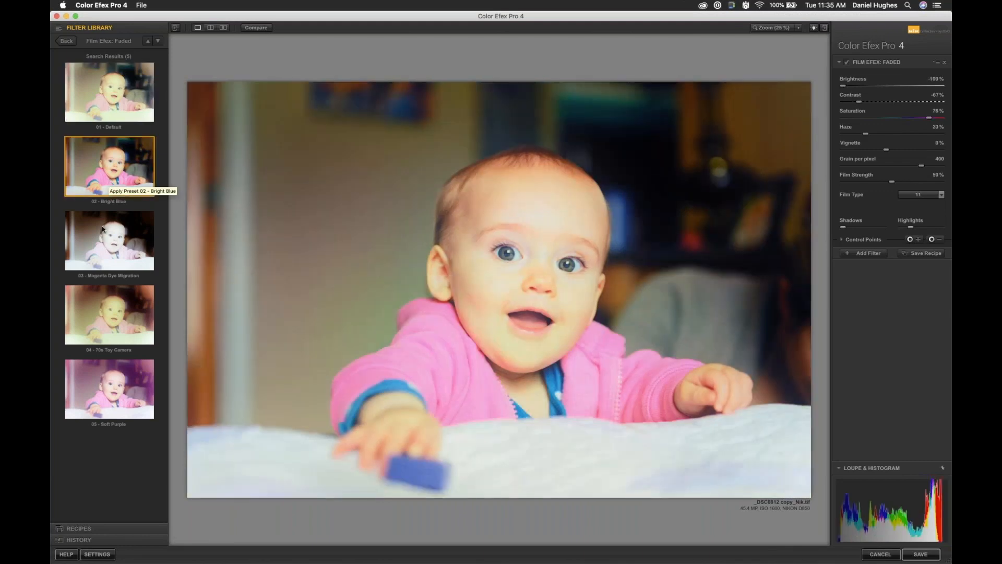
{"action": "left_click", "coordinate": [118, 239]}
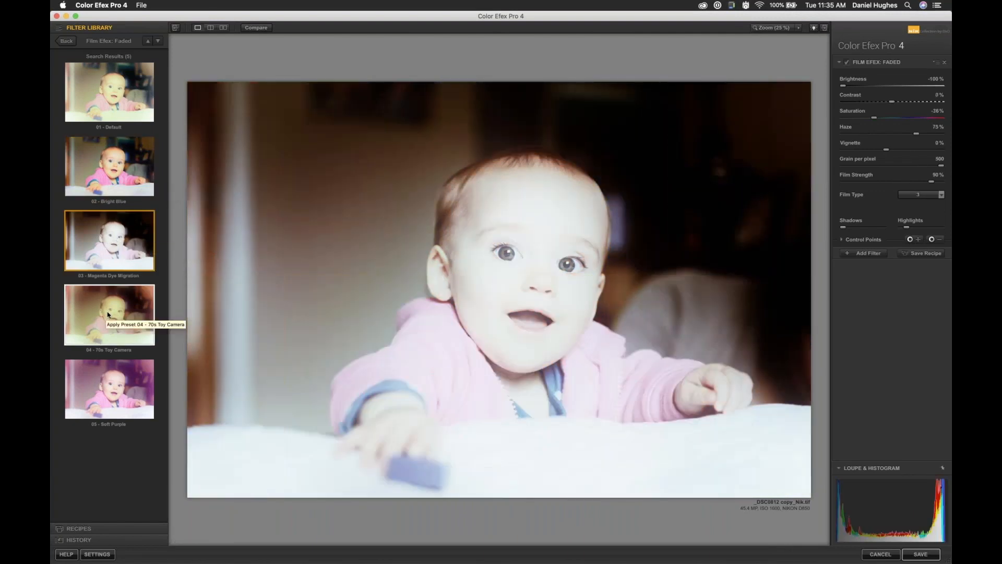
{"action": "left_click", "coordinate": [108, 315]}
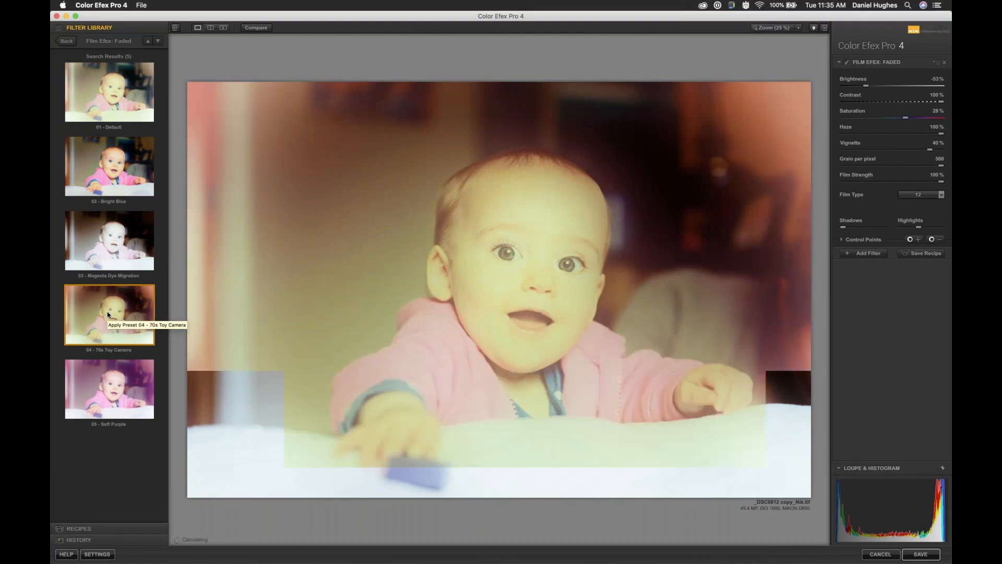
{"action": "left_click", "coordinate": [116, 397]}
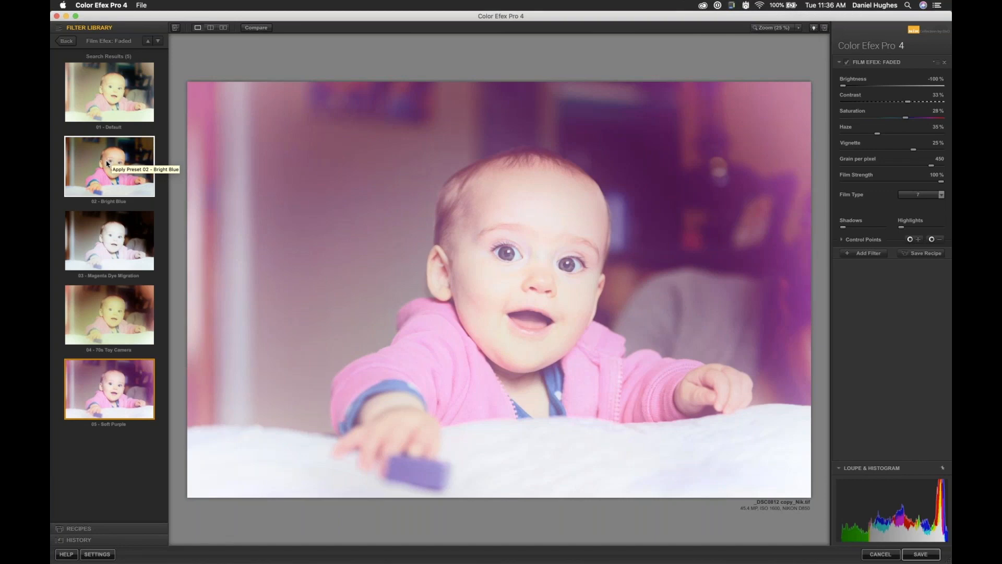
Step: Apply the Film Efex: Vintage filter to the portrait with the 02 - Neutral Fade preset
{"action": "left_click", "coordinate": [66, 42]}
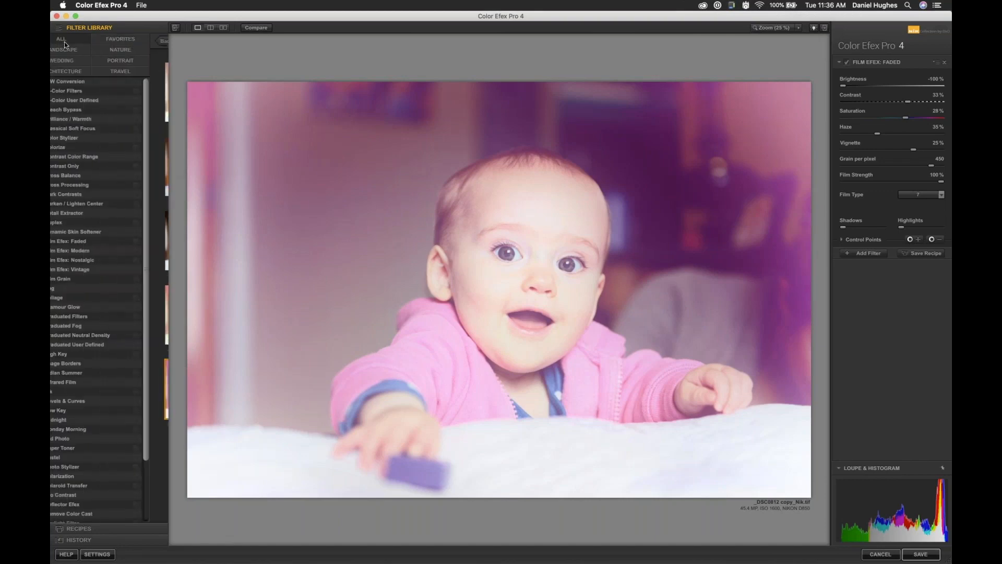
{"action": "left_click", "coordinate": [91, 270]}
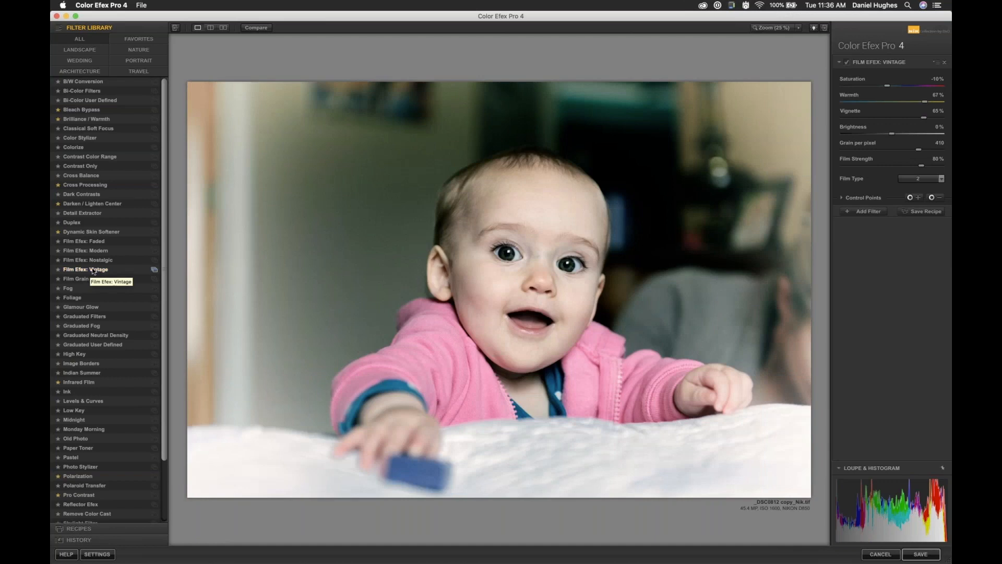
{"action": "left_click", "coordinate": [155, 269]}
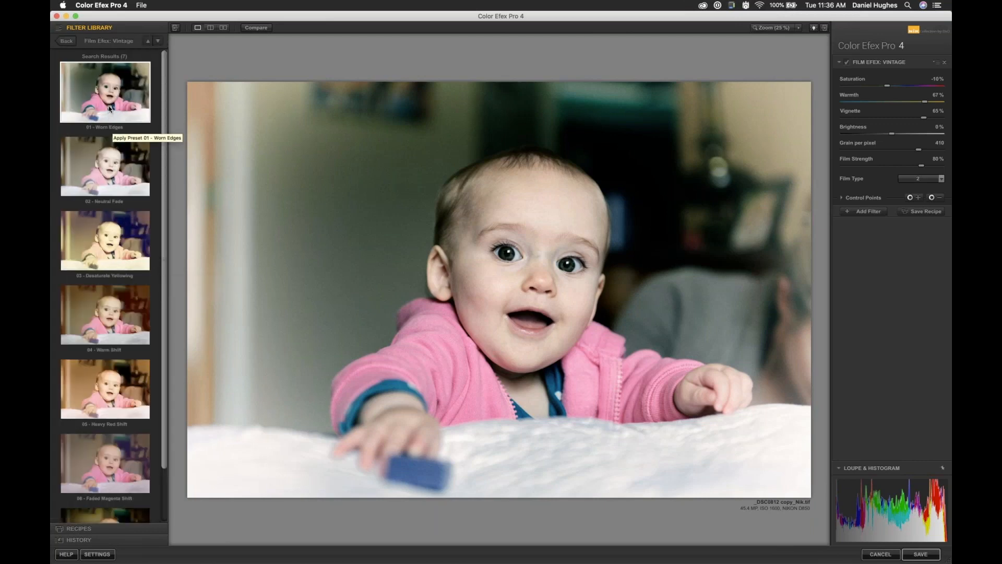
{"action": "left_click", "coordinate": [107, 160]}
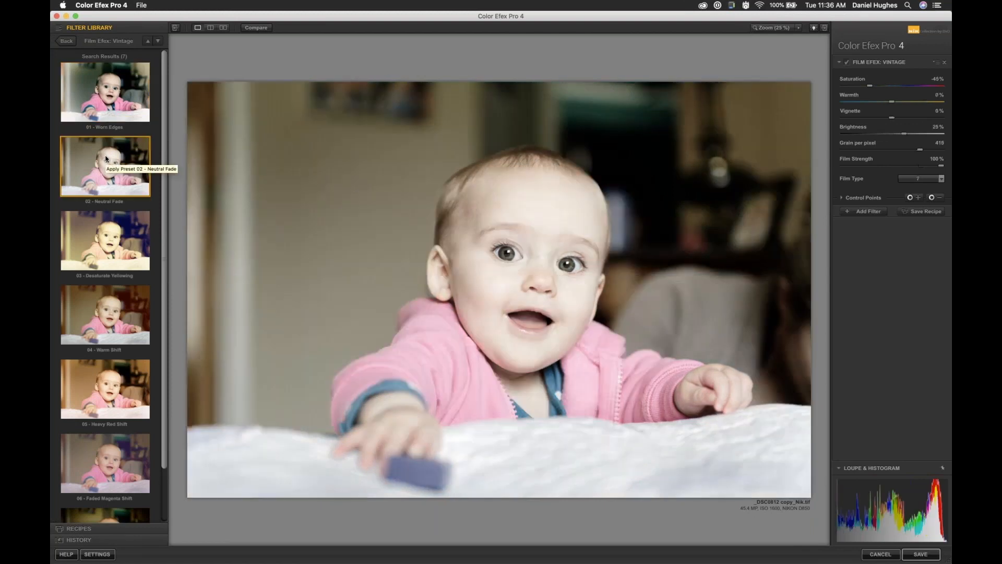
Step: Try the Film Efex: Vintage presets 03 - Desaturate Yellowing, 04 - Warm Shift, 05 - Heavy Red Shift and 06 - Faded Magenta Shift
{"action": "left_click", "coordinate": [112, 237]}
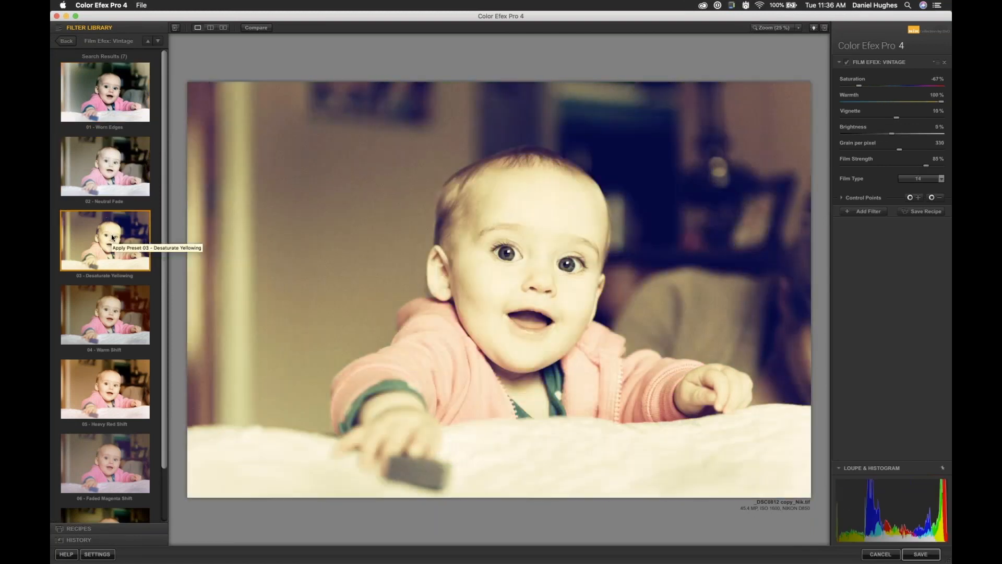
{"action": "left_click", "coordinate": [102, 325]}
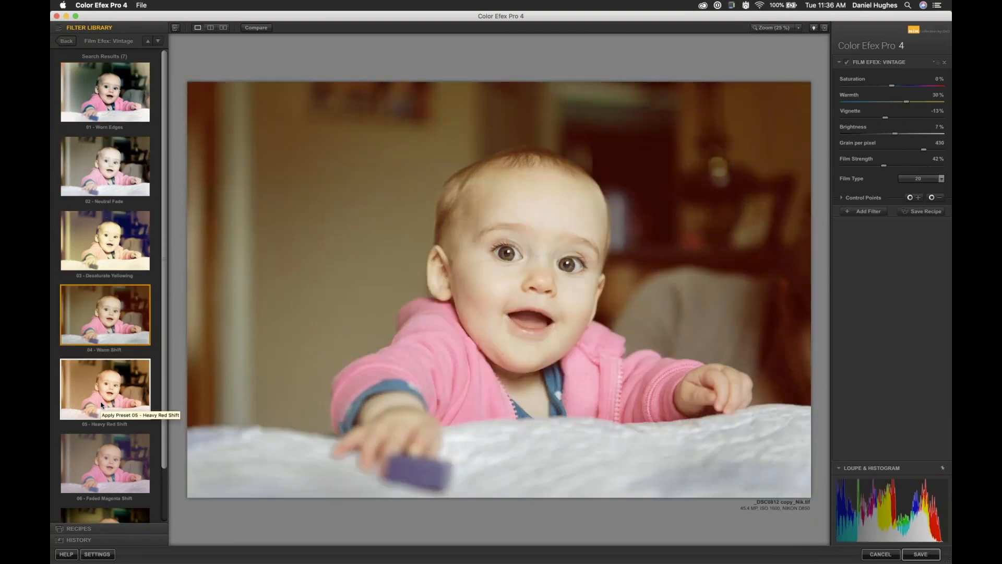
{"action": "left_click", "coordinate": [102, 403]}
{"action": "scroll", "coordinate": [102, 403], "scroll_direction": "down", "scroll_amount": 1}
{"action": "left_click", "coordinate": [102, 405]}
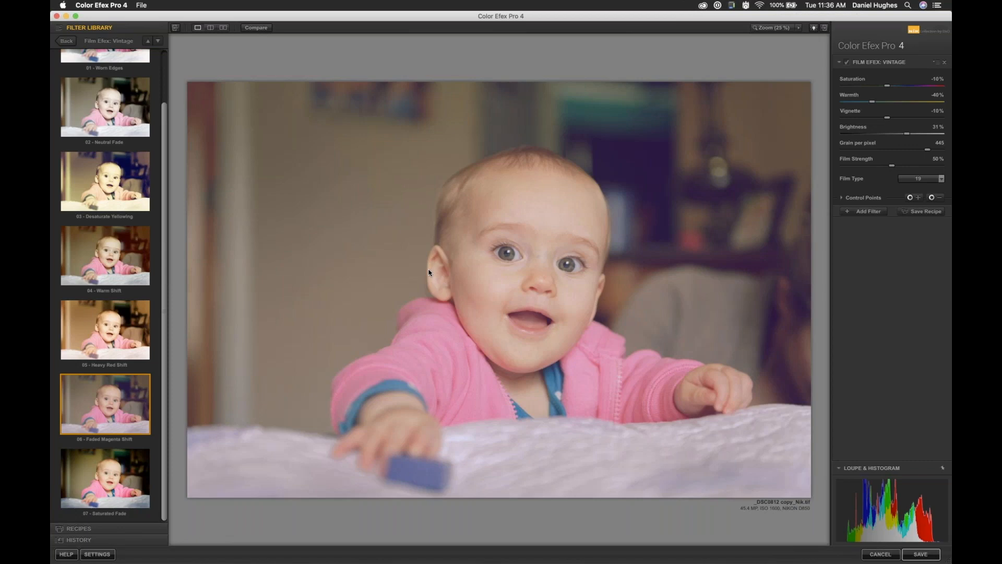
Step: Set the Vintage filter to film type 16, saturation -59%, warmth 49%, brightness 16%, grain per pixel 141 and film strength 83%
{"action": "left_click", "coordinate": [916, 179]}
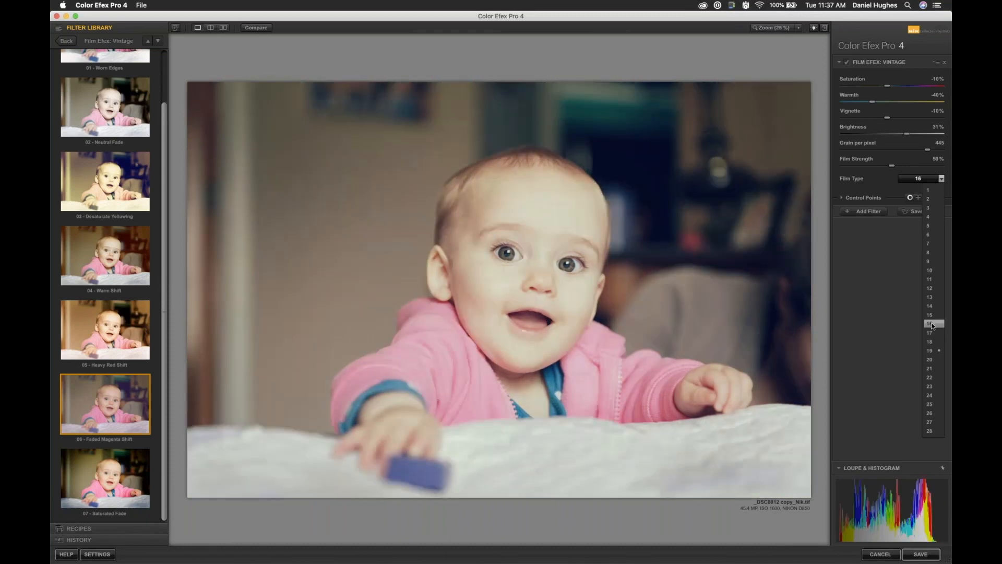
{"action": "left_click", "coordinate": [934, 324]}
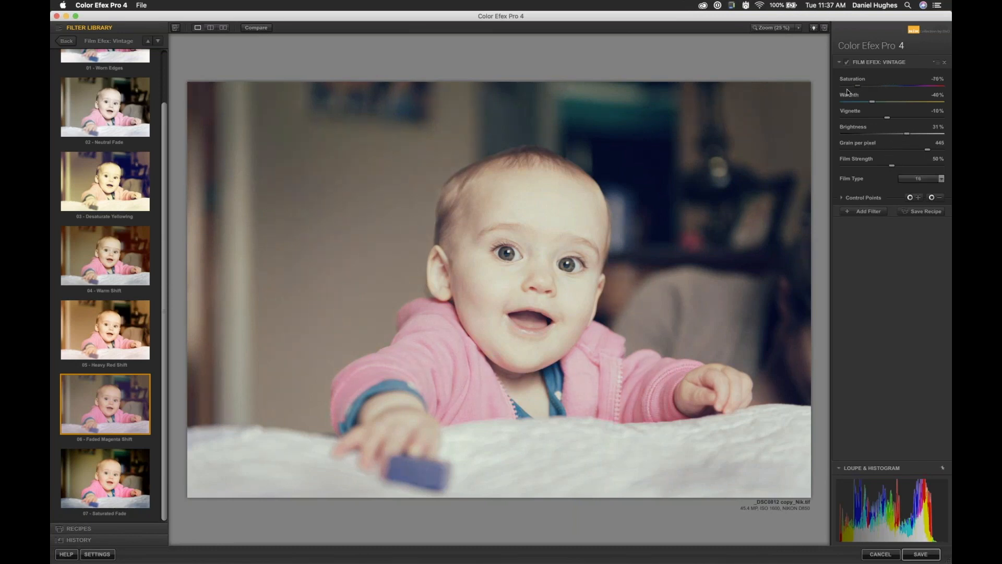
{"action": "left_click_drag", "start_coordinate": [847, 89], "coordinate": [837, 91]}
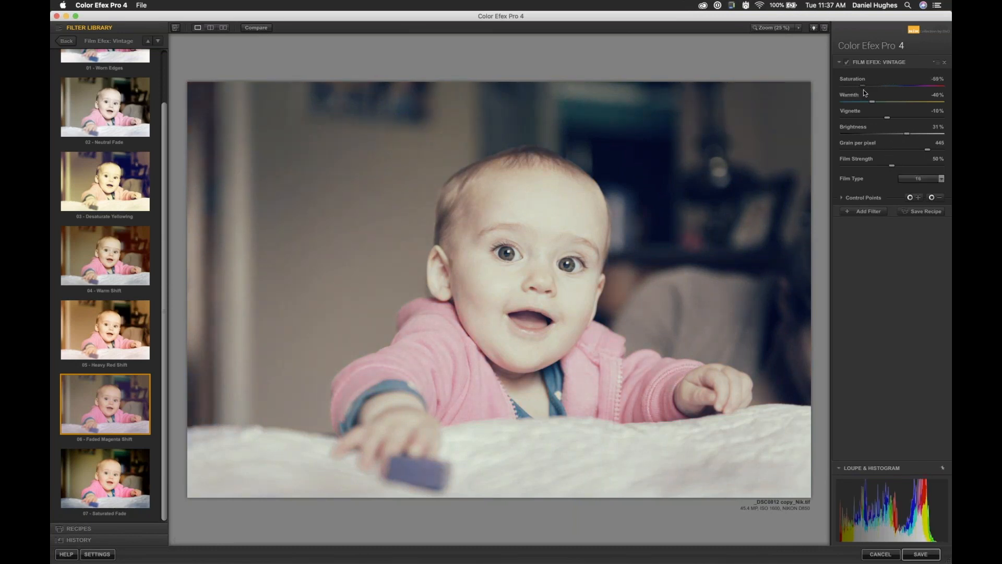
{"action": "mouse_move", "coordinate": [904, 105]}
{"action": "left_mouse_down"}
{"action": "mouse_move", "coordinate": [929, 102]}
{"action": "mouse_move", "coordinate": [917, 107]}
{"action": "left_mouse_up"}
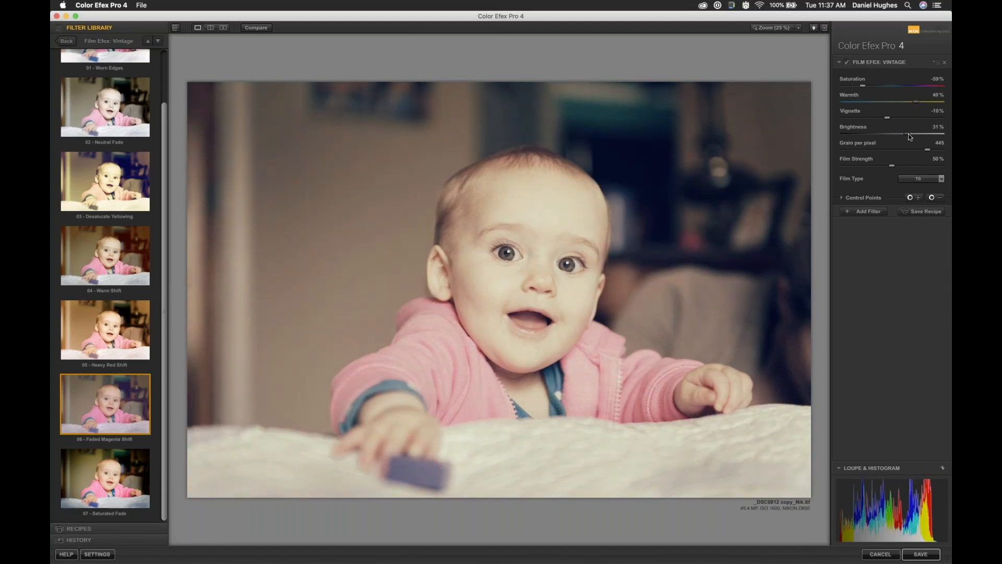
{"action": "left_click", "coordinate": [900, 134]}
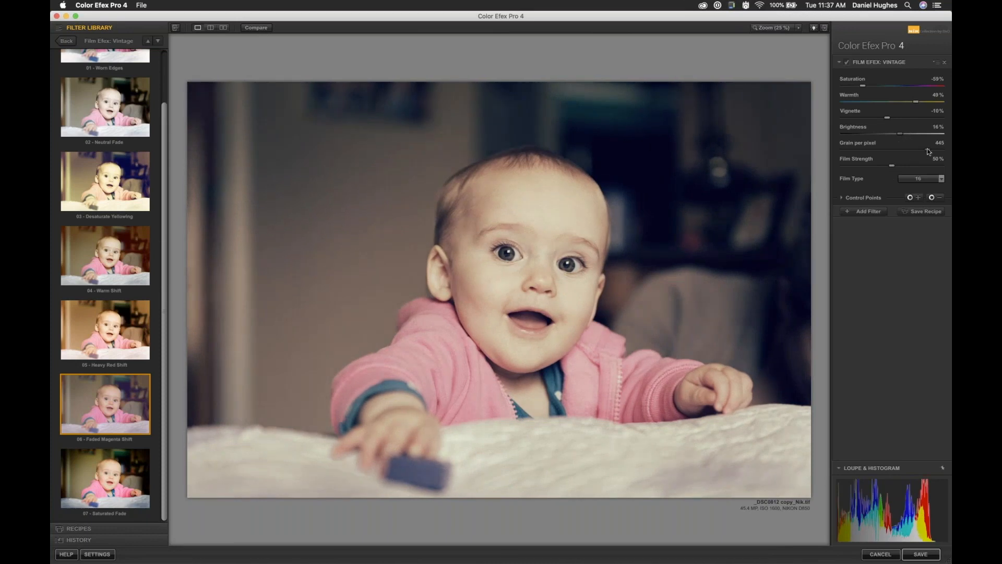
{"action": "left_click_drag", "start_coordinate": [888, 156], "coordinate": [925, 168]}
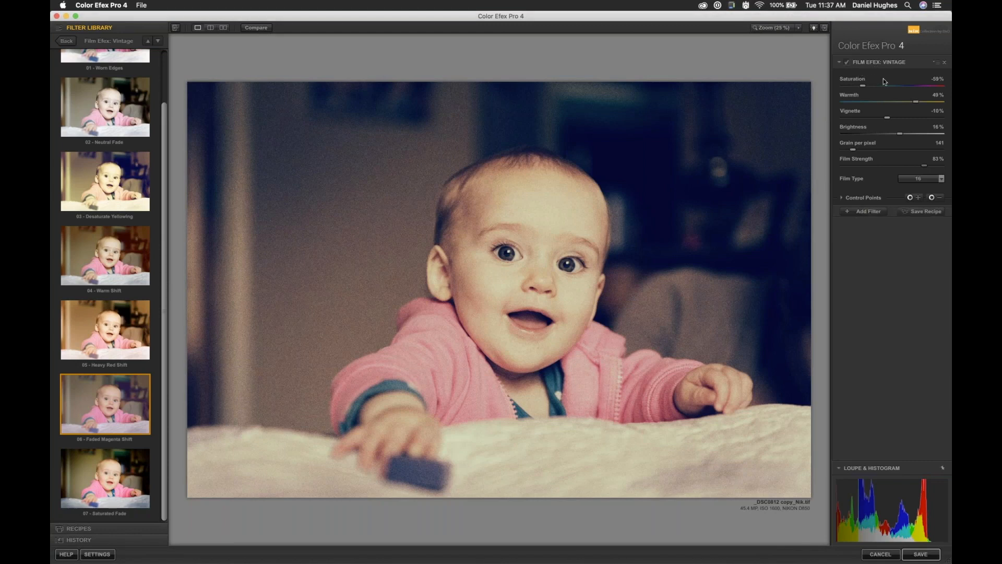
{"action": "left_click", "coordinate": [931, 198]}
{"action": "left_click", "coordinate": [509, 256]}
{"action": "left_click_drag", "start_coordinate": [527, 260], "coordinate": [529, 260]}
{"action": "left_click_drag", "start_coordinate": [510, 258], "coordinate": [512, 290]}
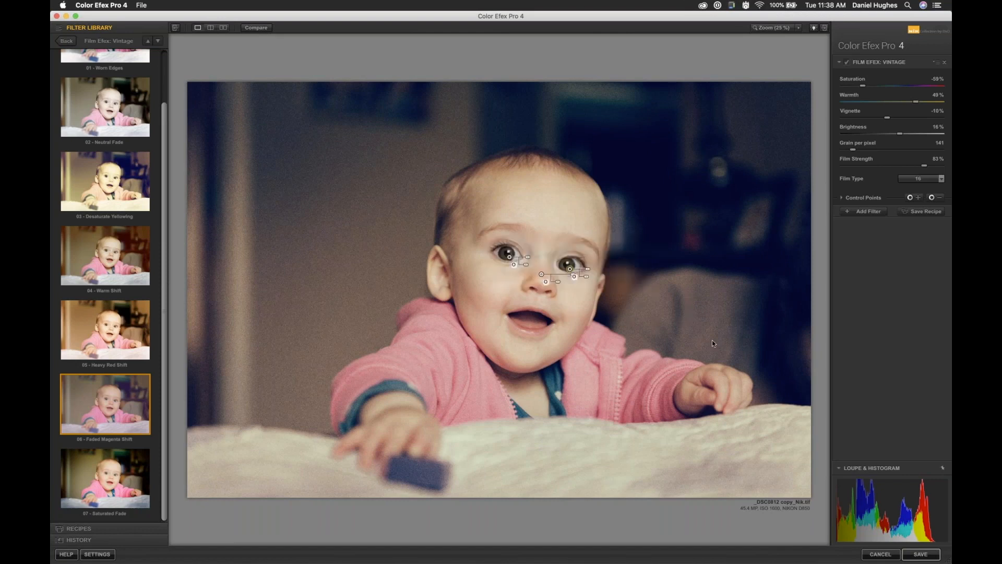
{"action": "key", "text": "BackSpace"}
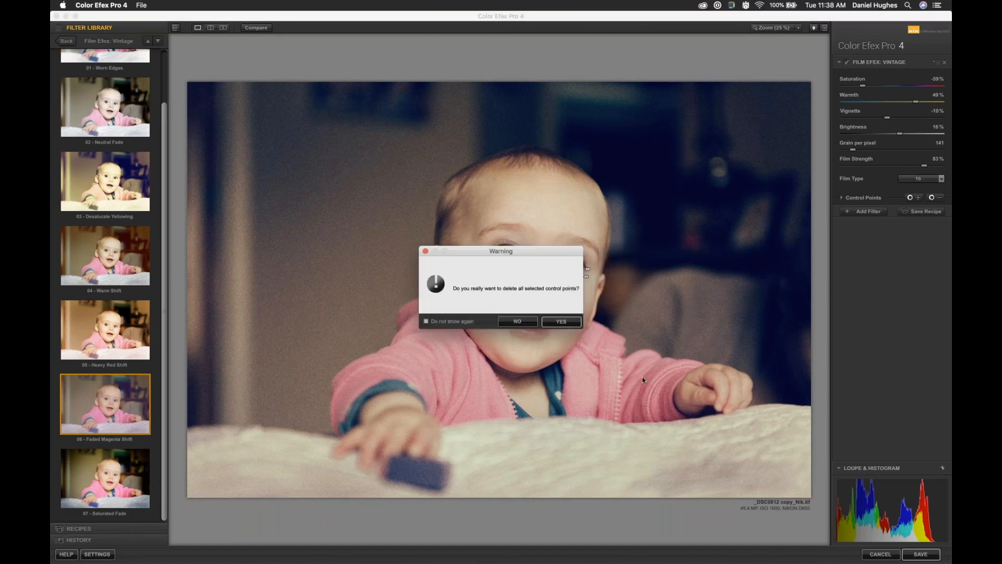
{"action": "left_click", "coordinate": [545, 319]}
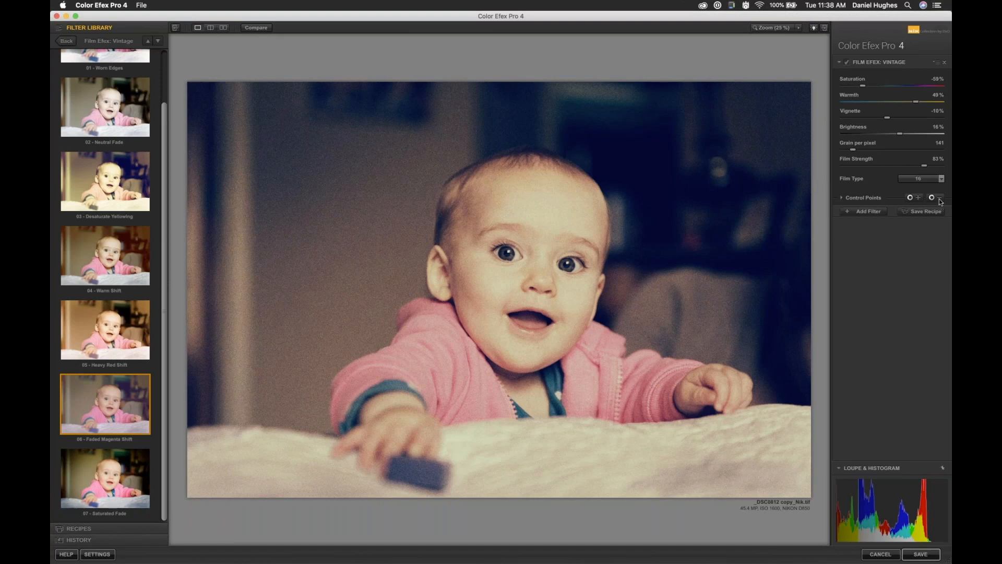
Step: Place small Vintage filter control points on both of the baby's eyes and one on the bridge of the nose
{"action": "left_click", "coordinate": [915, 198]}
{"action": "left_click", "coordinate": [509, 255]}
{"action": "left_click_drag", "start_coordinate": [533, 257], "coordinate": [520, 258]}
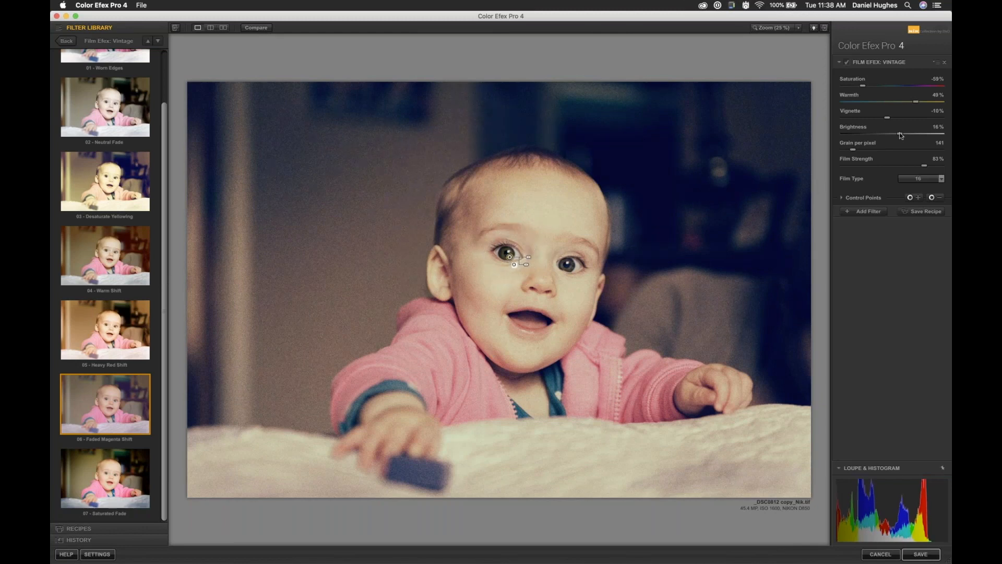
{"action": "left_click", "coordinate": [934, 198]}
{"action": "left_click", "coordinate": [571, 268]}
{"action": "left_click", "coordinate": [934, 198]}
{"action": "left_click", "coordinate": [541, 264]}
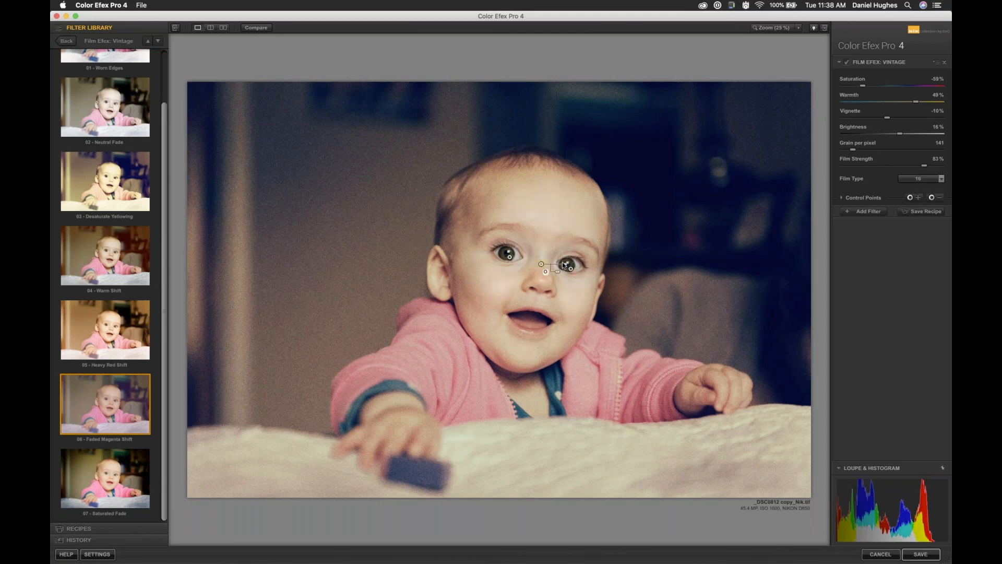
{"action": "left_click", "coordinate": [425, 229]}
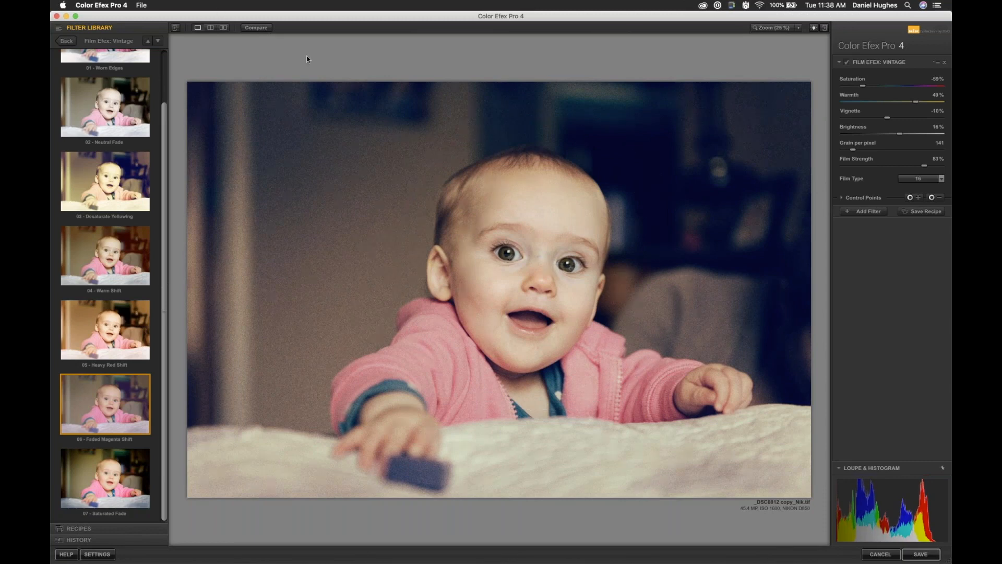
Step: Compare the Vintage-filtered portrait with the original image twice
{"action": "left_click", "coordinate": [259, 29]}
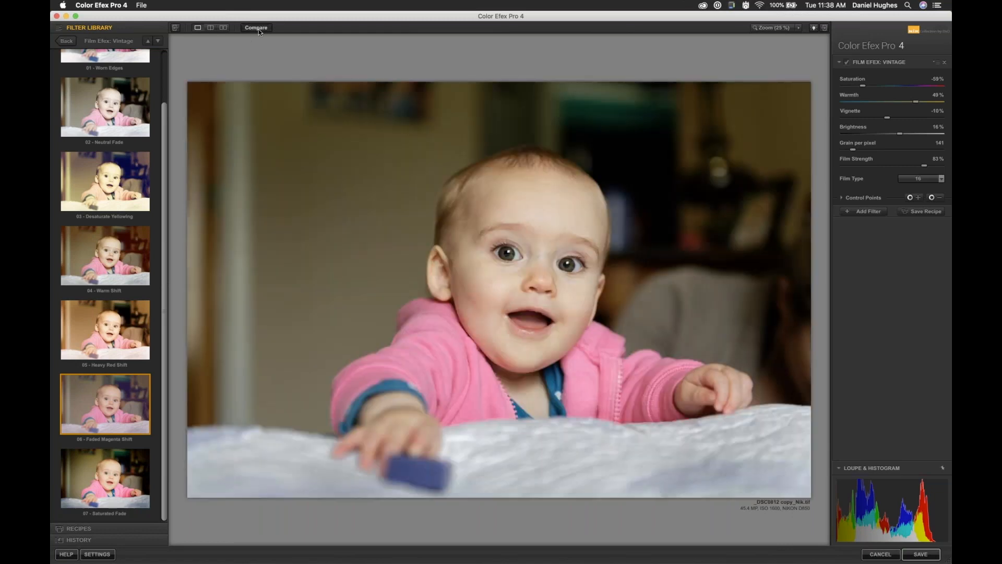
{"action": "left_click", "coordinate": [258, 29]}
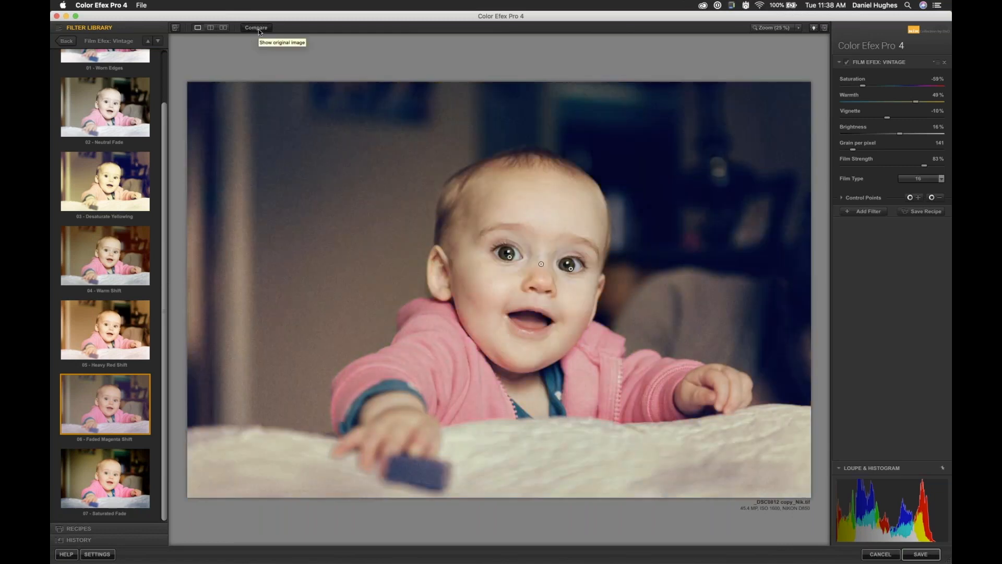
{"action": "left_click", "coordinate": [259, 29]}
{"action": "left_click", "coordinate": [258, 29]}
Step: Stack a Film Efex: Nostalgic filter on the Vintage filter, with film type 11 and about 89 grain per pixel
{"action": "left_click", "coordinate": [864, 212]}
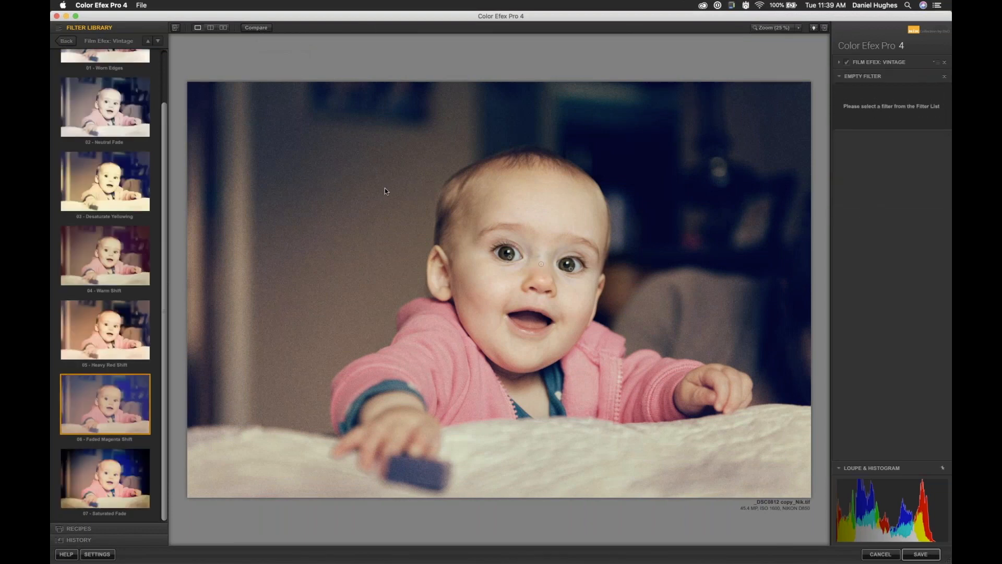
{"action": "left_click", "coordinate": [66, 41]}
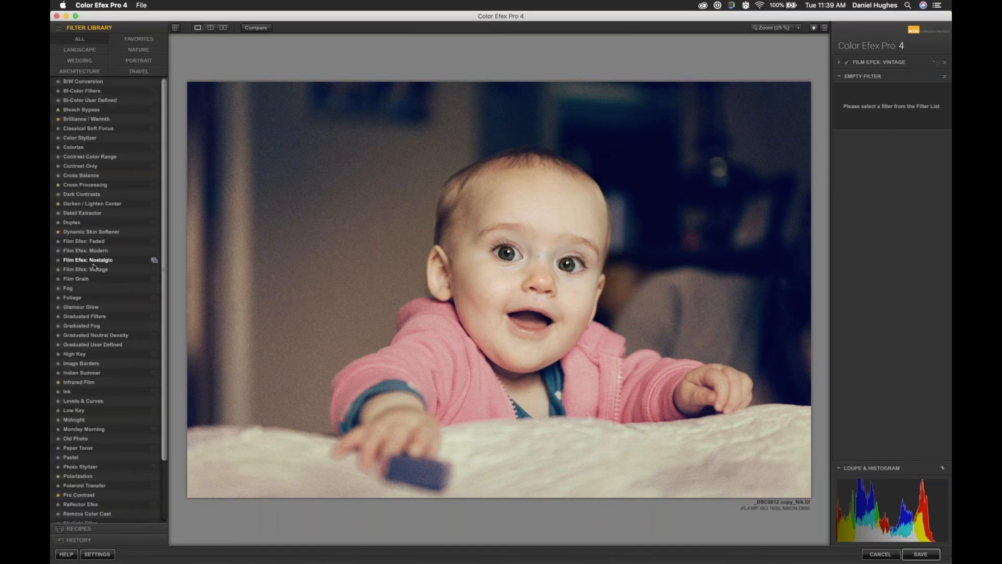
{"action": "left_click", "coordinate": [92, 261]}
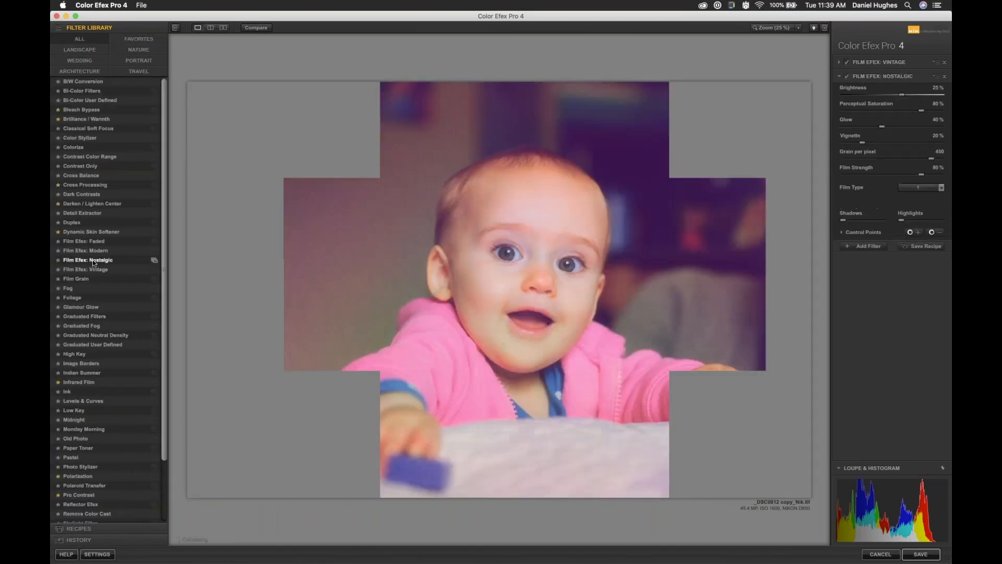
{"action": "left_click", "coordinate": [942, 193]}
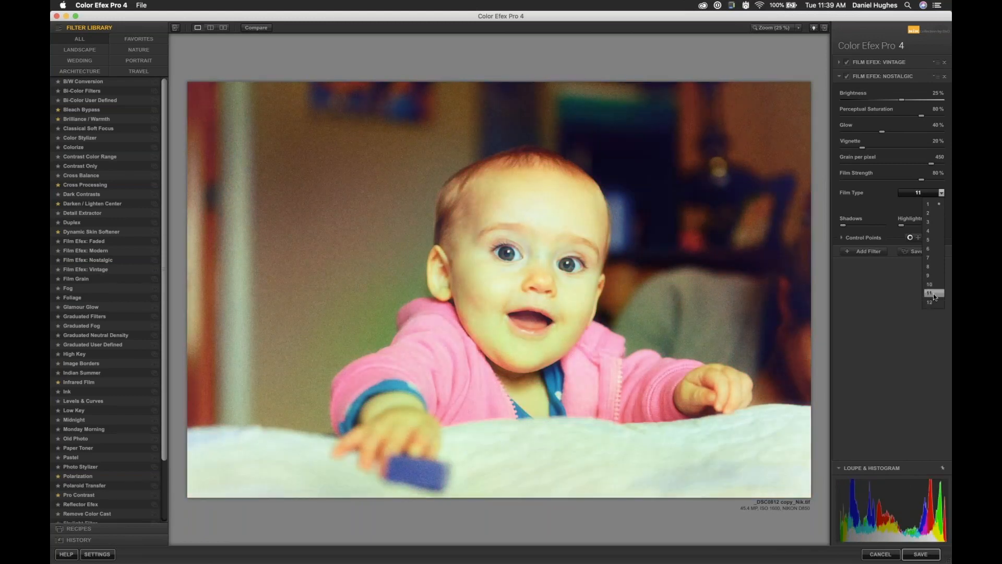
{"action": "left_click", "coordinate": [933, 294]}
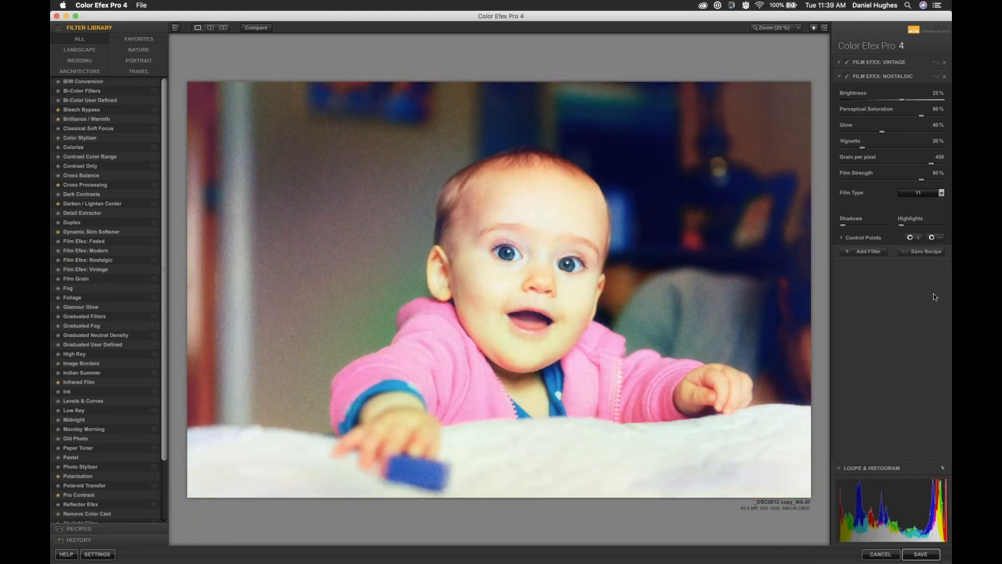
{"action": "left_click", "coordinate": [853, 164]}
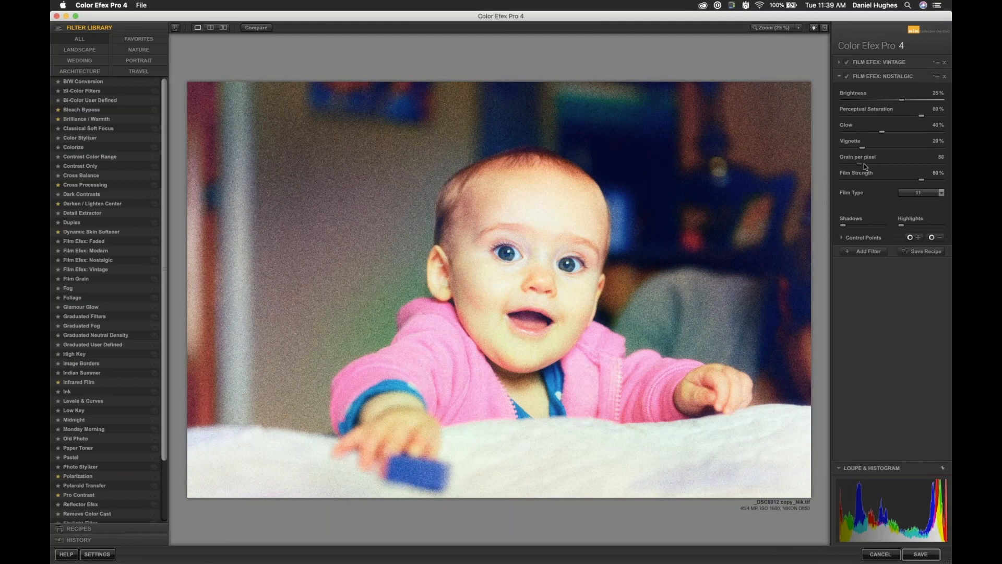
{"action": "scroll", "coordinate": [864, 164], "scroll_direction": "up", "scroll_amount": 10}
{"action": "left_click", "coordinate": [861, 163]}
Step: Place a Nostalgic filter control point on the bridge of the baby's nose and adjust its area
{"action": "left_click", "coordinate": [910, 238]}
{"action": "left_click", "coordinate": [540, 265]}
{"action": "left_click_drag", "start_coordinate": [564, 266], "coordinate": [543, 270]}
Step: Add Nostalgic filter control points on both of the baby's eyes, and readjust the point on the nose bridge
{"action": "left_click", "coordinate": [919, 238]}
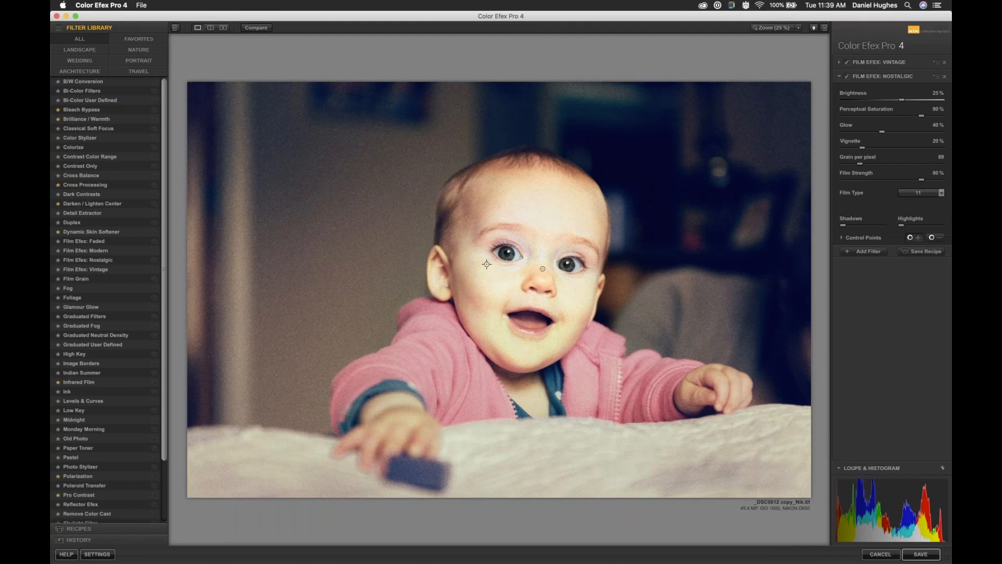
{"action": "left_click", "coordinate": [509, 258]}
{"action": "left_click", "coordinate": [533, 258]}
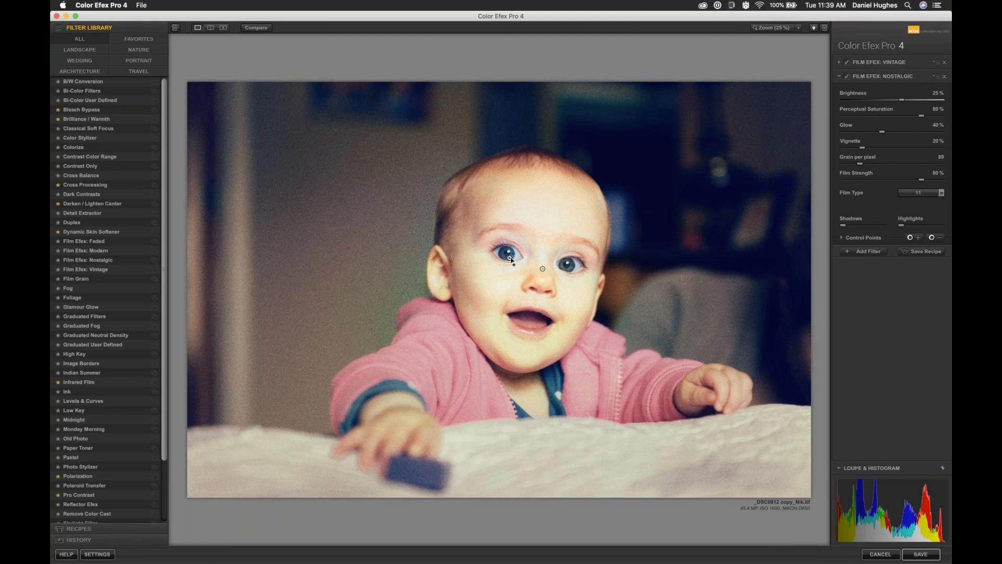
{"action": "left_click", "coordinate": [532, 258]}
{"action": "left_click_drag", "start_coordinate": [533, 259], "coordinate": [528, 257]}
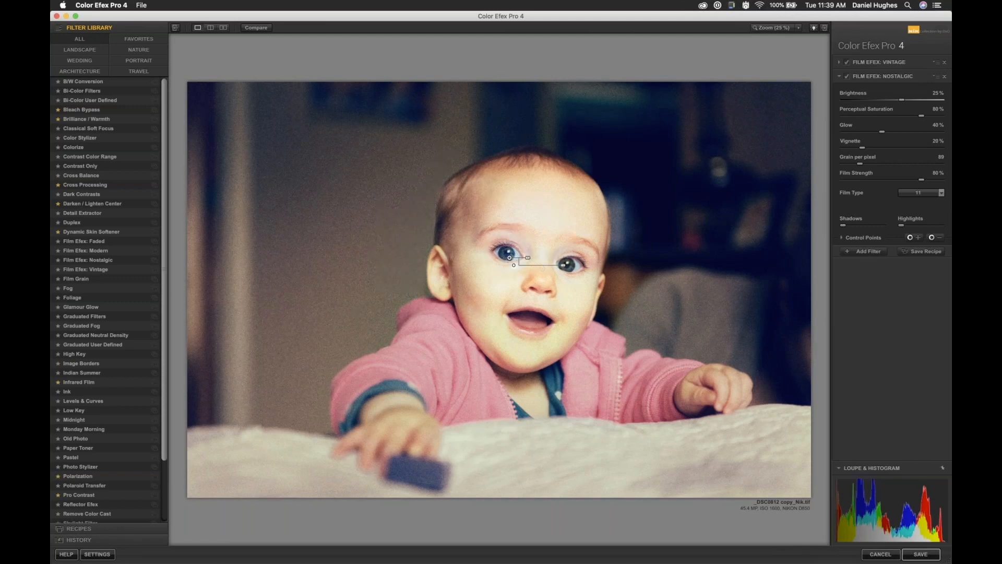
{"action": "left_click", "coordinate": [909, 237]}
{"action": "left_click", "coordinate": [568, 269]}
{"action": "left_click", "coordinate": [542, 268]}
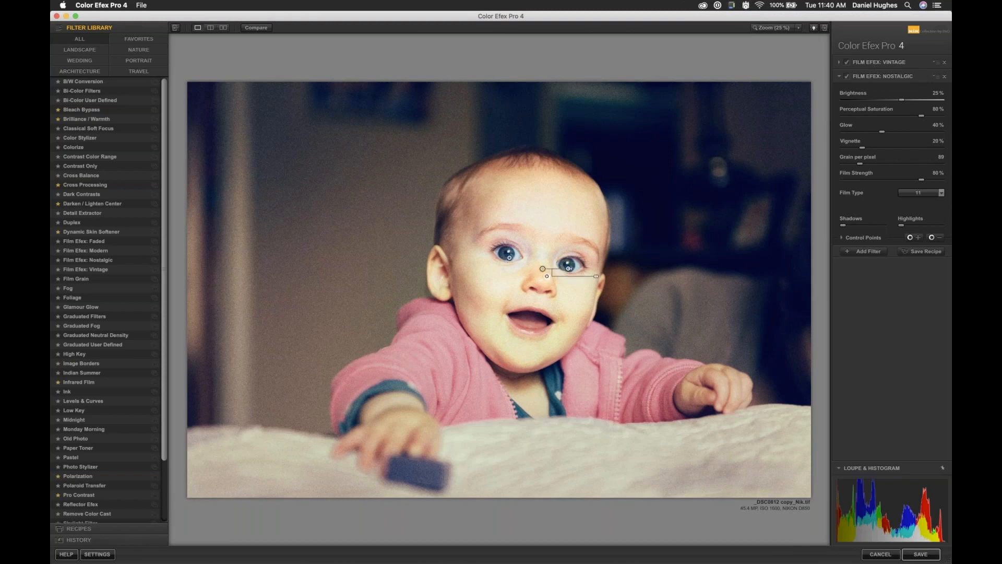
{"action": "left_click_drag", "start_coordinate": [593, 276], "coordinate": [589, 279]}
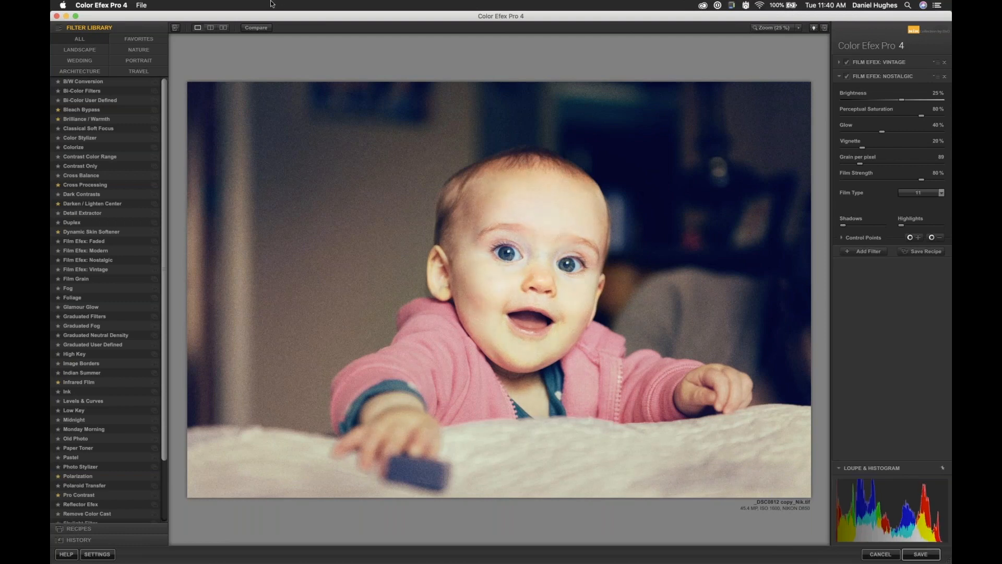
Step: Compare the portrait with the original, and remove both the Nostalgic and Vintage filters from the stack
{"action": "left_click", "coordinate": [256, 28]}
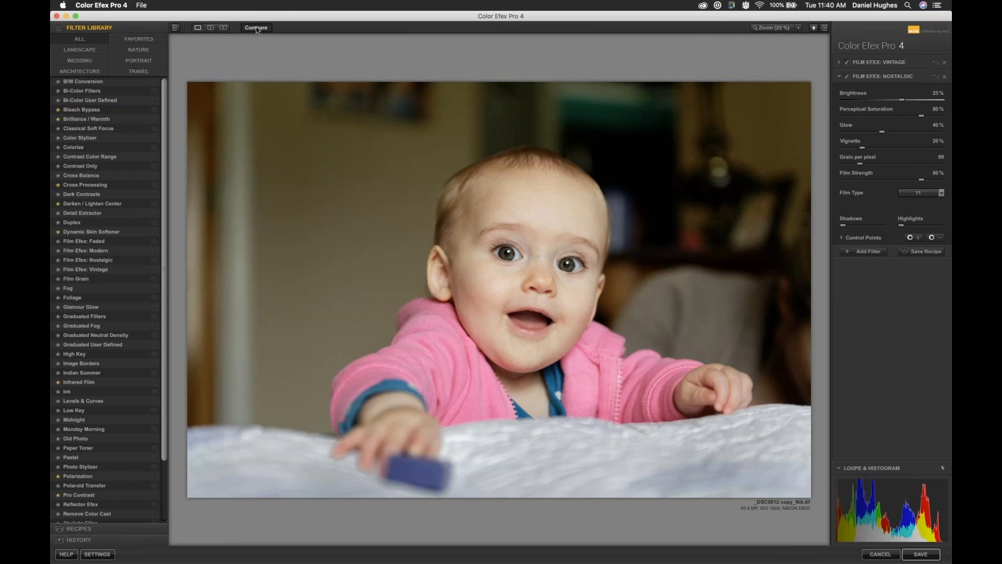
{"action": "left_click", "coordinate": [256, 27]}
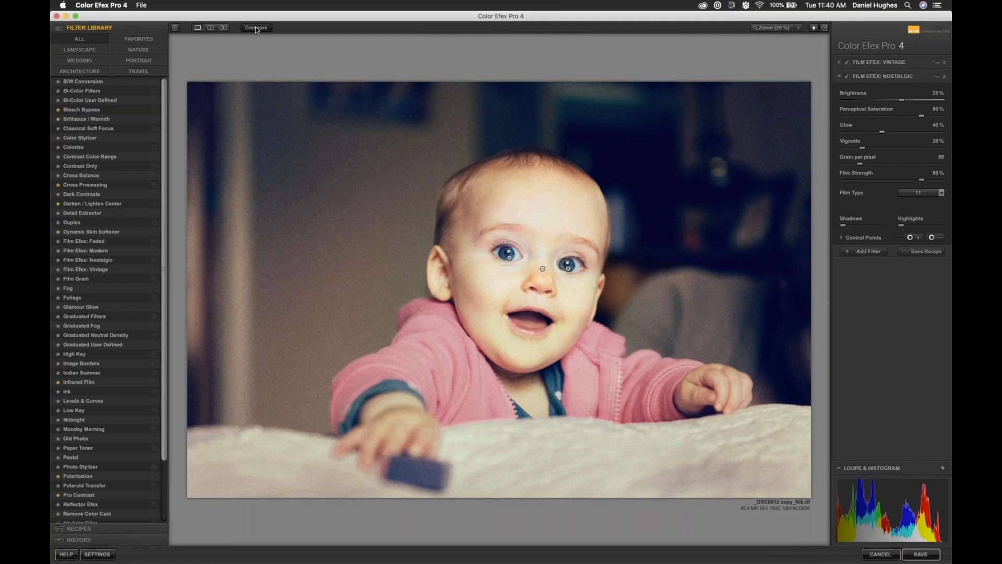
{"action": "left_click", "coordinate": [944, 77]}
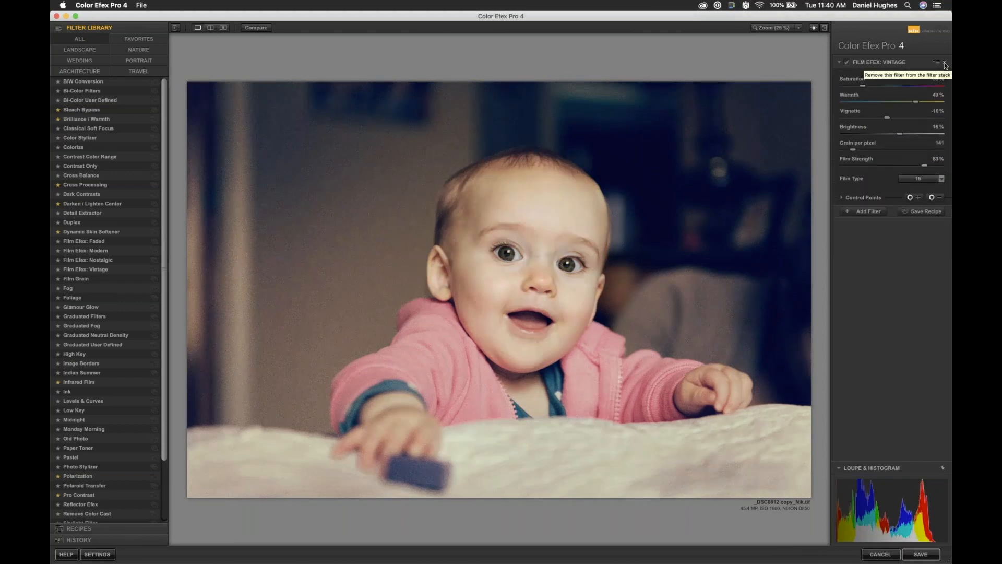
{"action": "left_click", "coordinate": [945, 63]}
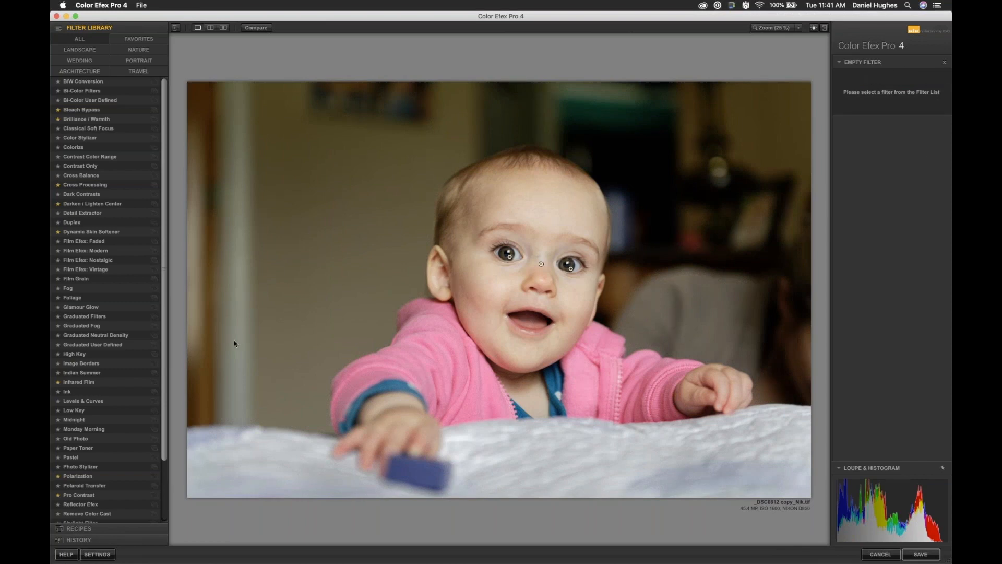
Step: Apply the Film Efex: Modern filter, hide the filter library, and set the film type to Fujichrome Provia 100F
{"action": "left_click", "coordinate": [86, 251]}
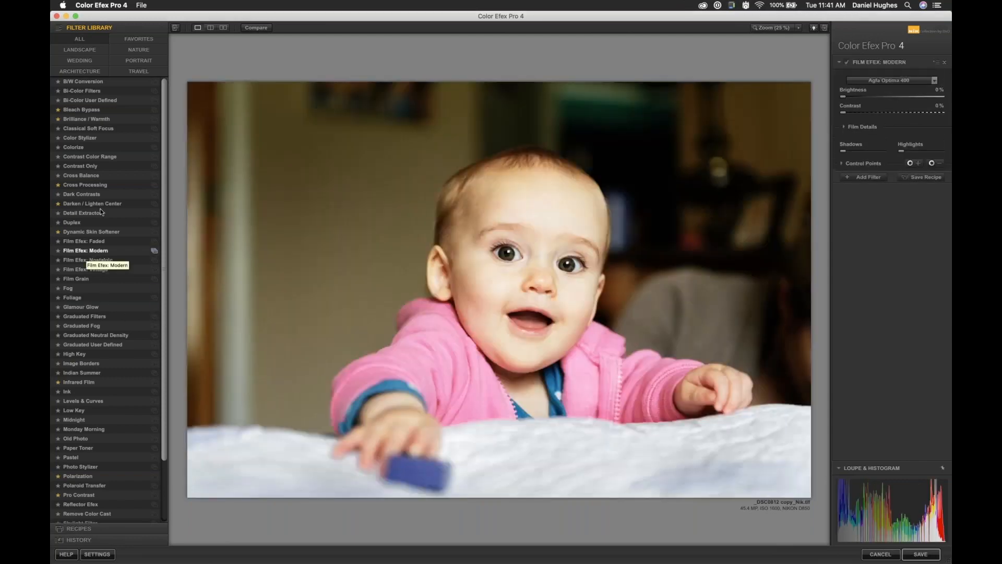
{"action": "left_click", "coordinate": [175, 28]}
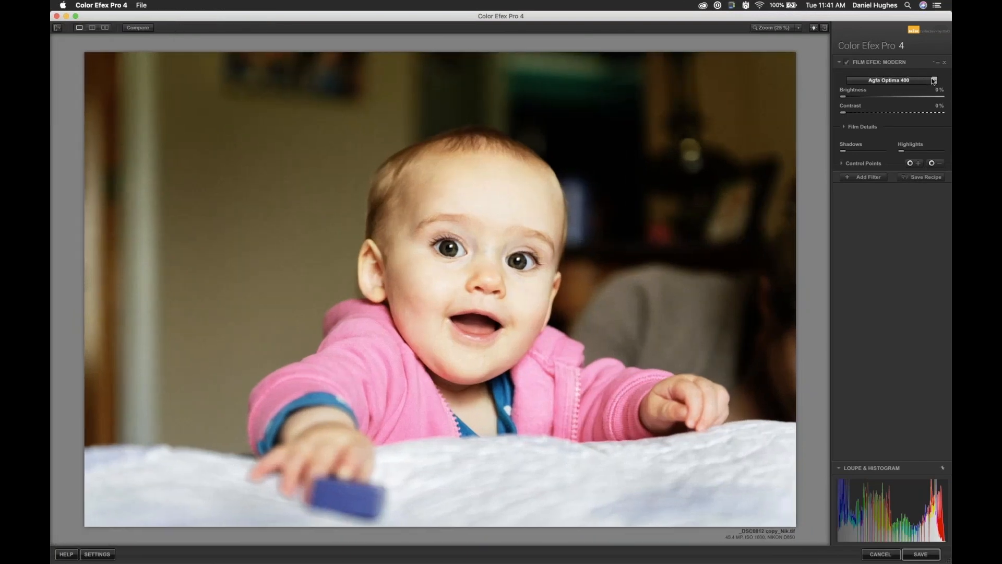
{"action": "left_click", "coordinate": [892, 80]}
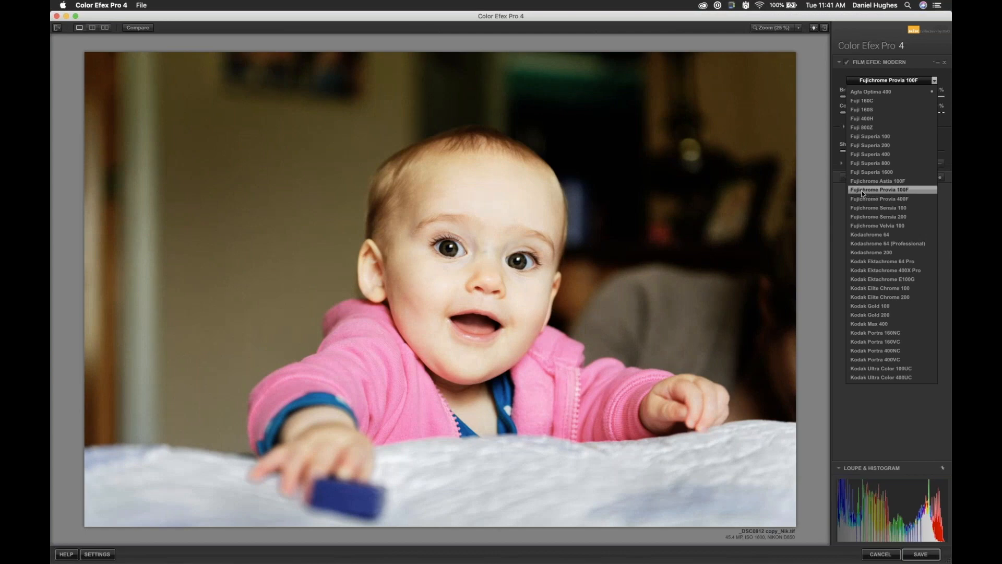
{"action": "left_click", "coordinate": [862, 191]}
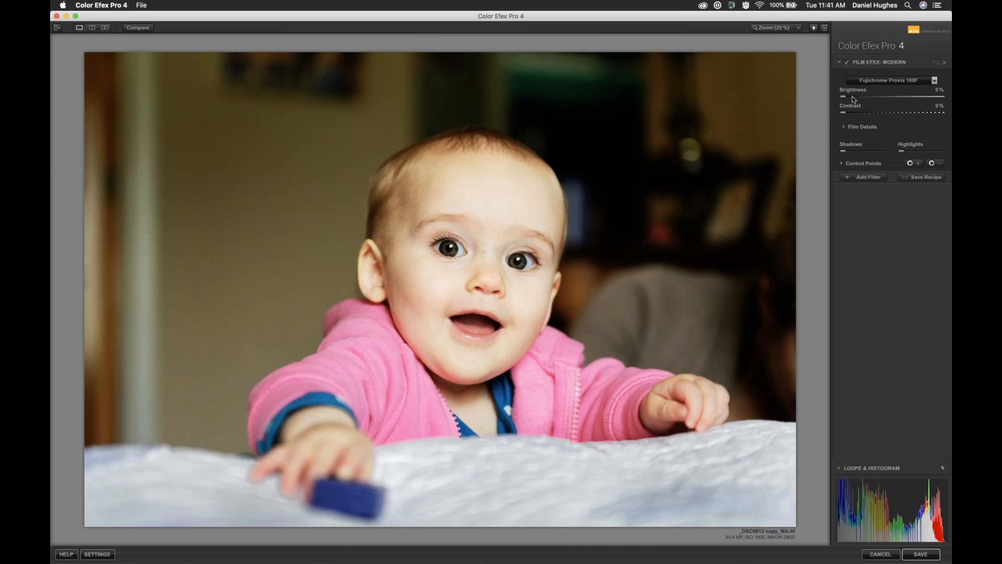
Step: Show the film details of the Modern filter and set the red sensitivity to -21%
{"action": "left_click", "coordinate": [843, 128]}
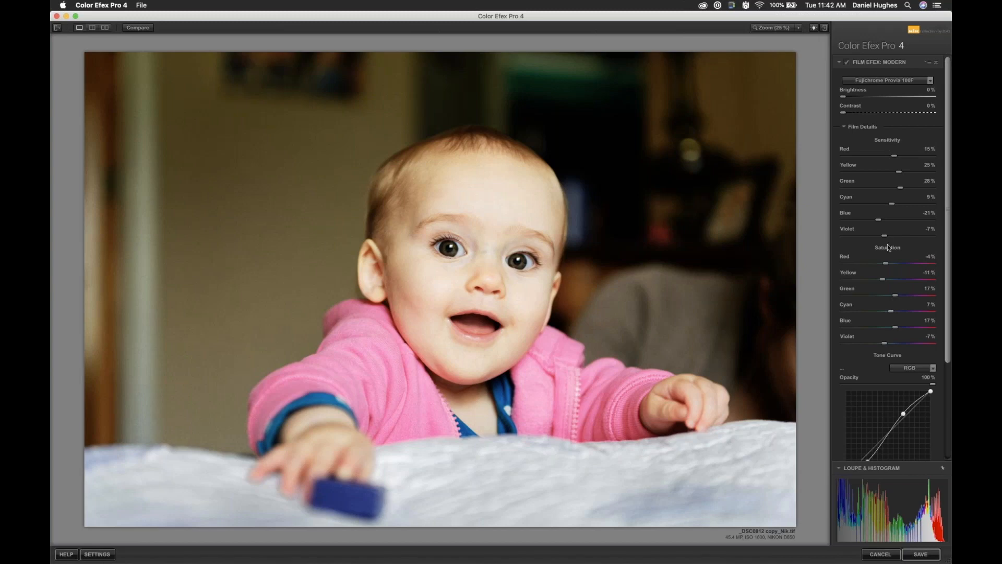
{"action": "scroll", "coordinate": [887, 245], "scroll_direction": "down", "scroll_amount": 5}
{"action": "scroll", "coordinate": [870, 188], "scroll_direction": "down", "scroll_amount": 1}
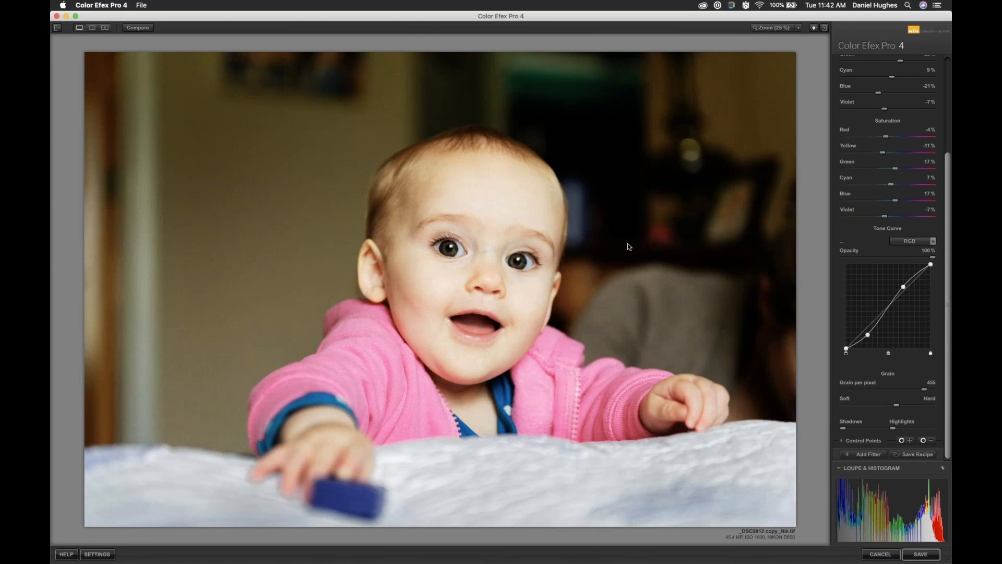
{"action": "scroll", "coordinate": [913, 139], "scroll_direction": "up", "scroll_amount": 3}
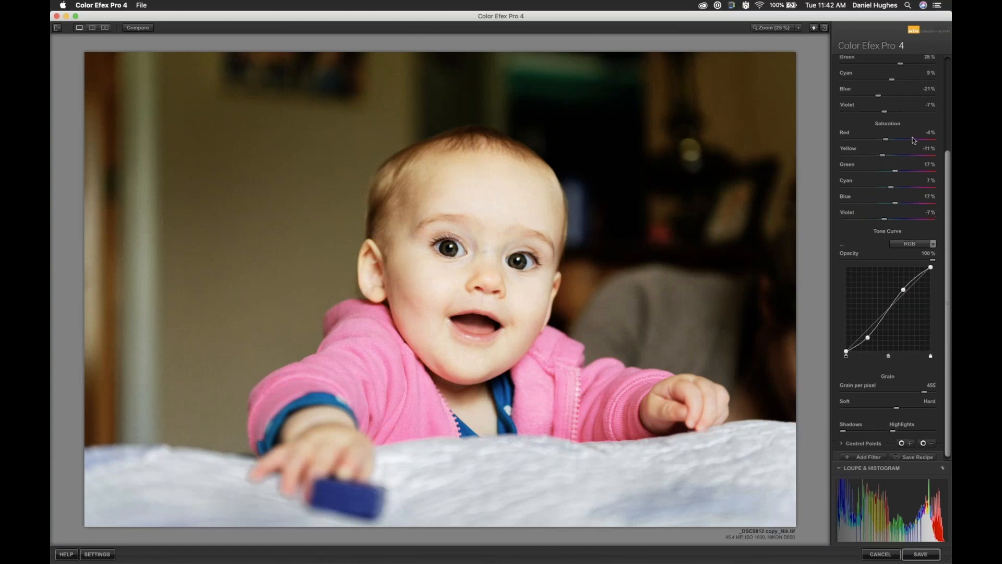
{"action": "scroll", "coordinate": [913, 140], "scroll_direction": "up", "scroll_amount": 2}
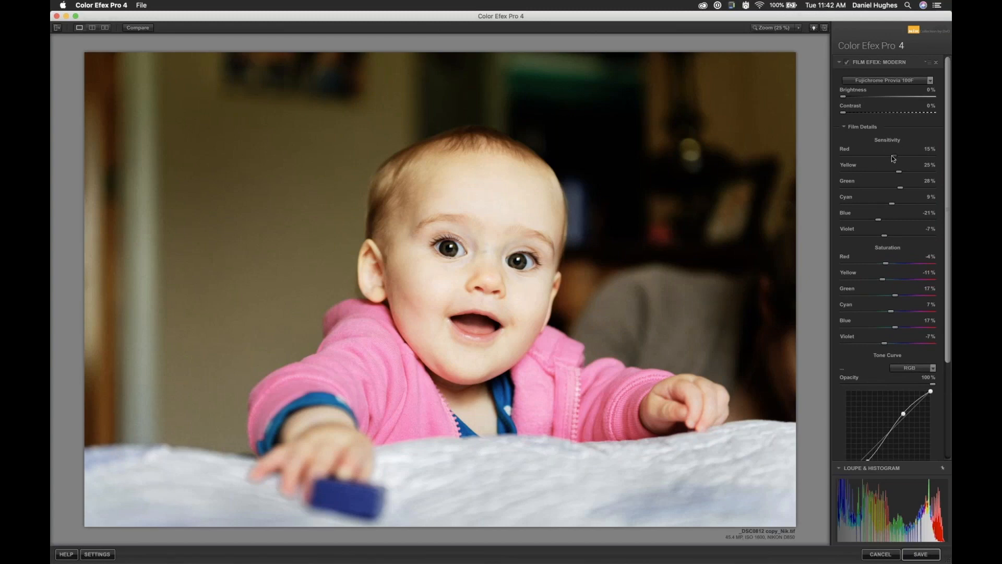
{"action": "left_click_drag", "start_coordinate": [895, 158], "coordinate": [823, 156]}
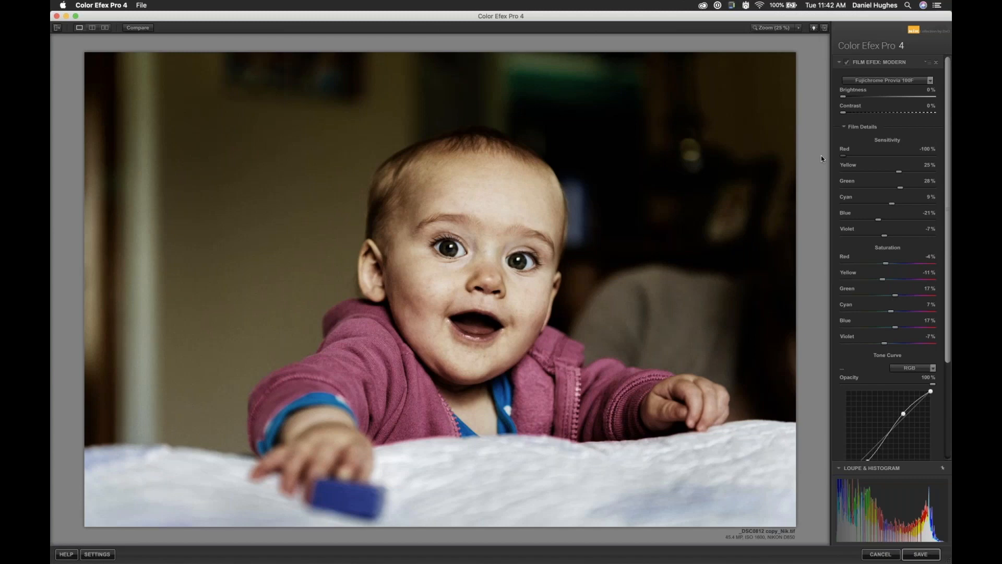
{"action": "left_click_drag", "start_coordinate": [843, 156], "coordinate": [879, 163]}
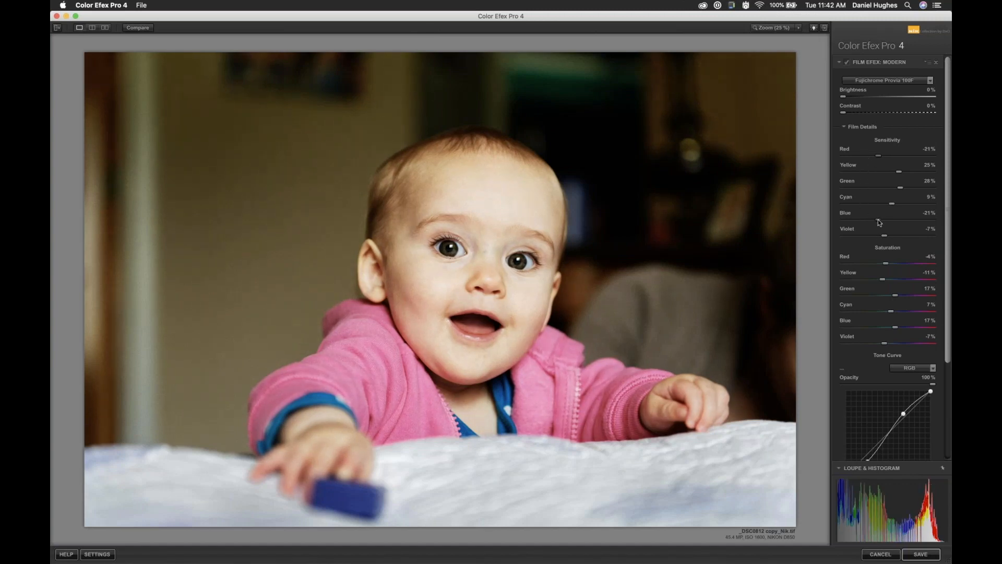
Step: Set the film's blue sensitivity to -20% and its yellow sensitivity to 11%
{"action": "left_click_drag", "start_coordinate": [879, 220], "coordinate": [823, 226]}
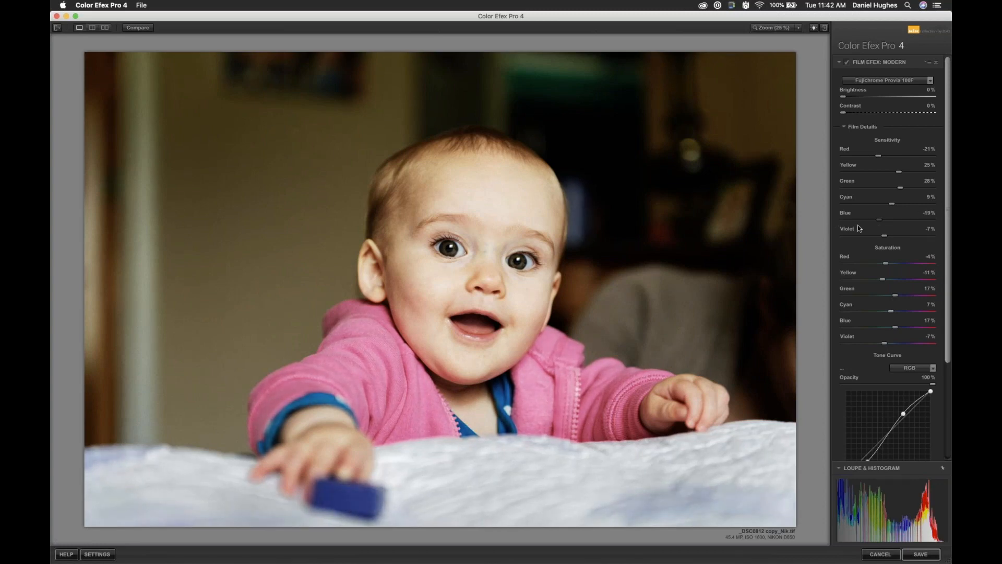
{"action": "left_click_drag", "start_coordinate": [858, 224], "coordinate": [879, 227]}
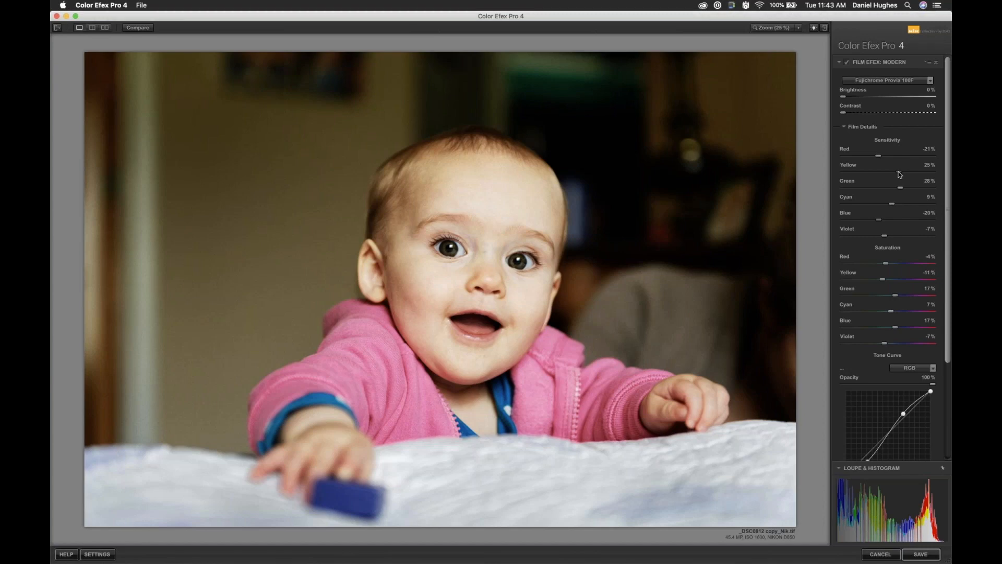
{"action": "left_click_drag", "start_coordinate": [900, 174], "coordinate": [816, 176]}
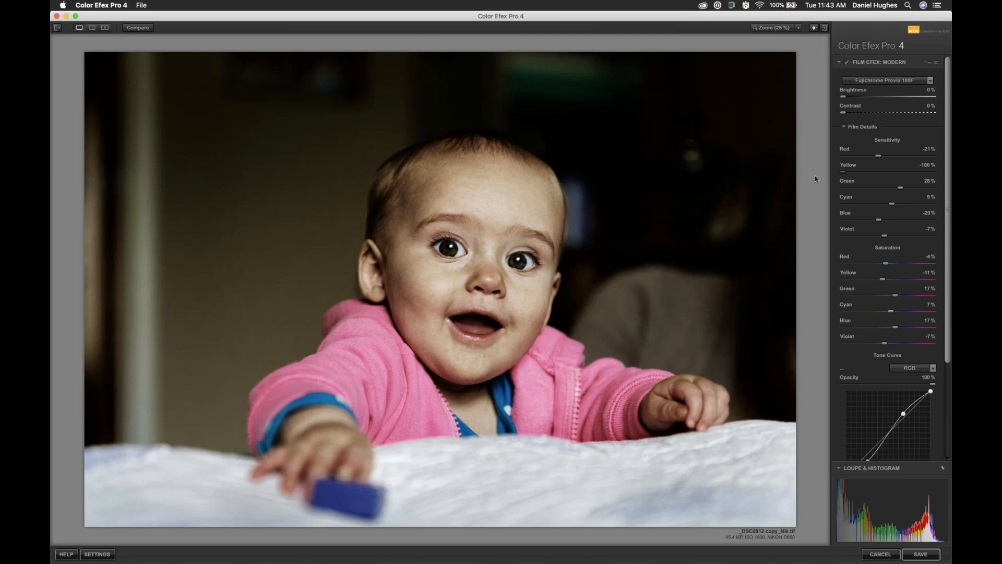
{"action": "left_click_drag", "start_coordinate": [815, 175], "coordinate": [892, 177]}
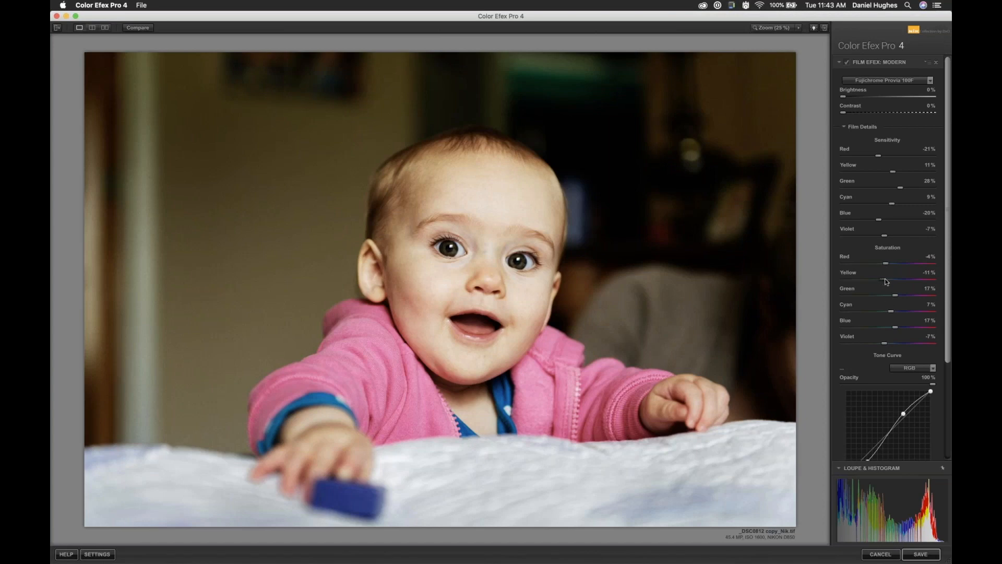
Step: Set the film's yellow saturation to 16% and its blue saturation to -3%
{"action": "left_click_drag", "start_coordinate": [884, 279], "coordinate": [900, 280]}
{"action": "left_click_drag", "start_coordinate": [900, 282], "coordinate": [895, 282]}
{"action": "left_click_drag", "start_coordinate": [896, 330], "coordinate": [887, 332]}
Step: Examine the film's red, green, blue and luminosity tone curves, and return to the RGB curve
{"action": "left_click_drag", "start_coordinate": [948, 262], "coordinate": [947, 405]}
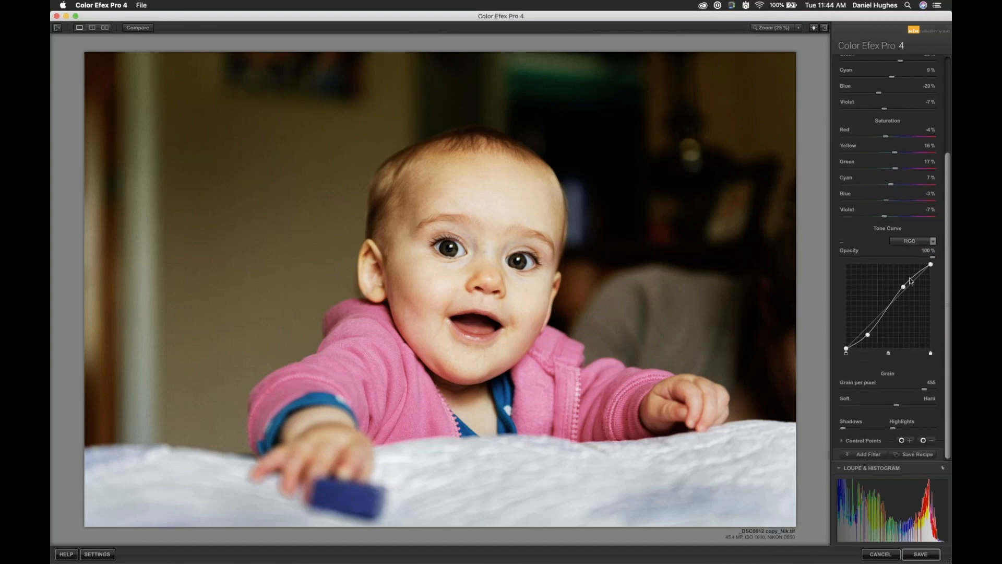
{"action": "left_click", "coordinate": [913, 244]}
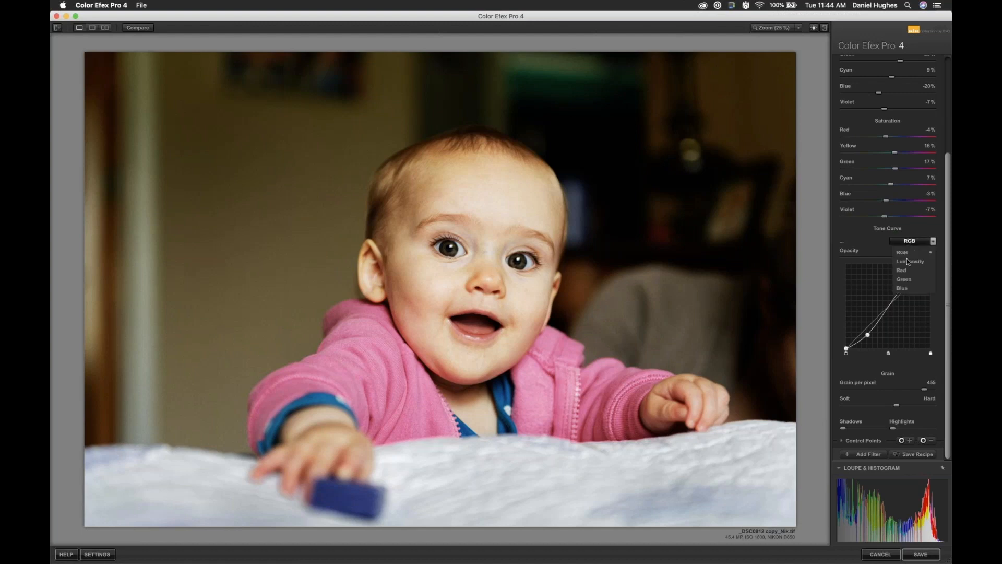
{"action": "left_click", "coordinate": [905, 271]}
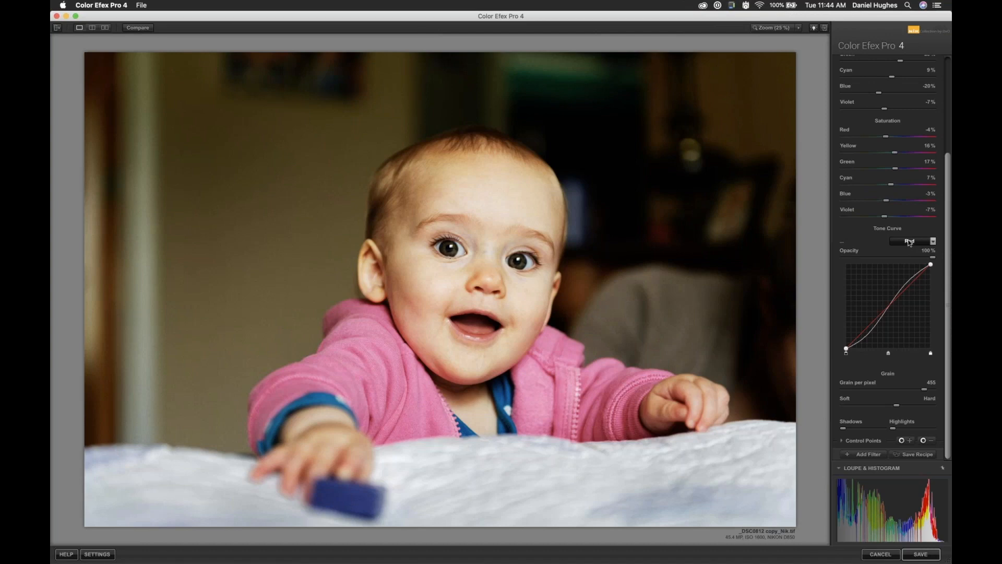
{"action": "left_click", "coordinate": [908, 247]}
{"action": "left_click", "coordinate": [905, 277]}
{"action": "left_click", "coordinate": [905, 244]}
{"action": "left_click", "coordinate": [905, 283]}
{"action": "left_click", "coordinate": [907, 244]}
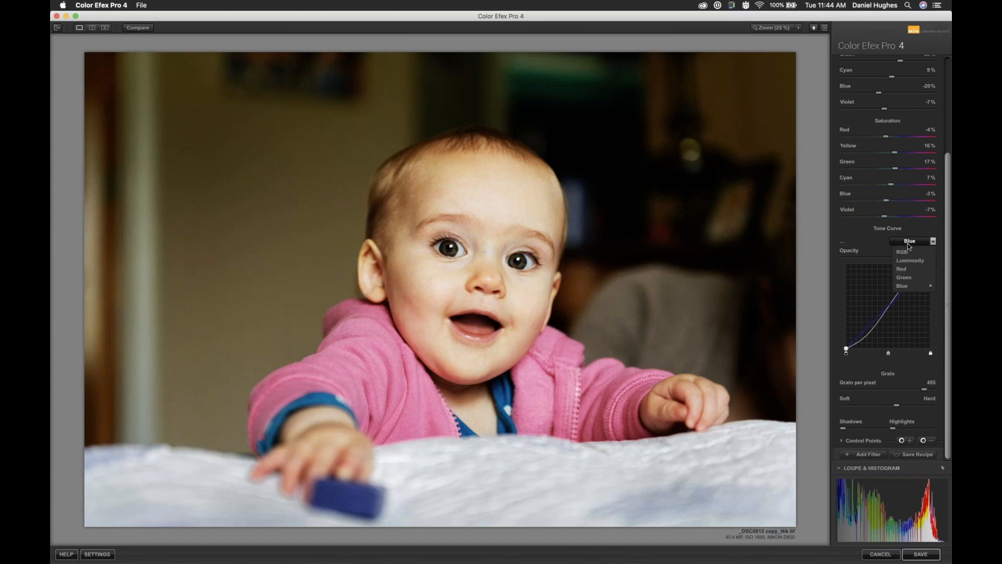
{"action": "left_click", "coordinate": [905, 277]}
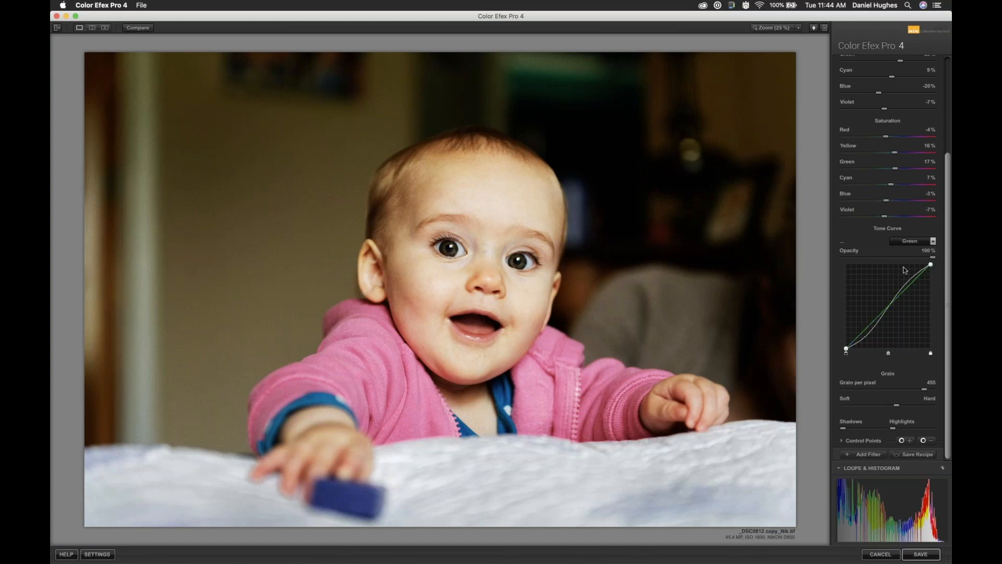
{"action": "left_click", "coordinate": [908, 243]}
{"action": "left_click", "coordinate": [906, 271]}
{"action": "left_click", "coordinate": [907, 242]}
{"action": "left_click", "coordinate": [908, 260]}
{"action": "left_click", "coordinate": [906, 243]}
{"action": "left_click", "coordinate": [903, 252]}
Step: Delete both inner points of the RGB tone curve and place three new points in its shadow range
{"action": "double_click", "coordinate": [904, 288]}
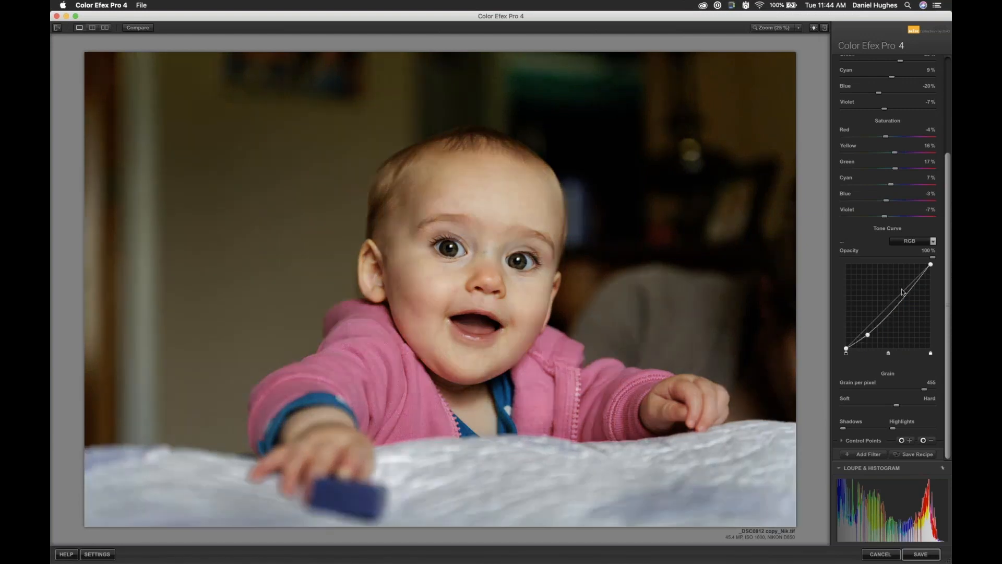
{"action": "double_click", "coordinate": [868, 335]}
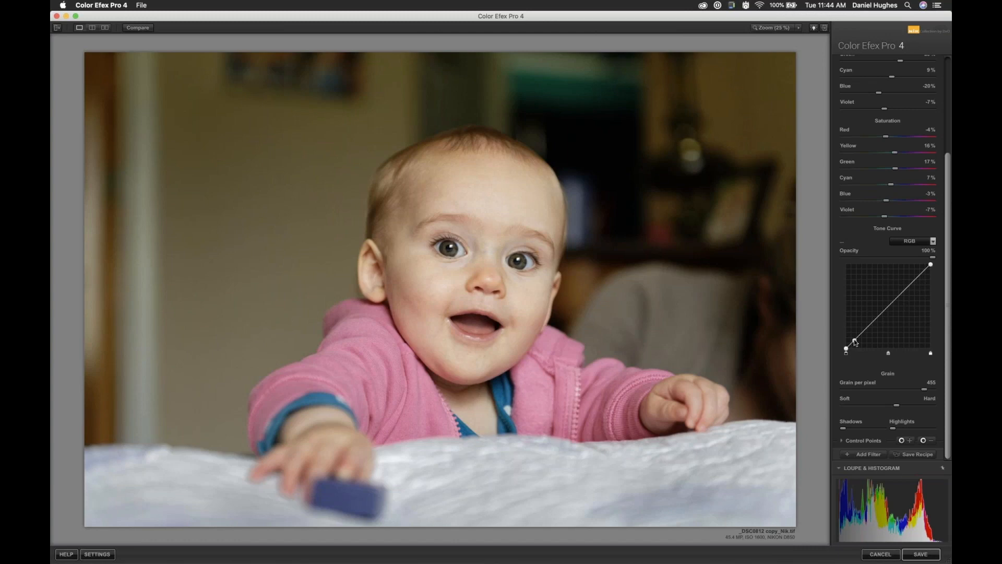
{"action": "left_click", "coordinate": [854, 340]}
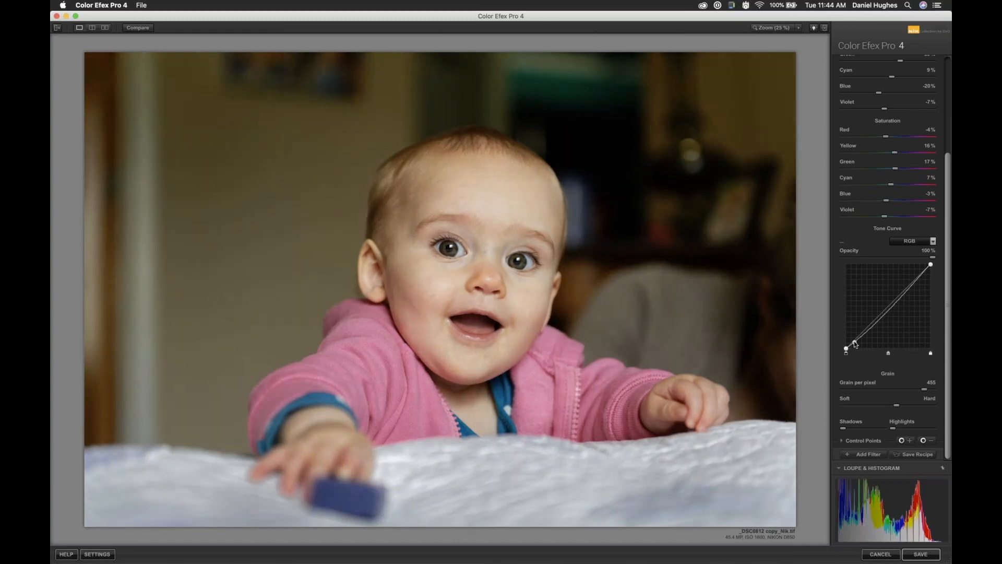
{"action": "left_click", "coordinate": [859, 336]}
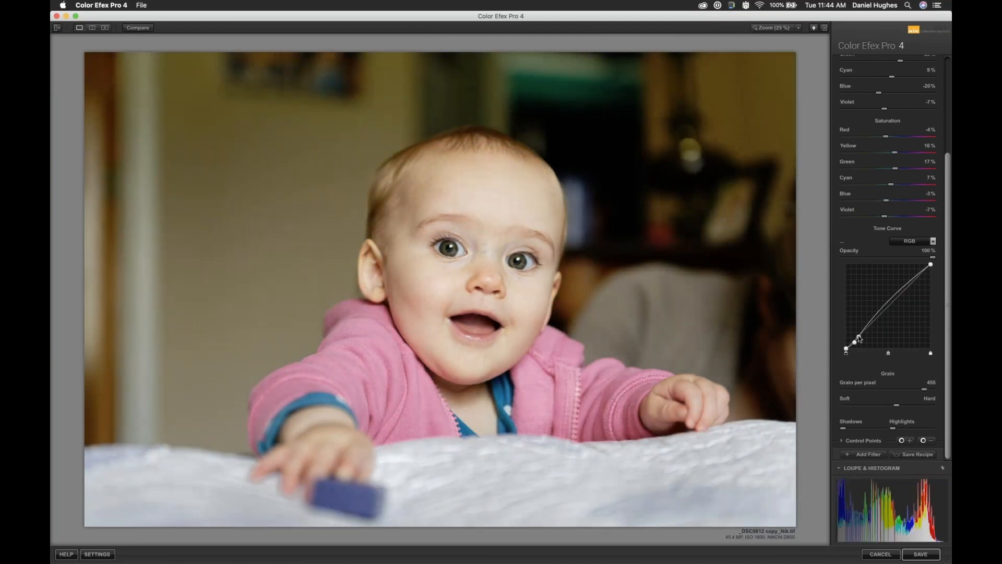
{"action": "left_click", "coordinate": [867, 327]}
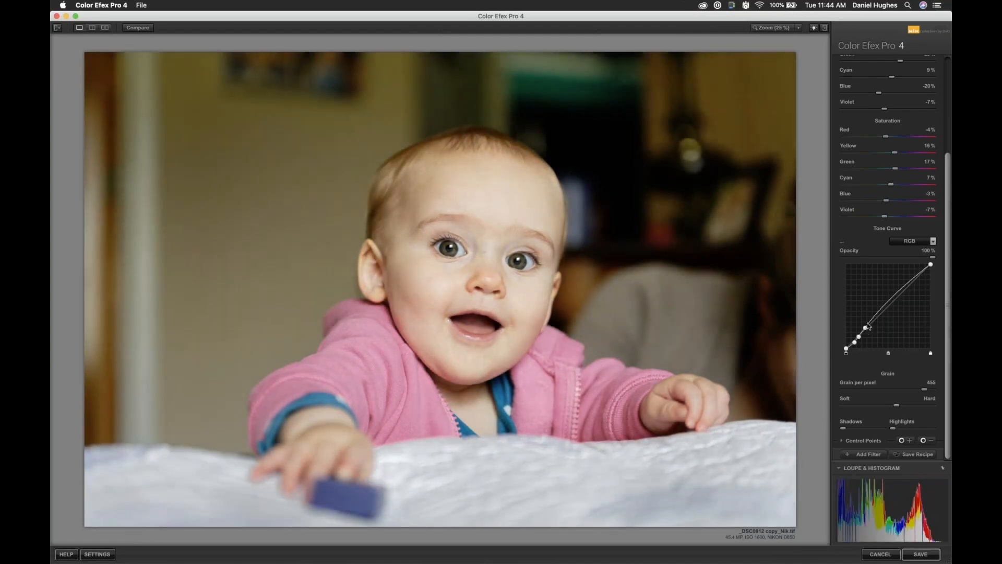
Step: Add a point near the highlight end of the RGB tone curve and one in its upper midtones
{"action": "left_click", "coordinate": [918, 270]}
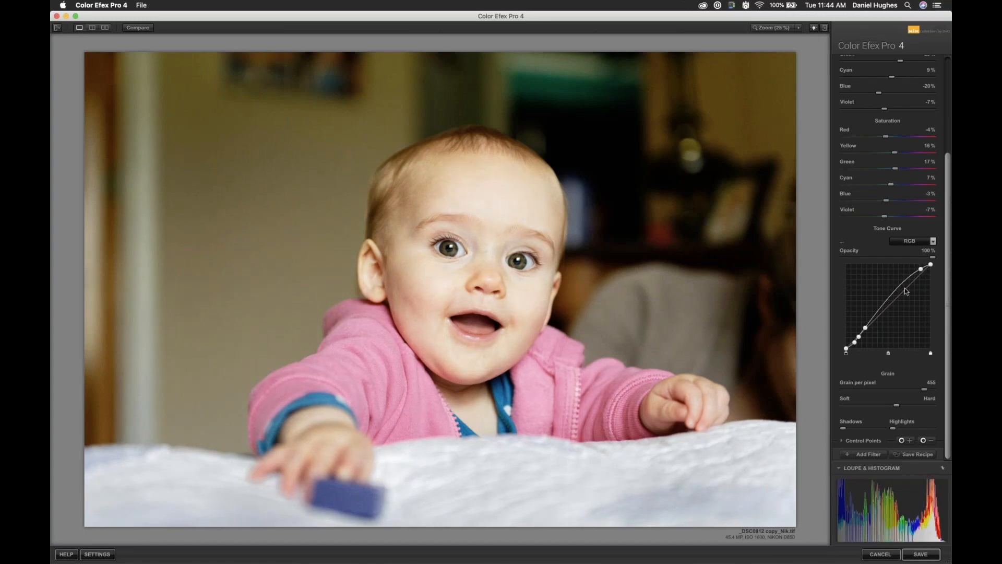
{"action": "left_click", "coordinate": [900, 288]}
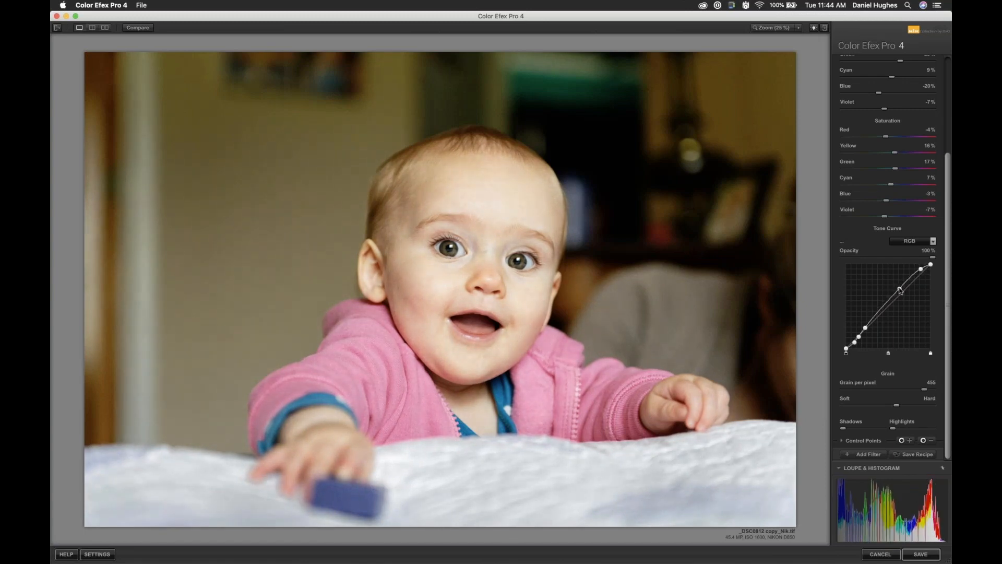
{"action": "left_click_drag", "start_coordinate": [900, 289], "coordinate": [900, 290]}
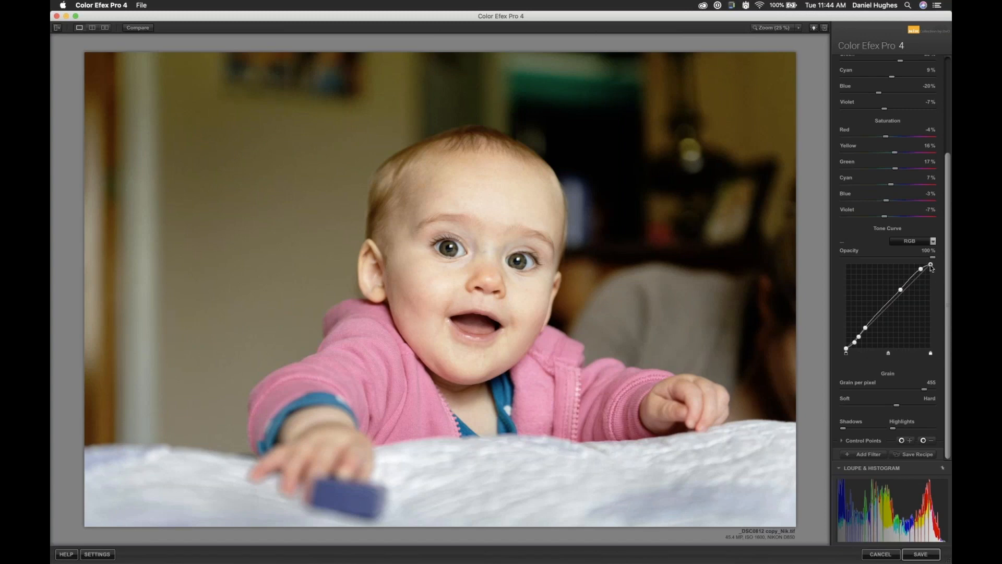
Step: Lower the white endpoint of the RGB tone curve and reposition the highlight and upper midtone points to flatten the highlights
{"action": "mouse_move", "coordinate": [930, 266]}
{"action": "left_mouse_down"}
{"action": "mouse_move", "coordinate": [933, 292]}
{"action": "mouse_move", "coordinate": [938, 251]}
{"action": "left_mouse_up"}
{"action": "left_click_drag", "start_coordinate": [931, 266], "coordinate": [920, 283]}
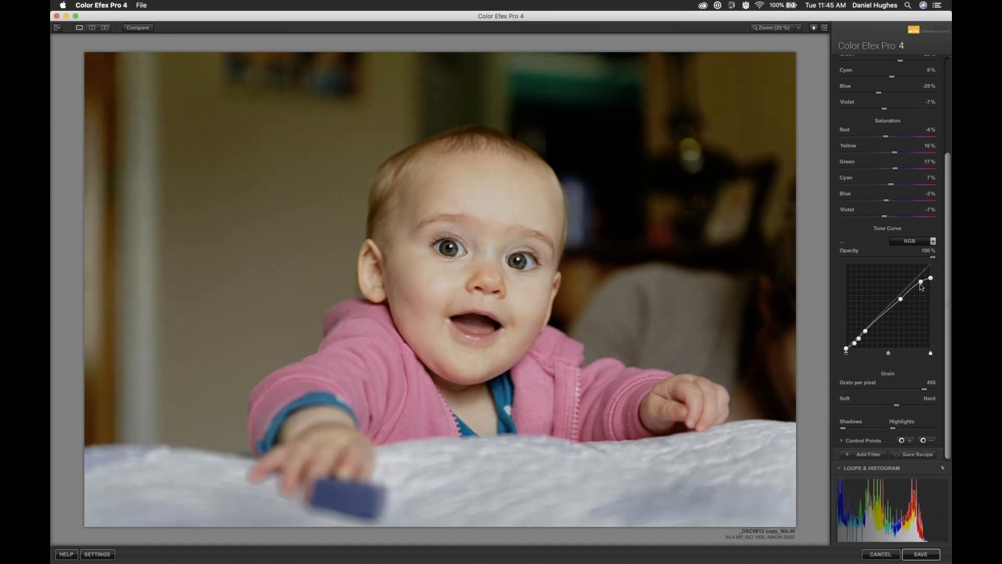
{"action": "left_click", "coordinate": [915, 282]}
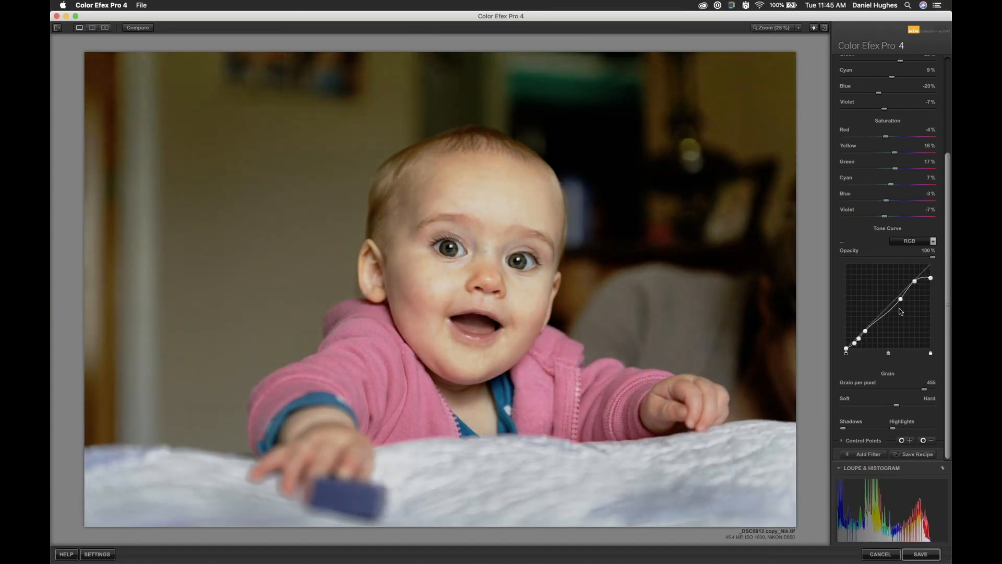
{"action": "left_click_drag", "start_coordinate": [896, 299], "coordinate": [896, 299]}
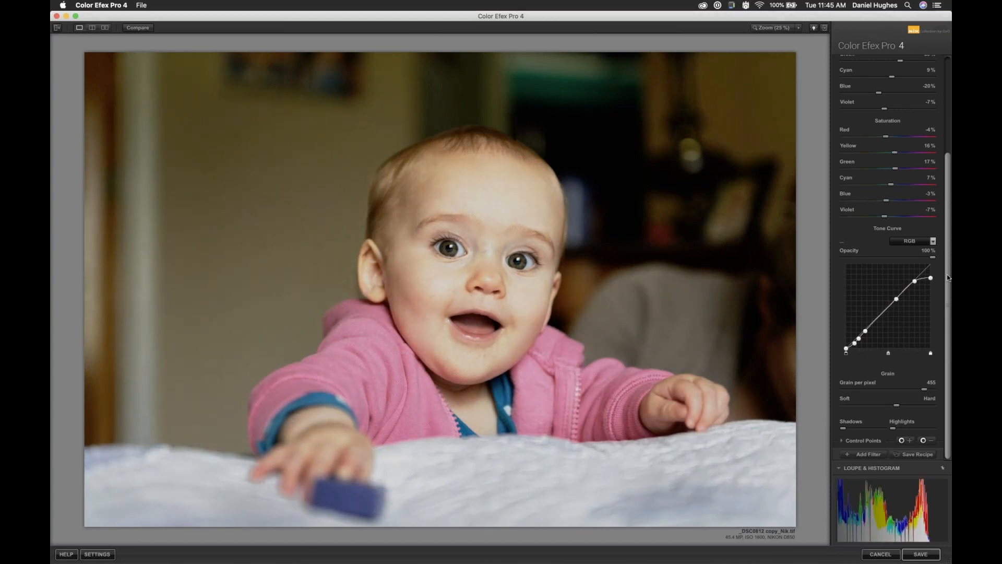
Step: Compare the filtered portrait with the original in the split preview, and return to the single image view
{"action": "left_click", "coordinate": [92, 28]}
{"action": "left_click_drag", "start_coordinate": [440, 119], "coordinate": [51, 195]}
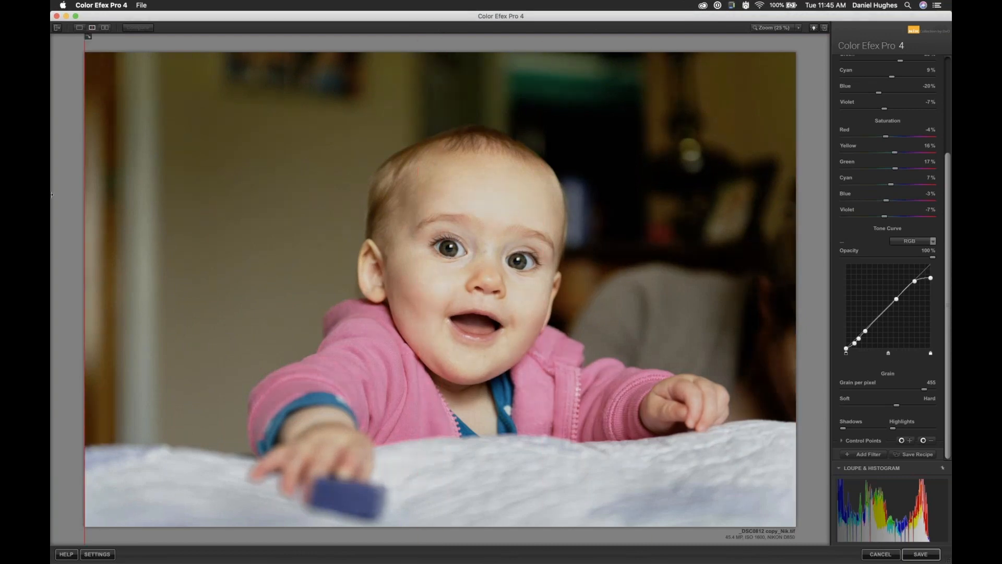
{"action": "left_click_drag", "start_coordinate": [279, 162], "coordinate": [51, 167]}
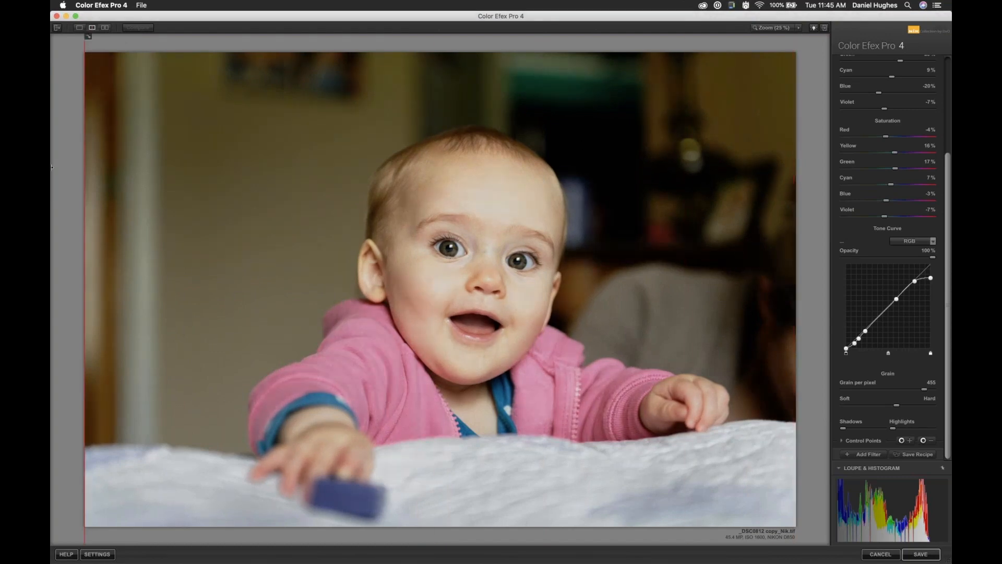
{"action": "left_click", "coordinate": [80, 27]}
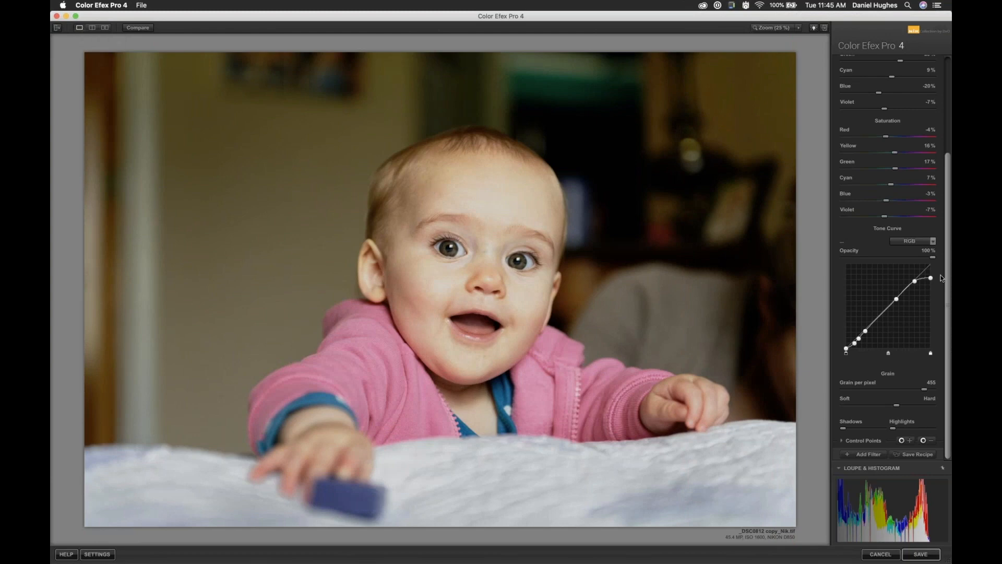
Step: Set the Modern filter's grain per pixel to 324
{"action": "left_click_drag", "start_coordinate": [948, 279], "coordinate": [945, 323]}
{"action": "left_click_drag", "start_coordinate": [924, 391], "coordinate": [832, 392]}
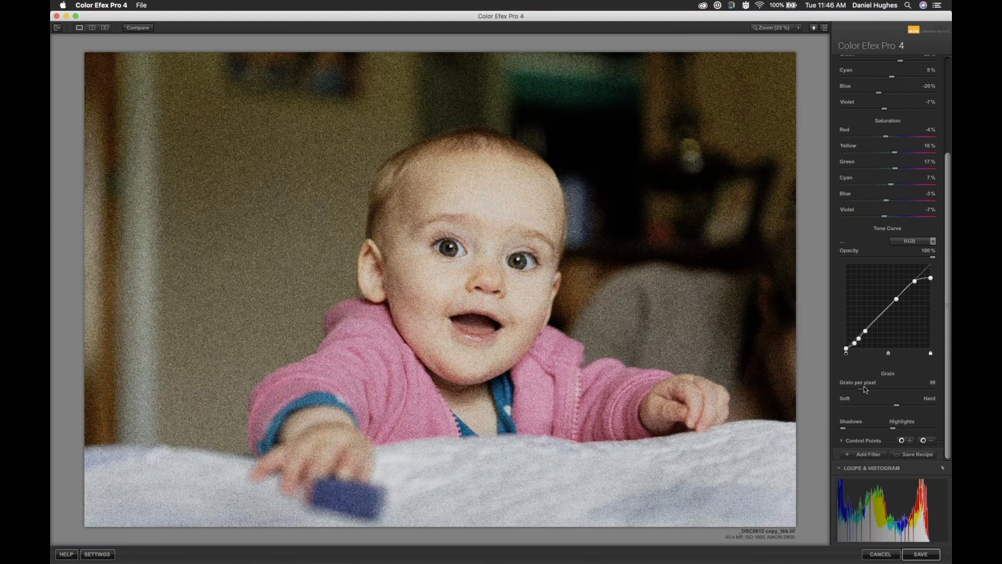
{"action": "left_click_drag", "start_coordinate": [863, 386], "coordinate": [900, 392]}
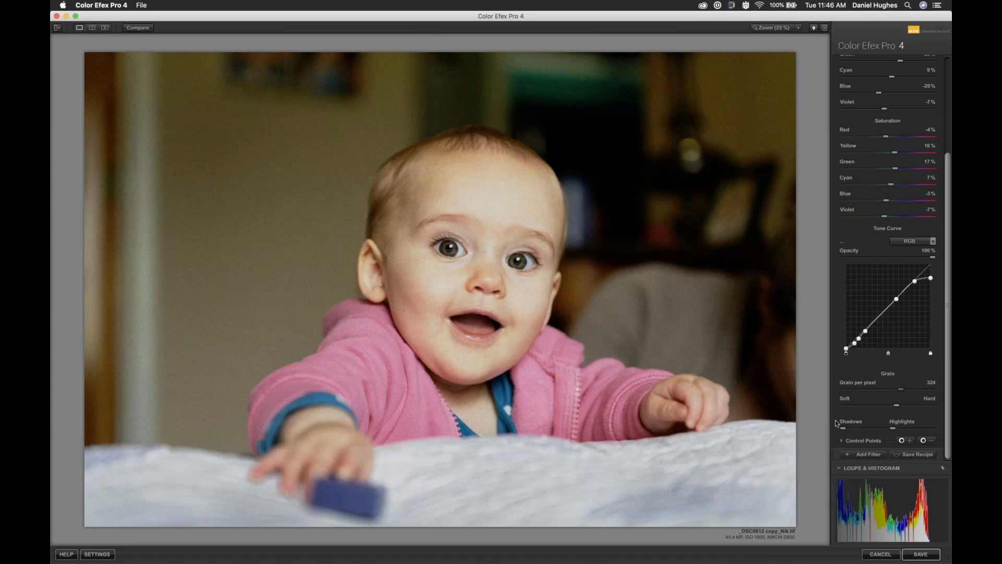
Step: Soften the Modern filter's grain, save the portrait, and open the resulting TIFF in DxO PhotoLab
{"action": "left_click_drag", "start_coordinate": [899, 405], "coordinate": [882, 407]}
{"action": "scroll", "coordinate": [945, 255], "scroll_direction": "up", "scroll_amount": 5}
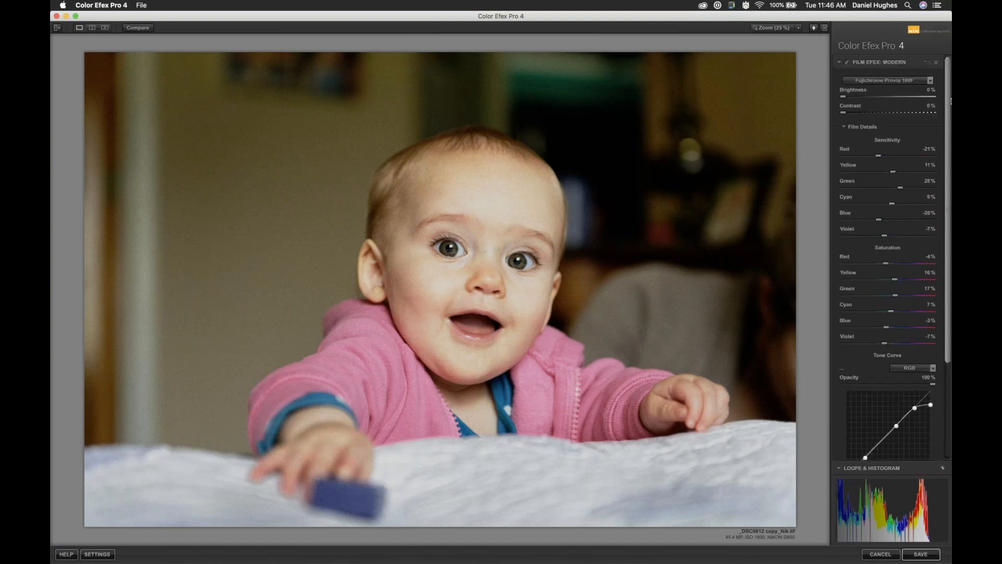
{"action": "left_click", "coordinate": [917, 555]}
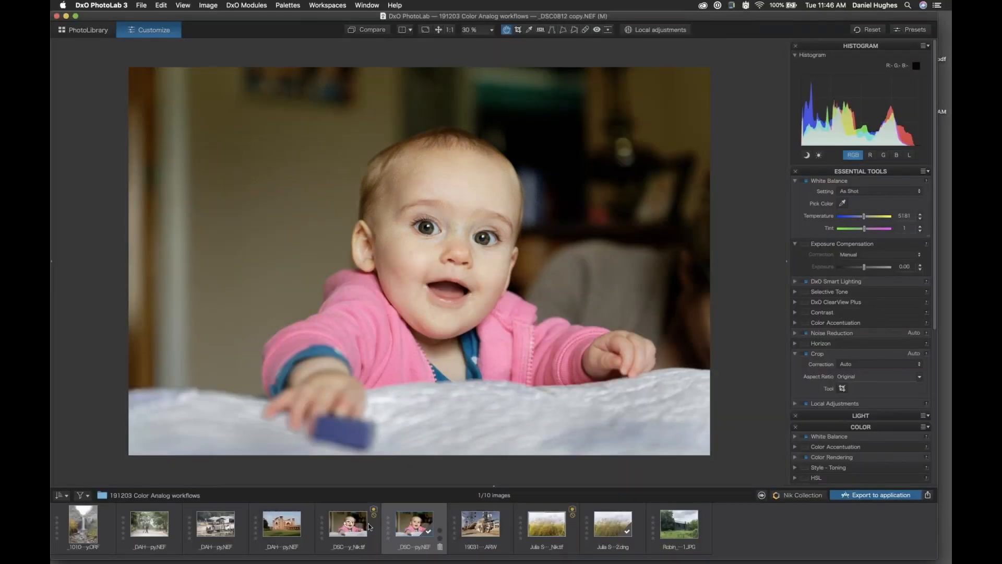
{"action": "left_click", "coordinate": [334, 534]}
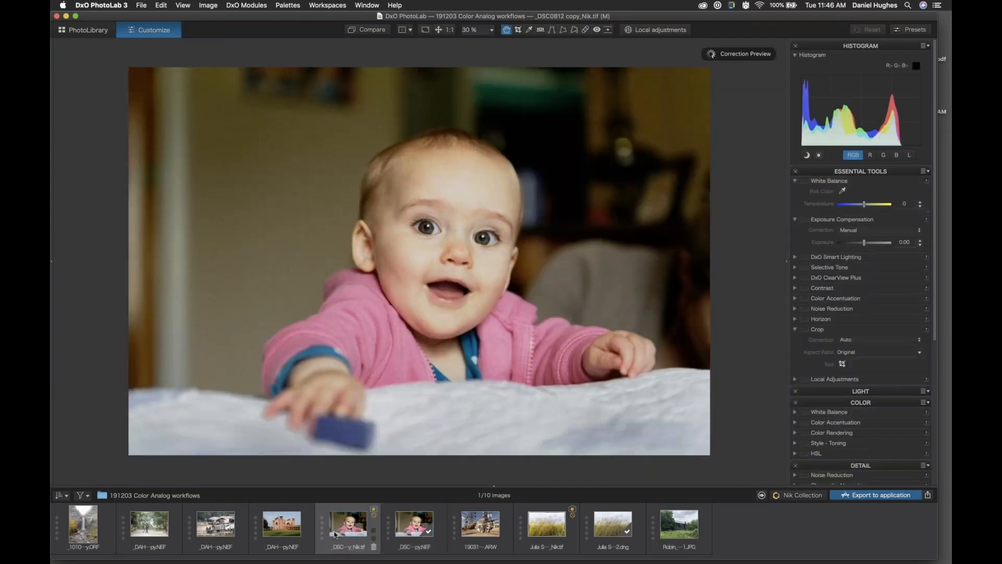
Step: Select the red sandstone gateway photo and export it to Adobe Photoshop CC 2019 as a 16-bit TIFF in Adobe RGB
{"action": "left_click", "coordinate": [270, 533]}
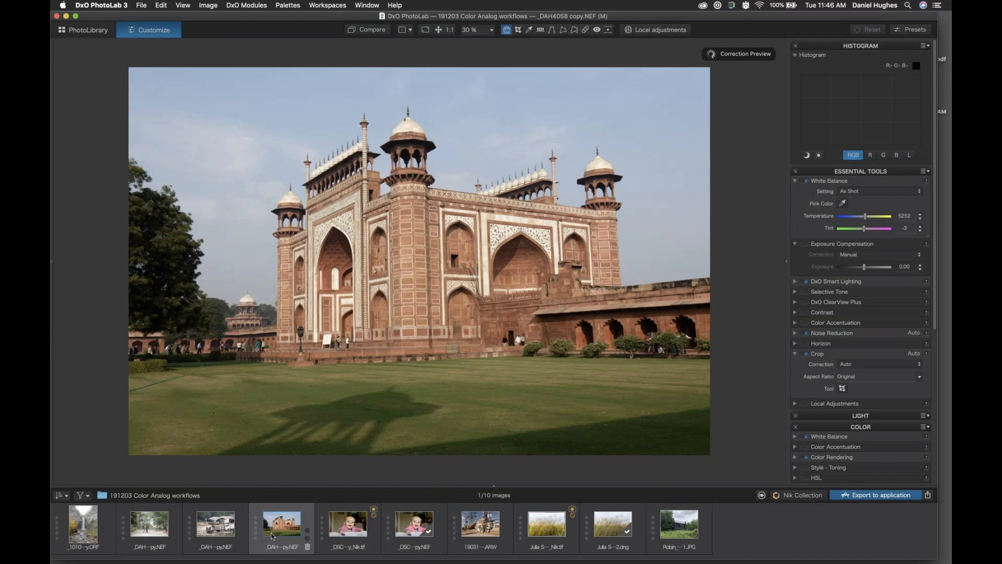
{"action": "mouse_move", "coordinate": [273, 535]}
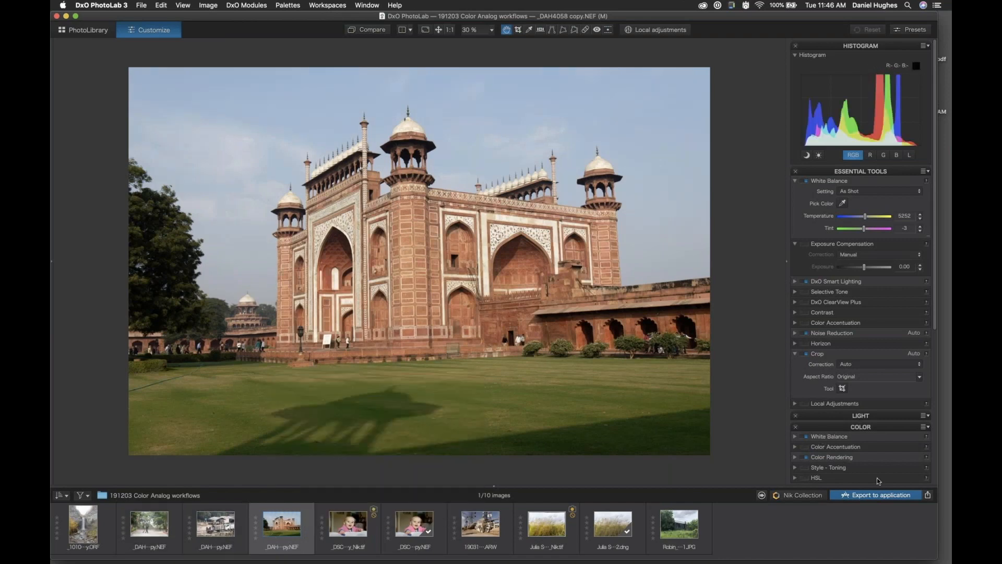
{"action": "left_click", "coordinate": [890, 496]}
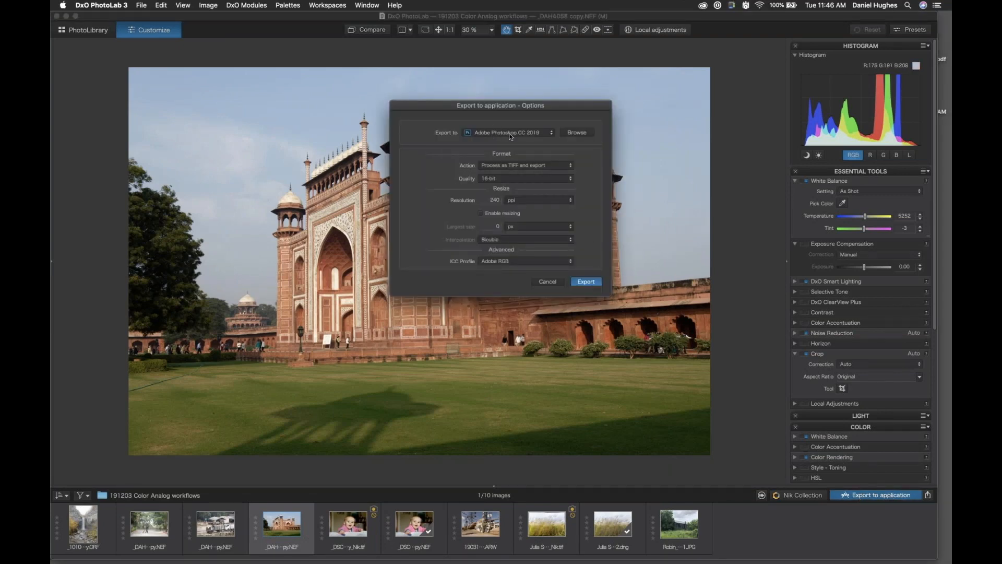
{"action": "left_click", "coordinate": [586, 281]}
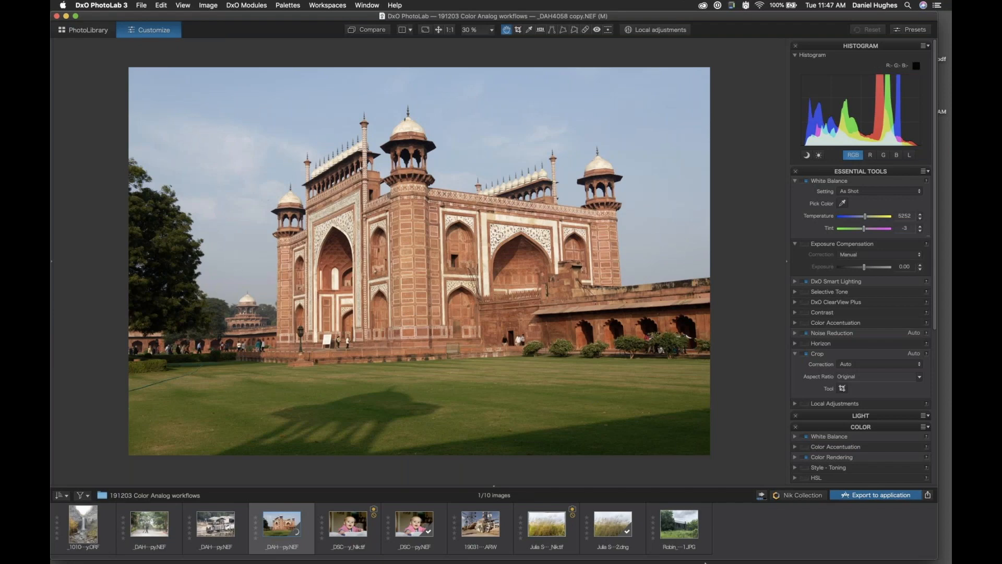
Step: Switch to Photoshop, enlarge its window to fill the screen, and zoom the gateway photo to 25%
{"action": "mouse_move", "coordinate": [704, 562]}
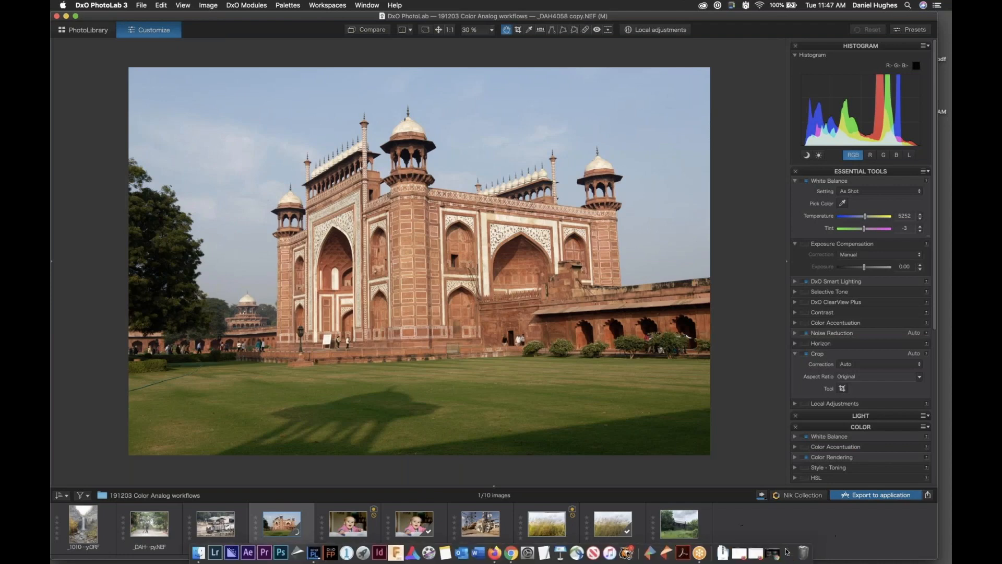
{"action": "left_click", "coordinate": [787, 551]}
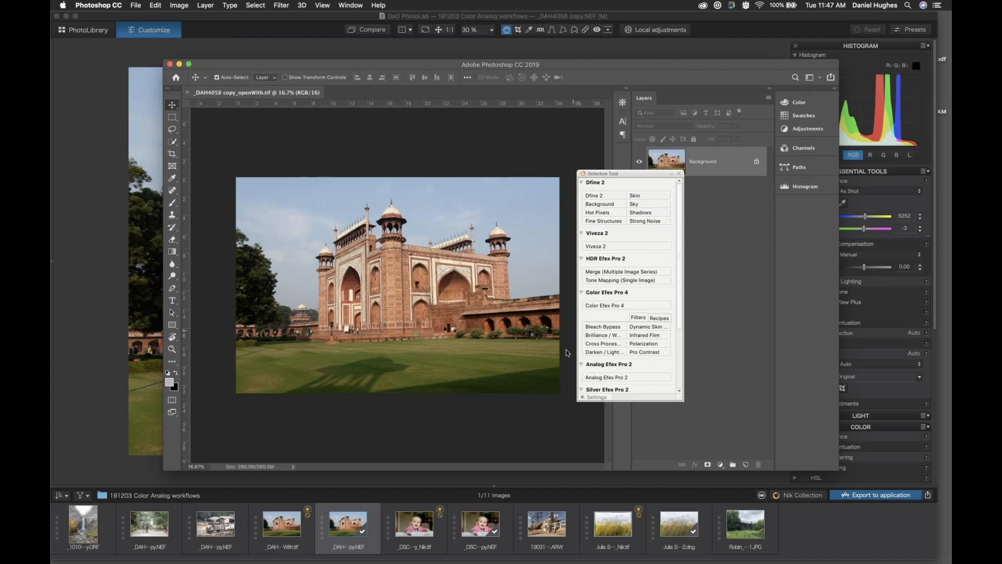
{"action": "key", "text": "super+Tab"}
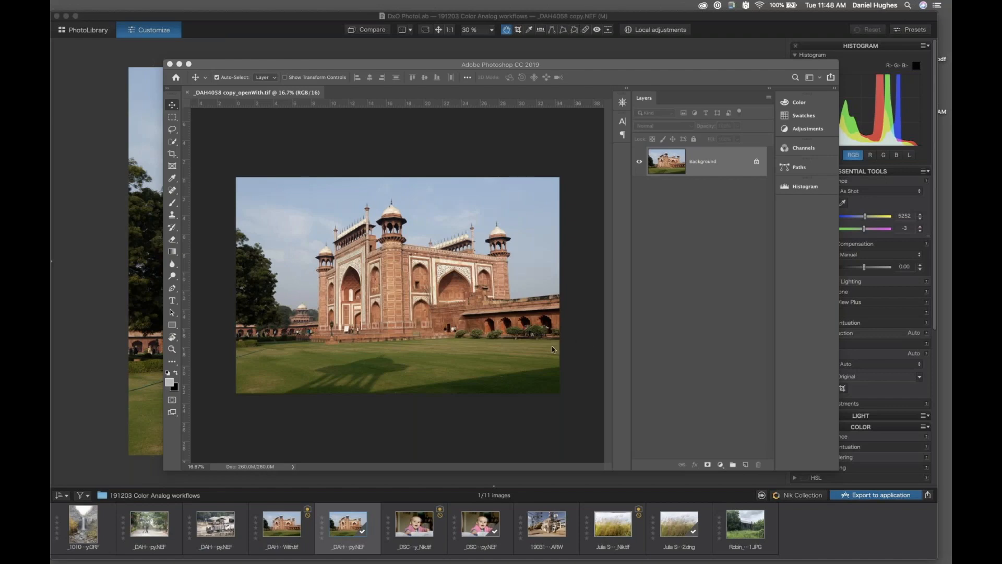
{"action": "left_click", "coordinate": [436, 66]}
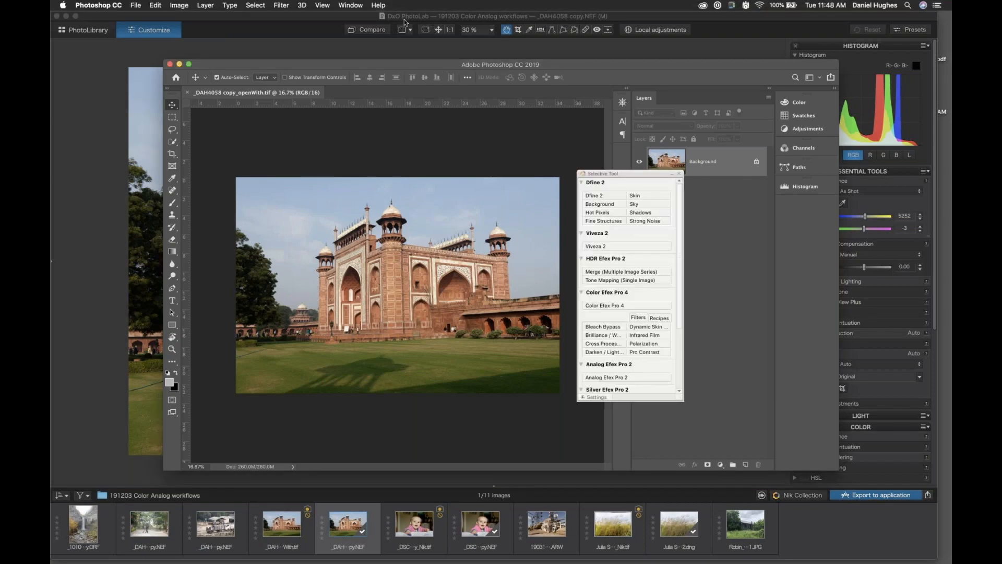
{"action": "left_click_drag", "start_coordinate": [430, 61], "coordinate": [321, 12]}
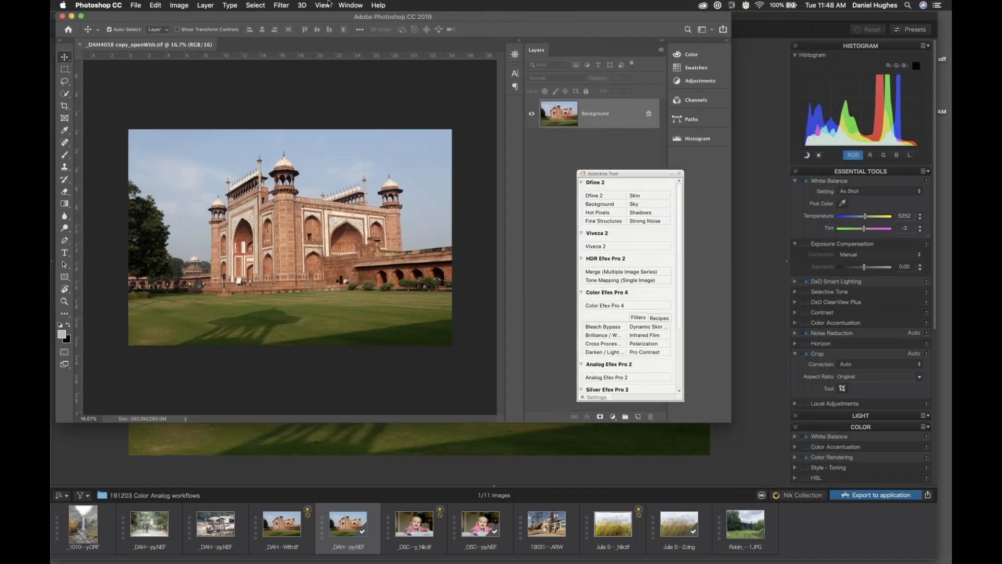
{"action": "left_click", "coordinate": [79, 16]}
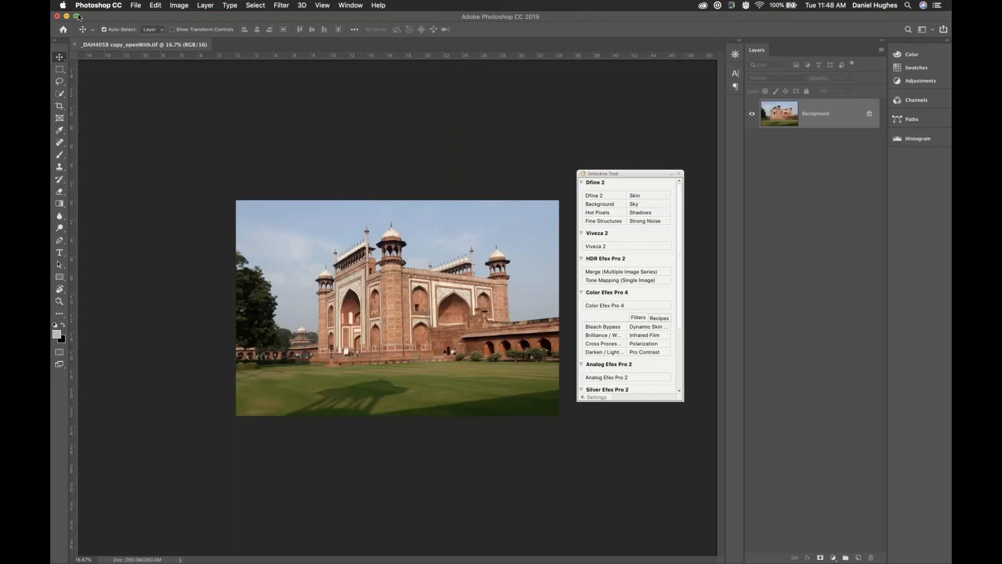
{"action": "key", "text": "super+equal"}
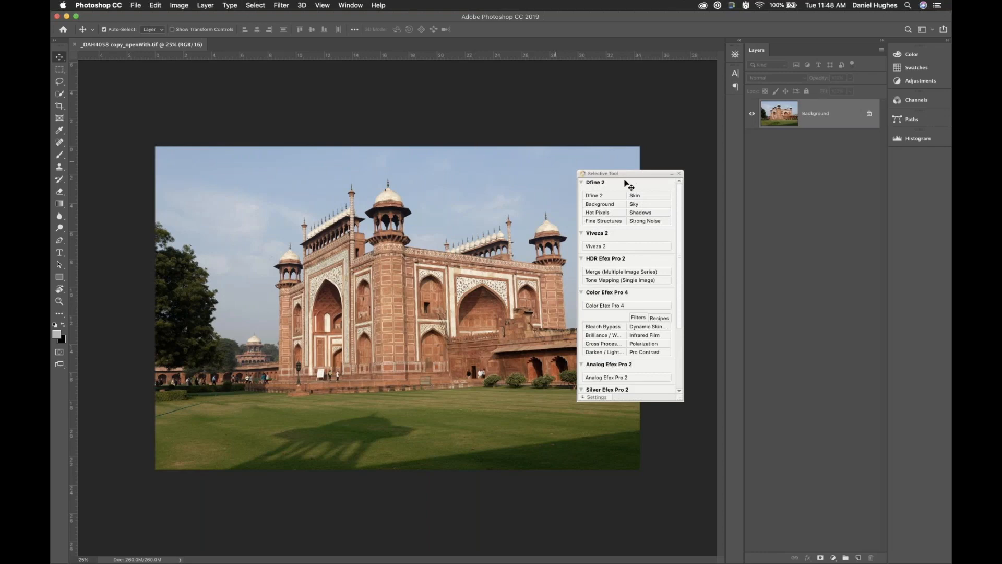
Step: Move the Selective Tool palette off the photo and collapse every expanded plug-in group except Color Efex Pro 4
{"action": "left_click_drag", "start_coordinate": [620, 174], "coordinate": [722, 176]}
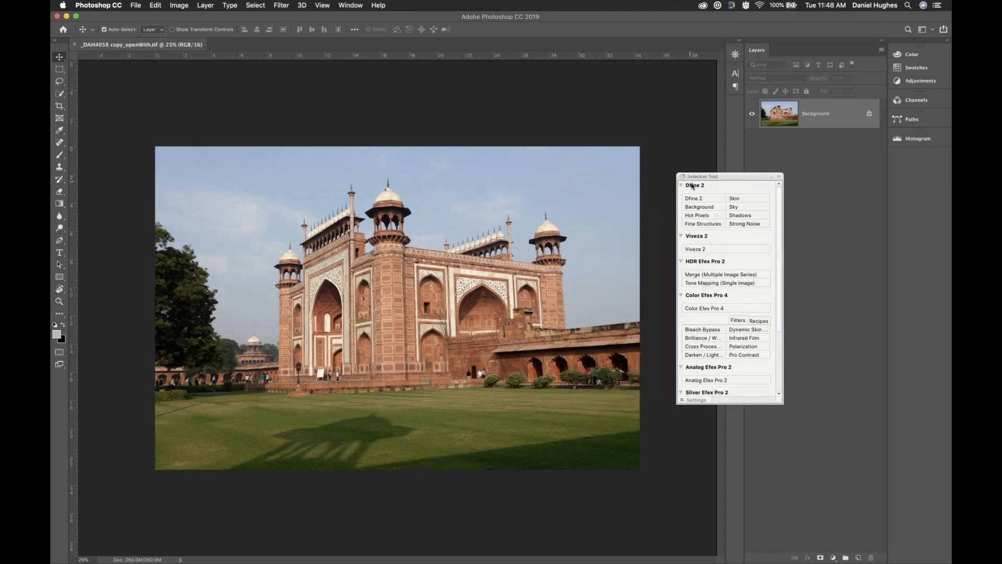
{"action": "left_click", "coordinate": [692, 186]}
{"action": "left_click", "coordinate": [694, 193]}
{"action": "left_click", "coordinate": [695, 203]}
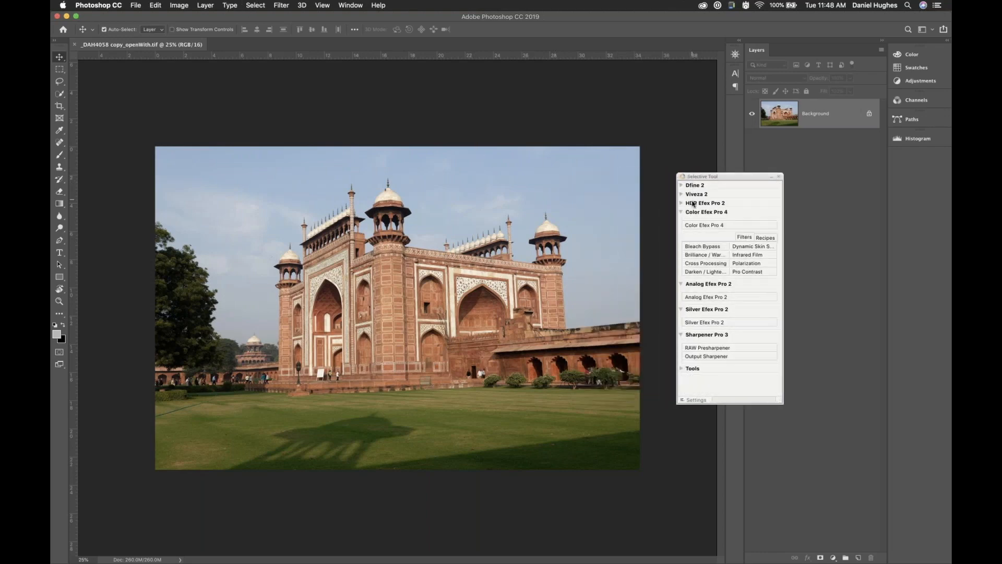
{"action": "left_click", "coordinate": [704, 285]}
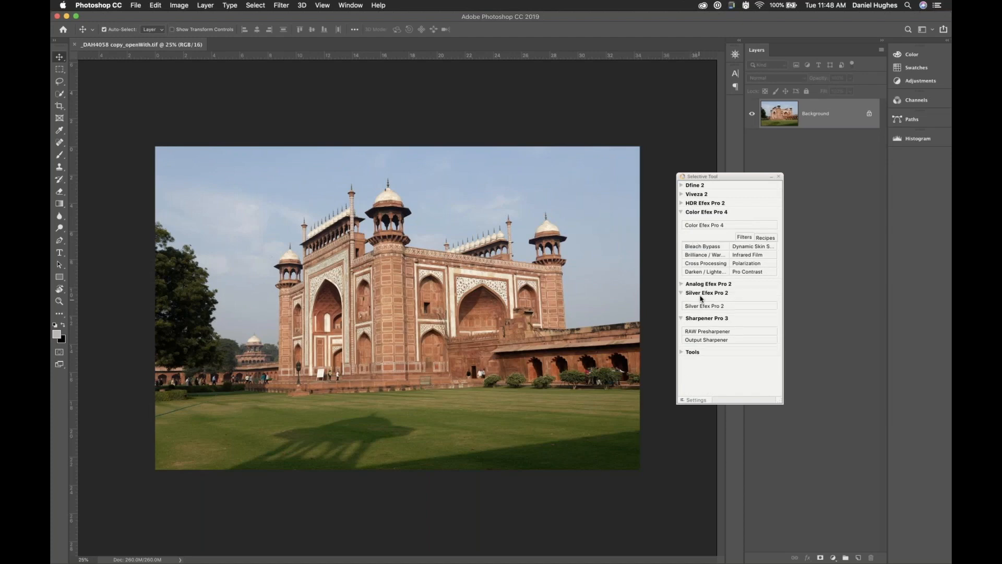
{"action": "left_click", "coordinate": [702, 295]}
{"action": "left_click", "coordinate": [701, 302]}
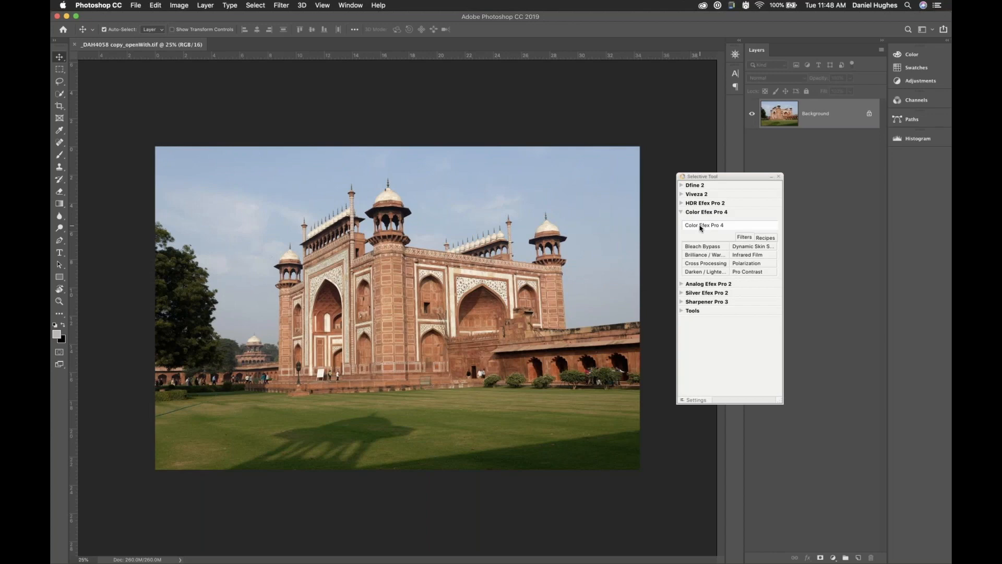
Step: Open the gateway photo in Color Efex Pro 4 and set the Modern filter's film type to Kodak Ektachrome 400X Pro
{"action": "left_click", "coordinate": [700, 228]}
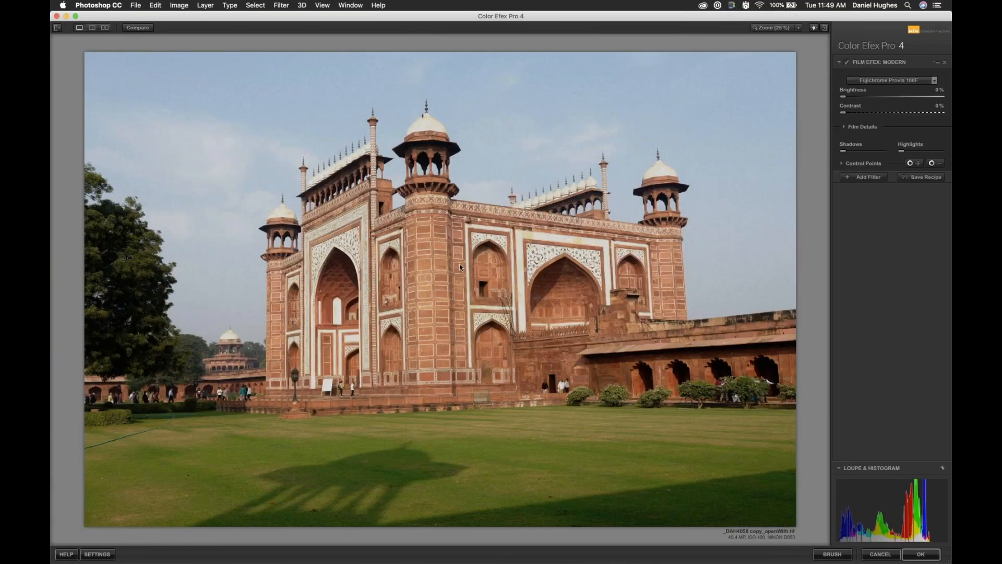
{"action": "left_click", "coordinate": [933, 81]}
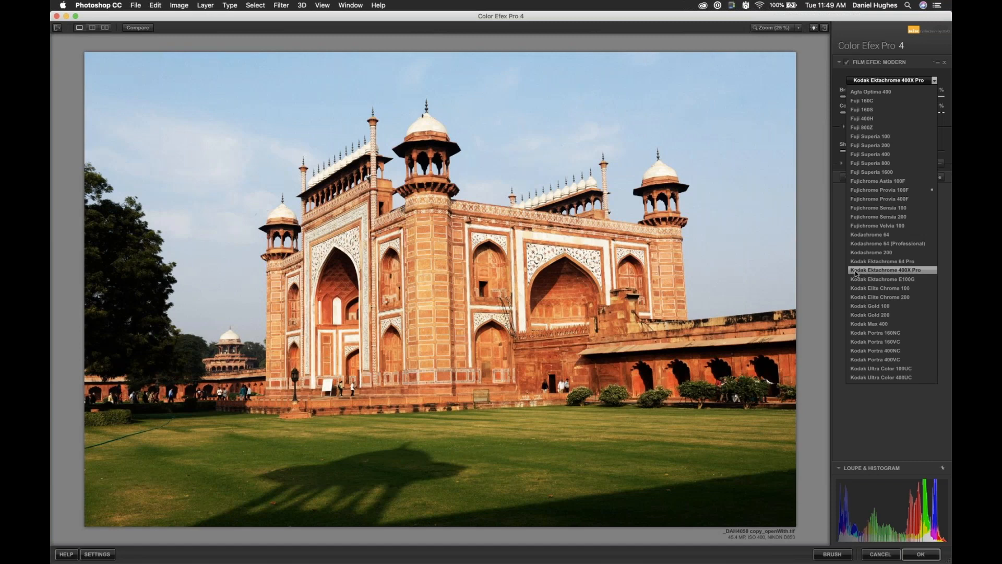
{"action": "left_click", "coordinate": [855, 270]}
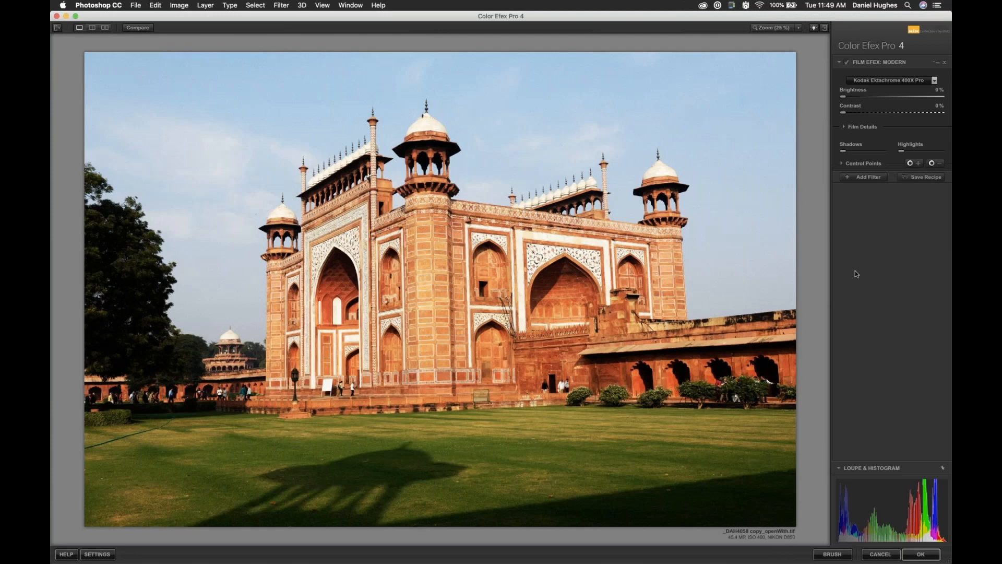
Step: In the film details, set the red sensitivity to -8% and the yellow sensitivity to 14%
{"action": "left_click", "coordinate": [859, 128]}
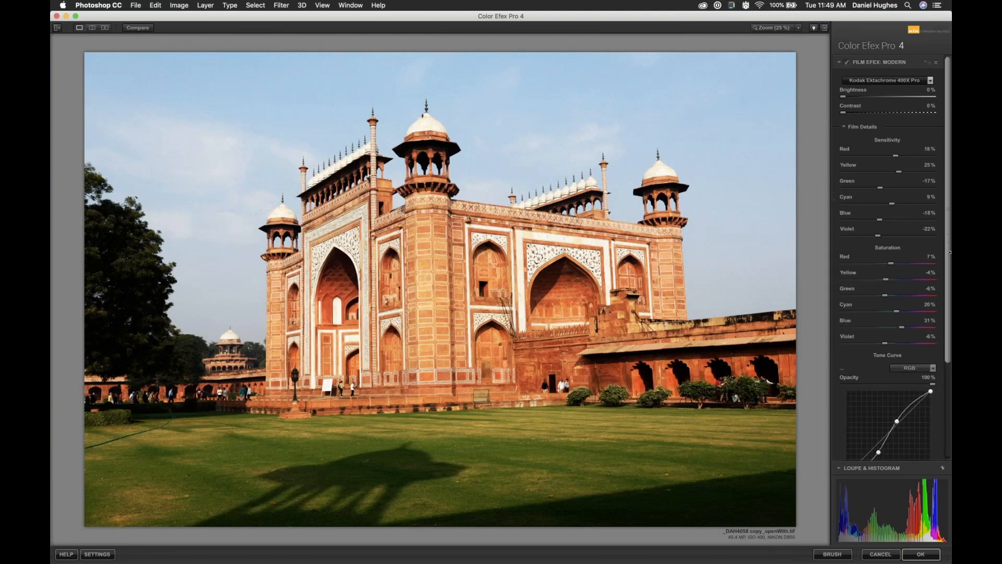
{"action": "scroll", "coordinate": [914, 240], "scroll_direction": "down", "scroll_amount": 3}
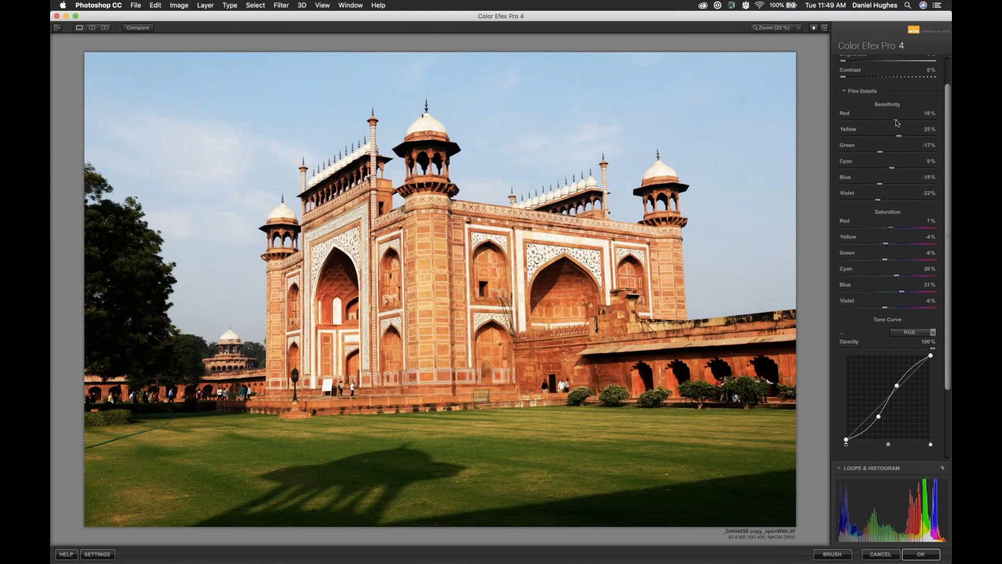
{"action": "left_click_drag", "start_coordinate": [898, 123], "coordinate": [880, 124]}
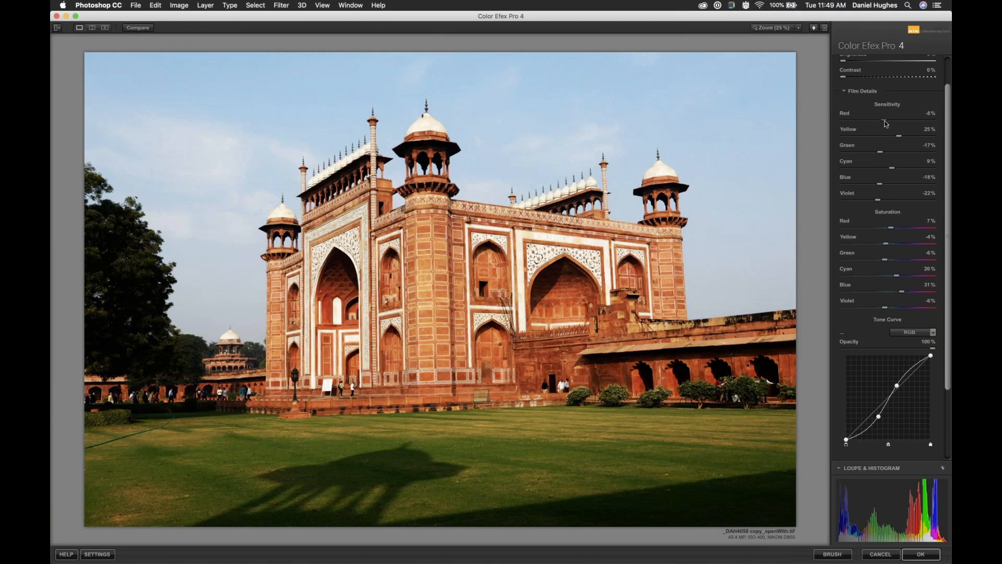
{"action": "left_click_drag", "start_coordinate": [899, 136], "coordinate": [896, 139]}
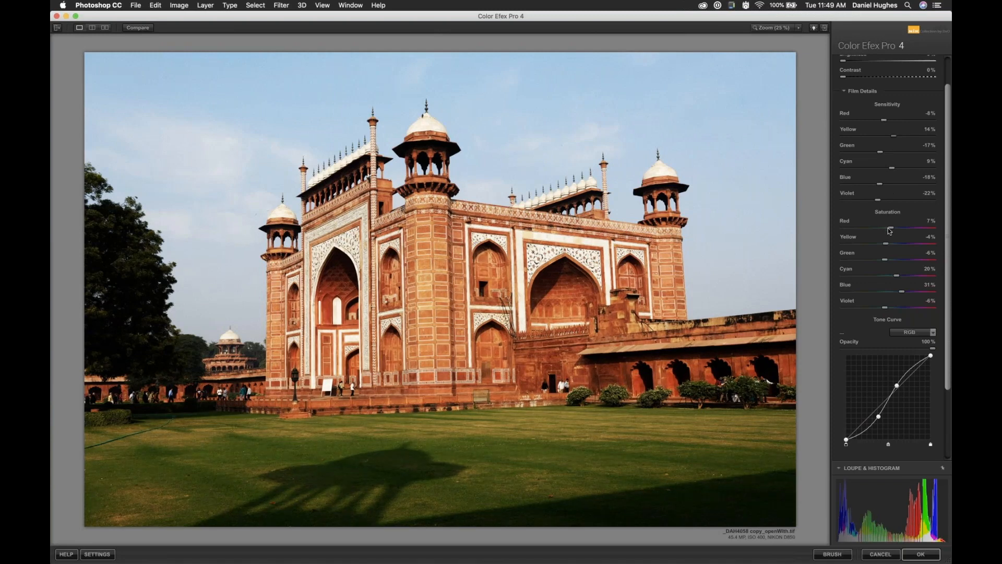
Step: Test the film's red saturation down to -100%, and set it to -13%
{"action": "left_click_drag", "start_coordinate": [892, 231], "coordinate": [767, 225]}
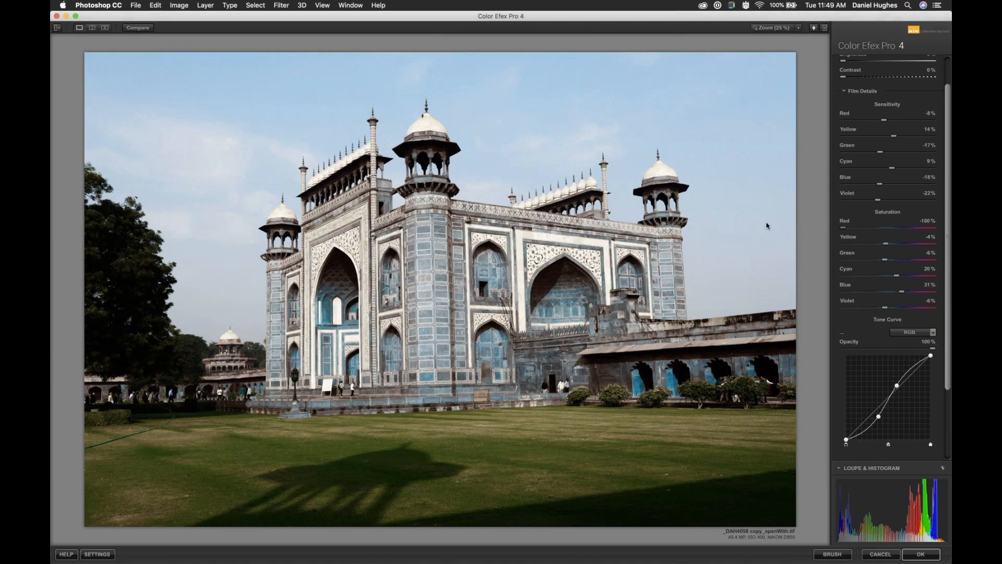
{"action": "left_click_drag", "start_coordinate": [844, 228], "coordinate": [855, 231]}
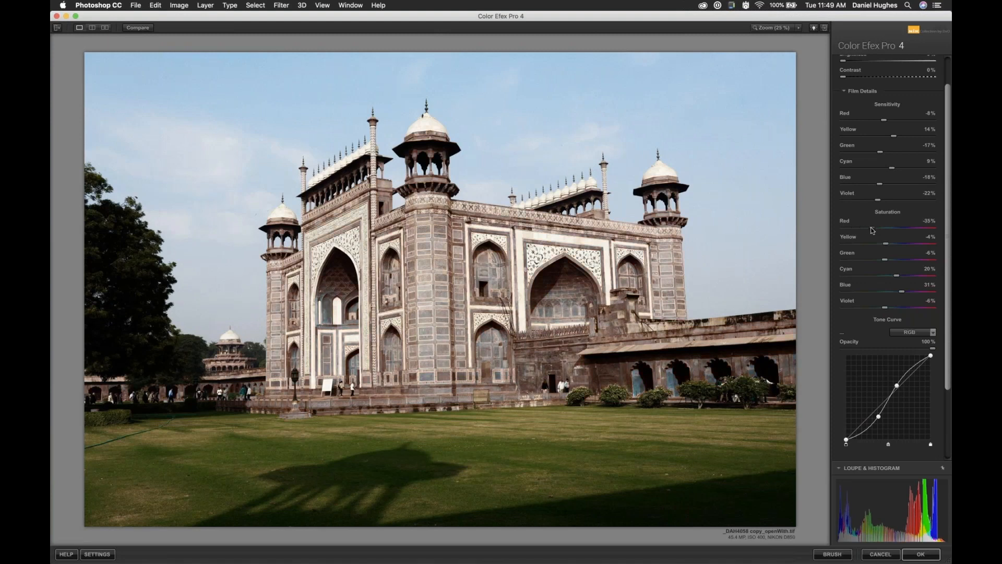
{"action": "left_click_drag", "start_coordinate": [872, 230], "coordinate": [889, 231]}
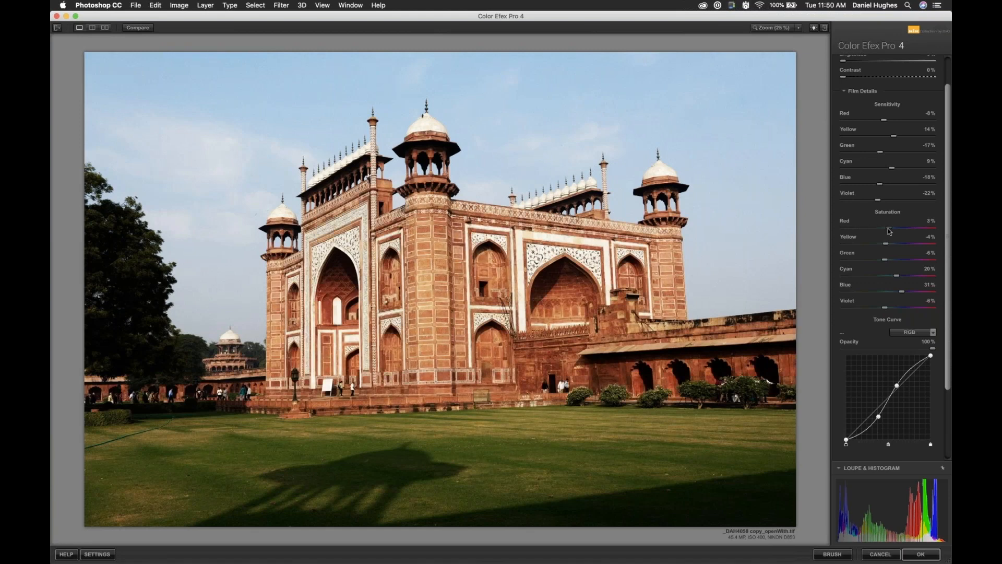
{"action": "mouse_move", "coordinate": [890, 232]}
{"action": "left_mouse_down"}
{"action": "mouse_move", "coordinate": [932, 229]}
{"action": "mouse_move", "coordinate": [884, 229]}
{"action": "left_mouse_up"}
{"action": "scroll", "coordinate": [944, 199], "scroll_direction": "up", "scroll_amount": 2}
{"action": "scroll", "coordinate": [943, 187], "scroll_direction": "up", "scroll_amount": 1}
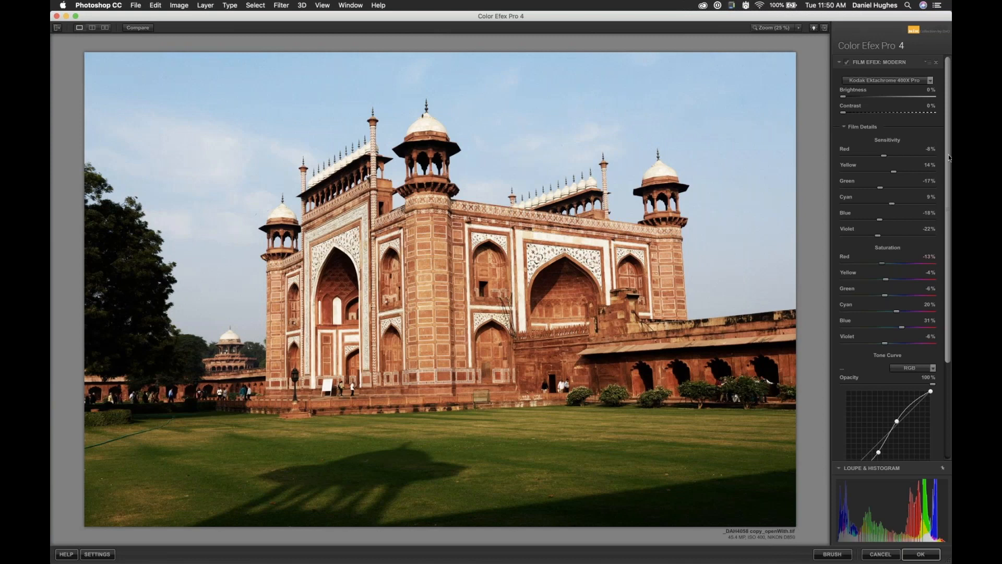
Step: Add a second filter on top of the Modern film filter and choose Low Key from the filter library
{"action": "scroll", "coordinate": [943, 158], "scroll_direction": "down", "scroll_amount": 5}
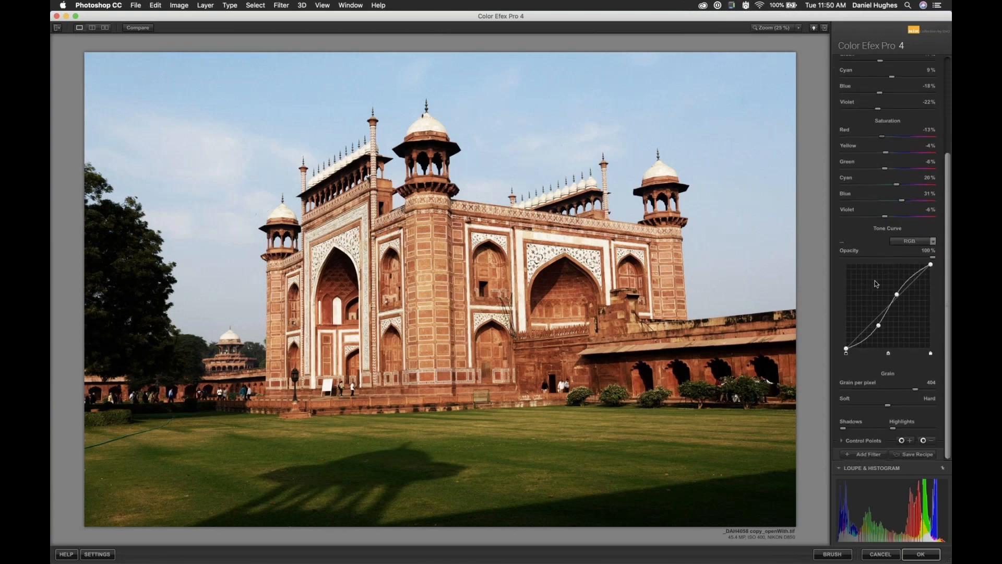
{"action": "left_click", "coordinate": [866, 455]}
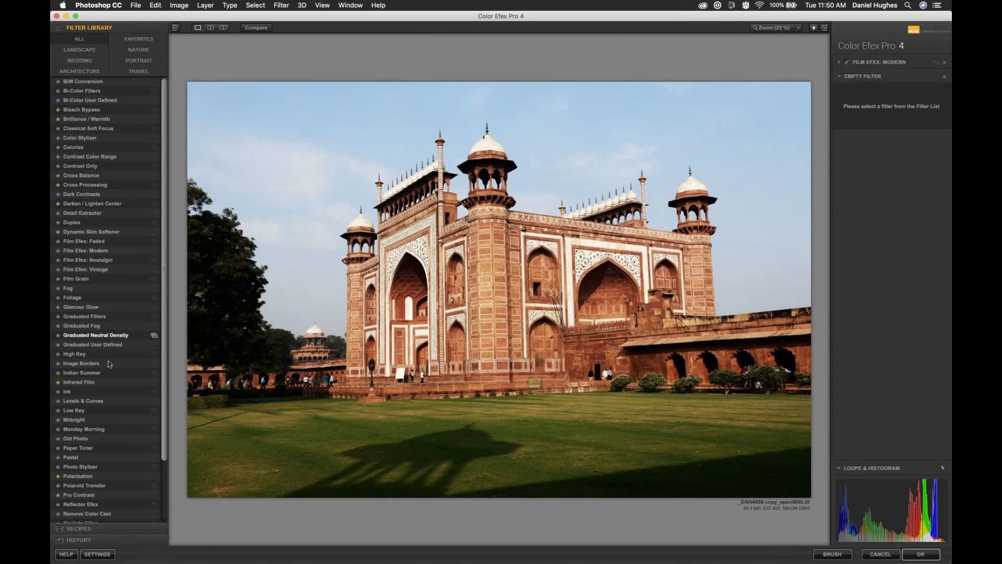
{"action": "scroll", "coordinate": [110, 370], "scroll_direction": "down", "scroll_amount": 3}
{"action": "scroll", "coordinate": [110, 369], "scroll_direction": "down", "scroll_amount": 3}
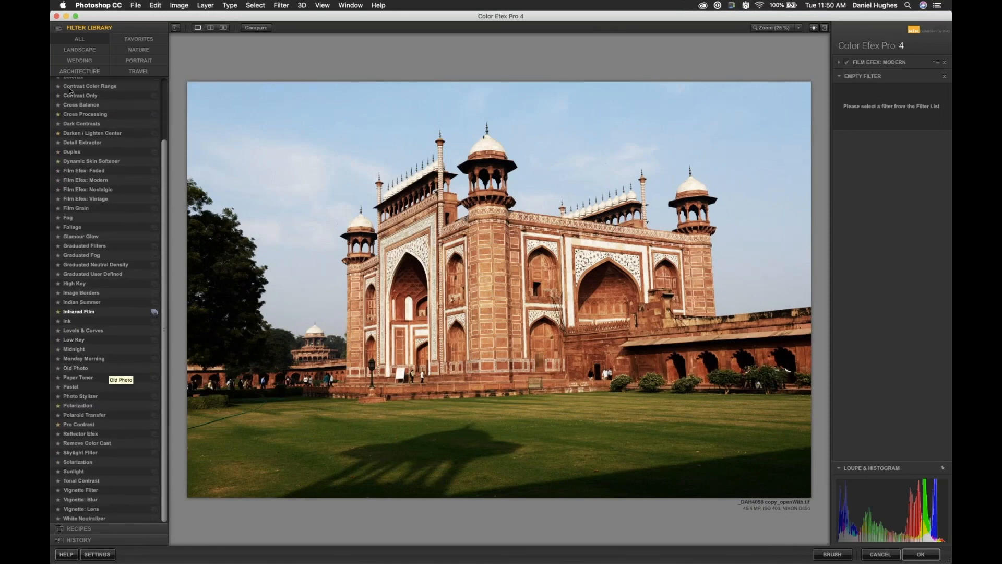
{"action": "scroll", "coordinate": [86, 149], "scroll_direction": "up", "scroll_amount": 6}
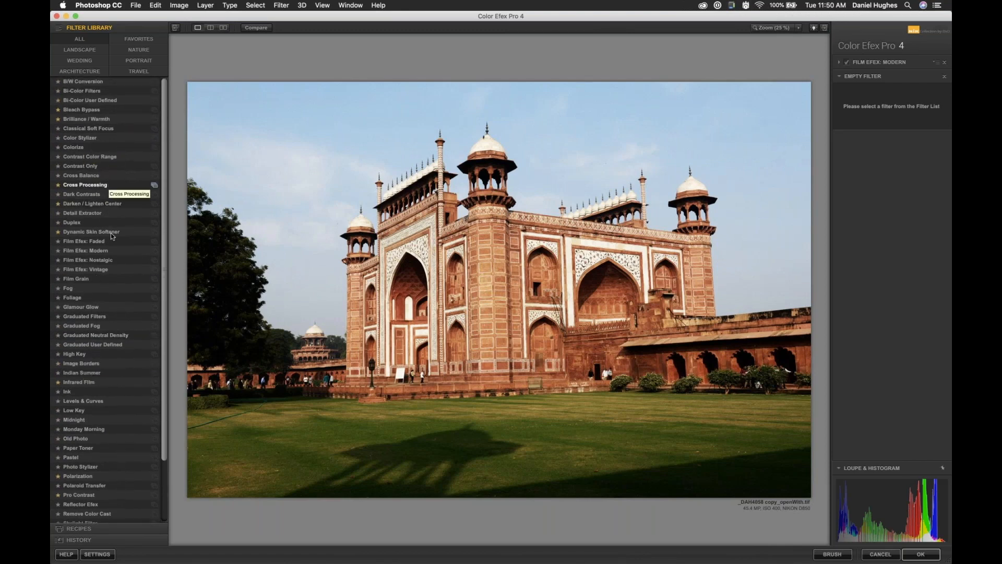
{"action": "scroll", "coordinate": [97, 261], "scroll_direction": "down", "scroll_amount": 5}
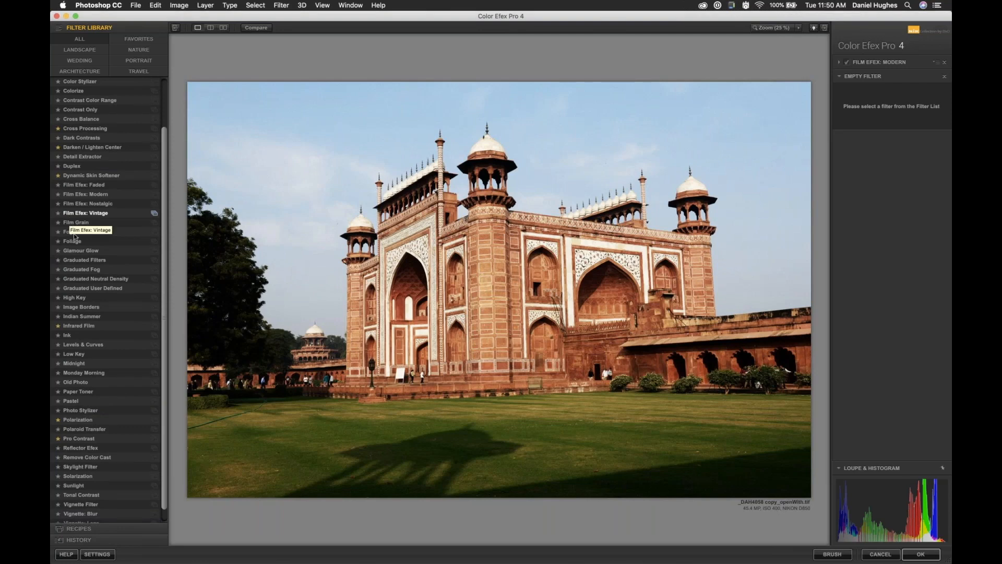
{"action": "left_click", "coordinate": [77, 355]}
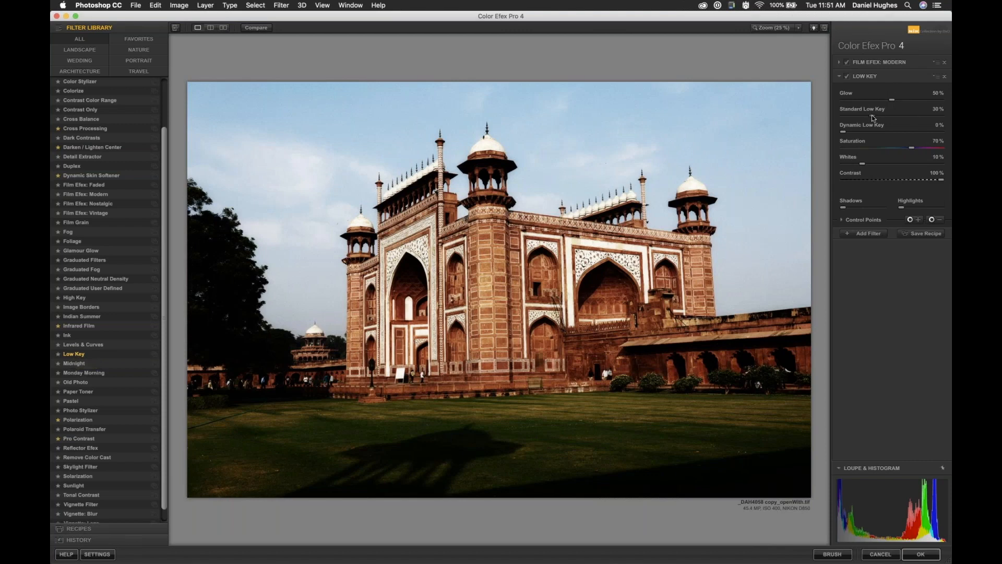
Step: In the Low Key filter, set Standard Low Key to 44%, Dynamic Low Key to 14% and Whites to 24%
{"action": "left_click_drag", "start_coordinate": [874, 118], "coordinate": [856, 132]}
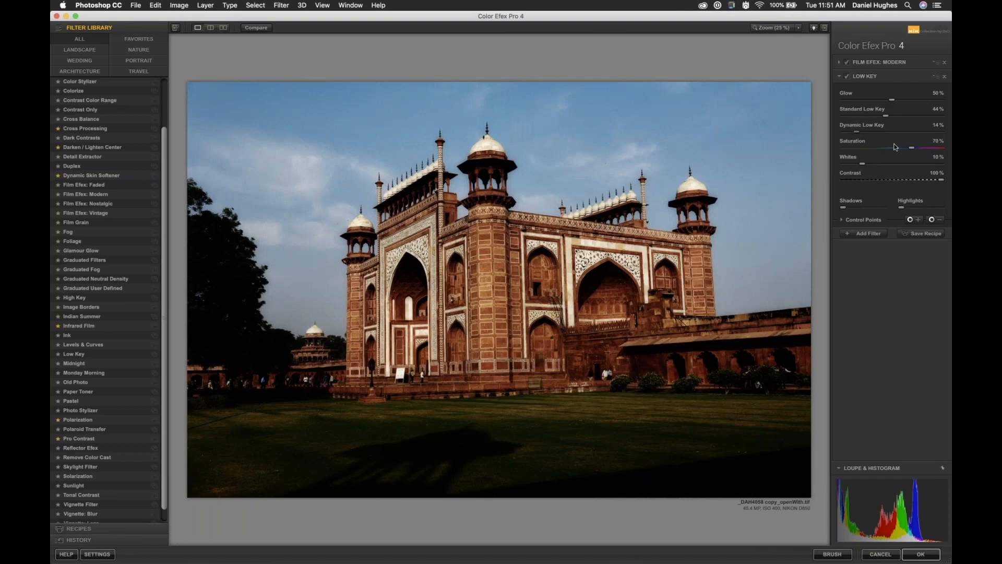
{"action": "left_click_drag", "start_coordinate": [863, 166], "coordinate": [889, 162]}
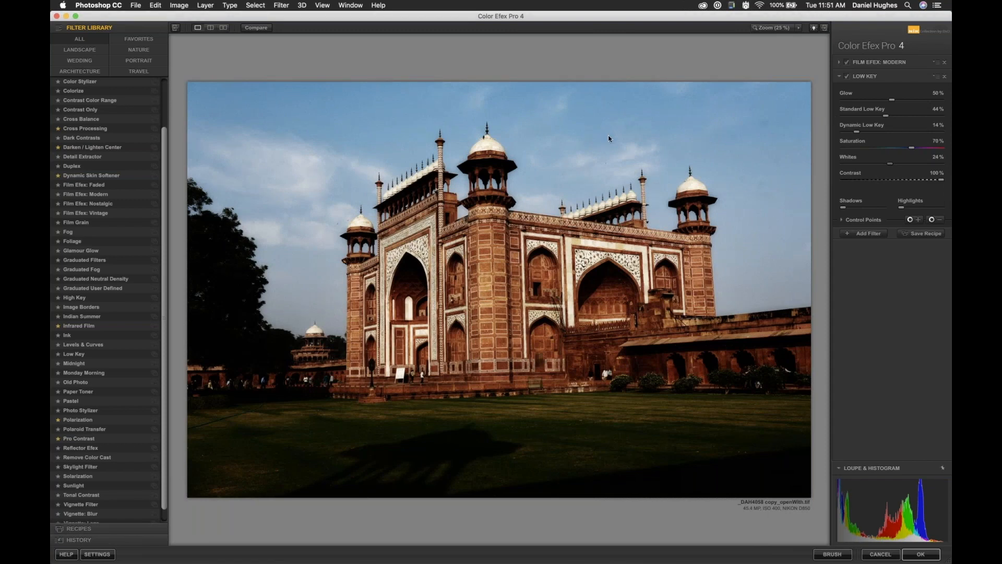
Step: Restrict the Low Key effect to the sky with three additive control points across it, sized about 52%, 67% and 65%
{"action": "left_click", "coordinate": [919, 219]}
{"action": "left_click", "coordinate": [739, 154]}
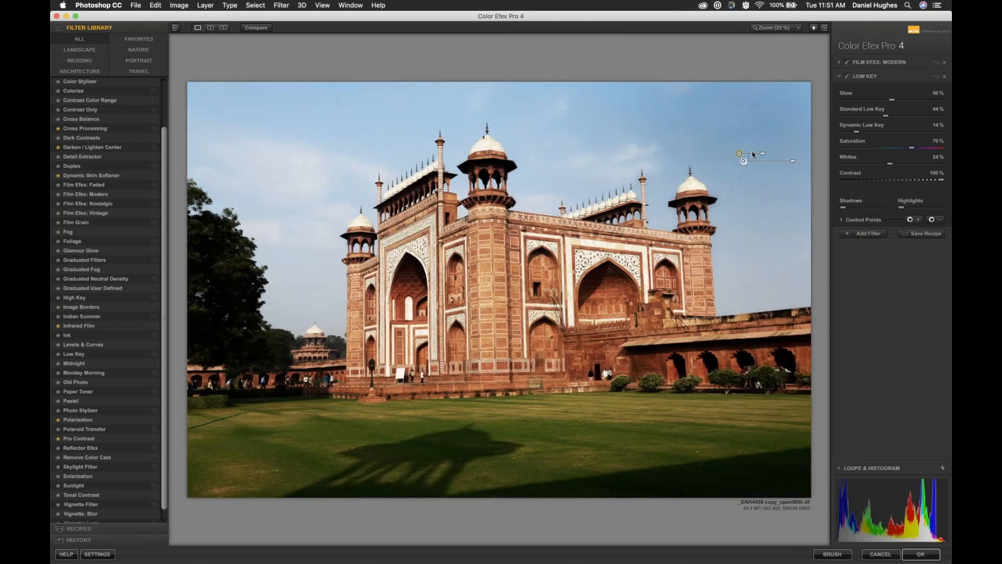
{"action": "left_click_drag", "start_coordinate": [762, 153], "coordinate": [775, 153]}
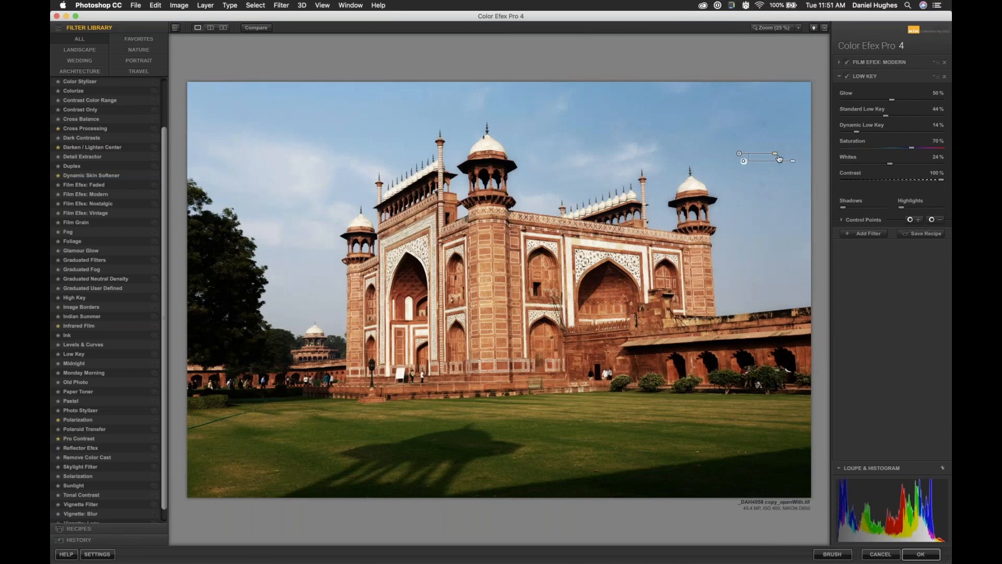
{"action": "left_click", "coordinate": [917, 220]}
{"action": "left_click", "coordinate": [500, 104]}
{"action": "left_click_drag", "start_coordinate": [523, 104], "coordinate": [543, 107]}
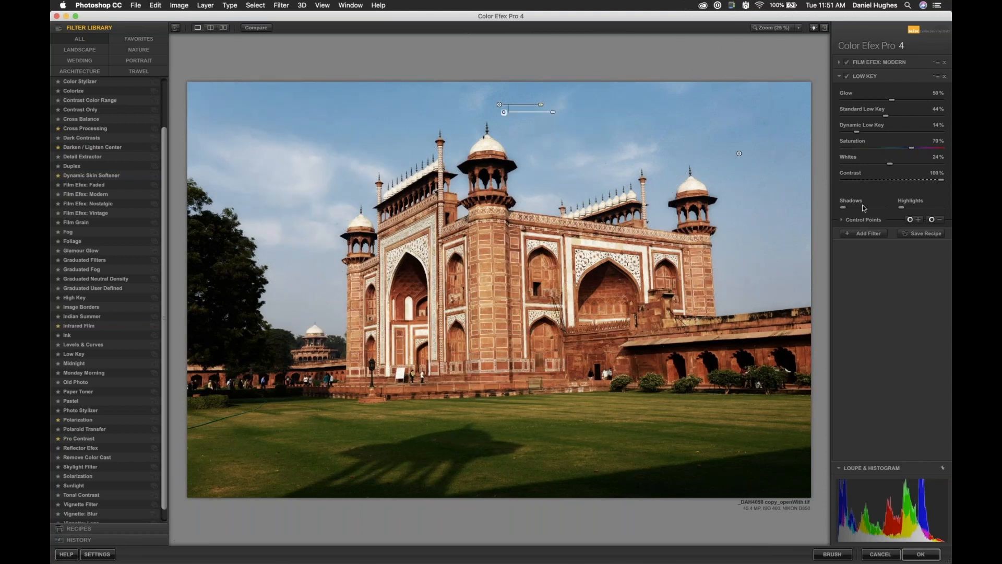
{"action": "left_click", "coordinate": [919, 220]}
{"action": "left_click", "coordinate": [225, 164]}
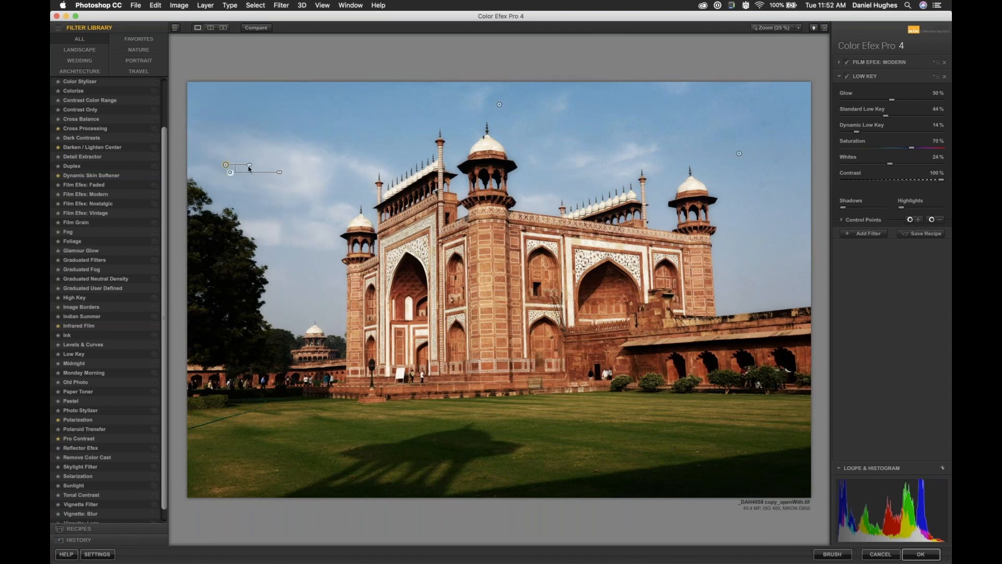
{"action": "left_click_drag", "start_coordinate": [251, 166], "coordinate": [265, 166]}
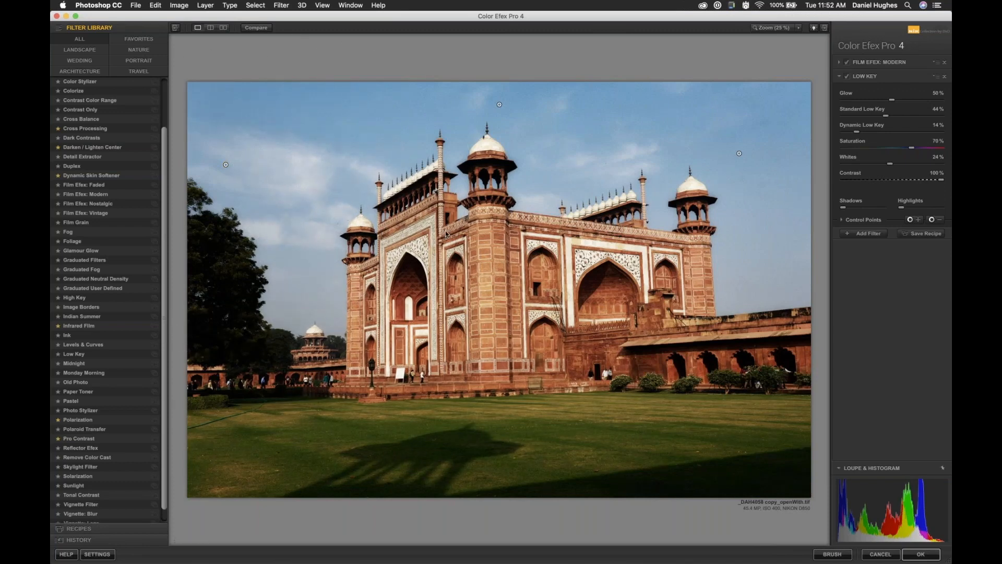
Step: Toggle the Low Key filter off and on twice to compare the sky with and without it
{"action": "left_click", "coordinate": [847, 77]}
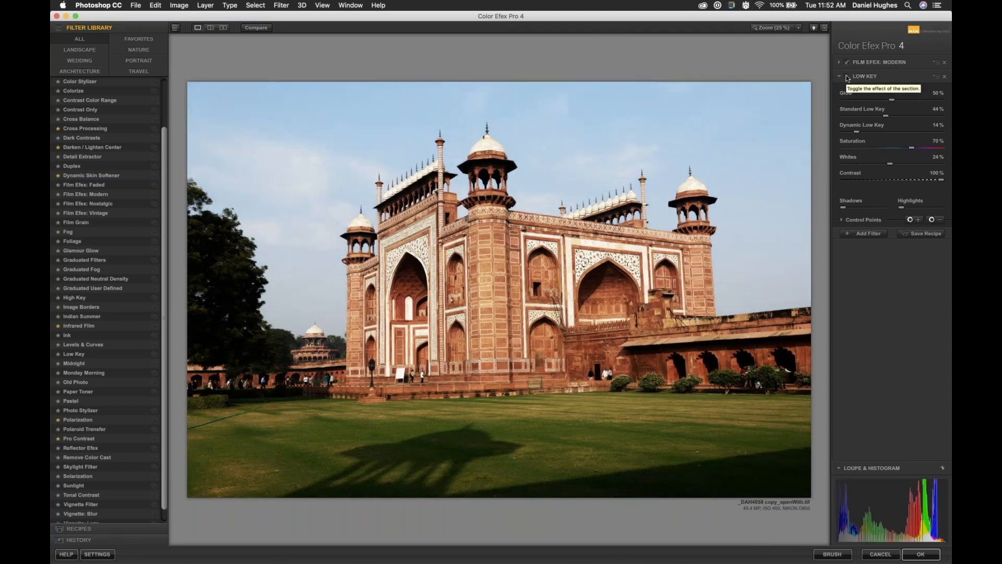
{"action": "left_click", "coordinate": [848, 77]}
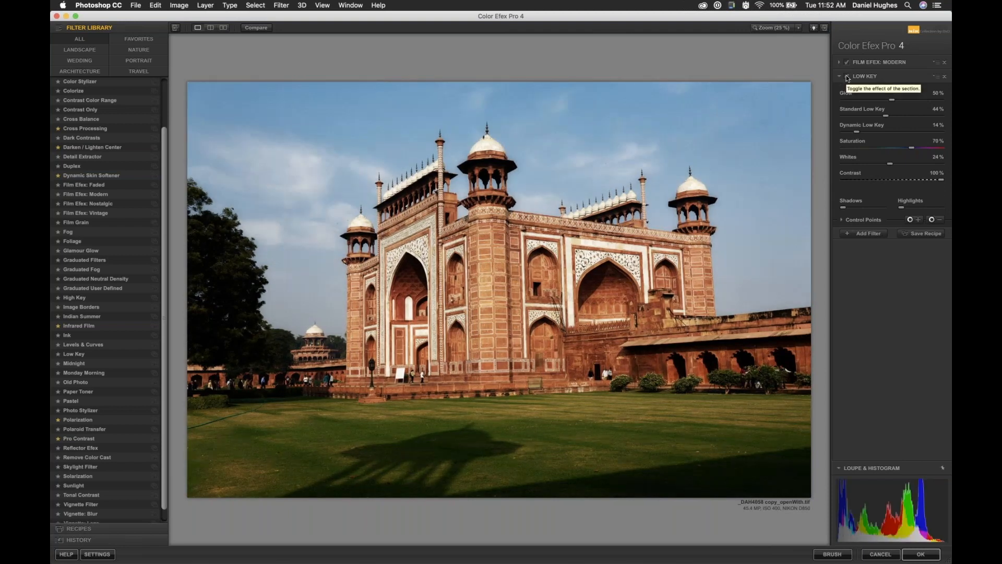
{"action": "left_click", "coordinate": [847, 77]}
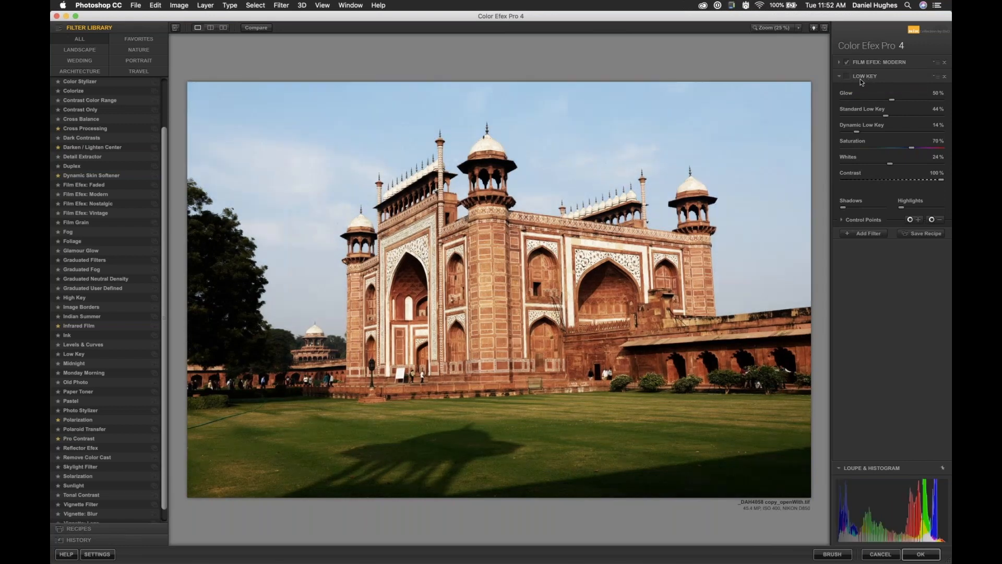
{"action": "left_click", "coordinate": [848, 77]}
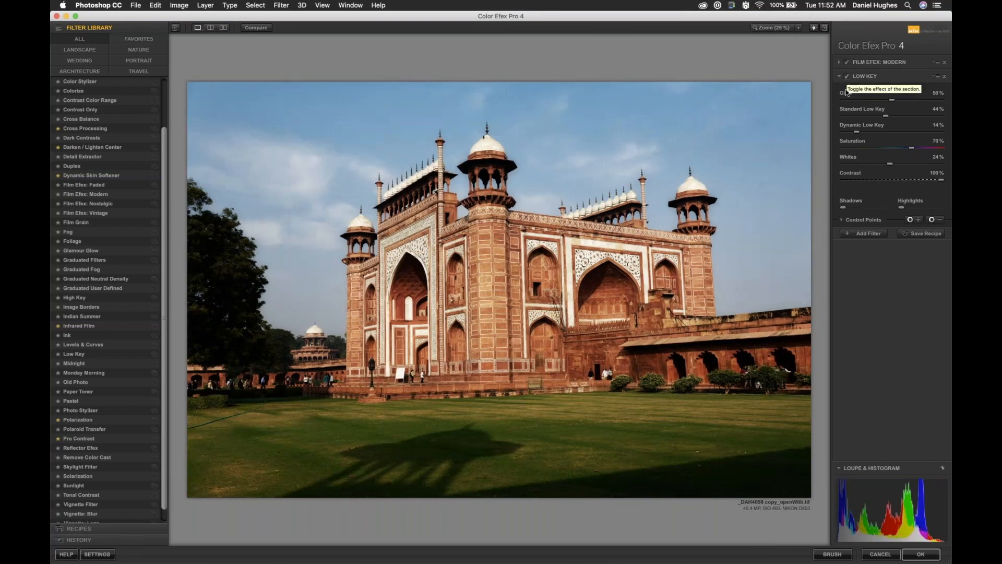
Step: Expand the Low Key control point list and inspect the selection mask of Control Point 1
{"action": "left_click", "coordinate": [855, 222]}
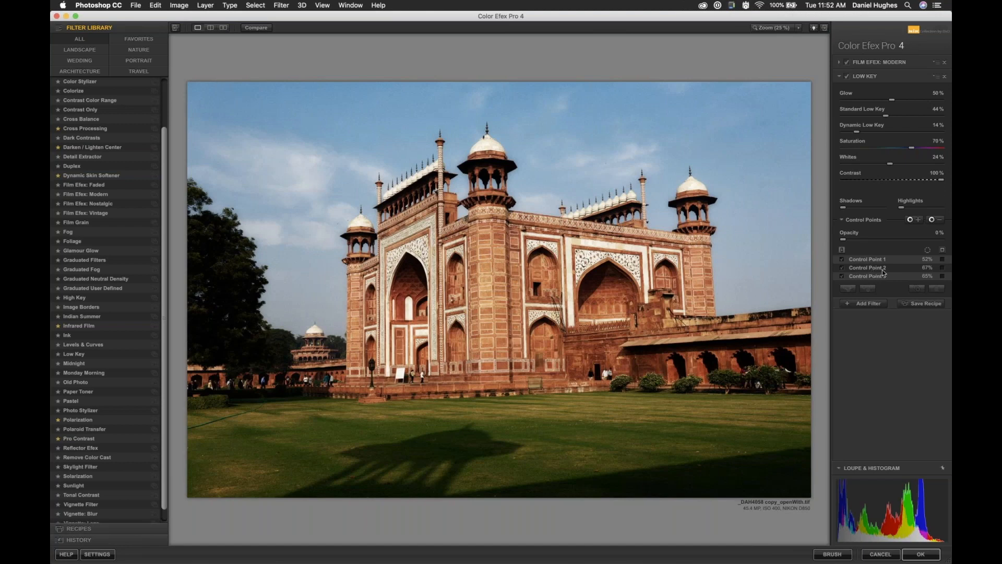
{"action": "left_click", "coordinate": [943, 259]}
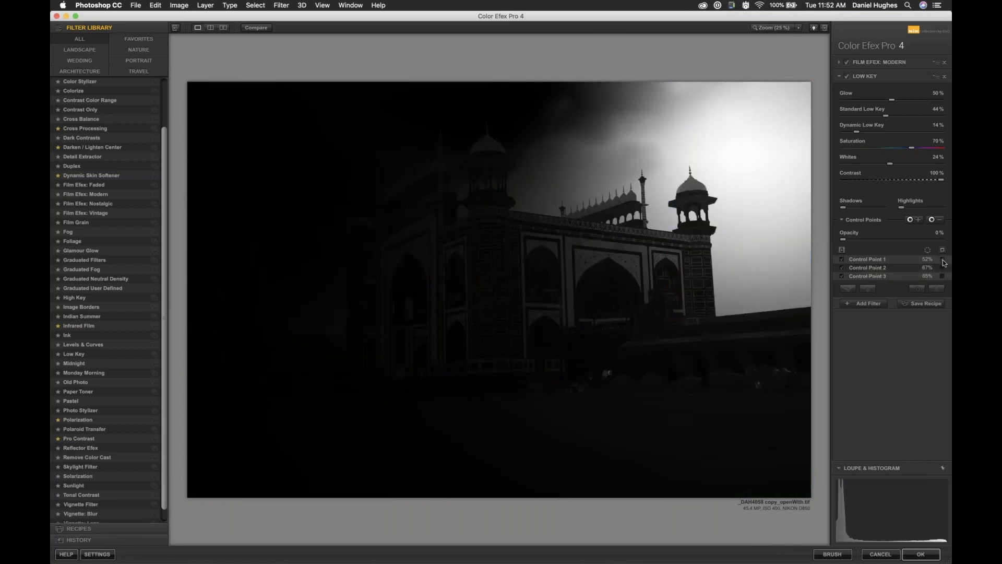
{"action": "left_click", "coordinate": [943, 259]}
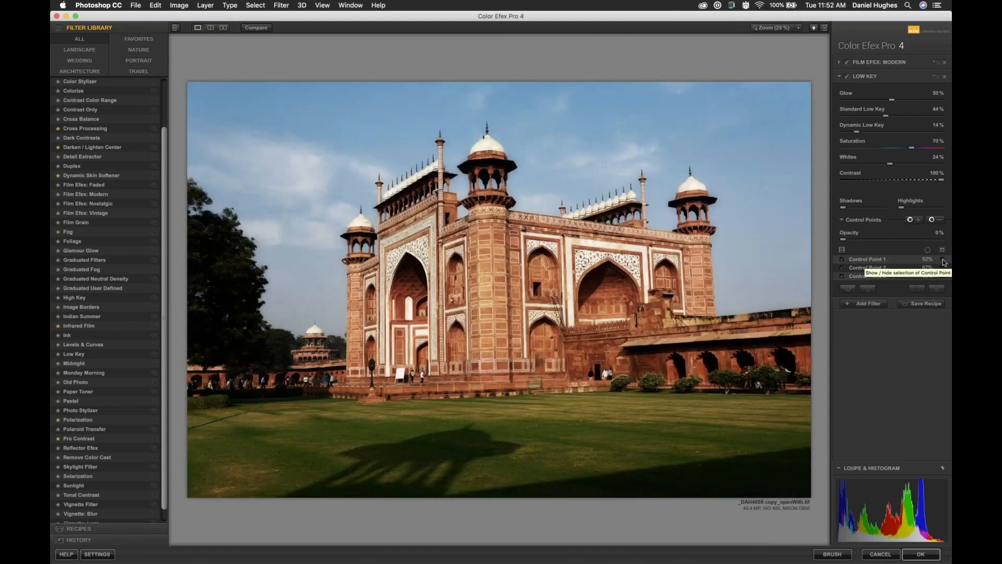
{"action": "left_click", "coordinate": [943, 260]}
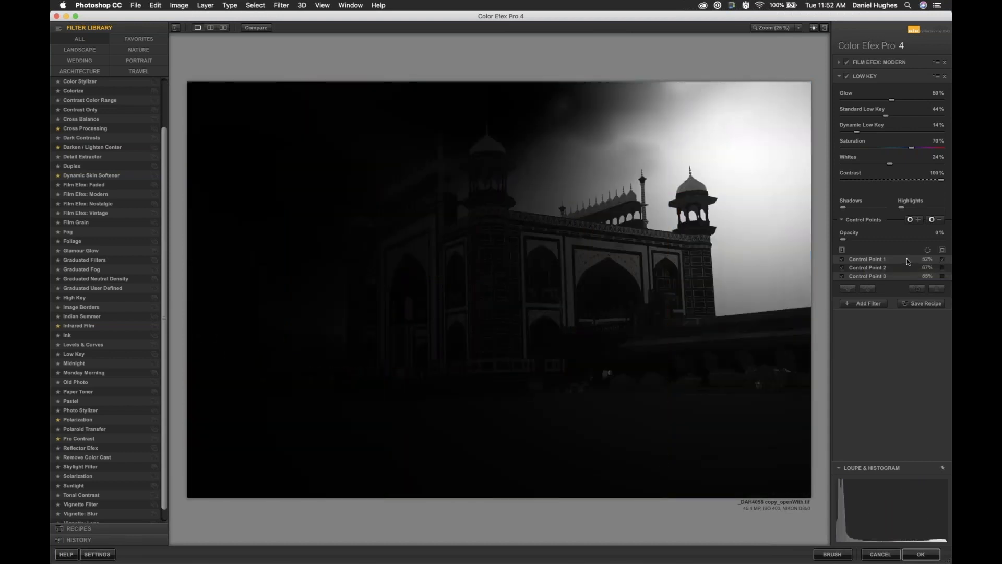
{"action": "left_click", "coordinate": [943, 259]}
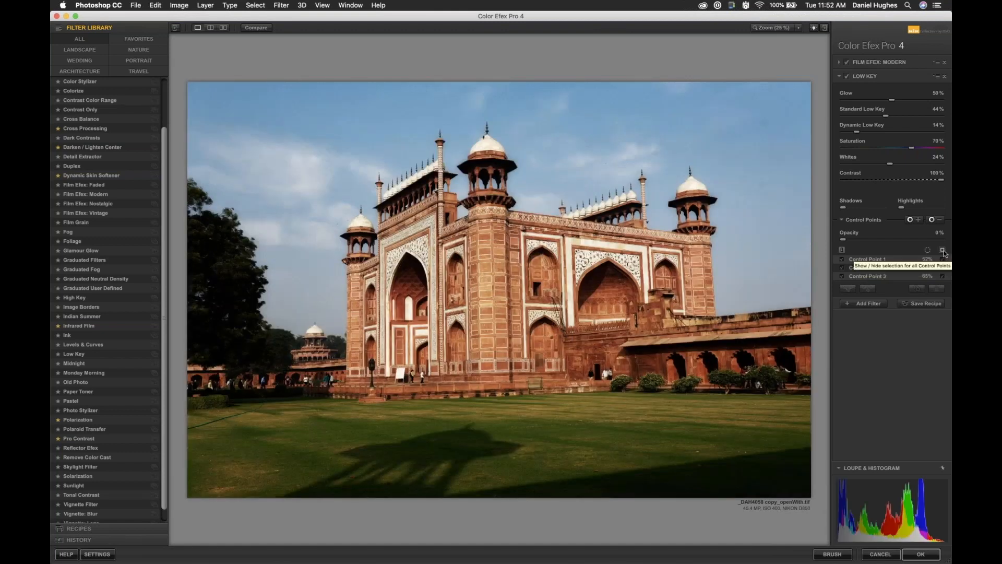
Step: Show the masks of all control points and add a 0% opacity control point on the lawn, sized to 100%
{"action": "left_click", "coordinate": [944, 250]}
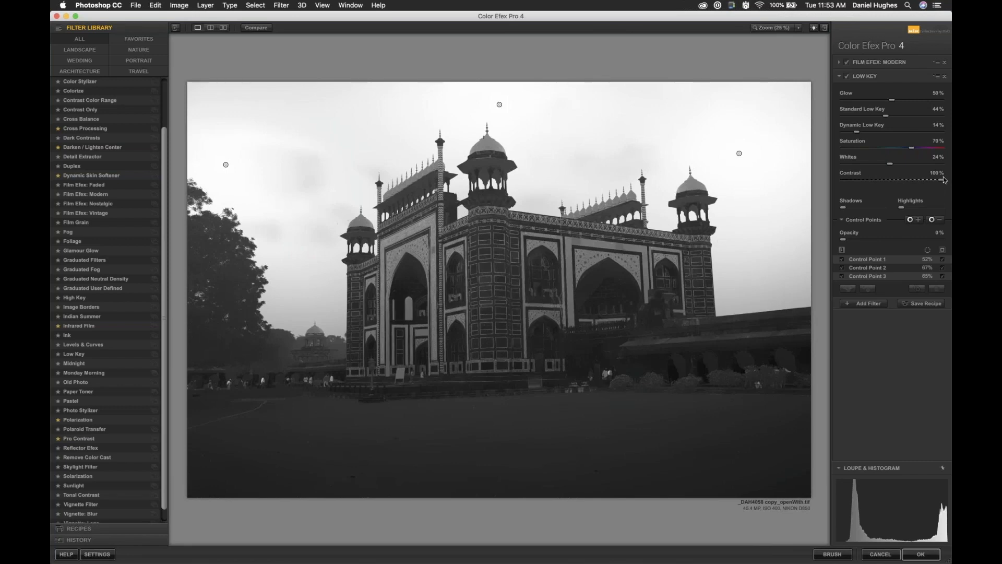
{"action": "left_click", "coordinate": [935, 220]}
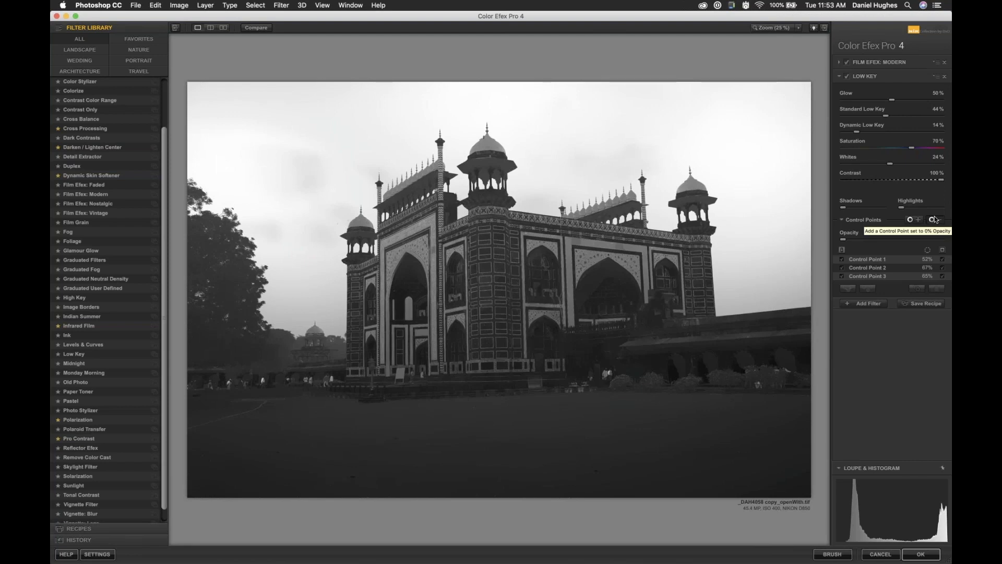
{"action": "left_click", "coordinate": [473, 437]}
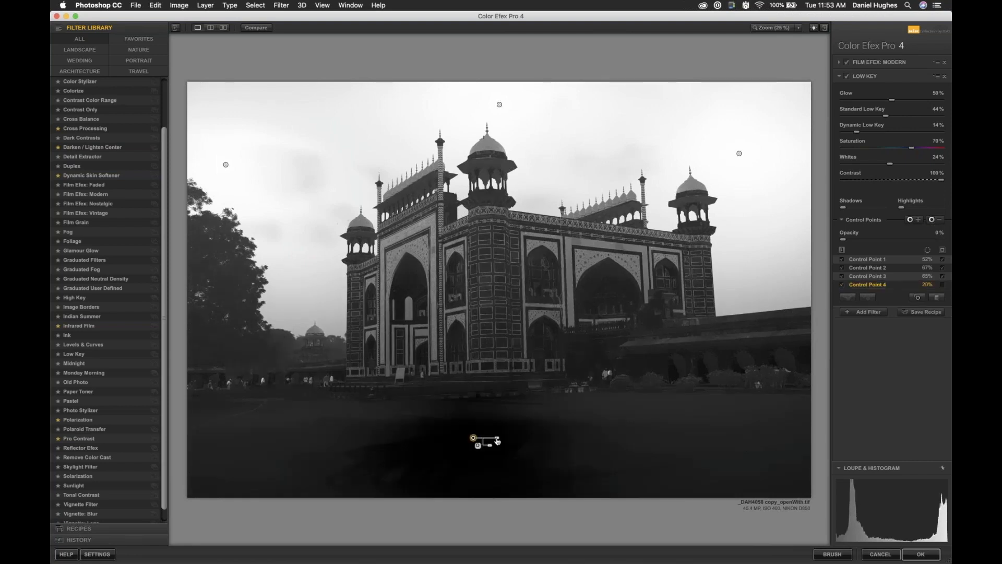
{"action": "left_click_drag", "start_coordinate": [492, 438], "coordinate": [538, 433]}
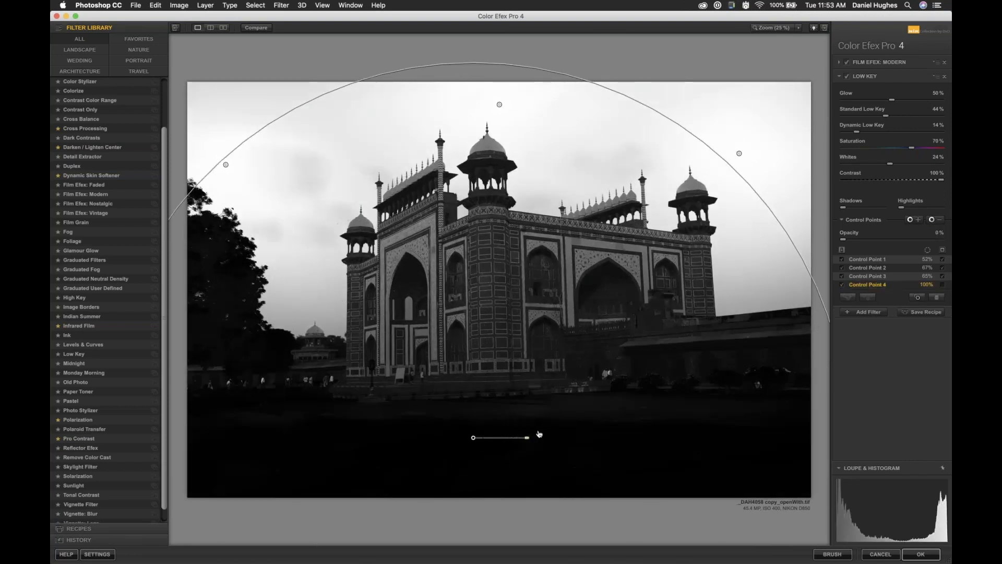
Step: Add two 0% opacity control points on the gateway's right and left facades, sized about 40% and 35%
{"action": "left_click", "coordinate": [938, 220]}
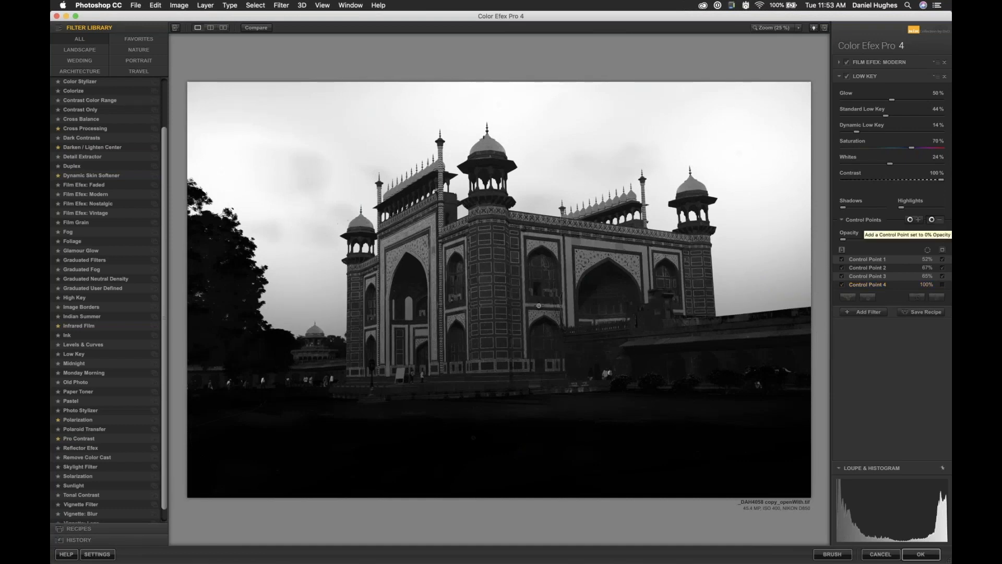
{"action": "left_click", "coordinate": [570, 287]}
{"action": "left_click_drag", "start_coordinate": [590, 288], "coordinate": [603, 289]}
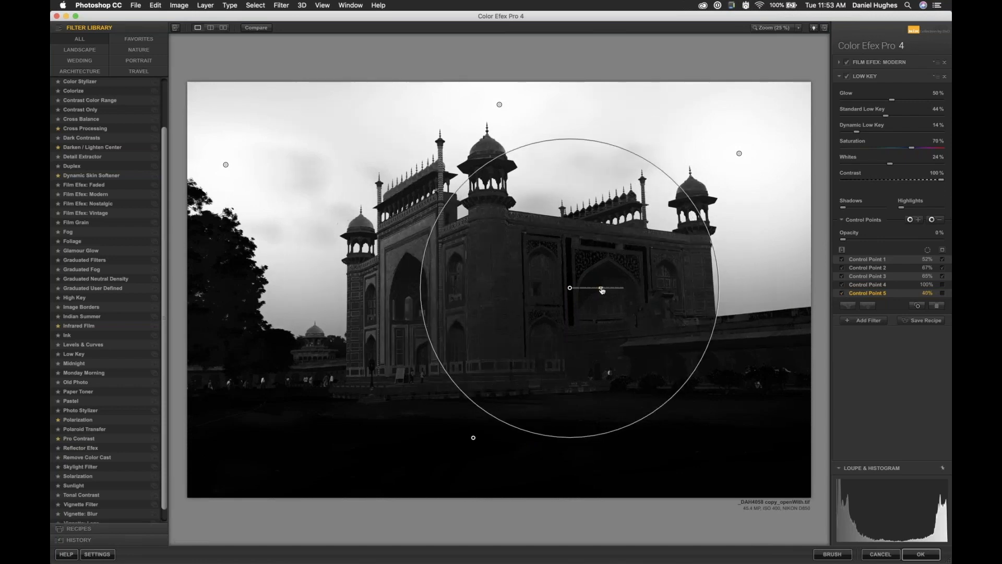
{"action": "left_click", "coordinate": [934, 220]}
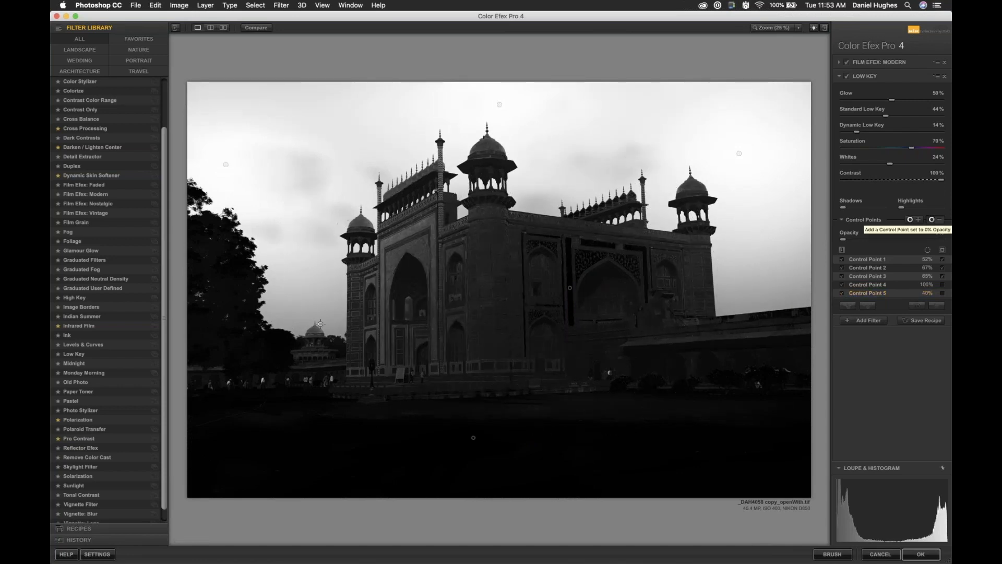
{"action": "left_click", "coordinate": [383, 297]}
{"action": "left_click_drag", "start_coordinate": [405, 297], "coordinate": [412, 297]}
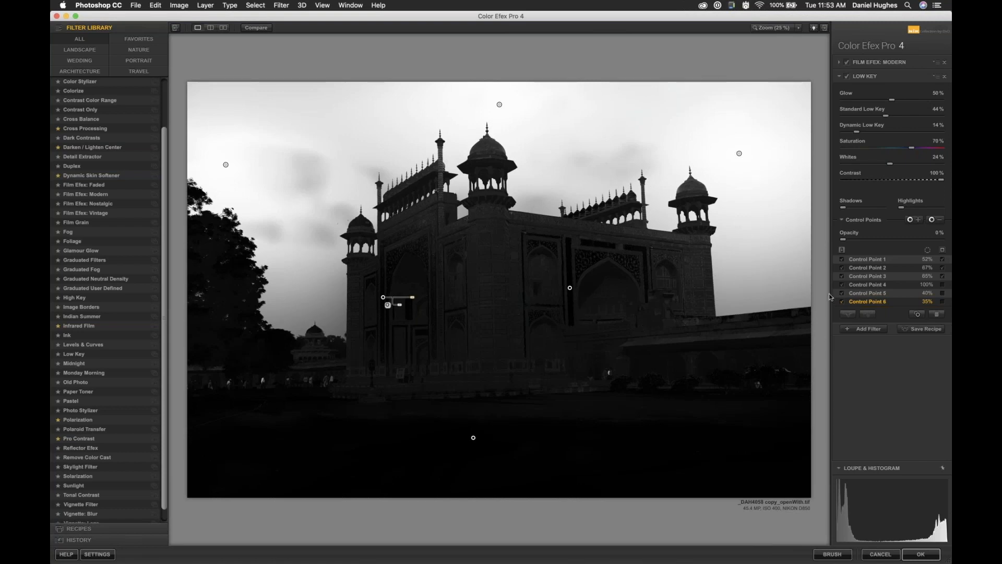
Step: Hide all control point masks and toggle the Low Key filter off and on to compare the photo
{"action": "left_click", "coordinate": [943, 250]}
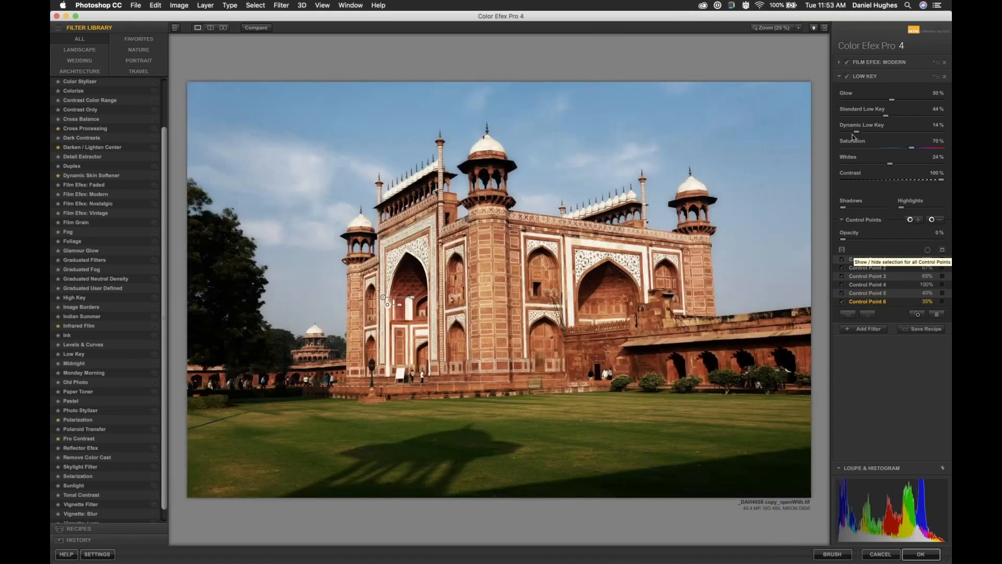
{"action": "left_click", "coordinate": [848, 77]}
{"action": "left_click", "coordinate": [847, 76]}
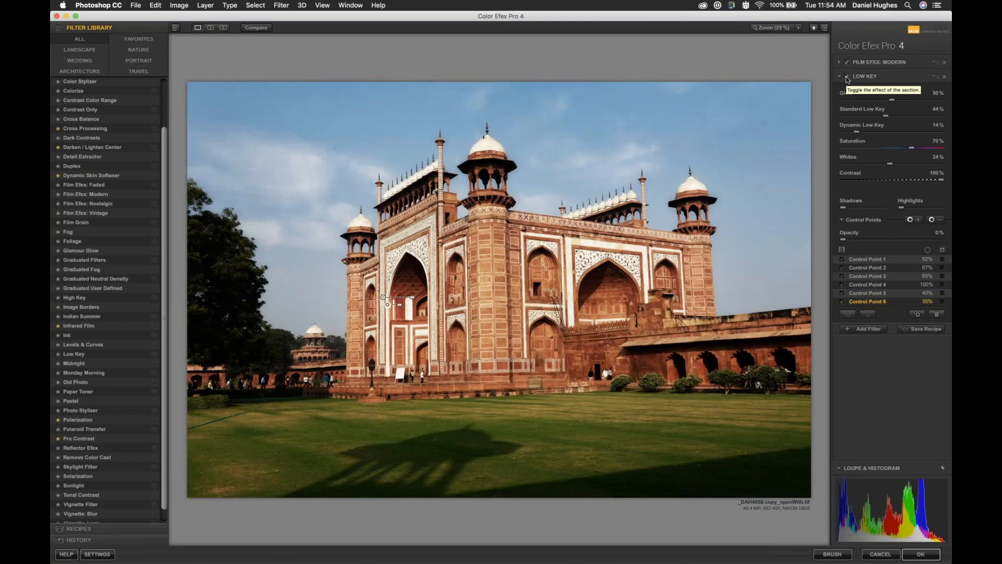
{"action": "left_click", "coordinate": [847, 77]}
{"action": "left_click", "coordinate": [847, 77]}
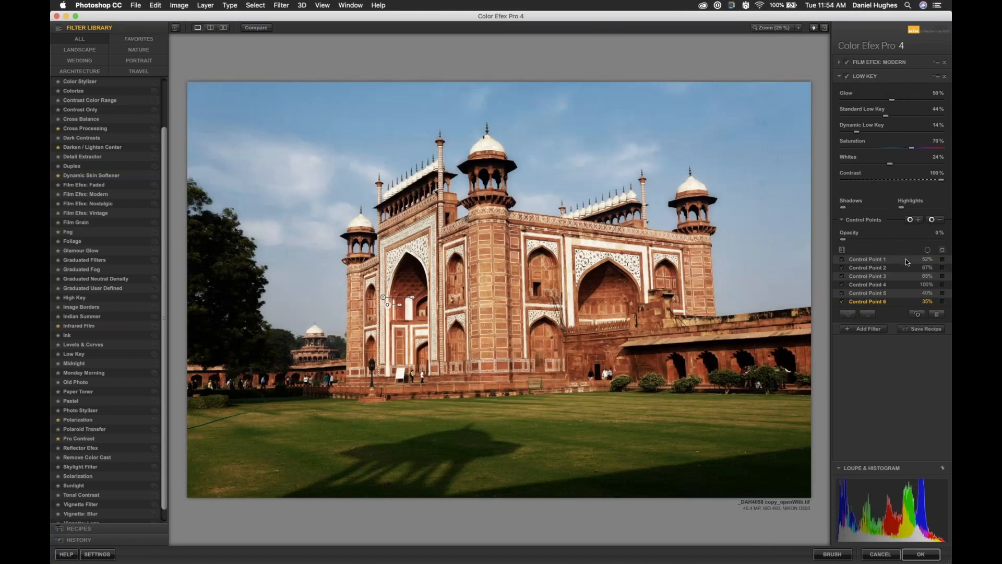
Step: Add a 0% opacity control point on the gateway's central tower and enlarge it to about 26%
{"action": "left_click", "coordinate": [938, 220]}
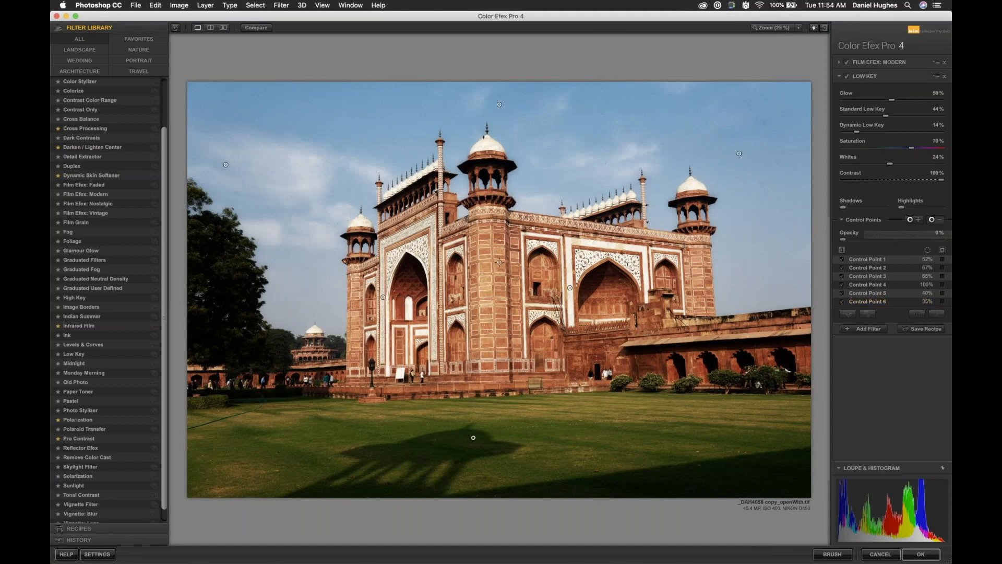
{"action": "left_click", "coordinate": [497, 250]}
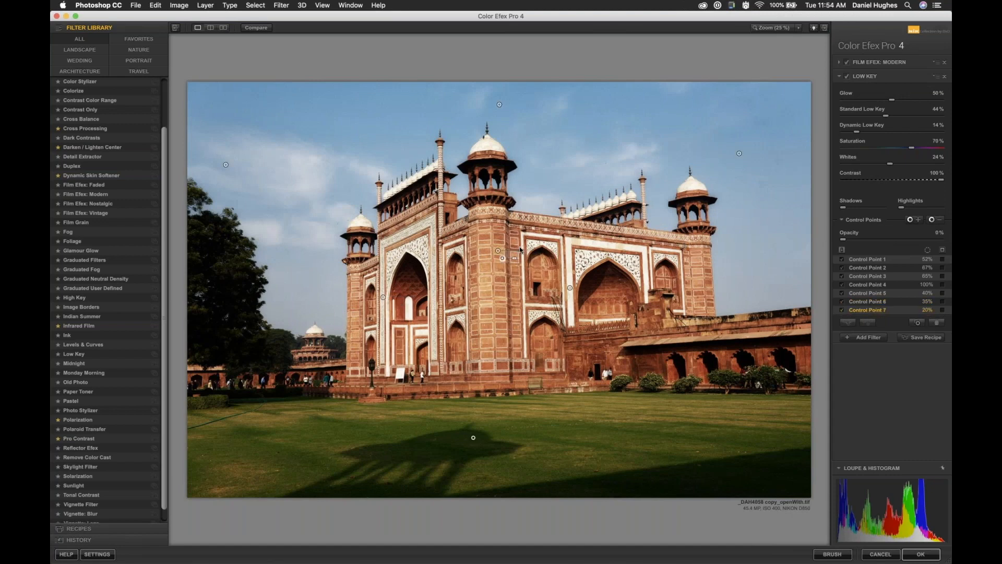
{"action": "left_click", "coordinate": [480, 246]}
Step: Set the Low Key filter's Standard Low Key to 56% and its Glow to 30%
{"action": "left_click", "coordinate": [900, 115]}
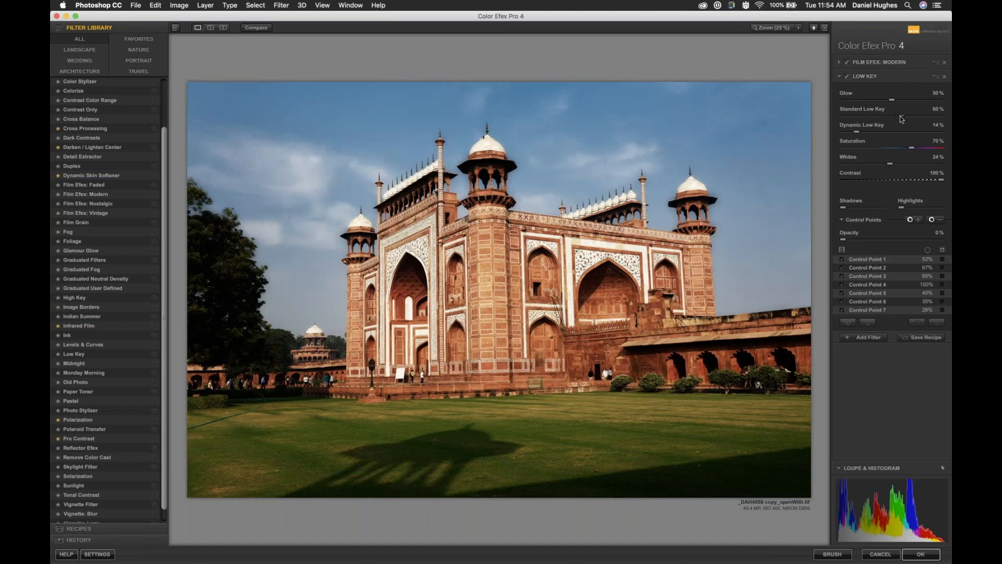
{"action": "left_click_drag", "start_coordinate": [901, 116], "coordinate": [874, 106]}
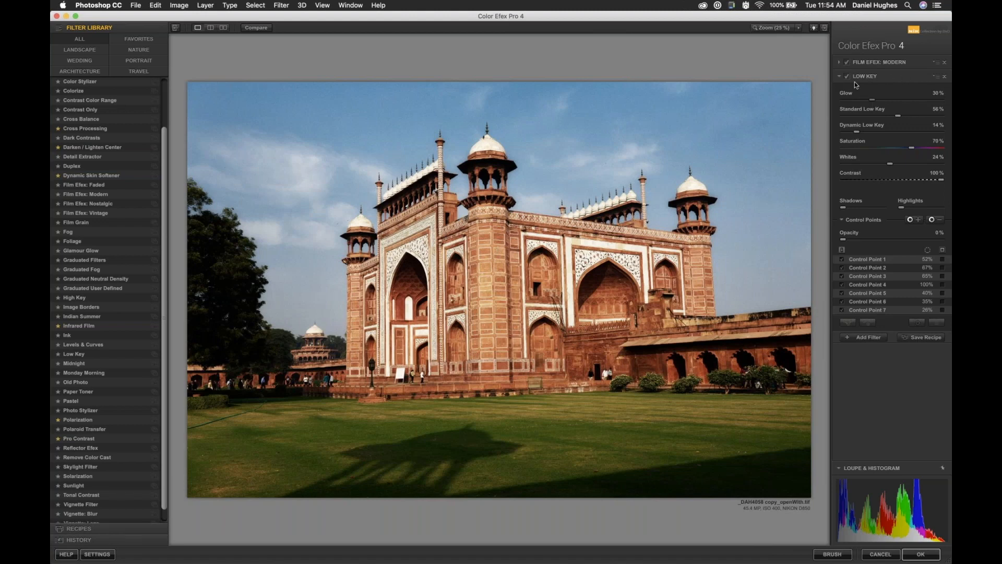
Step: With all masks shown, add a 0% opacity control point of 20% size above the left arch, and hide the masks
{"action": "left_click", "coordinate": [942, 250]}
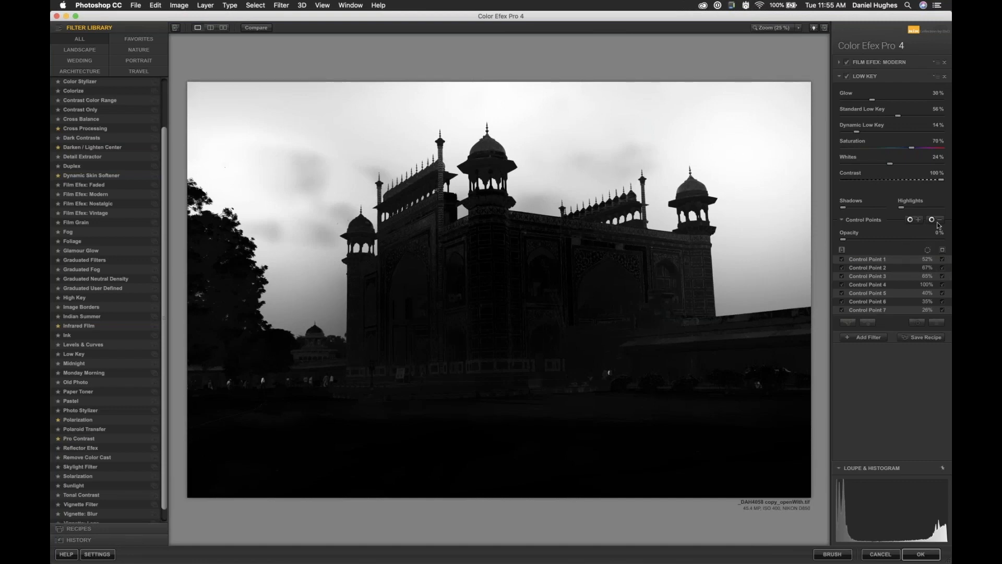
{"action": "left_click", "coordinate": [432, 221]}
{"action": "mouse_move", "coordinate": [457, 223]}
{"action": "left_mouse_down"}
{"action": "mouse_move", "coordinate": [473, 223]}
{"action": "mouse_move", "coordinate": [456, 223]}
{"action": "left_mouse_up"}
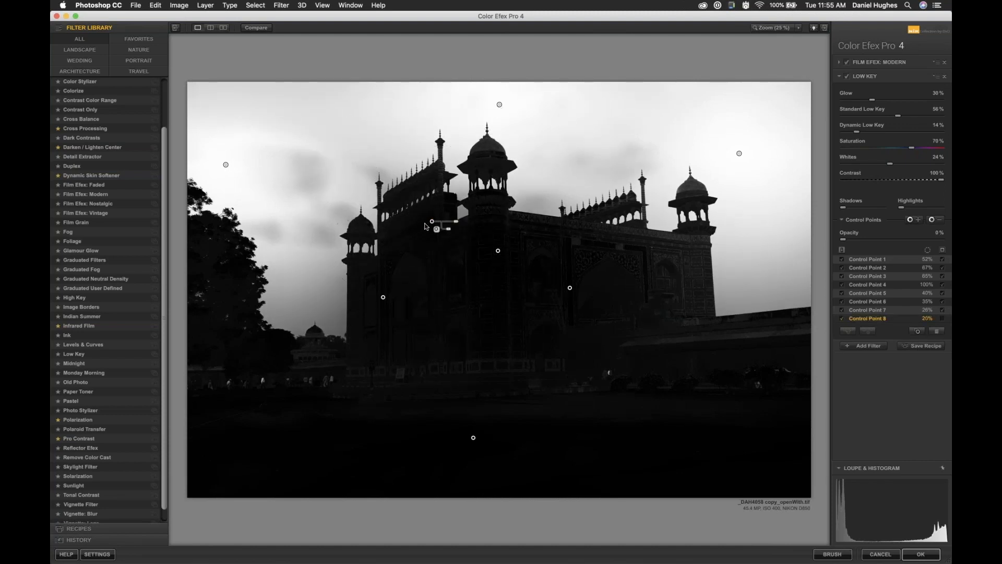
{"action": "left_click", "coordinate": [942, 250]}
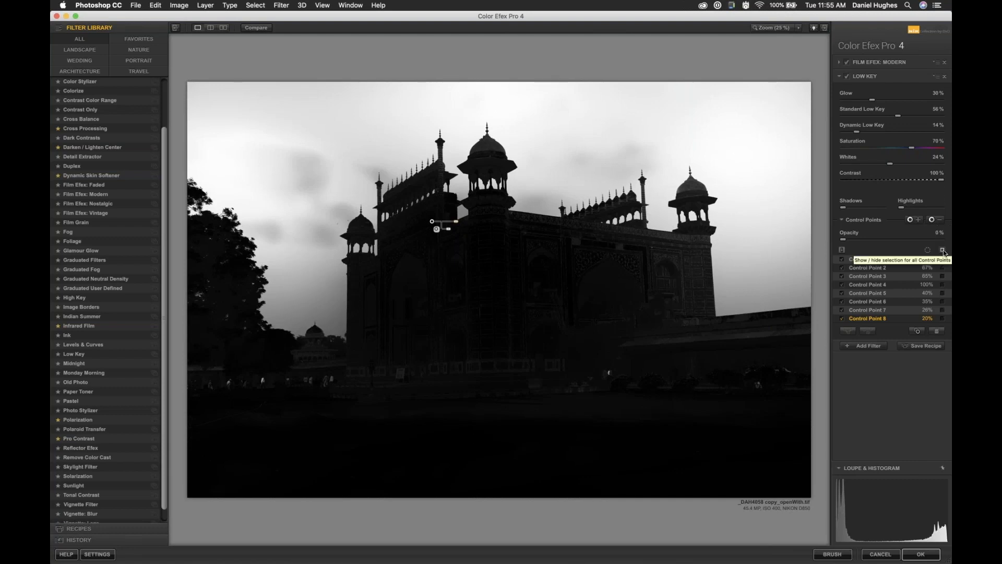
{"action": "left_click", "coordinate": [943, 250]}
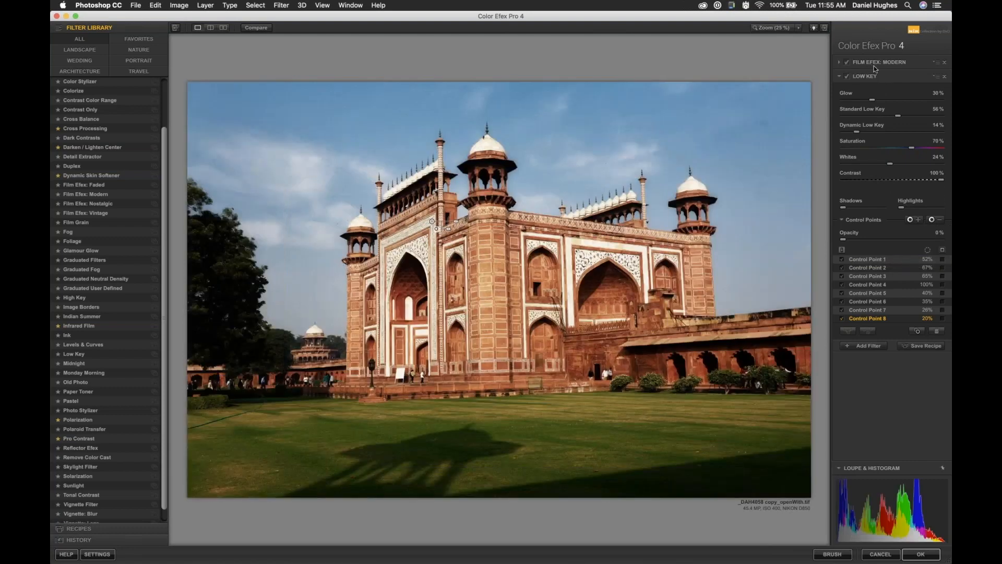
Step: Toggle the Low Key filter off and on and compare the filtered gateway photo with the original image
{"action": "left_click", "coordinate": [847, 76]}
{"action": "left_click", "coordinate": [846, 77]}
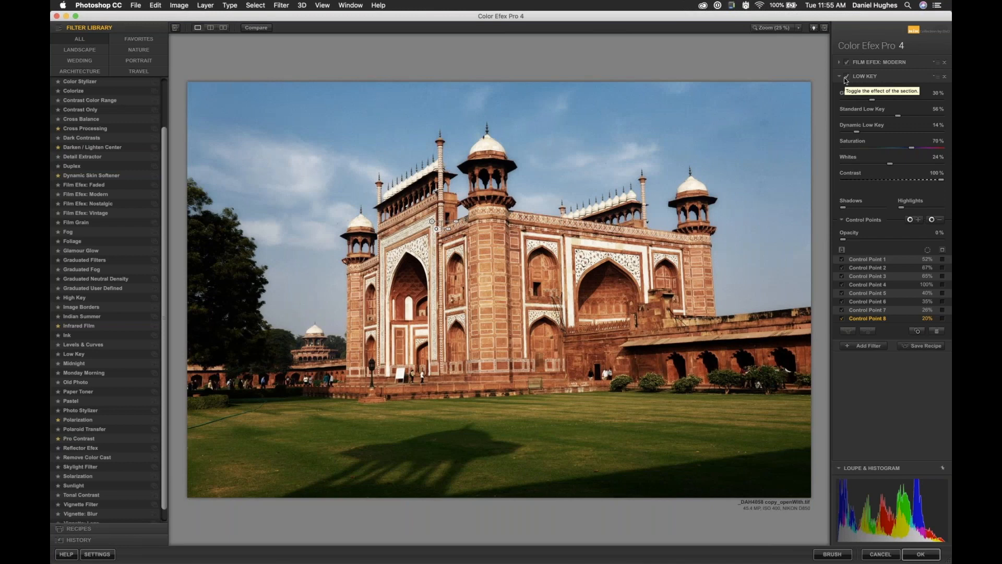
{"action": "left_click", "coordinate": [371, 62]}
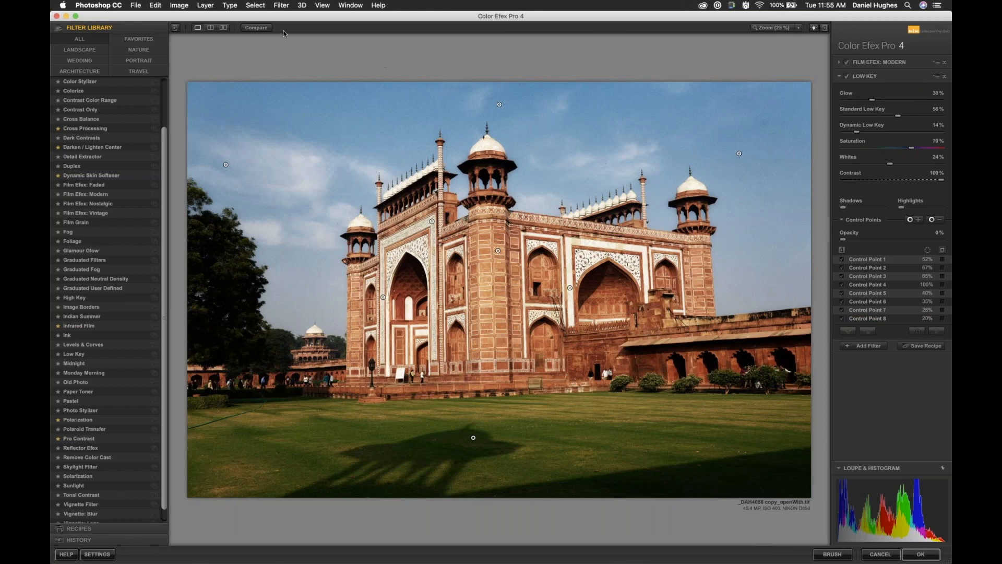
{"action": "left_click", "coordinate": [263, 28]}
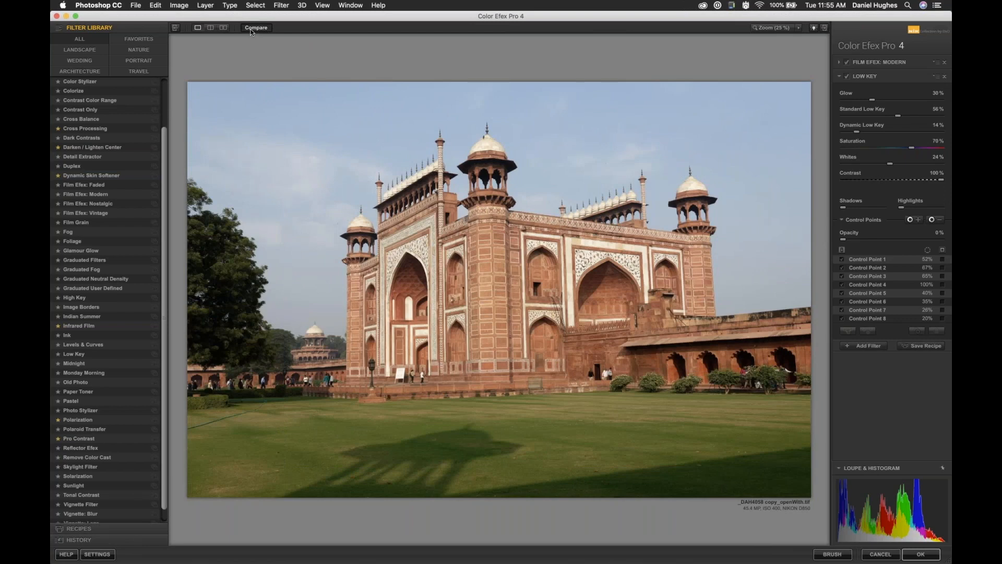
{"action": "left_click", "coordinate": [251, 30]}
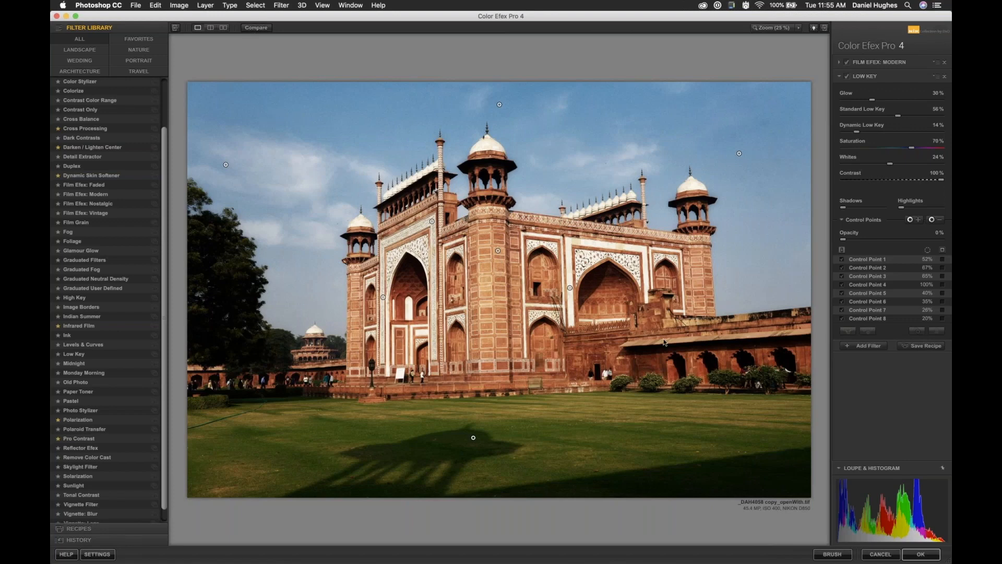
Step: Apply the filters to the Photoshop document and toggle the Color Efex Pro 4 layer's visibility to compare with the background
{"action": "left_click", "coordinate": [915, 555]}
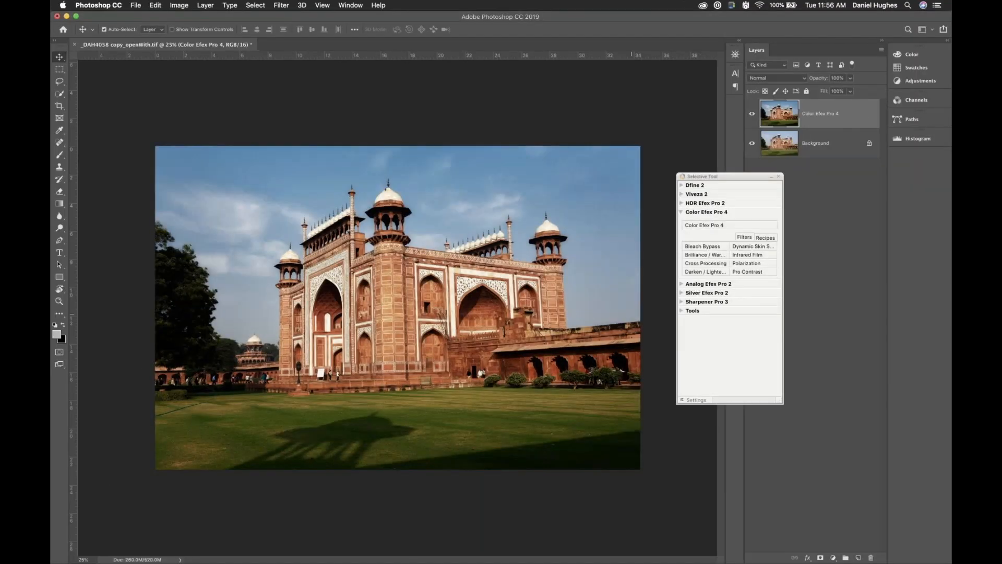
{"action": "left_click", "coordinate": [752, 117]}
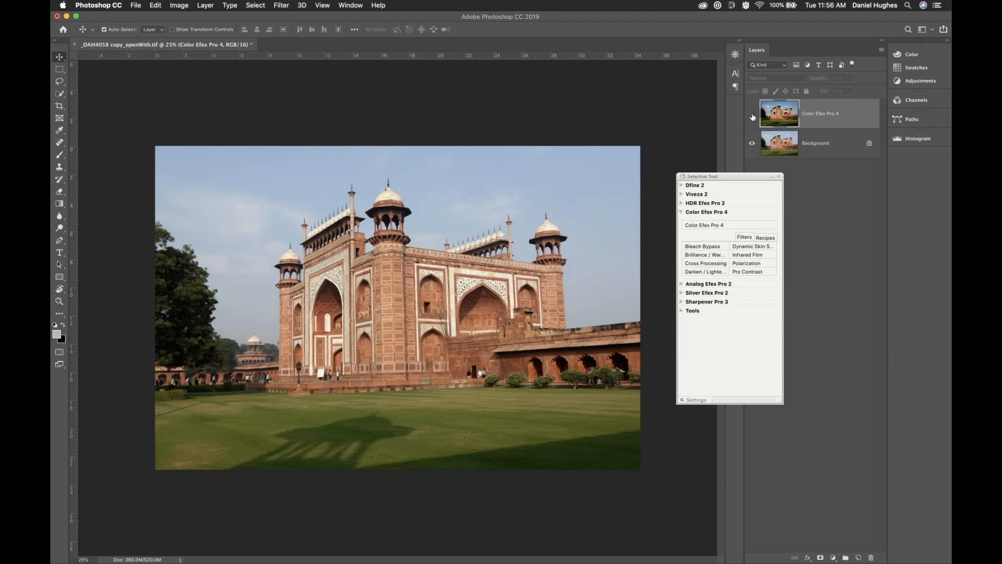
{"action": "left_click", "coordinate": [752, 116]}
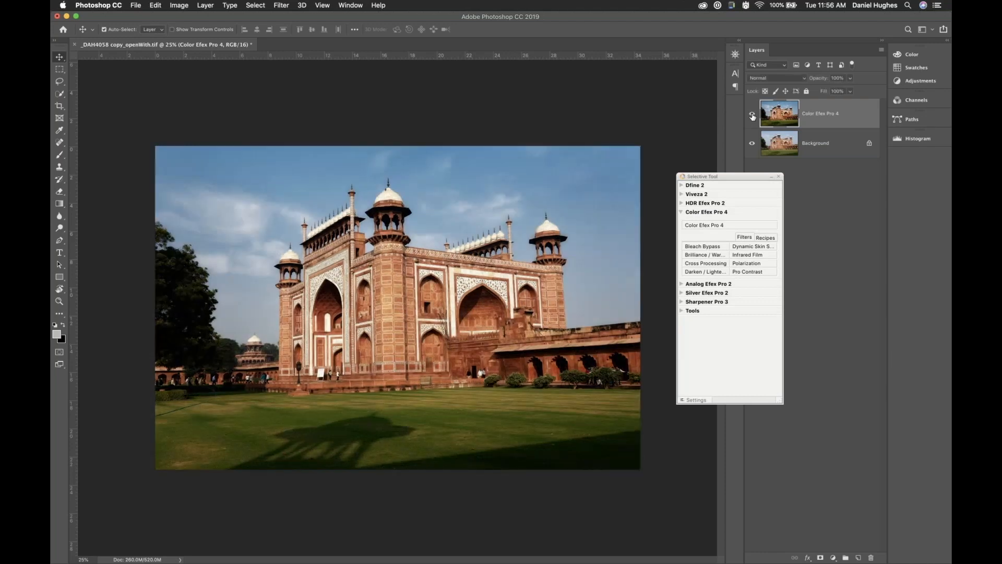
Step: Launch Analog Efex Pro 2 on the gateway photo and browse its camera types and the Classic Camera presets
{"action": "left_click", "coordinate": [707, 212]}
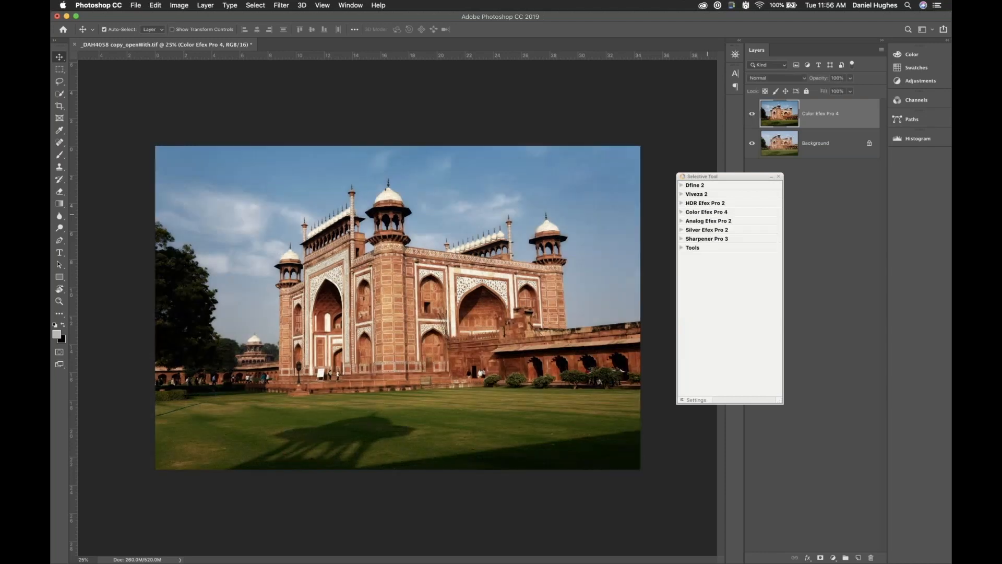
{"action": "left_click", "coordinate": [702, 221]}
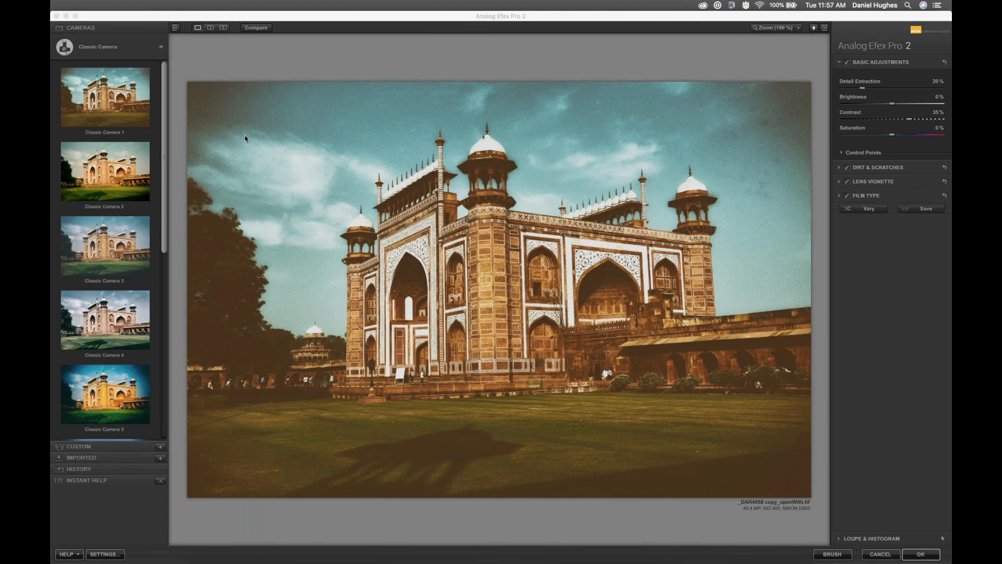
{"action": "left_click", "coordinate": [100, 48]}
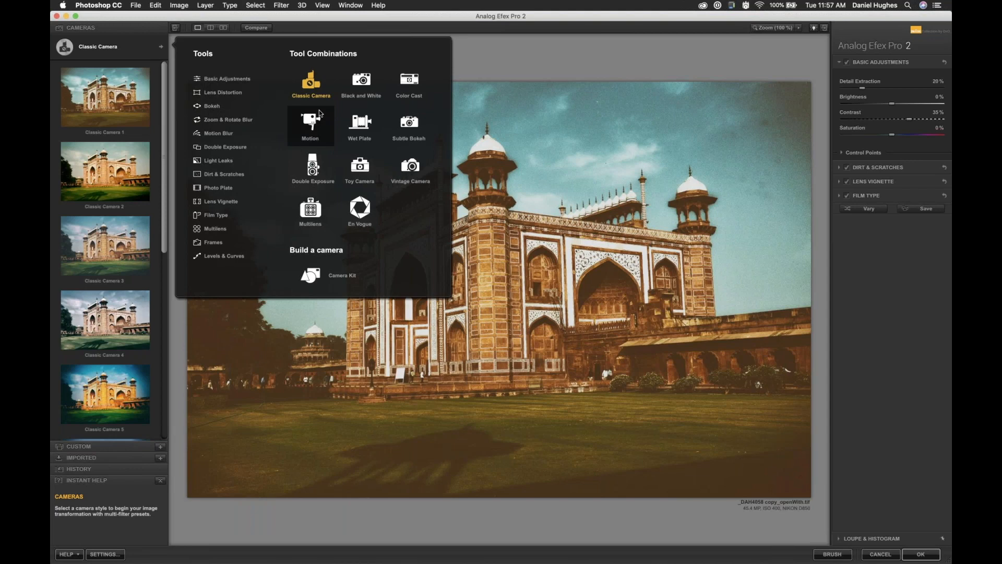
{"action": "left_click", "coordinate": [100, 48]}
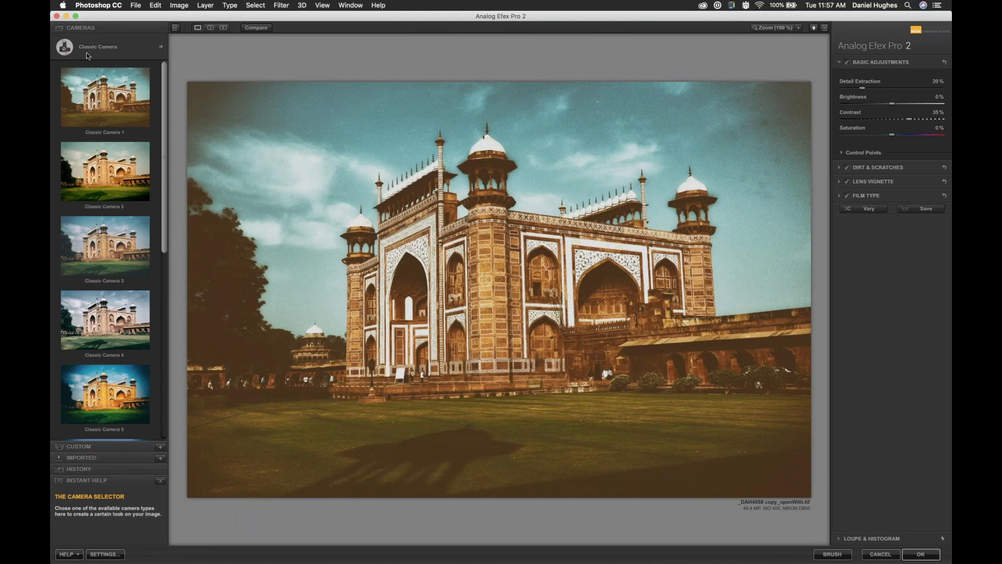
{"action": "left_click_drag", "start_coordinate": [166, 97], "coordinate": [163, 284]}
{"action": "scroll", "coordinate": [145, 257], "scroll_direction": "up", "scroll_amount": 10}
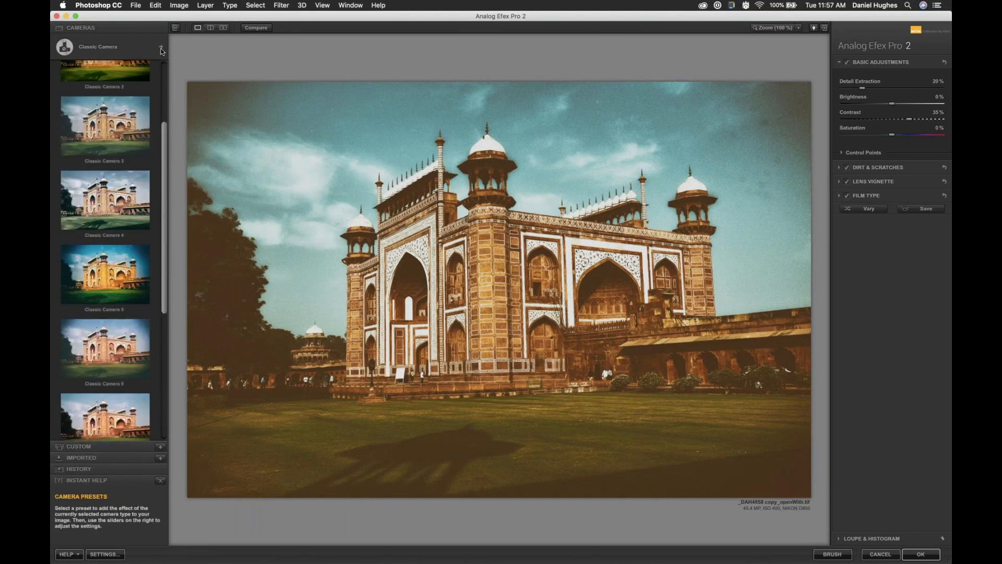
Step: Switch the camera type to En Vogue and apply the Burned Edges 3 preset
{"action": "left_click", "coordinate": [89, 47]}
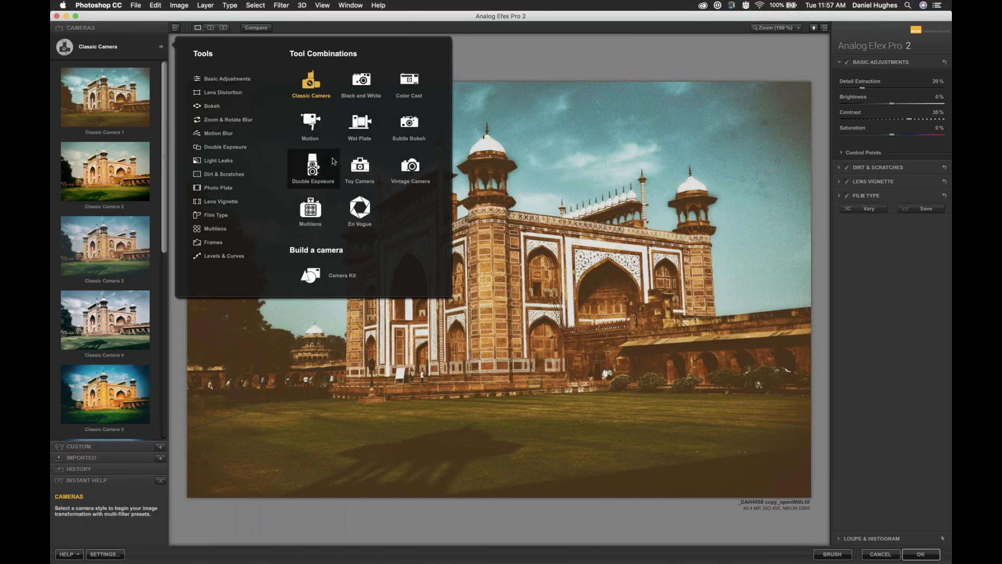
{"action": "left_click", "coordinate": [356, 209]}
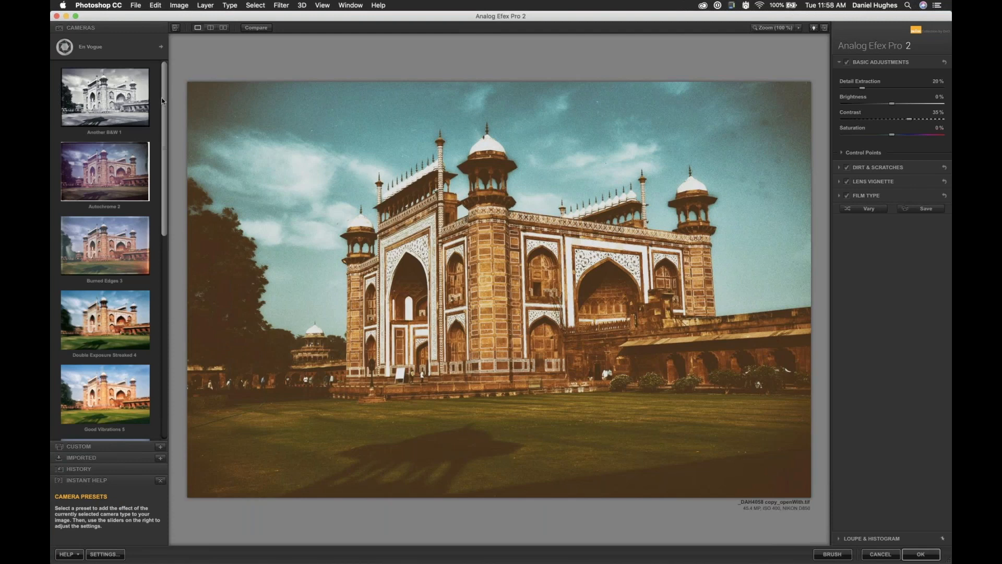
{"action": "left_click_drag", "start_coordinate": [162, 99], "coordinate": [160, 116]}
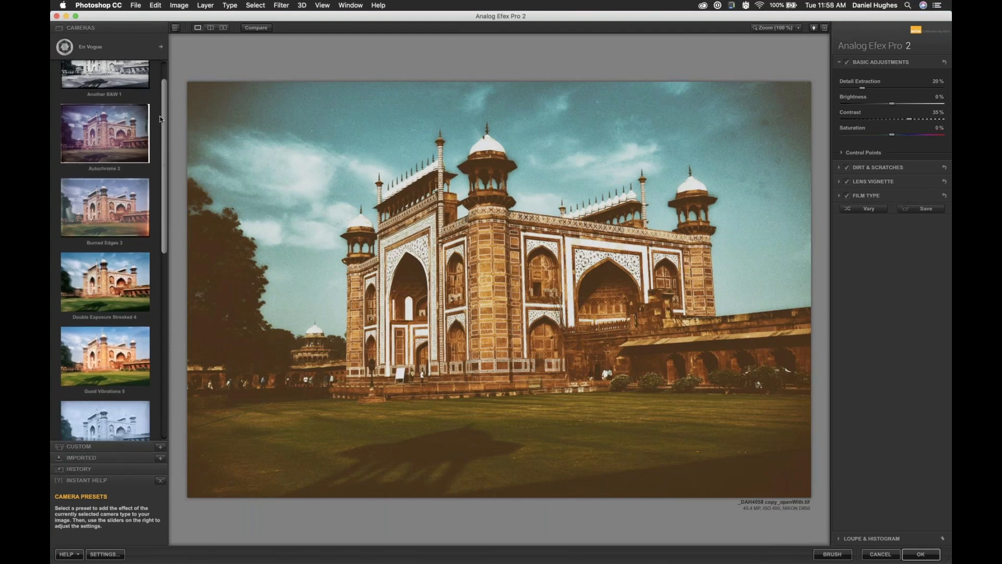
{"action": "left_click", "coordinate": [103, 220]}
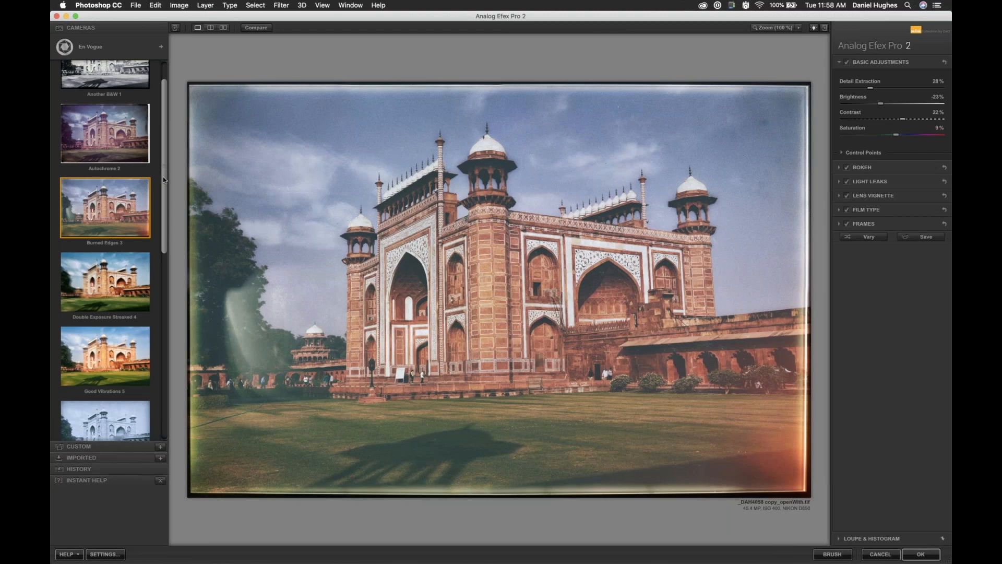
Step: Try the Weathered Dry Plate 10, Type 55 9 and Rich Ferrotype 8 presets on the photo
{"action": "left_click_drag", "start_coordinate": [163, 188], "coordinate": [158, 390]}
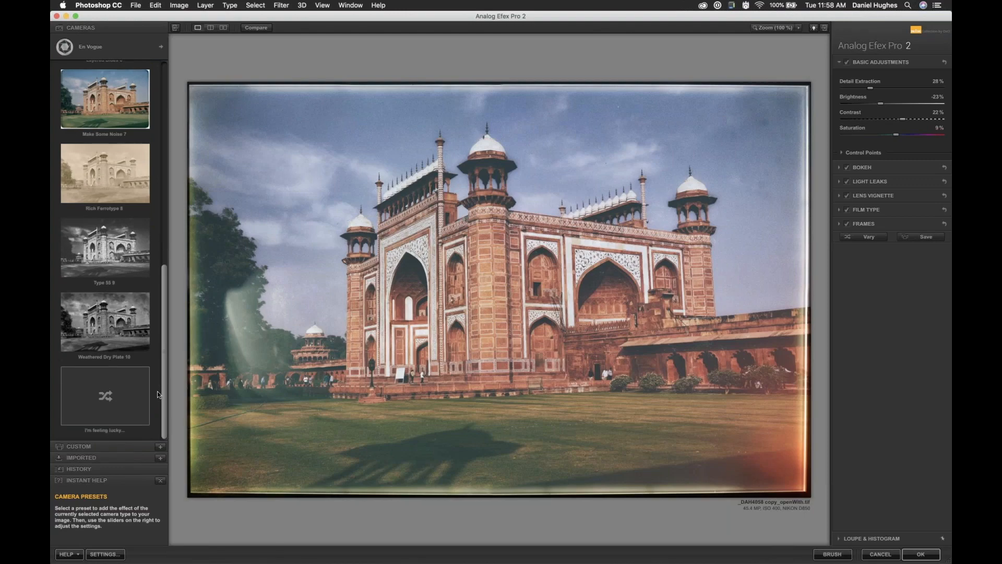
{"action": "left_click", "coordinate": [111, 322]}
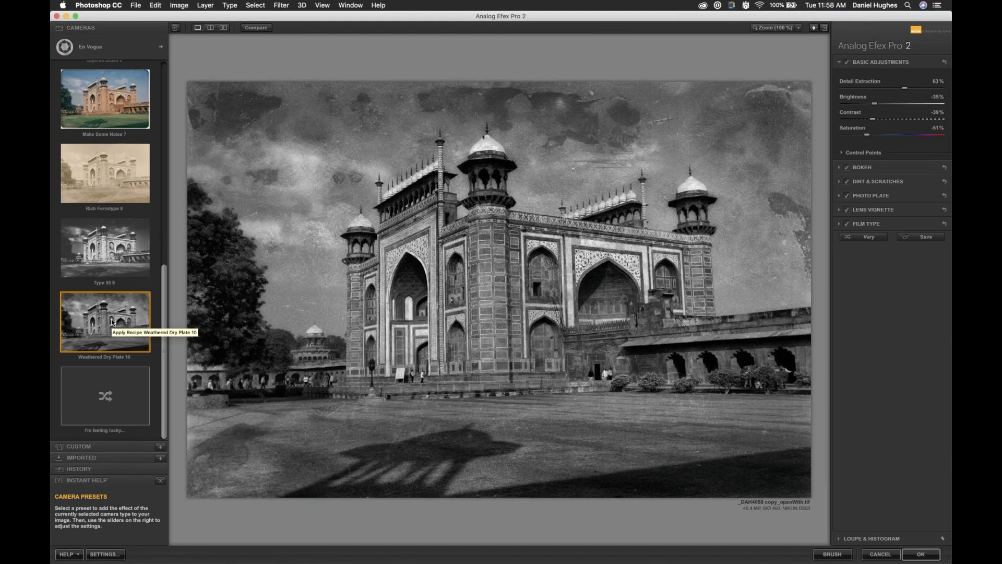
{"action": "left_click", "coordinate": [95, 239]}
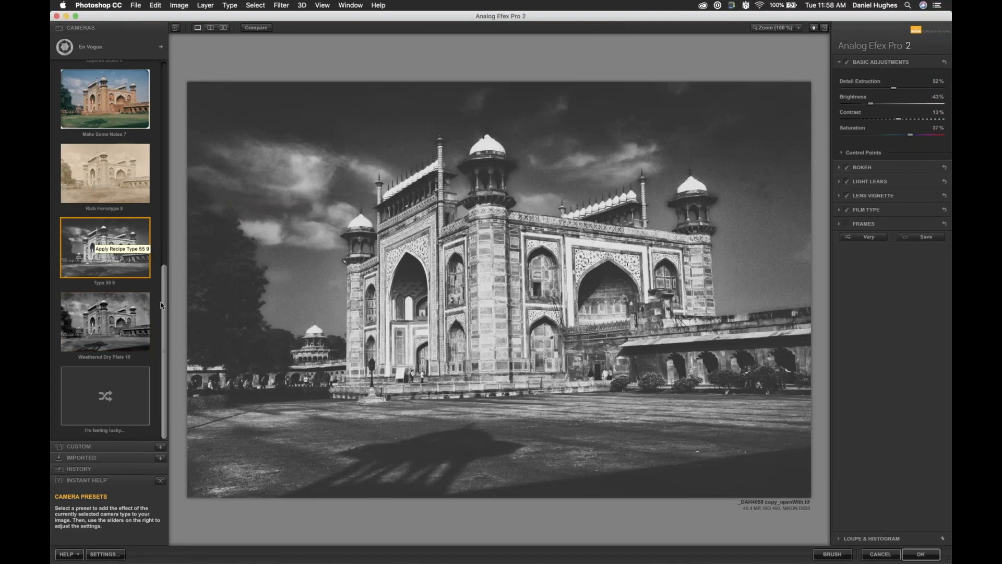
{"action": "left_click_drag", "start_coordinate": [164, 302], "coordinate": [167, 266]}
{"action": "left_click", "coordinate": [106, 265]}
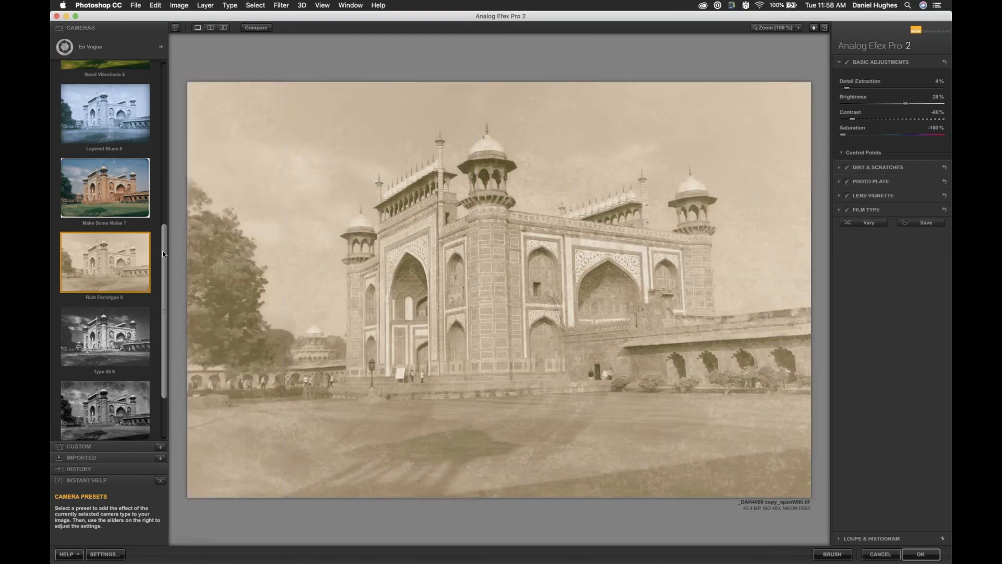
Step: Try the Good Vibrations 5 preset and compare the result with the original image
{"action": "mouse_move", "coordinate": [163, 254]}
{"action": "left_mouse_down"}
{"action": "mouse_move", "coordinate": [171, 187]}
{"action": "mouse_move", "coordinate": [105, 170]}
{"action": "left_mouse_up"}
{"action": "left_click", "coordinate": [106, 194]}
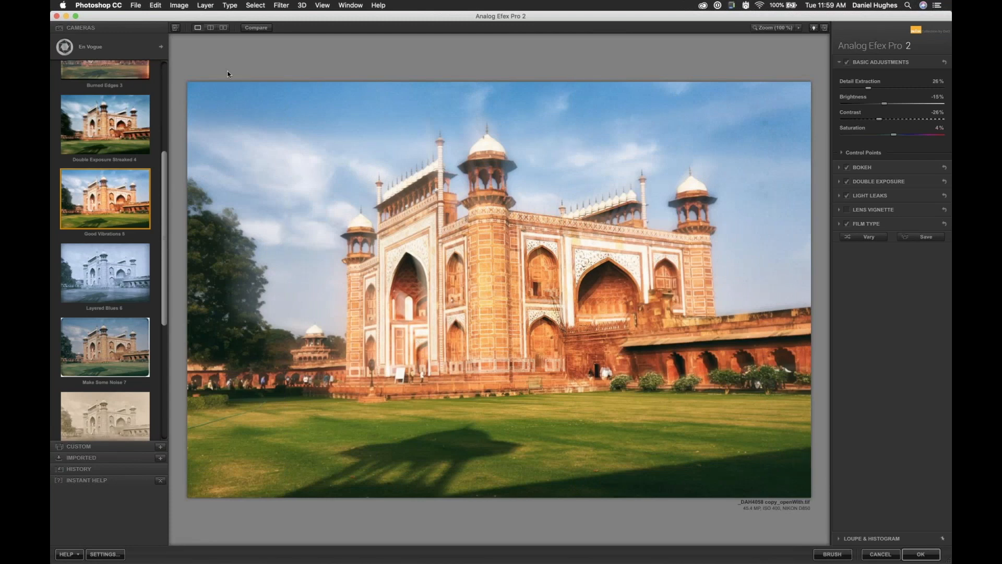
{"action": "left_click", "coordinate": [254, 27]}
{"action": "left_click", "coordinate": [254, 28]}
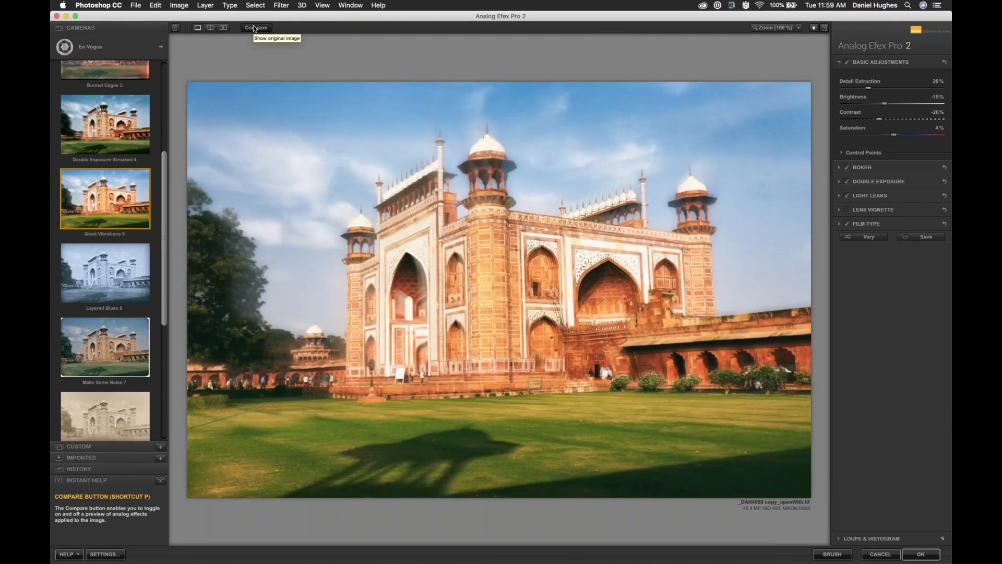
{"action": "left_click", "coordinate": [254, 28]}
{"action": "left_click", "coordinate": [255, 27]}
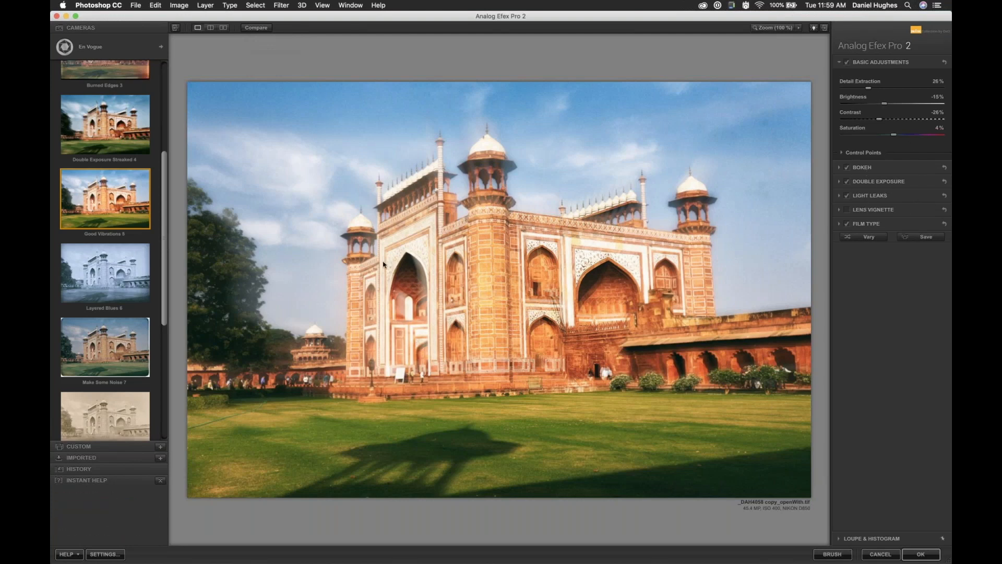
Step: Choose the Double Exposure Streaked 4 preset and apply the analog effect to the Photoshop document
{"action": "left_click", "coordinate": [119, 134]}
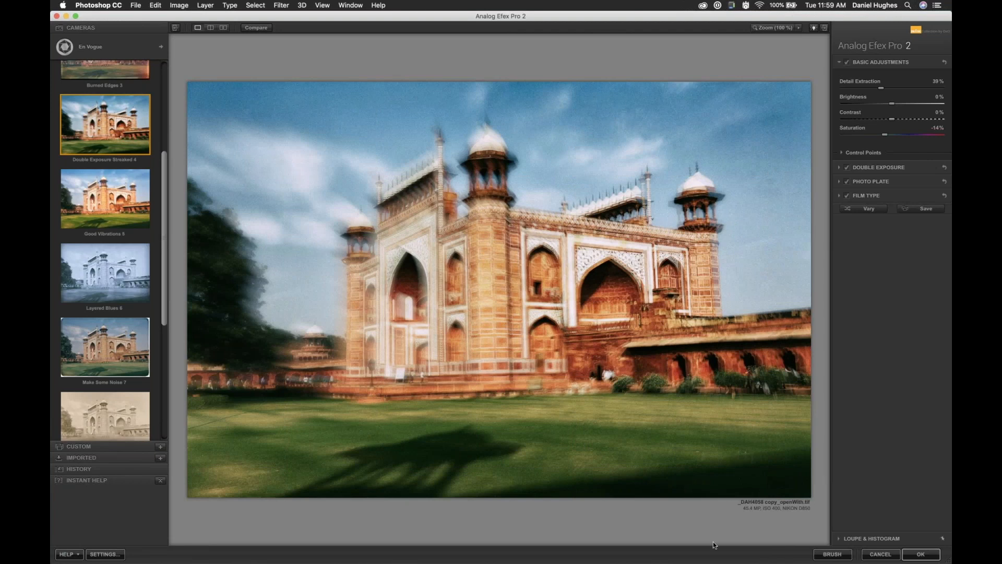
{"action": "mouse_move", "coordinate": [789, 563]}
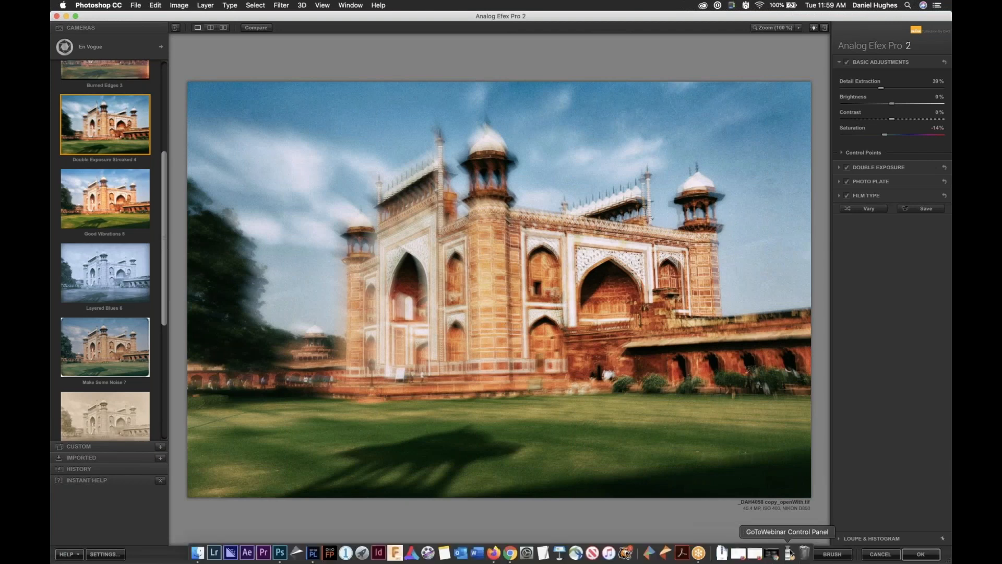
{"action": "left_click", "coordinate": [790, 552]}
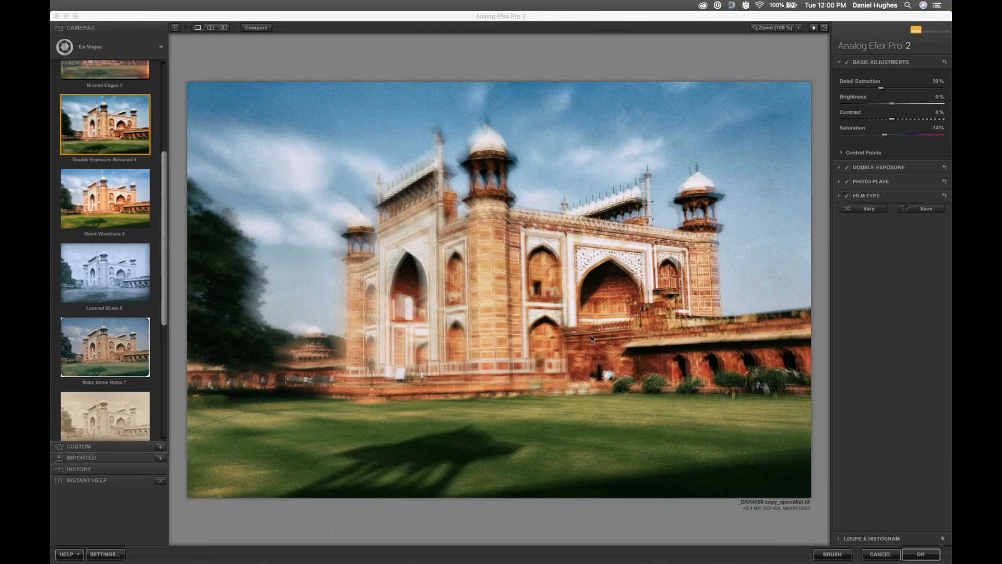
{"action": "left_click", "coordinate": [924, 554]}
Step: Switch to DxO PhotoLab and open the photo of the man sweeping under the trees, _DAH3220 copy.NEF
{"action": "key", "text": "super+Tab"}
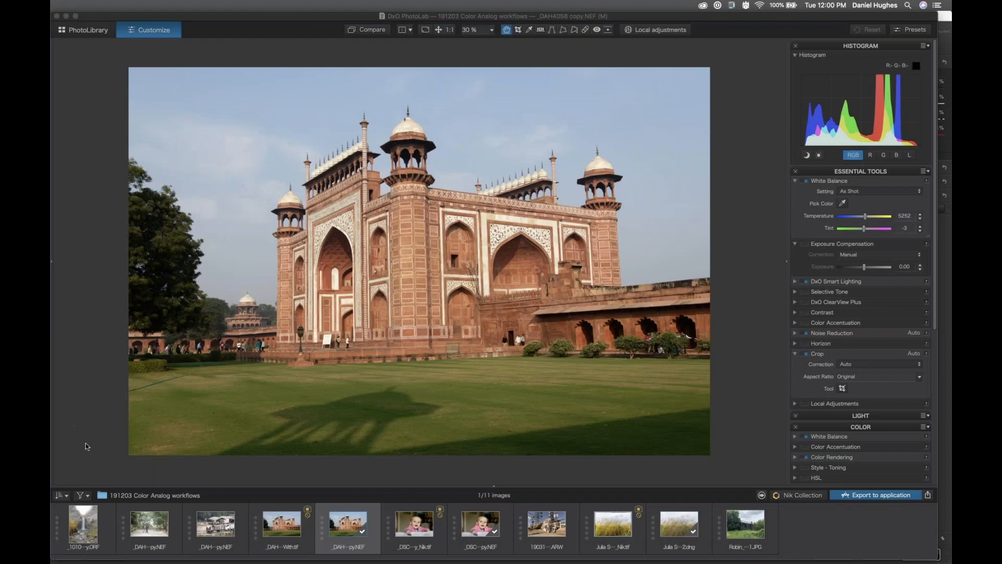
{"action": "left_click", "coordinate": [149, 533]}
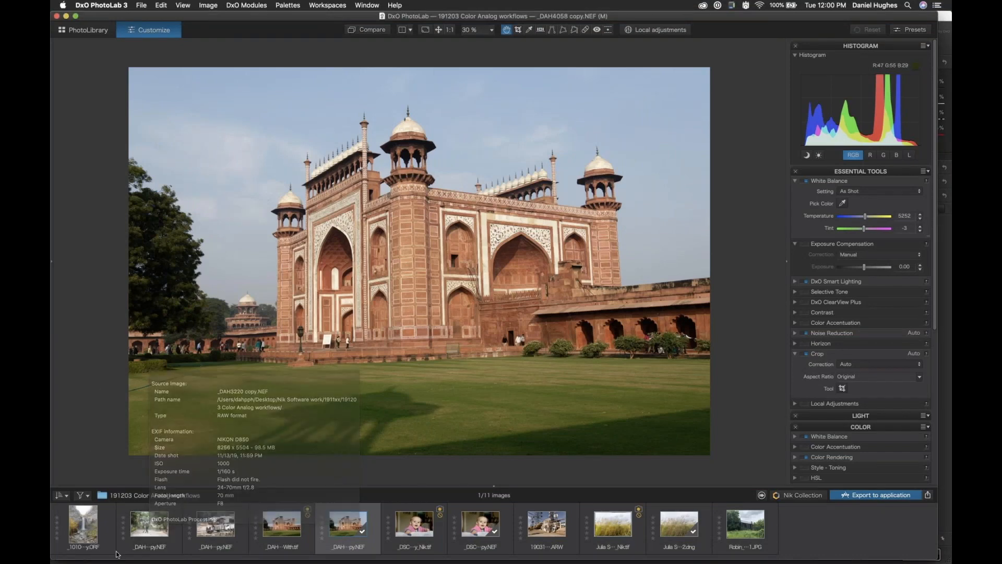
{"action": "left_click", "coordinate": [144, 535]}
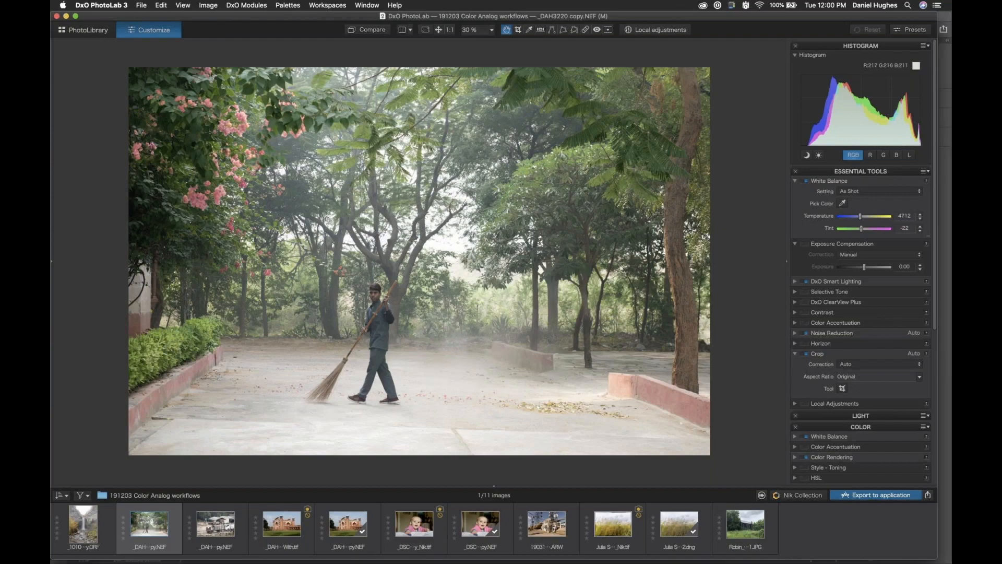
Step: Add a local adjustment control point on the dusty ground beside the sweeper, shrink its area, and adjust its ClearView correction
{"action": "left_click", "coordinate": [652, 30]}
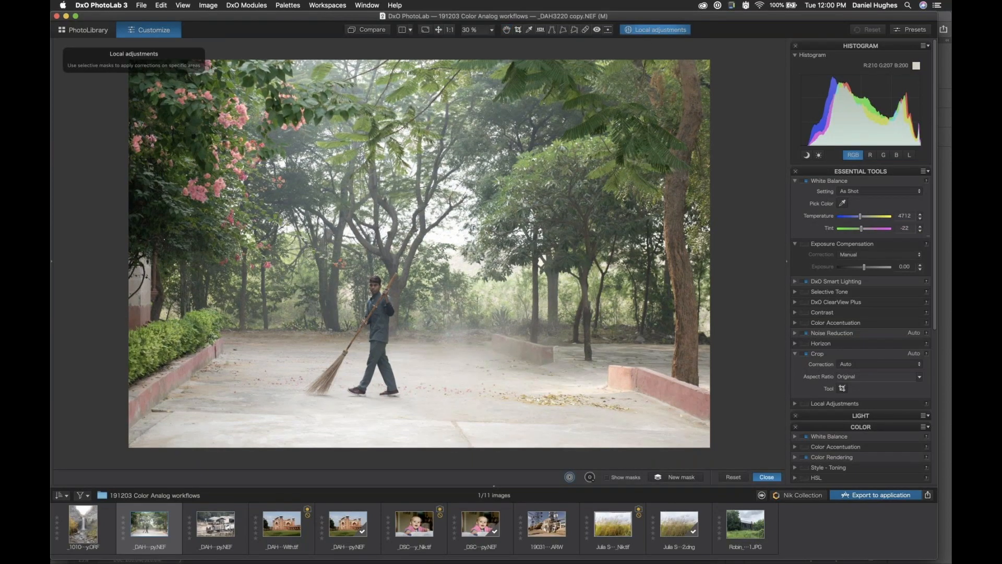
{"action": "left_click", "coordinate": [453, 365]}
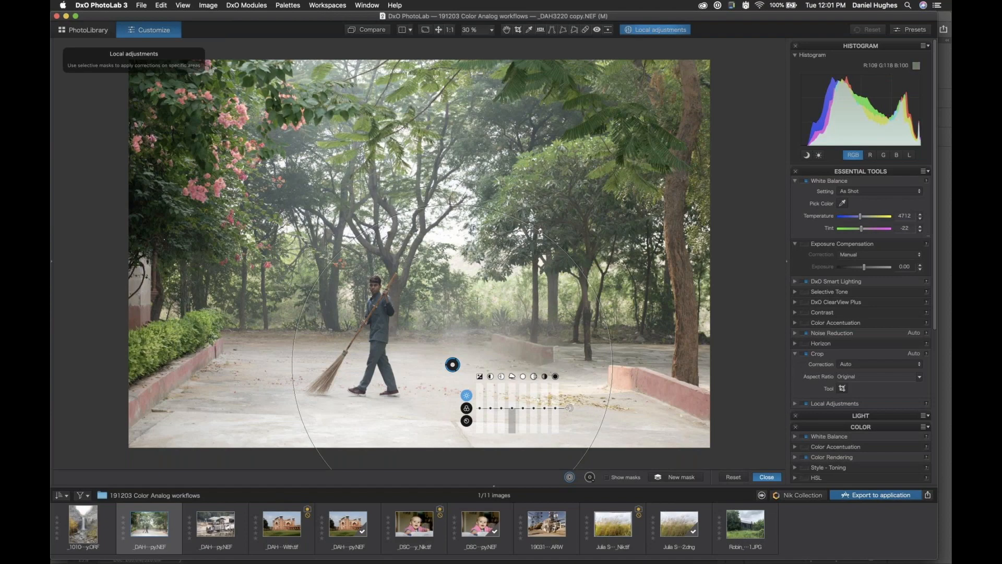
{"action": "left_click_drag", "start_coordinate": [610, 334], "coordinate": [527, 353]}
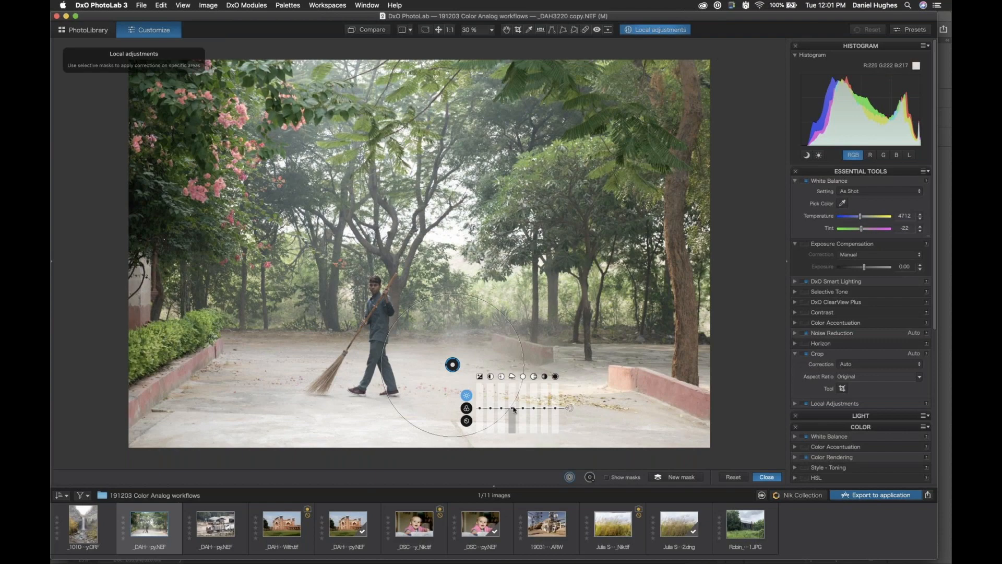
{"action": "left_click_drag", "start_coordinate": [512, 409], "coordinate": [491, 408]}
{"action": "left_click", "coordinate": [467, 422]}
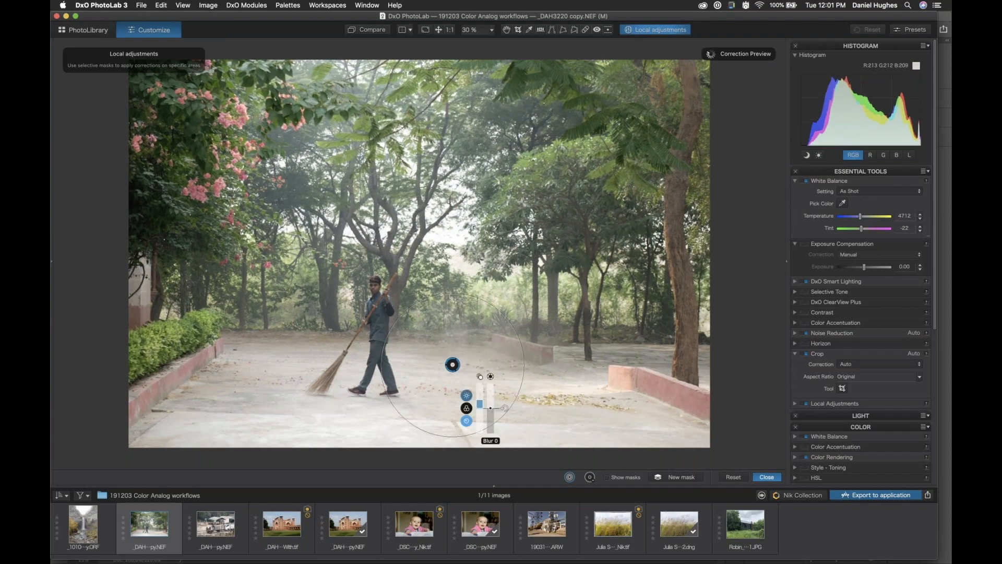
Step: Create a new mask that blurs the foreground ground with control points, and protect the area at the sweeper's feet with a negative point
{"action": "left_click", "coordinate": [671, 478]}
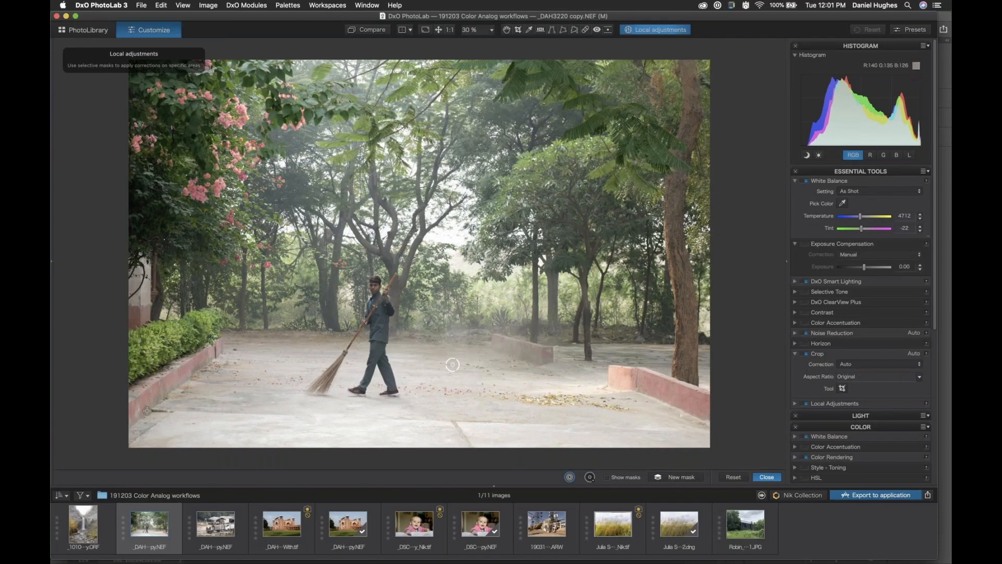
{"action": "left_click", "coordinate": [144, 446]}
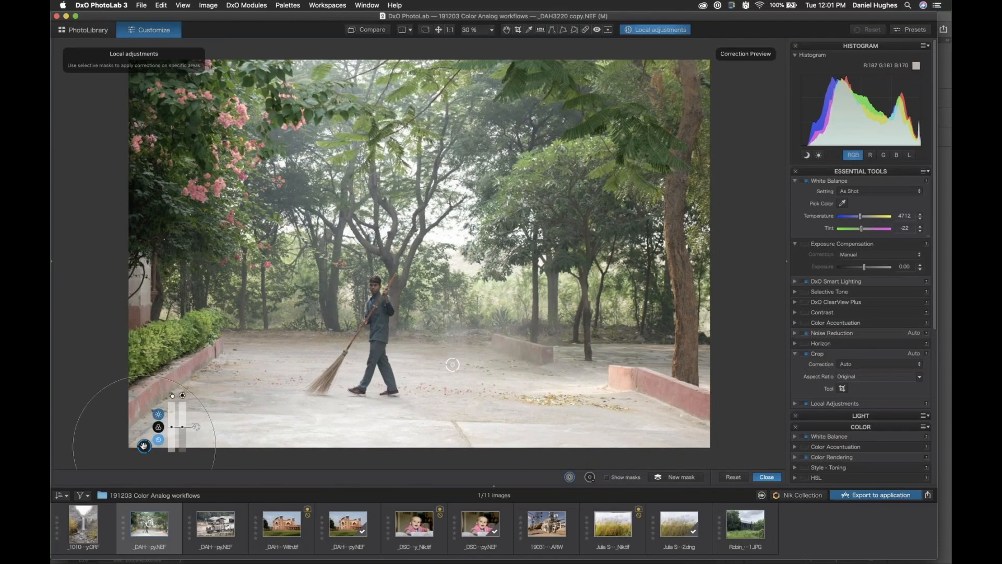
{"action": "left_click_drag", "start_coordinate": [144, 446], "coordinate": [180, 374]}
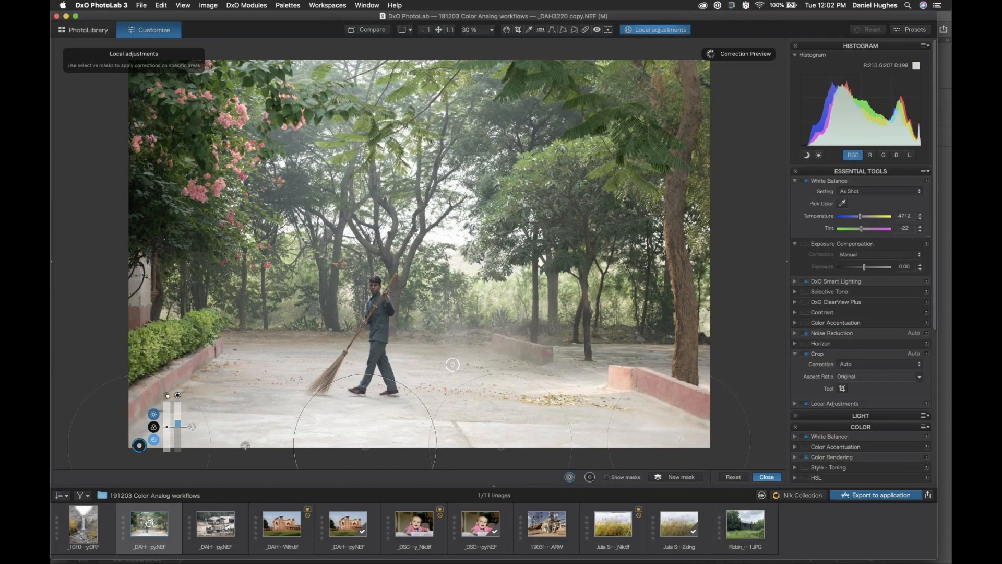
{"action": "left_click", "coordinate": [139, 445]}
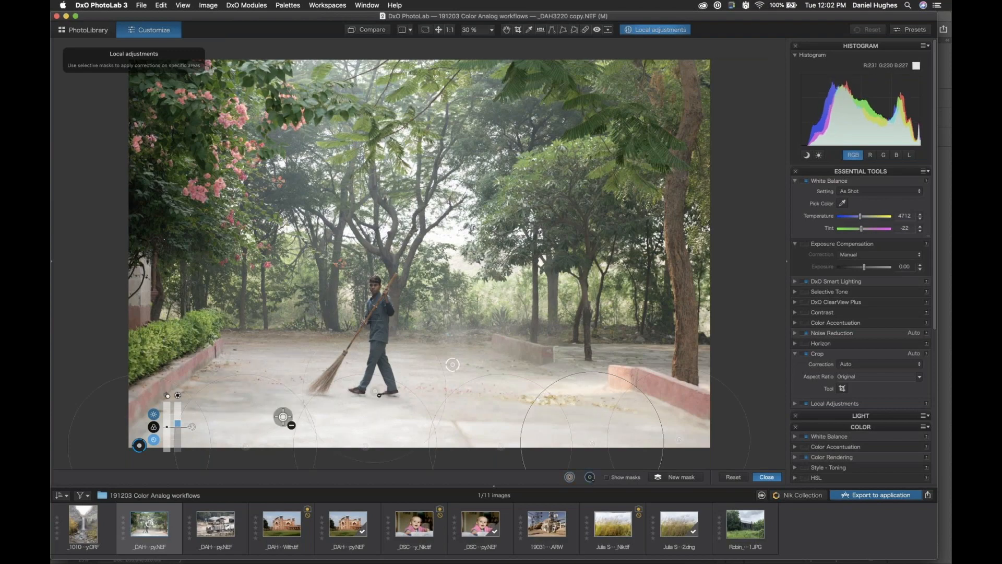
{"action": "left_click", "coordinate": [375, 391]}
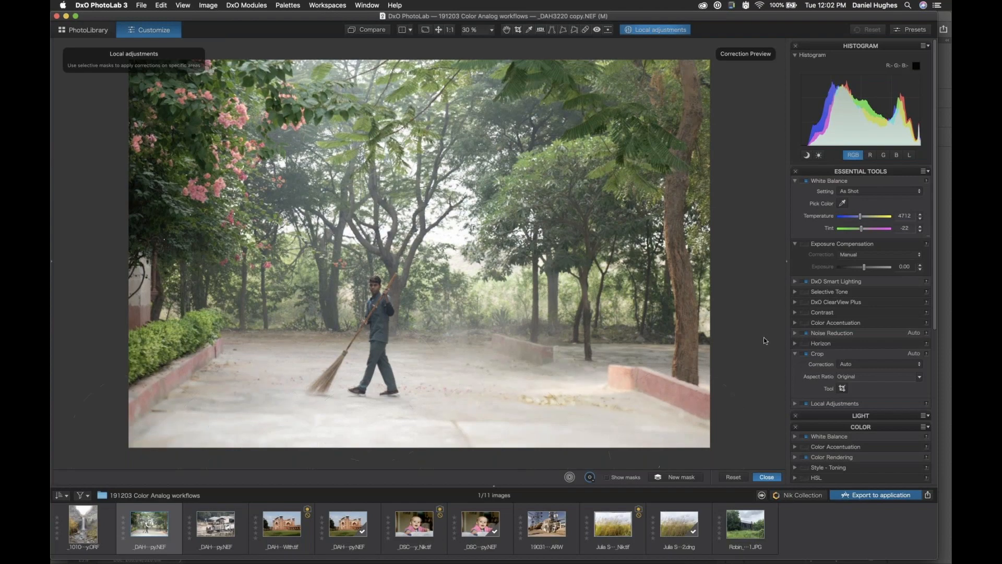
Step: Open the photo of the baby in the pink jacket, _DSC0812 copy.NEF
{"action": "key", "text": "super+Tab"}
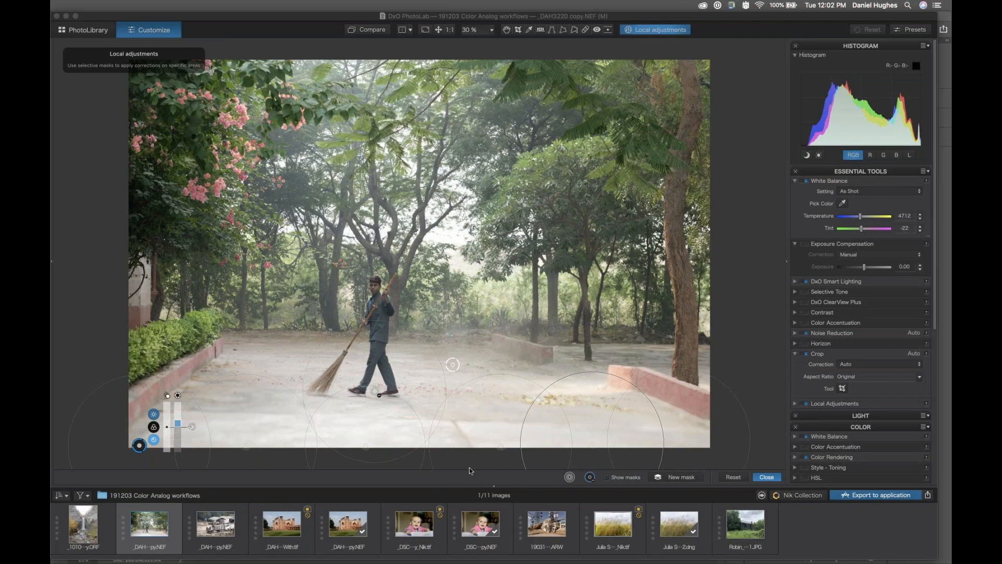
{"action": "left_click", "coordinate": [480, 529]}
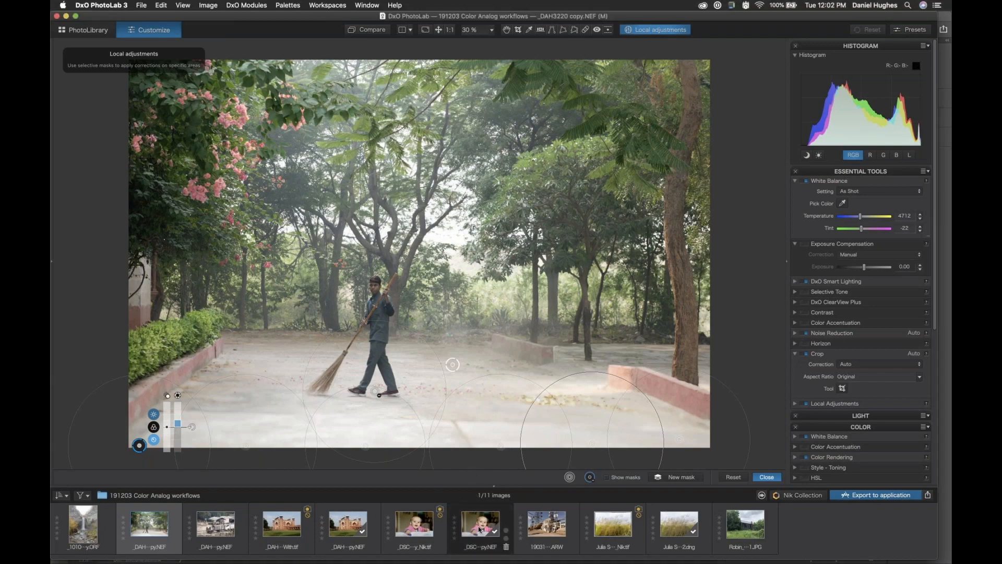
{"action": "left_click", "coordinate": [480, 529]}
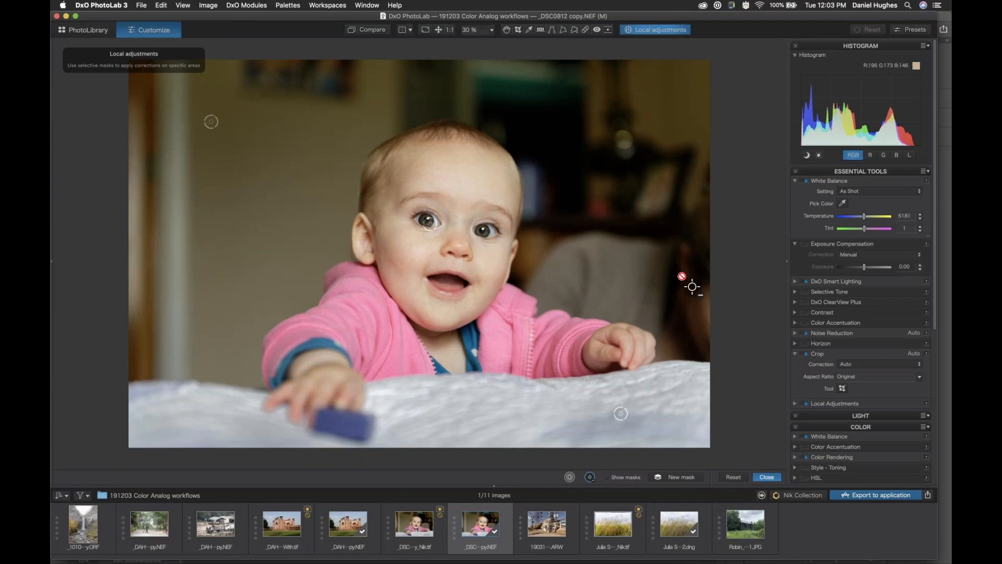
Step: Switch to Photoshop and convert the Double Exposure Streaked 4, Color Efex Pro 4 and Background layers into one smart object
{"action": "mouse_move", "coordinate": [657, 561]}
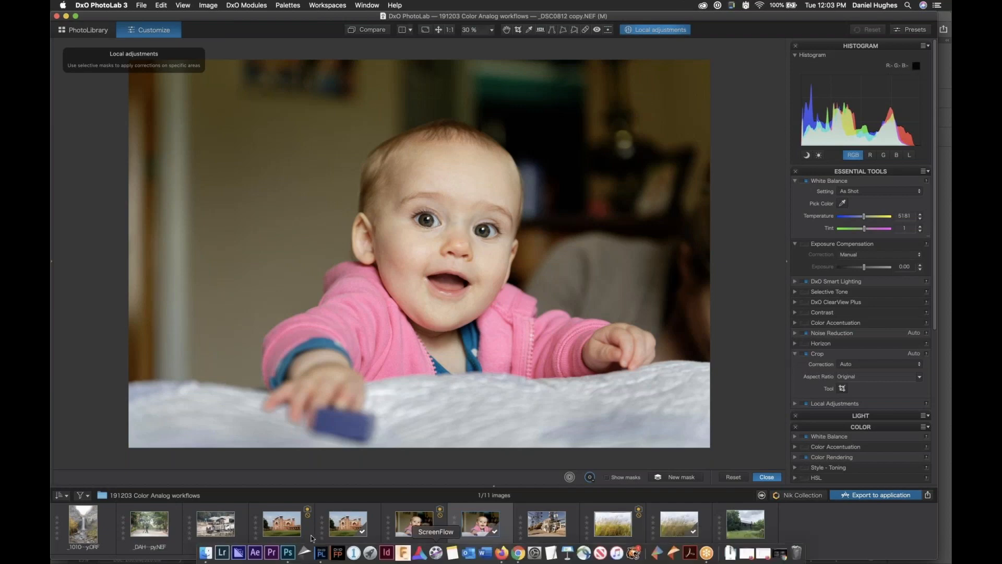
{"action": "left_click", "coordinate": [288, 552]}
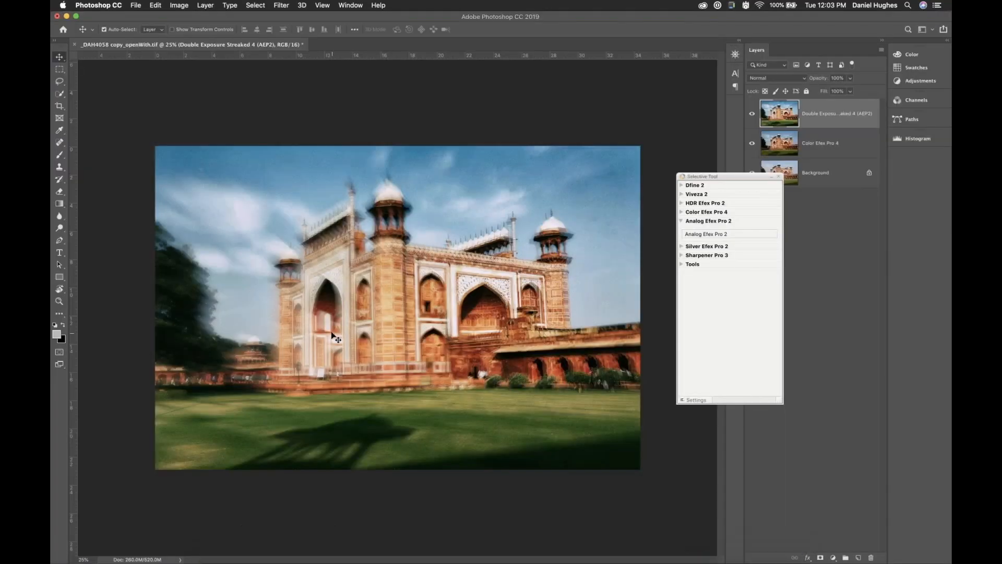
{"action": "left_click", "coordinate": [707, 232]}
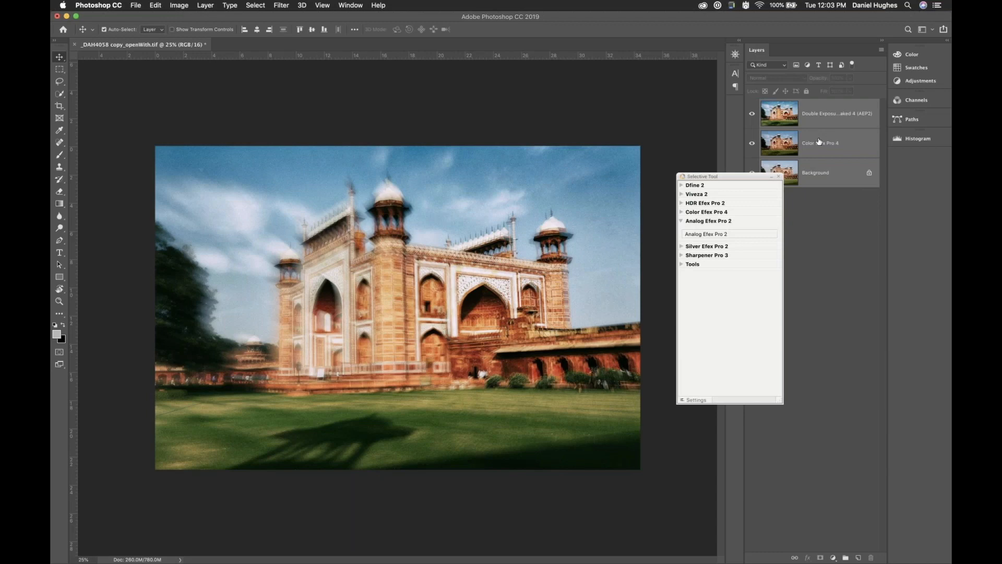
{"action": "right_click", "coordinate": [819, 142]}
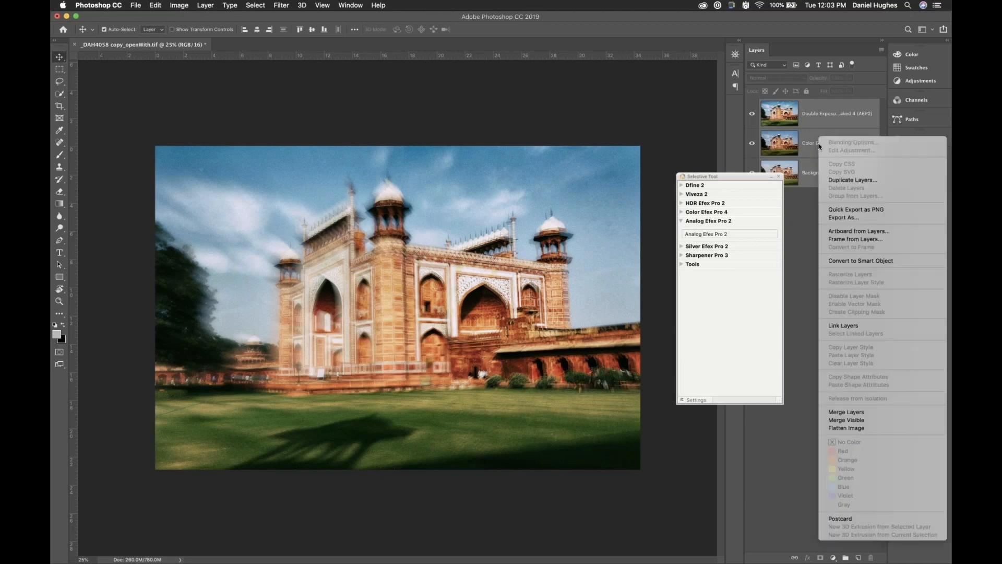
{"action": "left_click", "coordinate": [853, 261]}
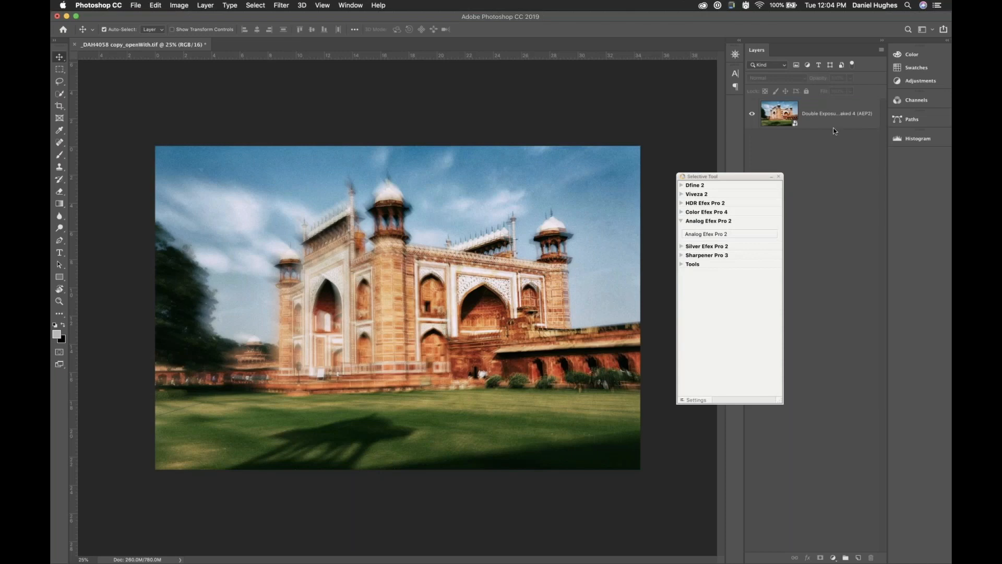
Step: Try to start Silver Efex Pro 2 on the converted image without selecting its layer
{"action": "left_click", "coordinate": [695, 221]}
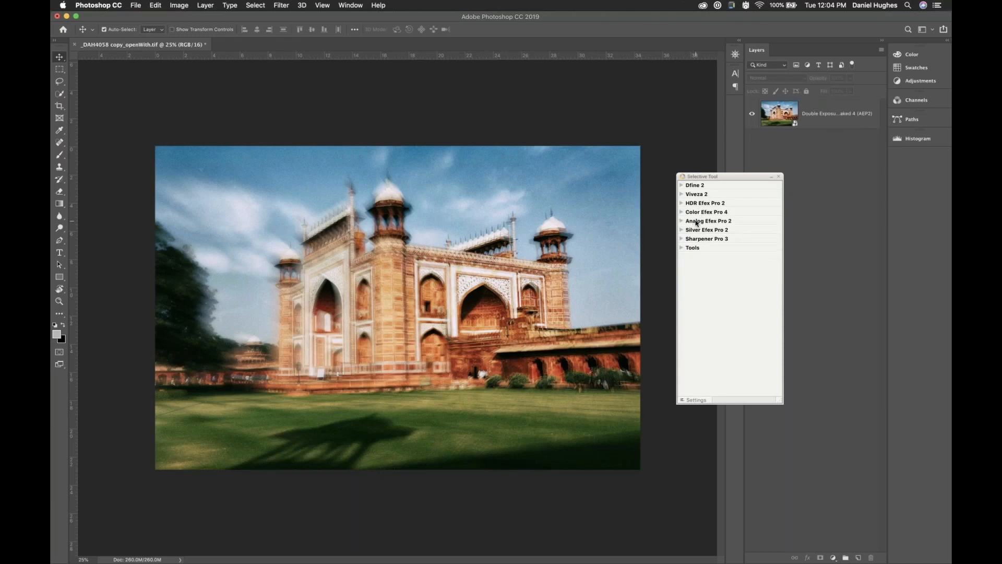
{"action": "left_click", "coordinate": [689, 230]}
{"action": "left_click", "coordinate": [701, 243]}
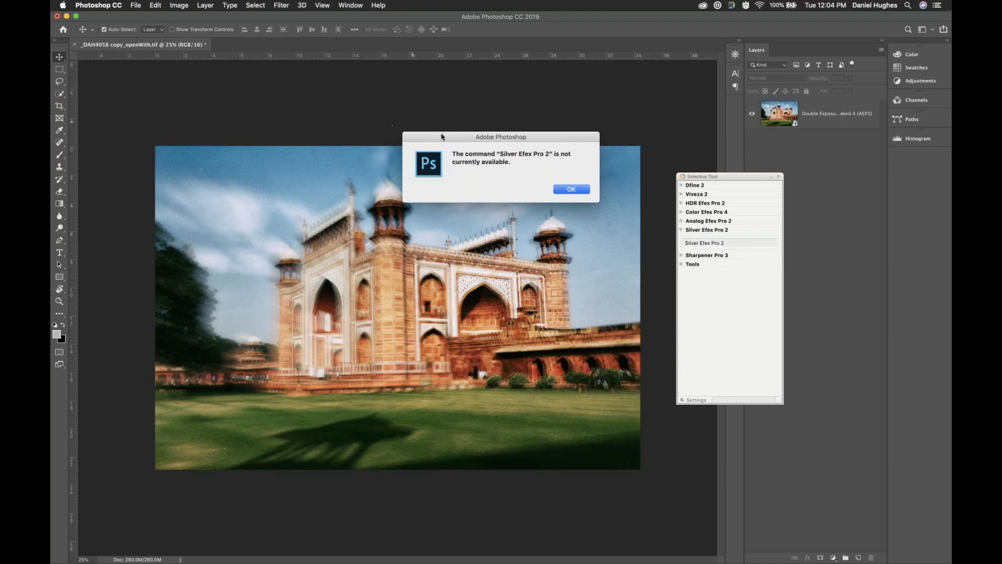
{"action": "left_click_drag", "start_coordinate": [441, 137], "coordinate": [269, 137]}
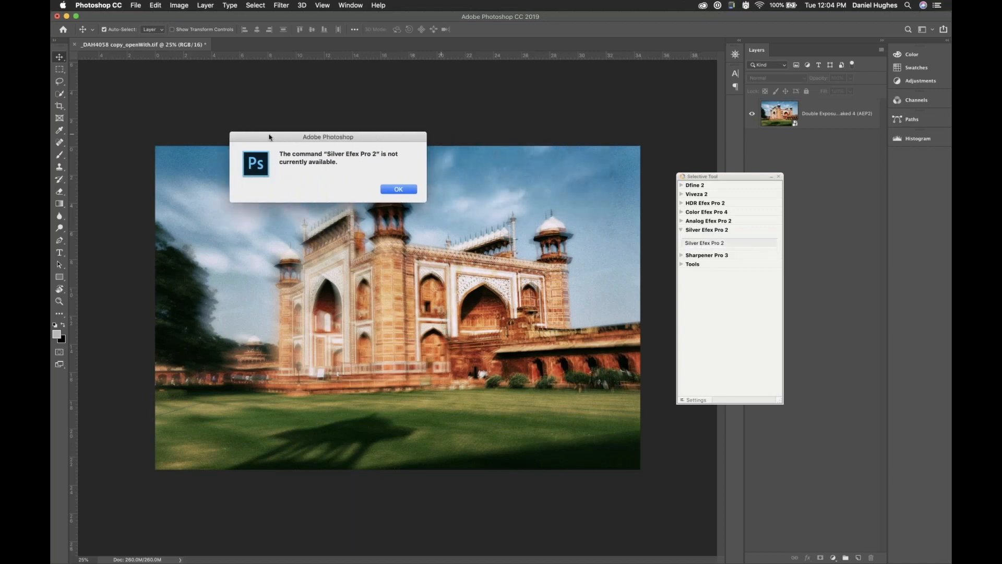
{"action": "left_click", "coordinate": [401, 190]}
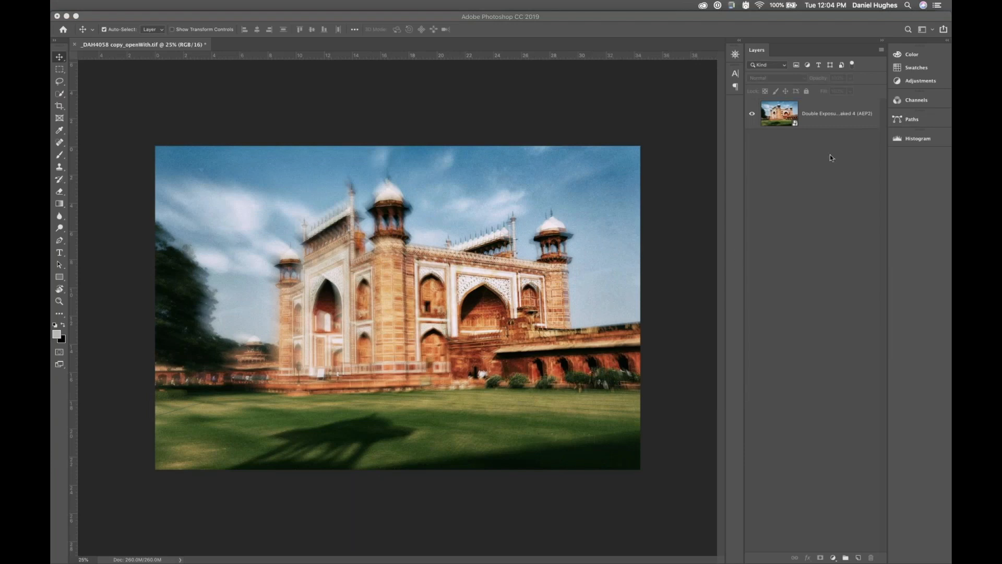
Step: Select the smart object layer, open it in Silver Efex Pro 2 as a smart filter, and enlarge the plug-in window
{"action": "left_click", "coordinate": [818, 146]}
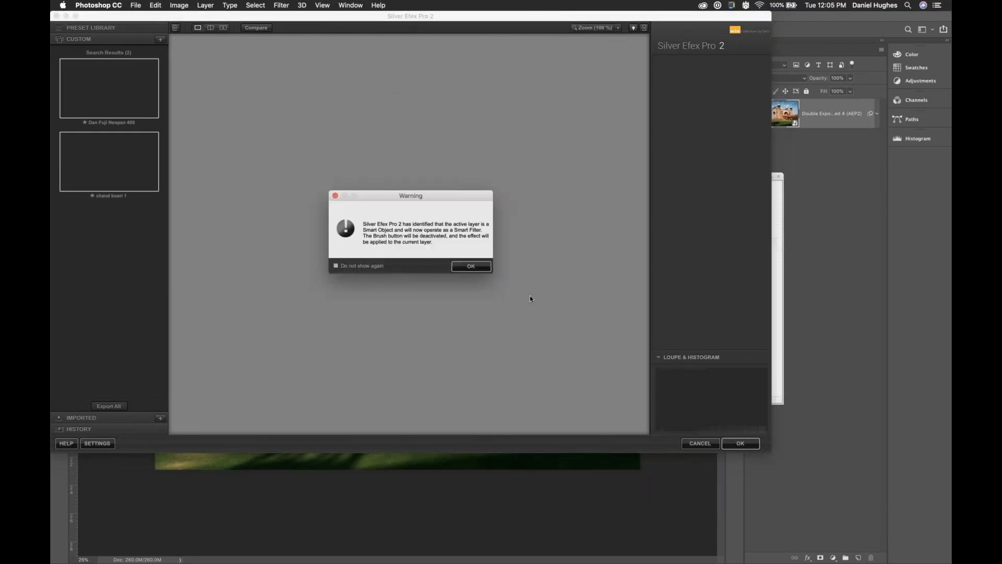
{"action": "left_click", "coordinate": [470, 266]}
{"action": "left_click_drag", "start_coordinate": [769, 450], "coordinate": [950, 562]}
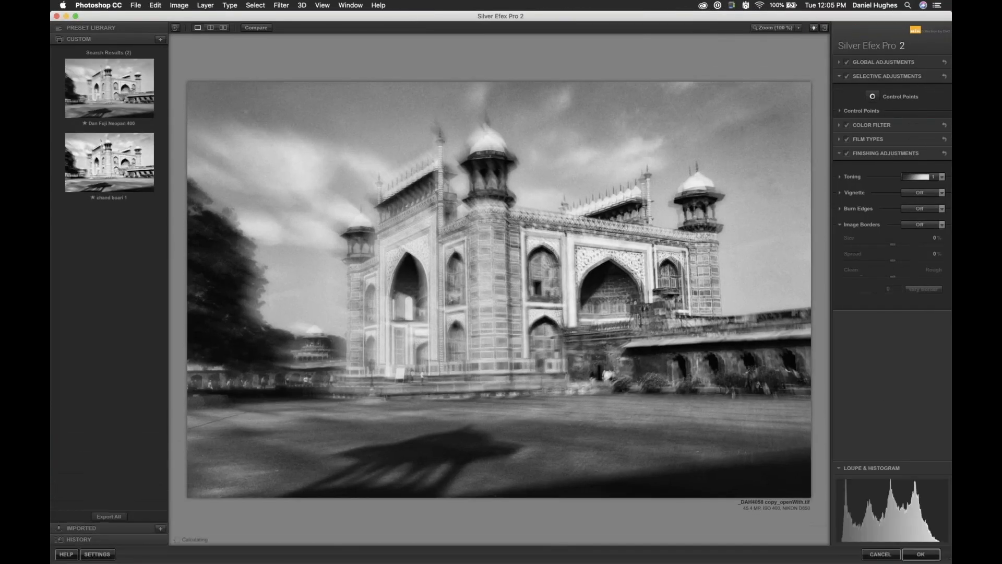
Step: Set the film type of the black-and-white conversion to Fuji Neopan 400
{"action": "left_click", "coordinate": [865, 138]}
{"action": "left_click", "coordinate": [890, 160]}
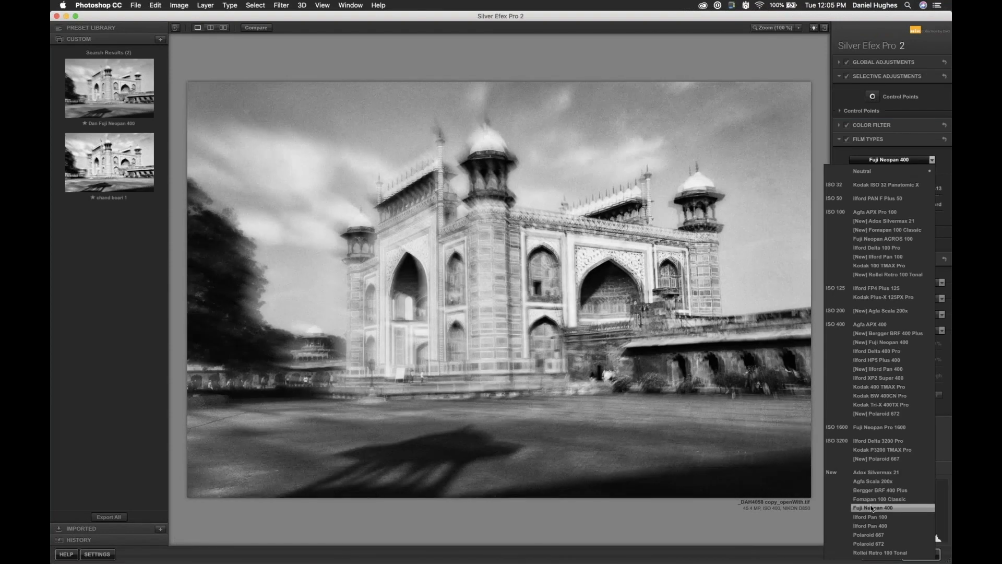
{"action": "left_click", "coordinate": [861, 509]}
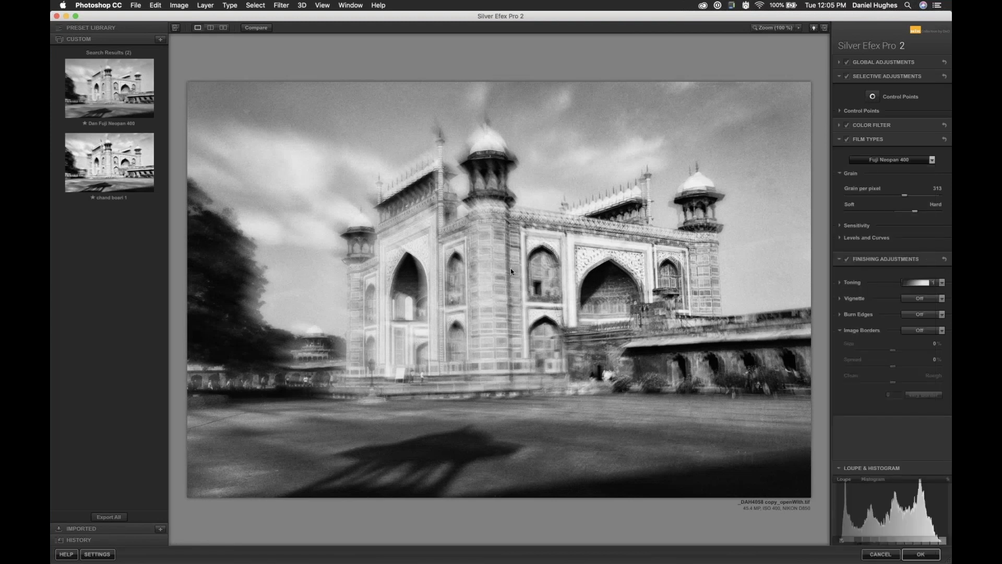
Step: Darken the upper-left sky with one control point and raise the contrast above the large arch with another
{"action": "left_click", "coordinate": [229, 109]}
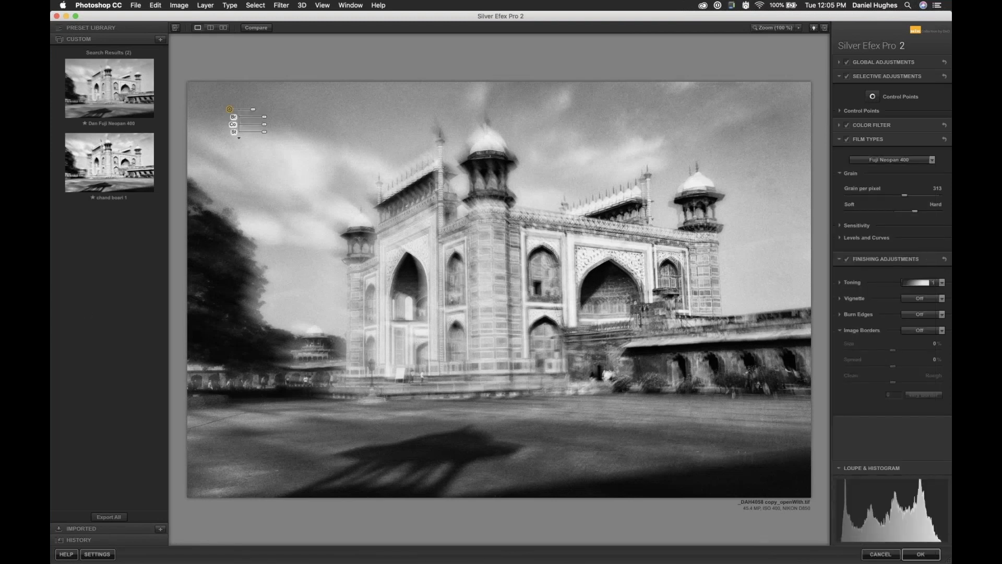
{"action": "left_click", "coordinate": [237, 138]}
{"action": "left_click_drag", "start_coordinate": [264, 117], "coordinate": [258, 120]}
{"action": "left_click", "coordinate": [622, 255]}
{"action": "mouse_move", "coordinate": [656, 272]}
{"action": "left_mouse_down"}
{"action": "mouse_move", "coordinate": [677, 271]}
{"action": "mouse_move", "coordinate": [672, 278]}
{"action": "left_mouse_up"}
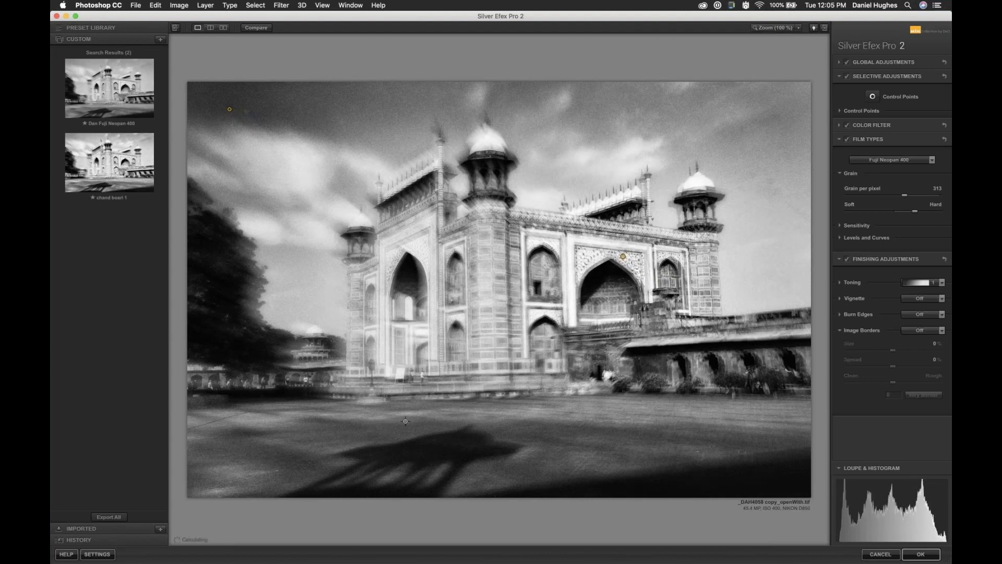
Step: Place a control point on the tree shadow on the lawn, lower its brightness, and apply the Silver Efex effect
{"action": "left_click", "coordinate": [406, 452]}
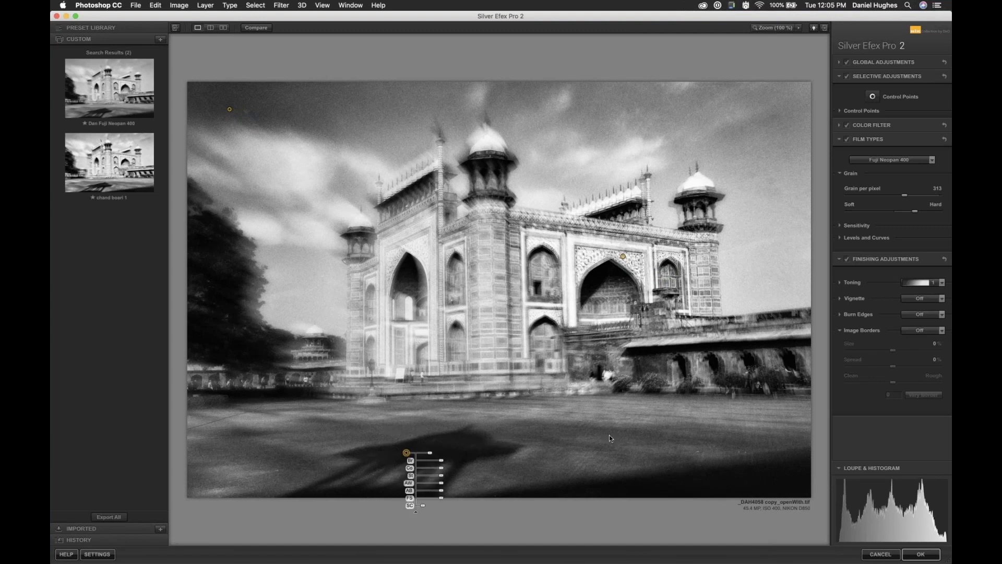
{"action": "left_click_drag", "start_coordinate": [411, 455], "coordinate": [424, 456]}
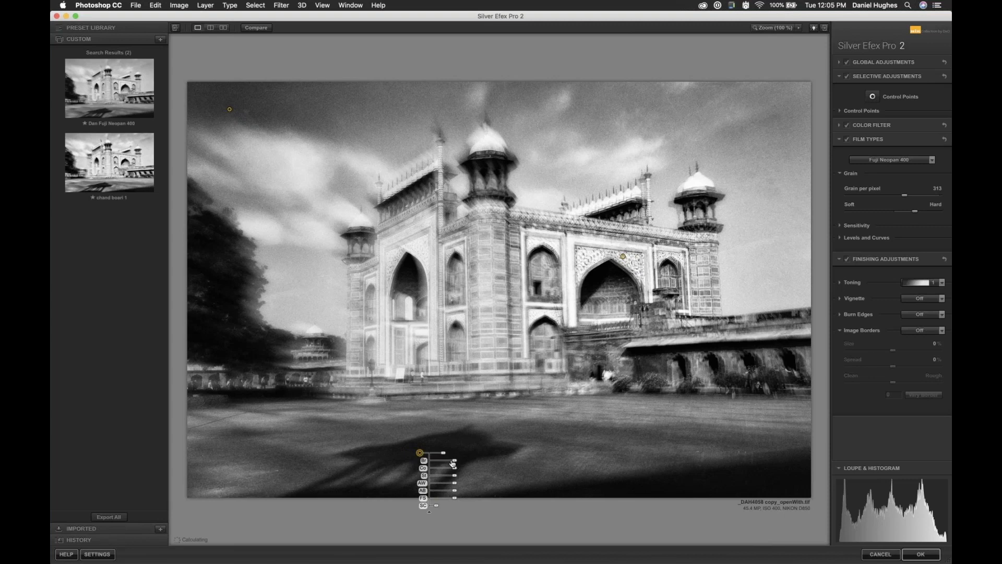
{"action": "left_click_drag", "start_coordinate": [456, 461], "coordinate": [441, 461]}
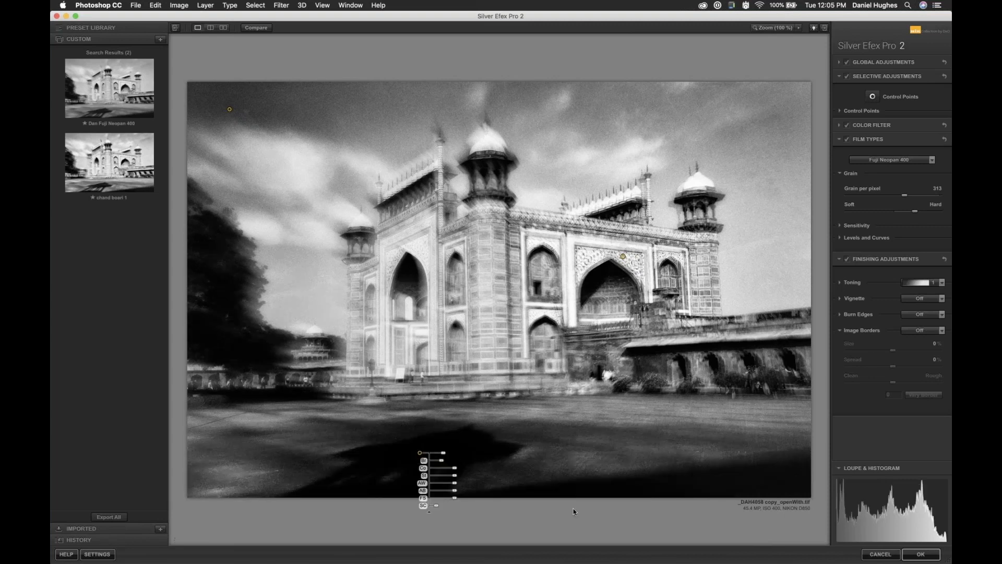
{"action": "left_click", "coordinate": [454, 422]}
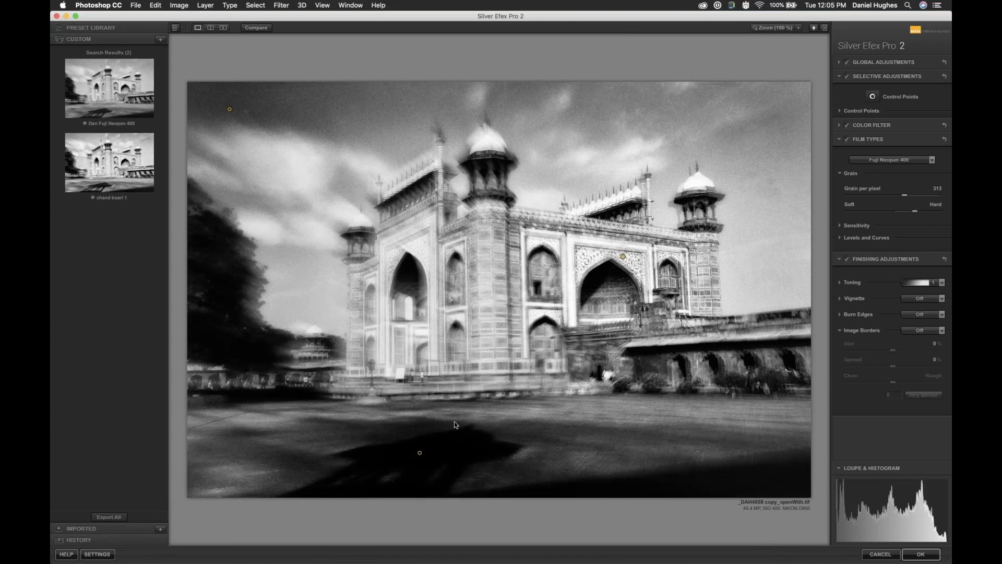
{"action": "left_click", "coordinate": [930, 555]}
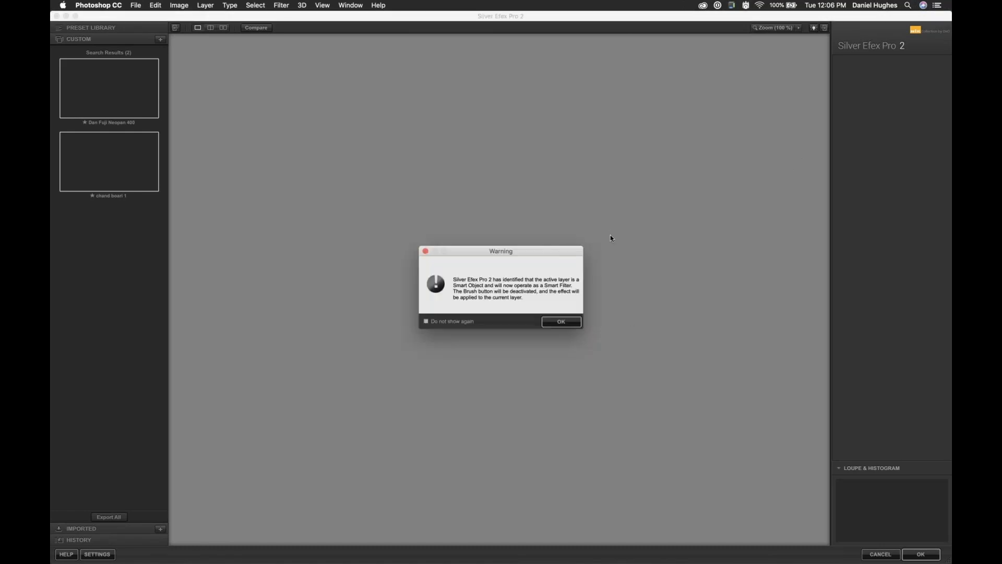
Step: Reopen the Silver Efex Pro 2 smart filter and brighten the control point on the lawn shadow
{"action": "left_click", "coordinate": [560, 323]}
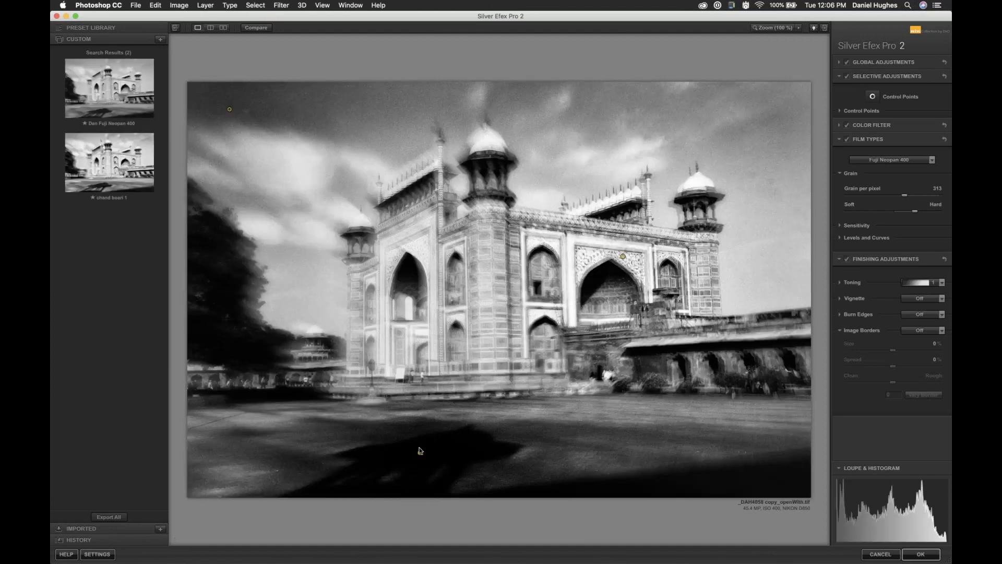
{"action": "left_click", "coordinate": [419, 453]}
{"action": "left_click_drag", "start_coordinate": [444, 461], "coordinate": [451, 464]}
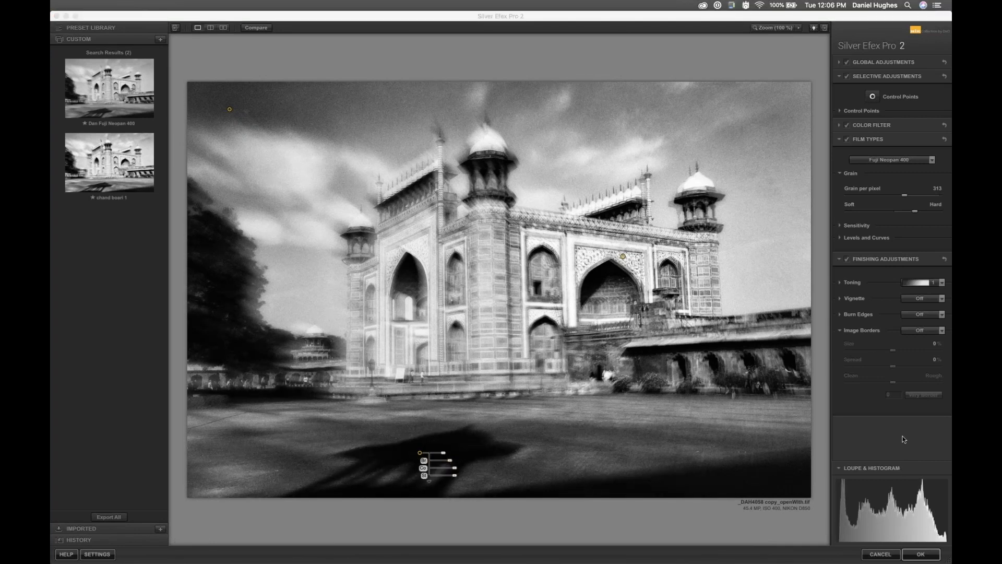
Step: Add a control point on the dark lower-right corner of the lawn, enlarge its area, and slightly reduce its brightness
{"action": "left_click", "coordinate": [873, 97]}
{"action": "left_click", "coordinate": [699, 486]}
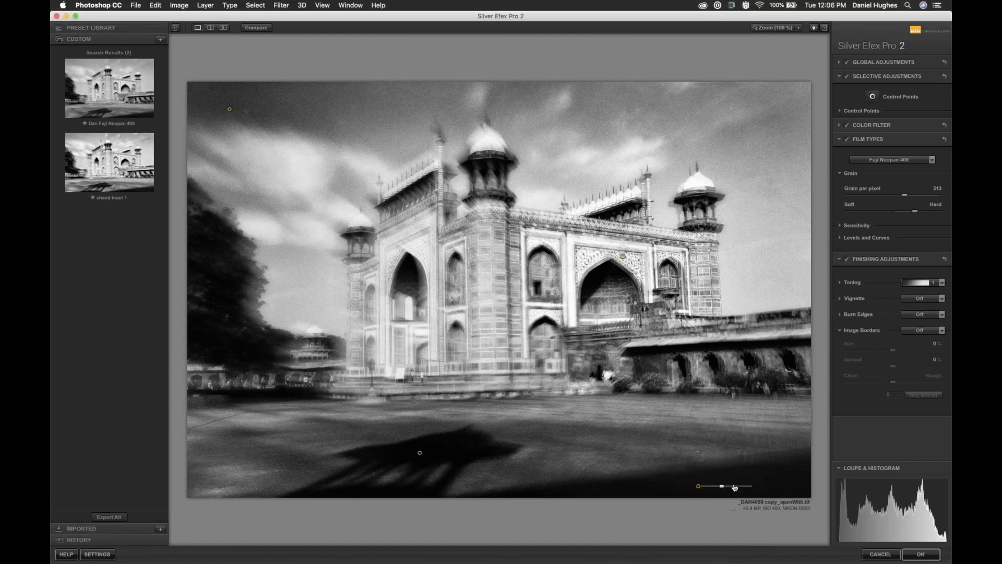
{"action": "left_click_drag", "start_coordinate": [735, 487], "coordinate": [735, 487]}
{"action": "left_click_drag", "start_coordinate": [733, 495], "coordinate": [731, 495]}
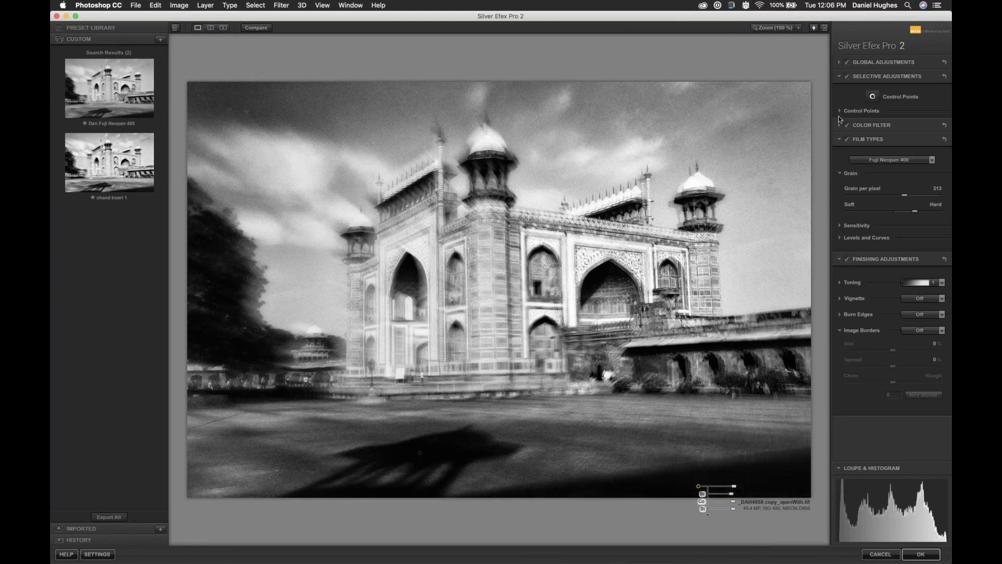
Step: Add a control point on the arcade beside the gate, raise its contrast, and apply the updated filter
{"action": "left_click", "coordinate": [873, 97]}
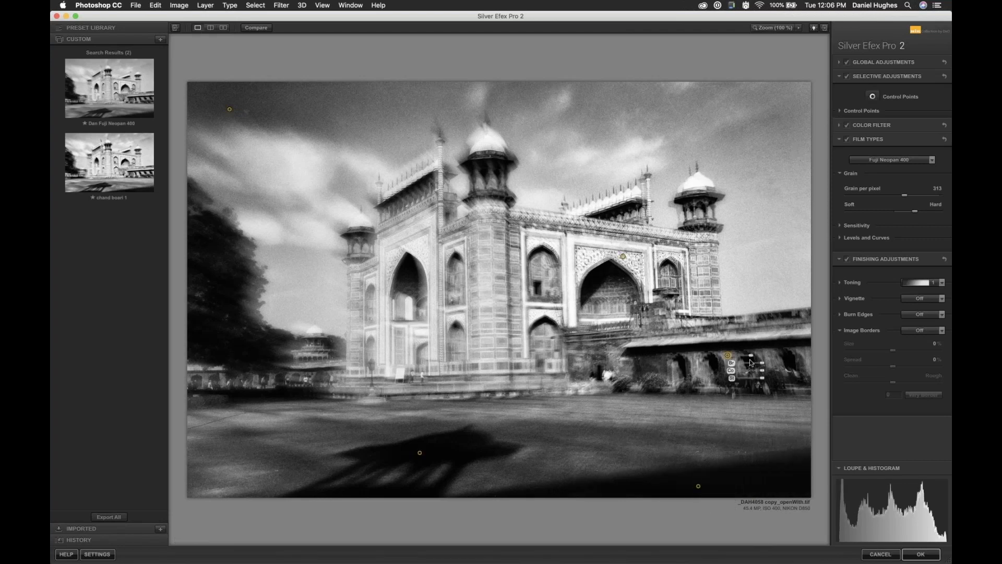
{"action": "left_click", "coordinate": [727, 355]}
{"action": "left_click_drag", "start_coordinate": [762, 370], "coordinate": [774, 372]}
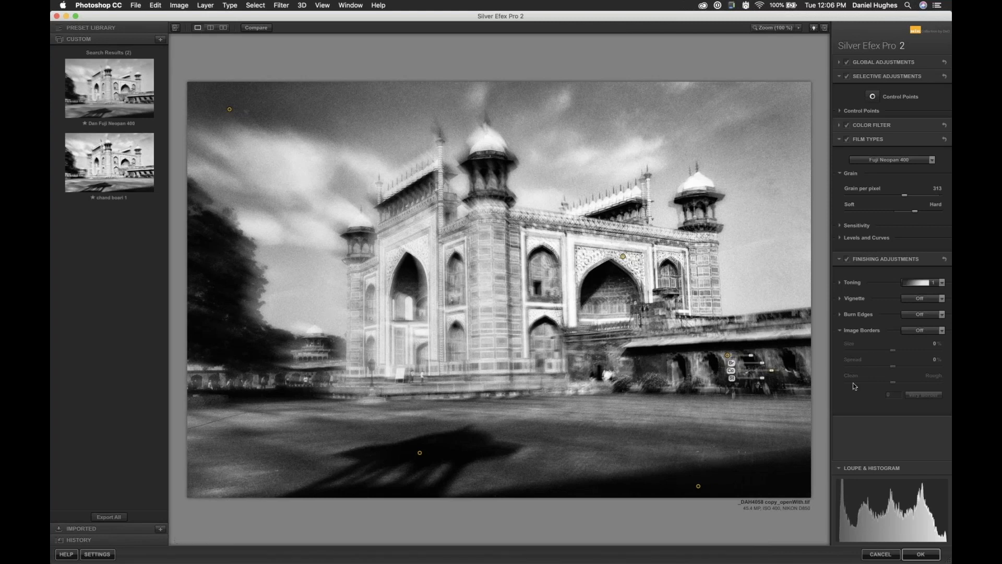
{"action": "left_click", "coordinate": [928, 554]}
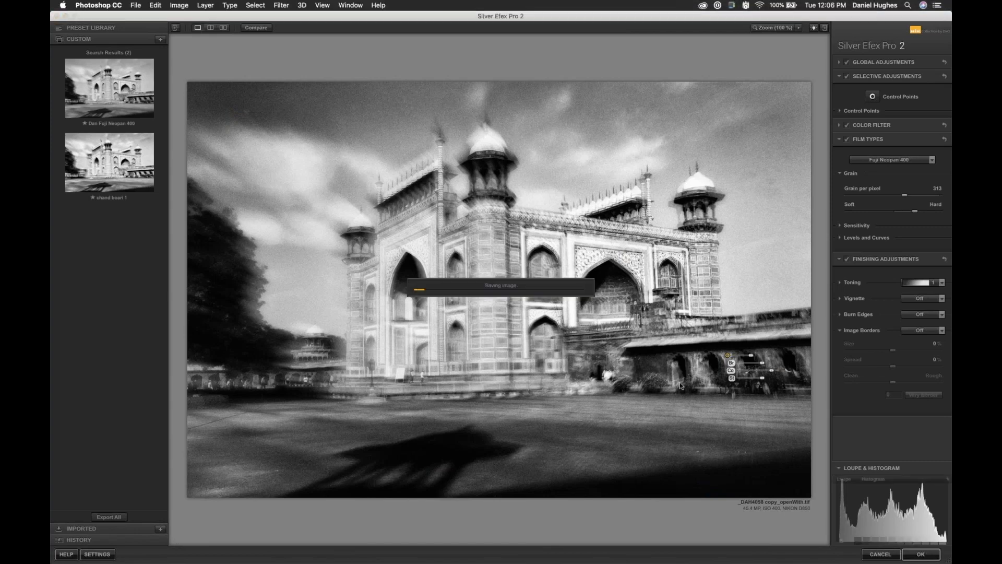